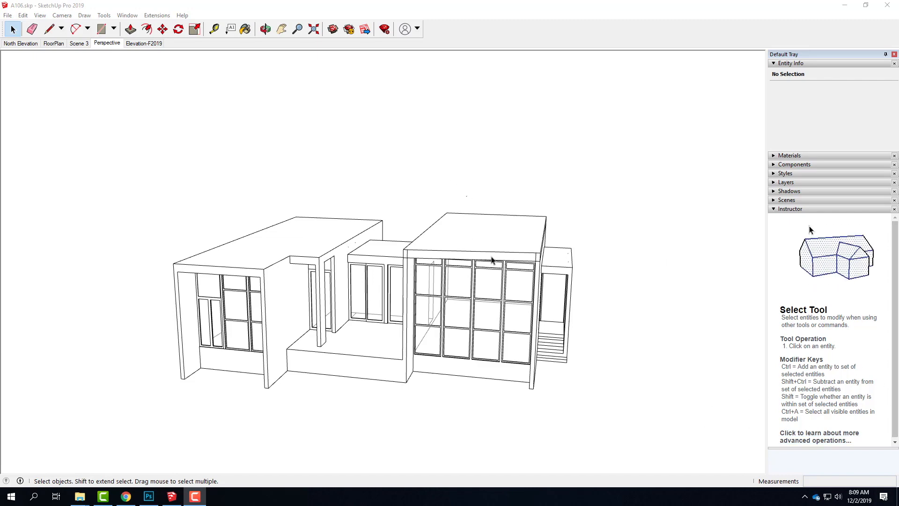
Add the Large Tool Set to the workspace alongside the Getting Started tools.
scroll(494, 258, down, 1)
middle_drag(553, 293, 416, 302)
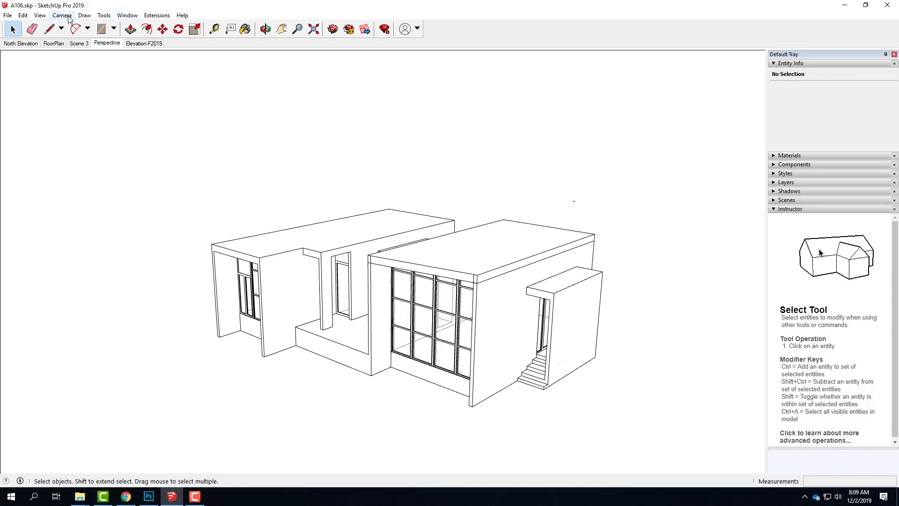
click(39, 15)
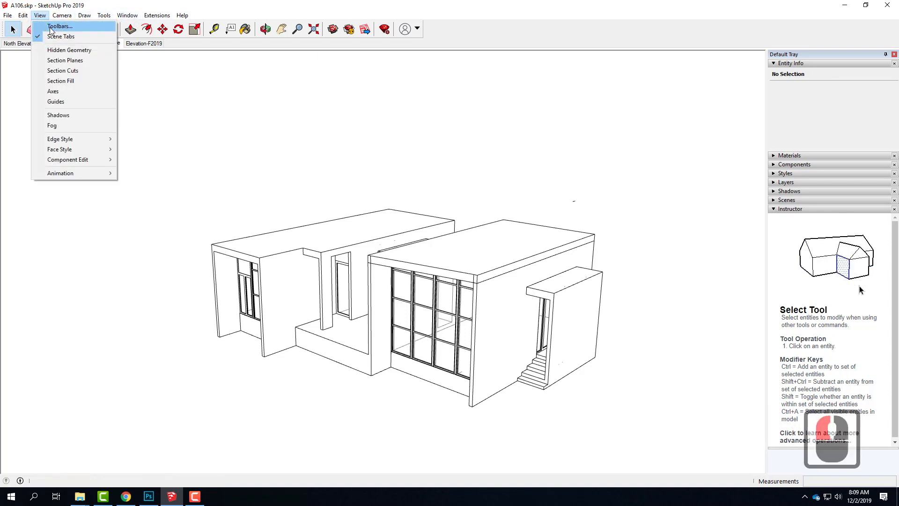
click(52, 27)
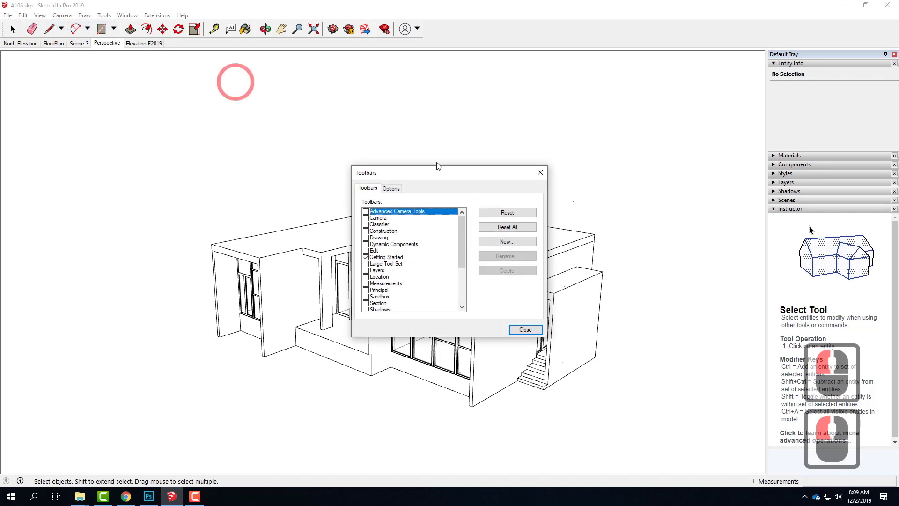
click(366, 264)
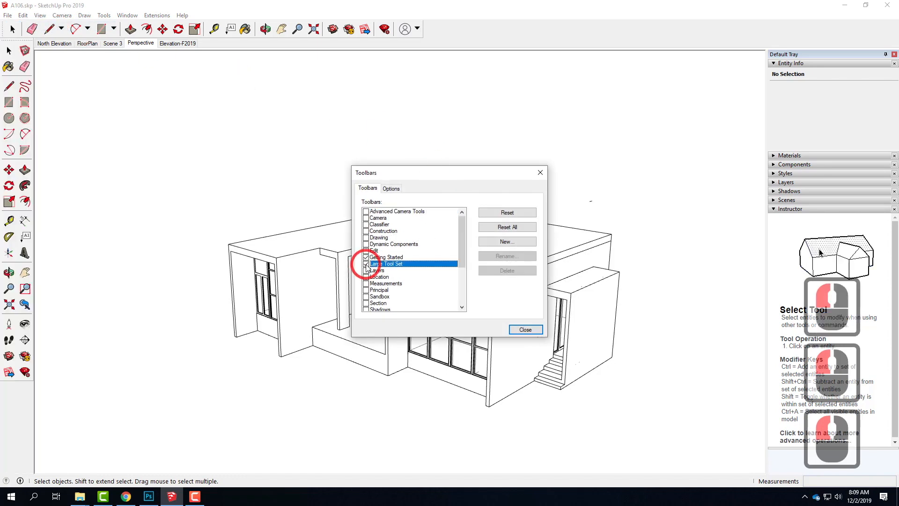
click(526, 329)
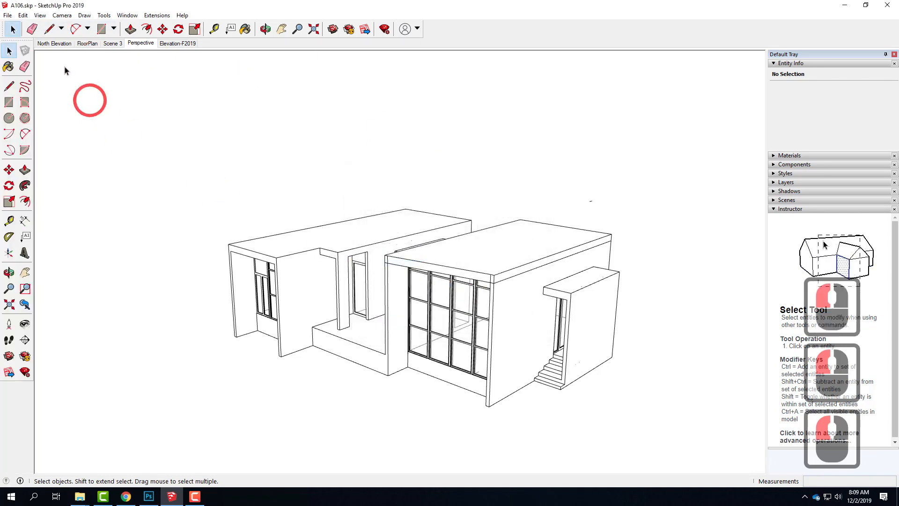
Place a section plane on the side wall beside the entrance steps, accepting the default name and symbol.
click(25, 340)
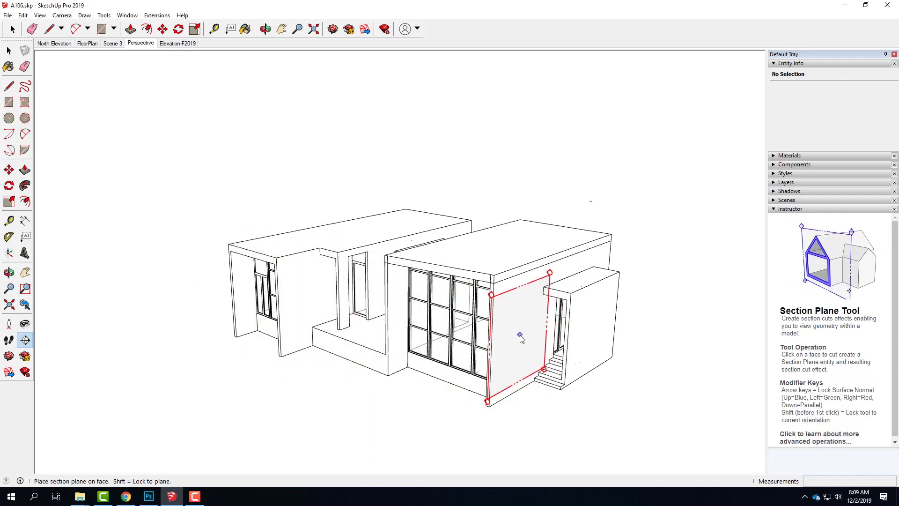
click(519, 335)
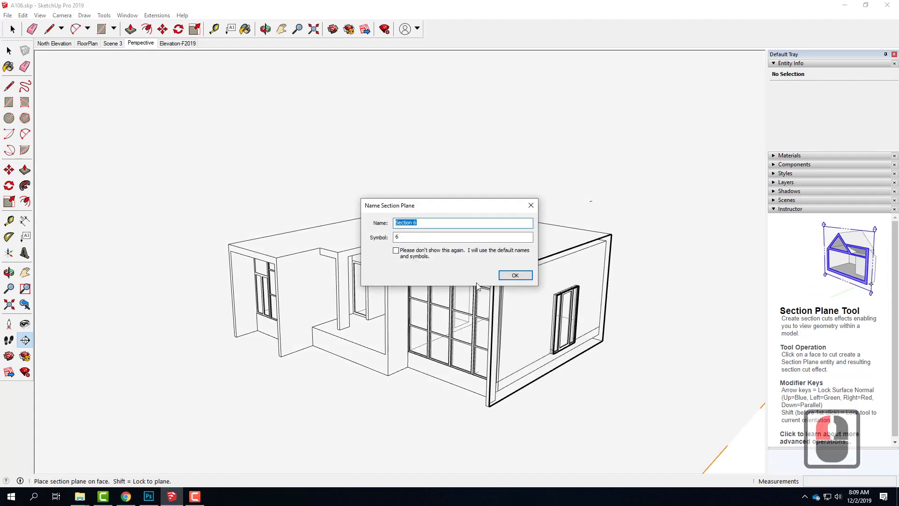
click(515, 275)
Select the section plane at the side wall and move it about 5' outward, beyond the entrance block.
key(space)
click(623, 381)
scroll(601, 378, down, 5)
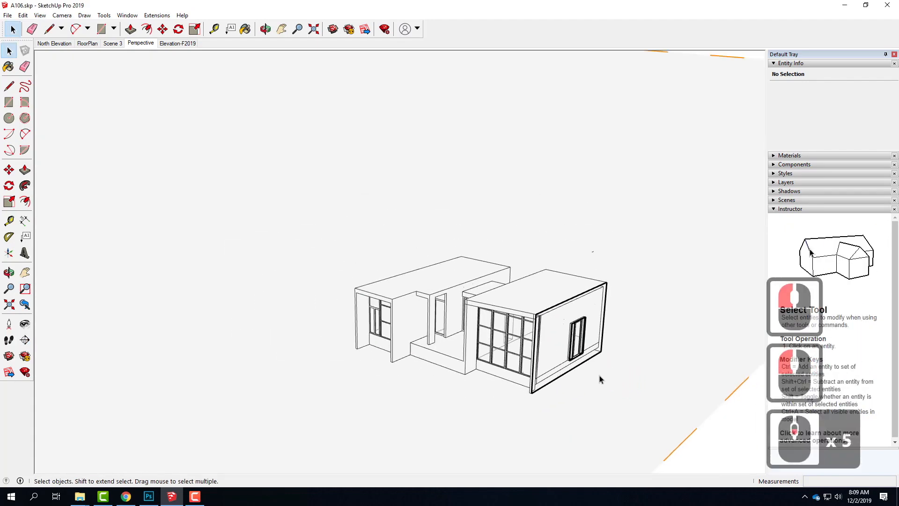
click(696, 429)
click(461, 251)
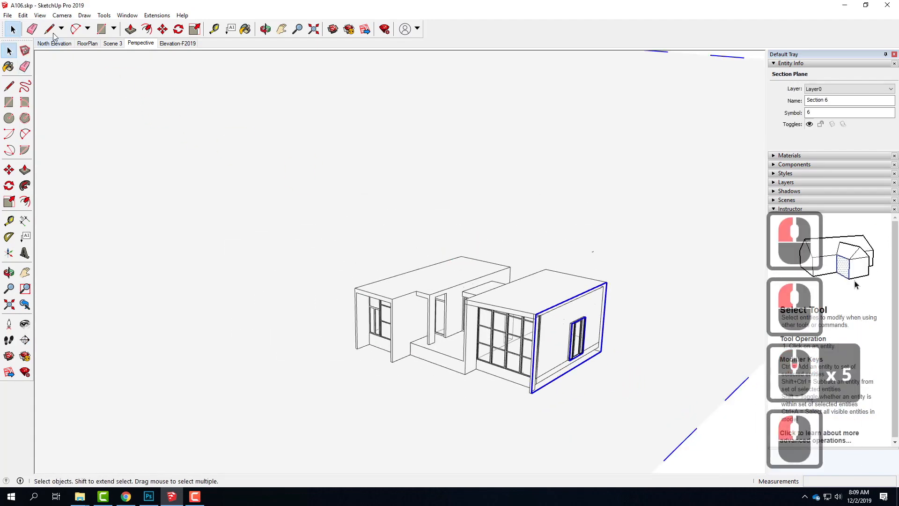
click(163, 29)
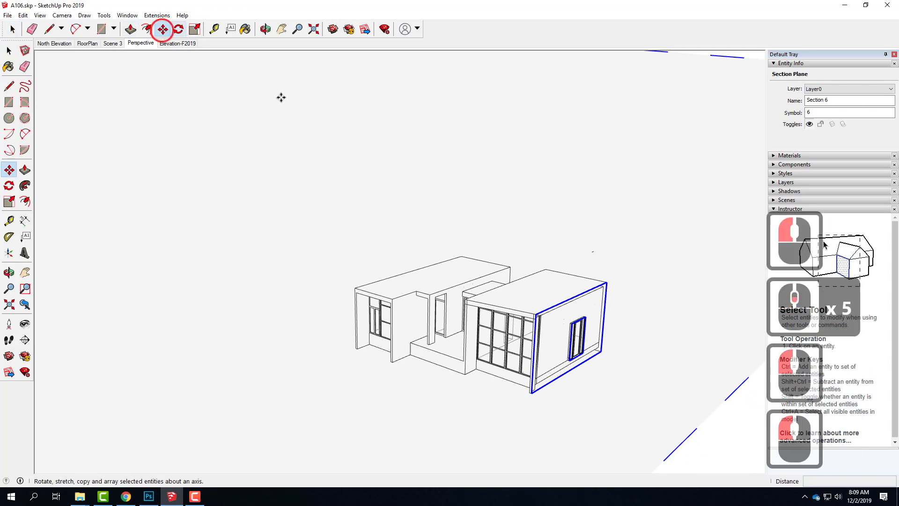
click(535, 436)
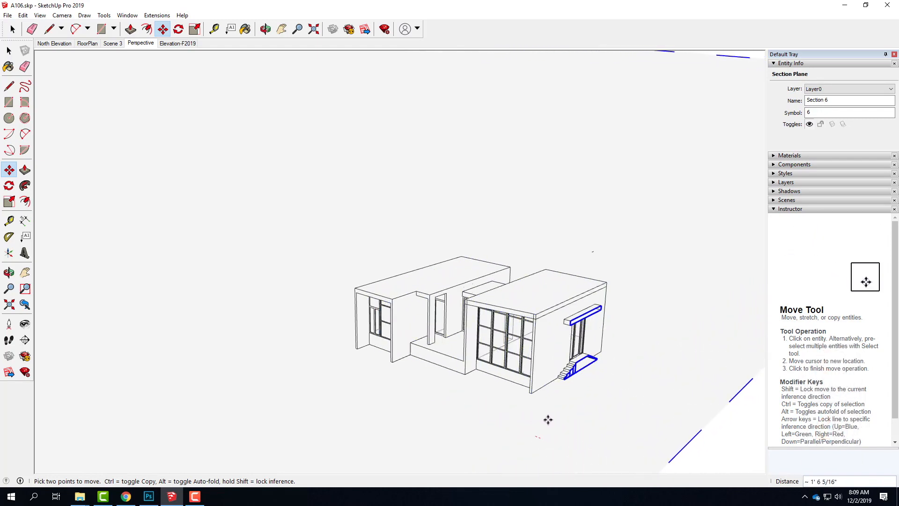
click(562, 427)
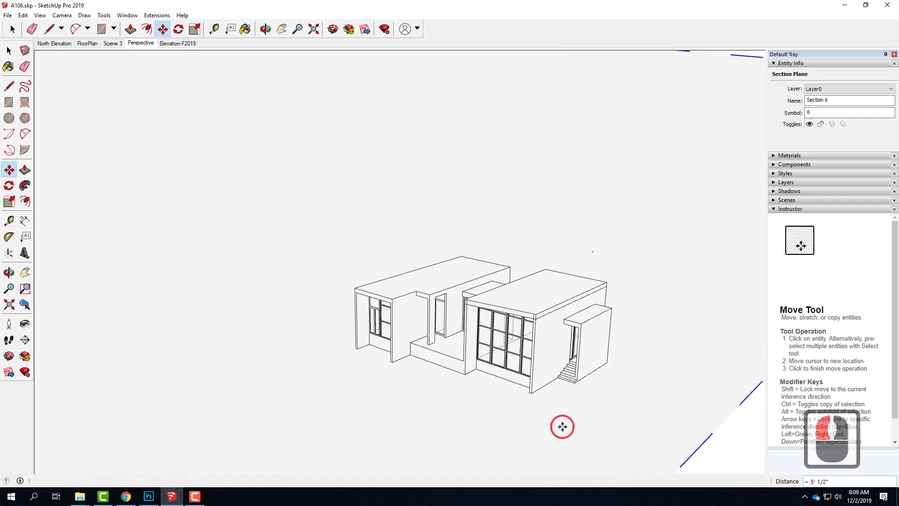
scroll(649, 382, up, 6)
middle_drag(660, 388, 538, 331)
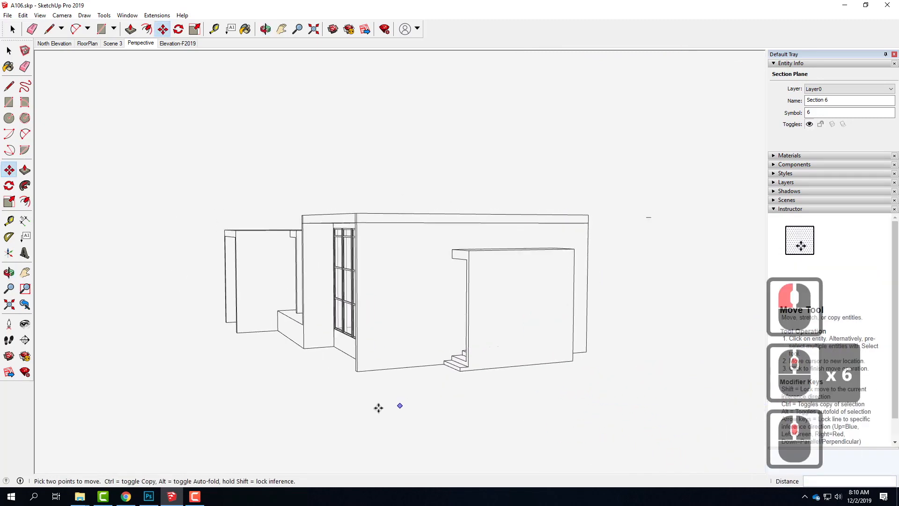
Move the section plane back into the house, past the large glazed block, so it cuts through the lower connecting volume.
click(304, 428)
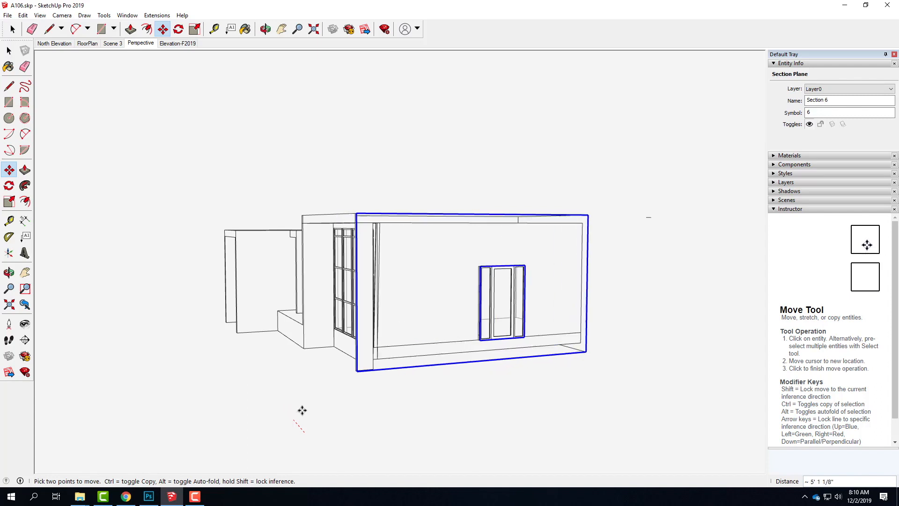
middle_drag(367, 401, 407, 394)
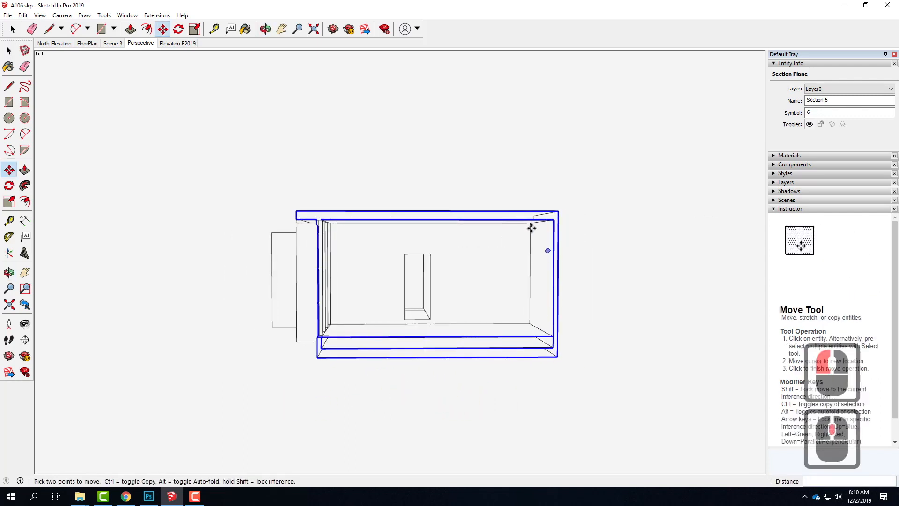
middle_drag(502, 339, 550, 395)
click(472, 421)
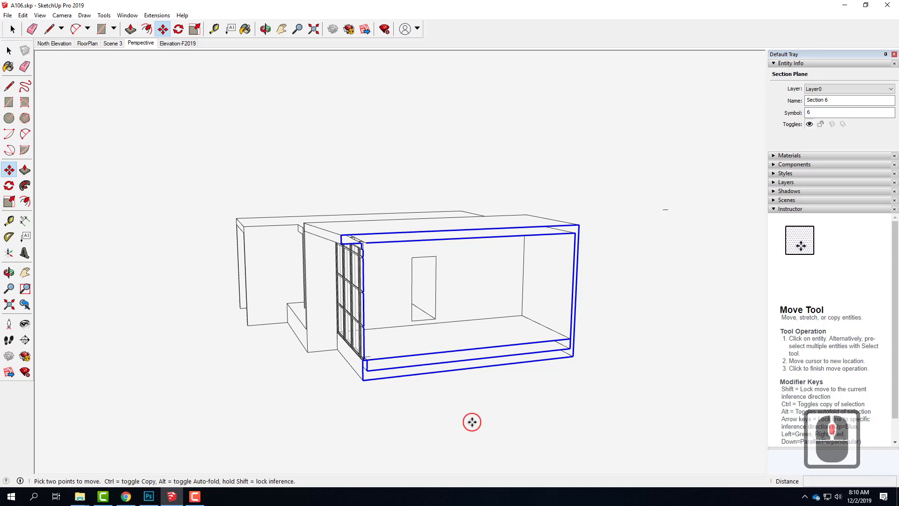
click(424, 377)
scroll(435, 321, up, 2)
mouse_move(470, 357)
middle_down()
mouse_move(367, 330)
mouse_move(466, 353)
middle_up()
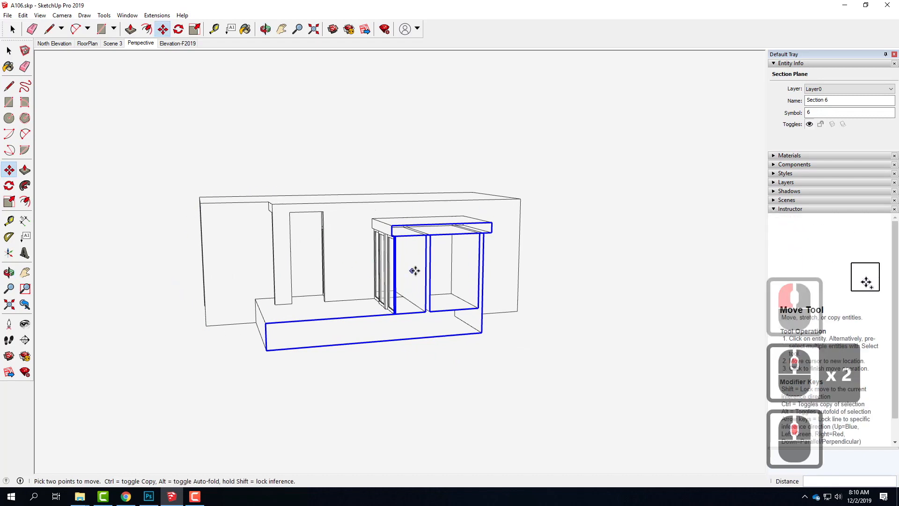
Try sliding the section plane along the red axis through the far block to preview different cuts.
middle_click(455, 385)
middle_click(449, 378)
drag(449, 379, 417, 359)
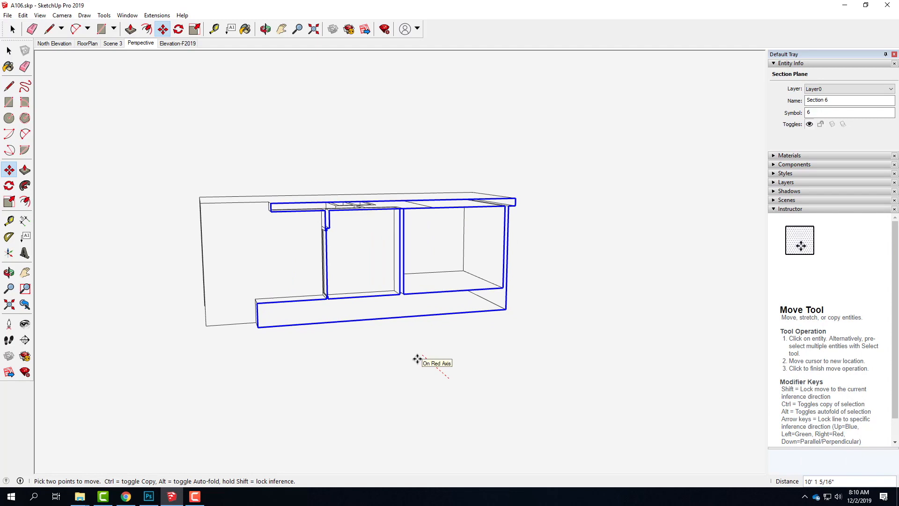
drag(417, 359, 407, 353)
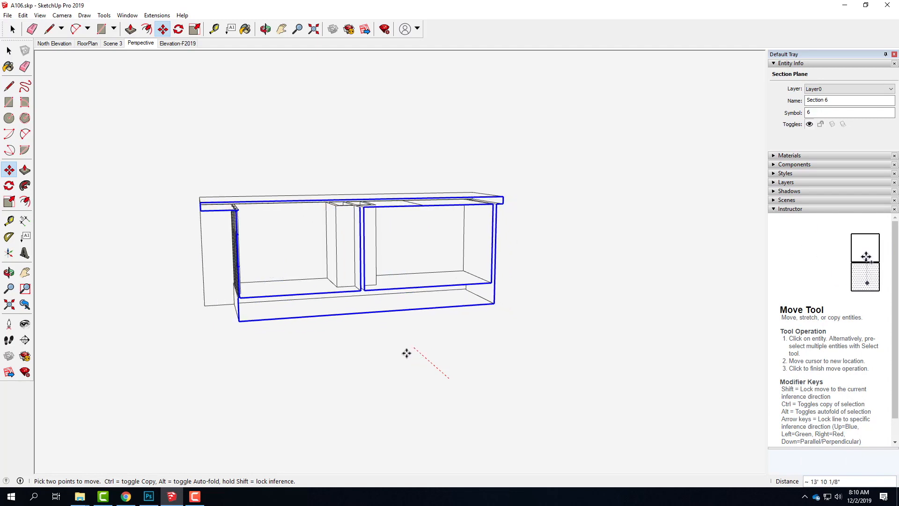
drag(407, 354, 391, 341)
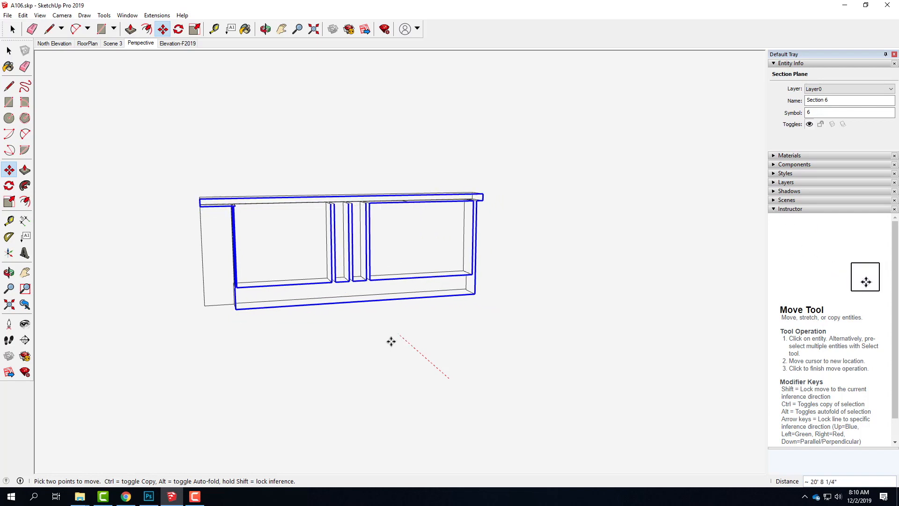
drag(391, 341, 406, 352)
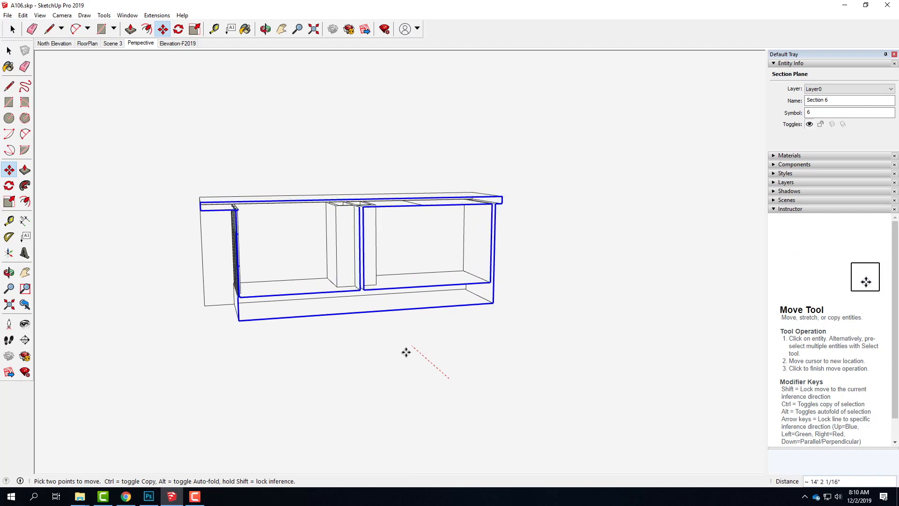
drag(406, 354, 420, 430)
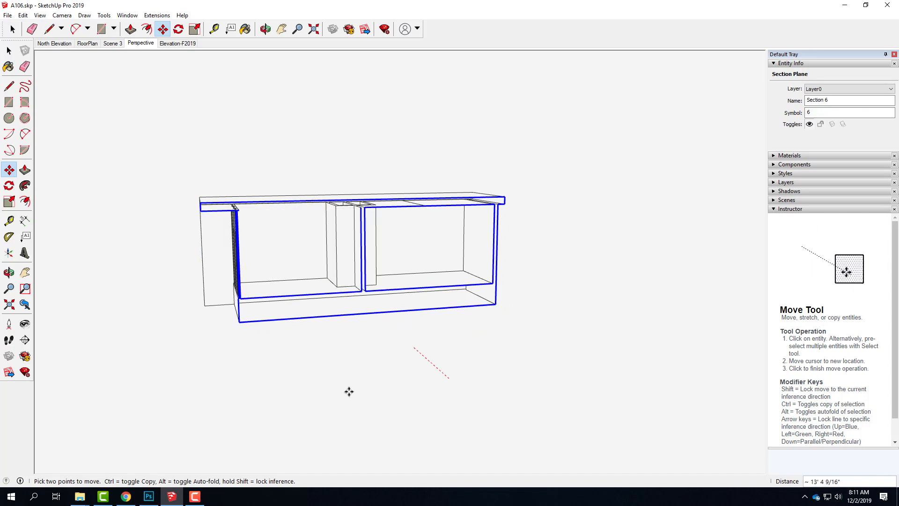
key(Escape)
Select the section plane by its outline and delete it from the model.
scroll(356, 313, down, 5)
middle_drag(285, 347, 450, 405)
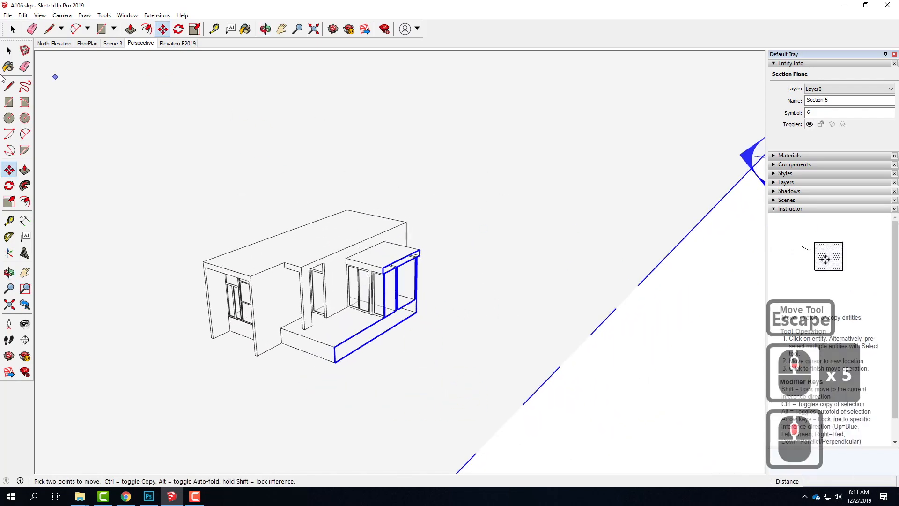
click(9, 50)
click(465, 243)
double_click(617, 325)
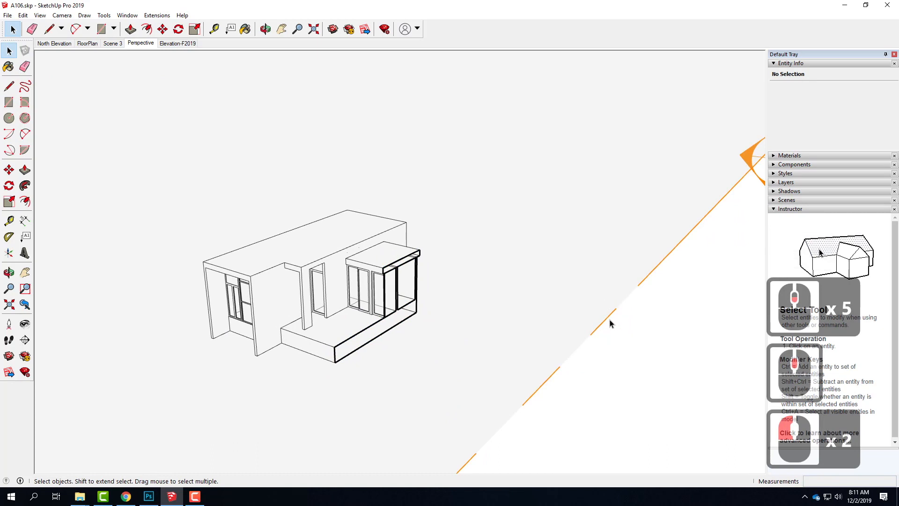
double_click(609, 322)
key(Delete)
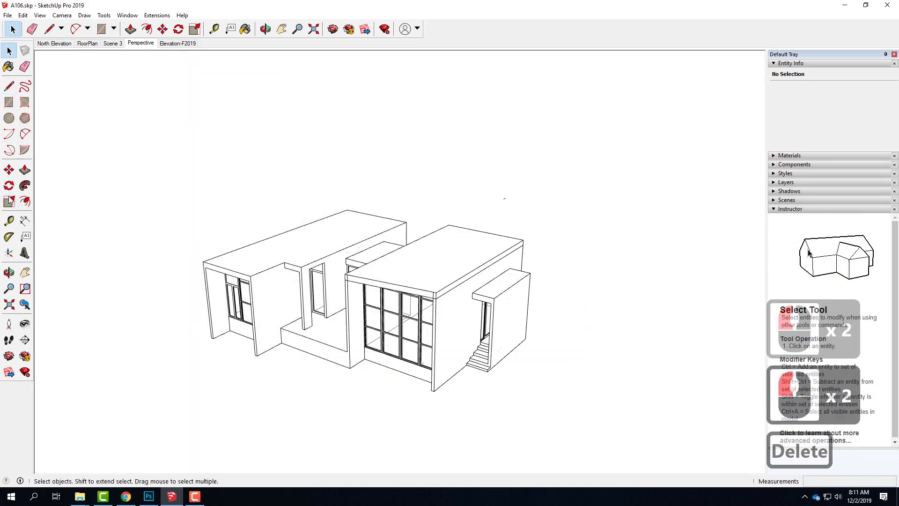
Place a section plane on the rear end wall of the house, accepting the default name and symbol.
click(25, 339)
middle_drag(543, 287, 451, 337)
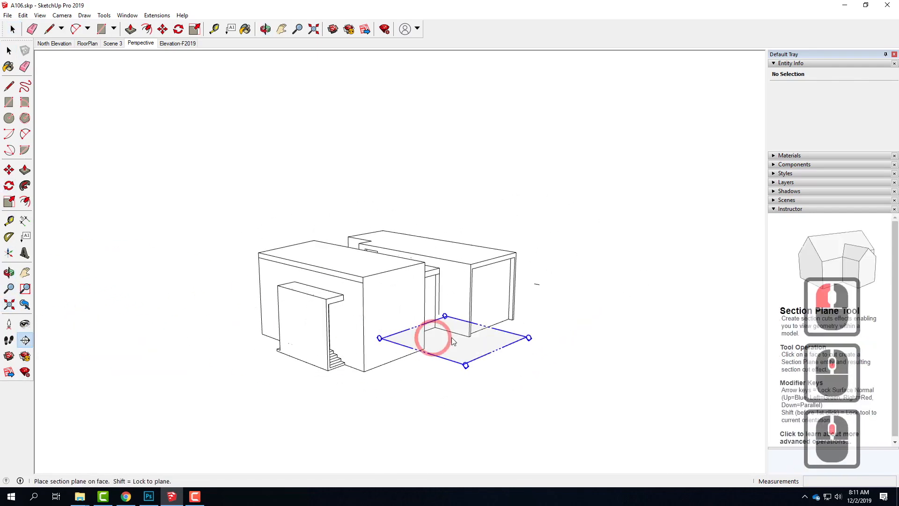
click(436, 324)
click(509, 288)
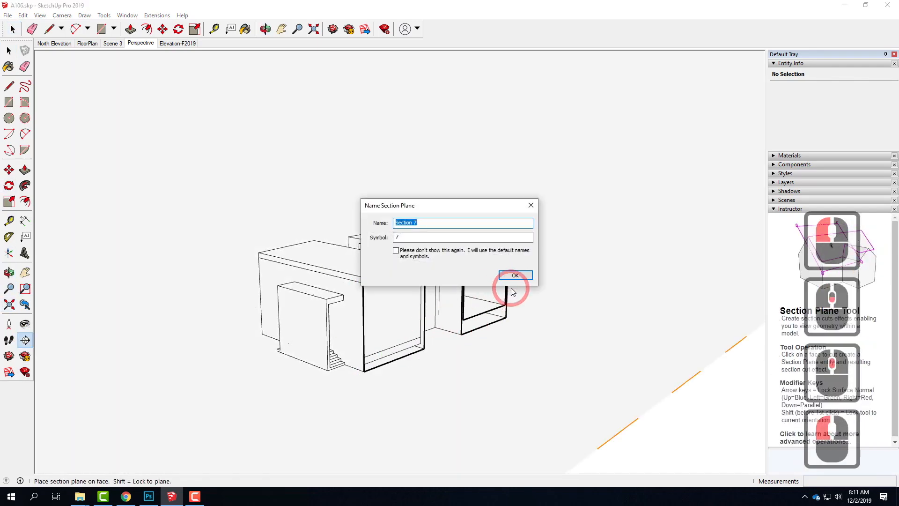
click(515, 275)
Select the rear section plane and move it into the house so it cuts lengthwise through all the blocks.
click(679, 388)
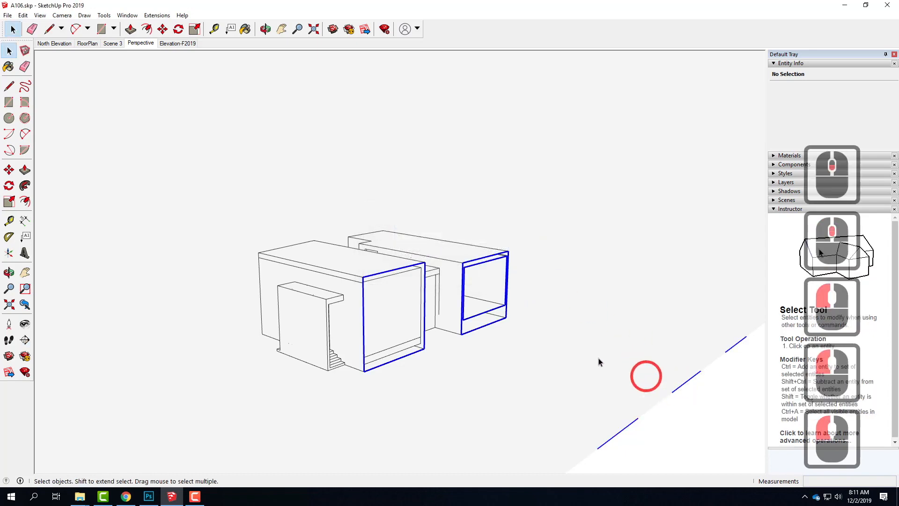
click(163, 29)
click(618, 380)
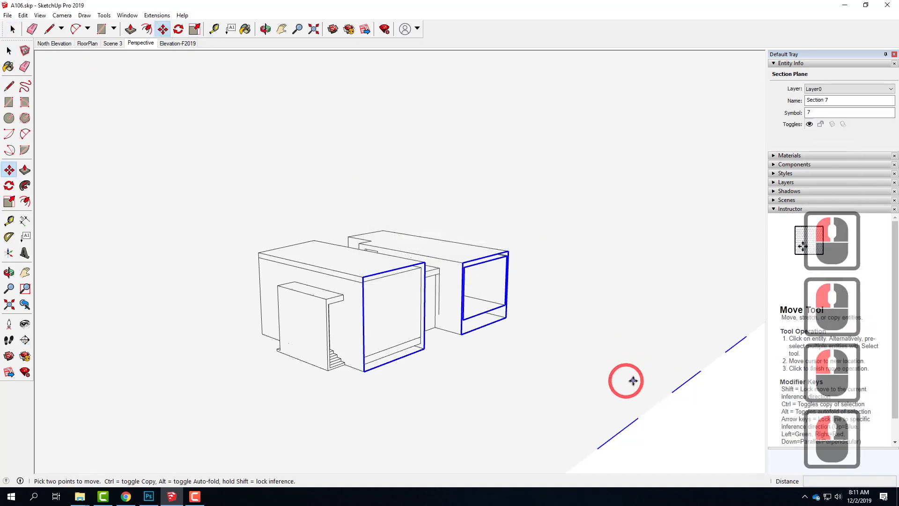
click(589, 377)
scroll(403, 291, up, 4)
middle_drag(502, 329, 289, 298)
drag(289, 299, 372, 311)
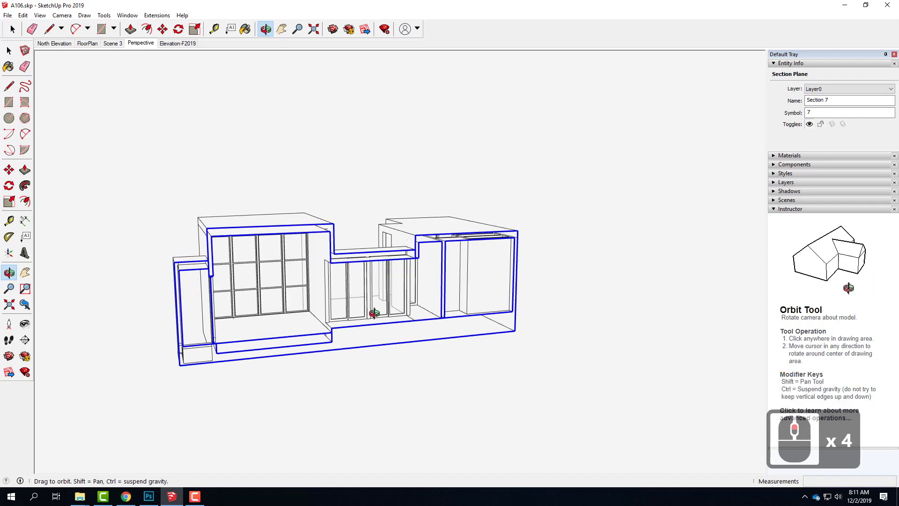
Use the Move tool to fine-tune the position of the lengthwise section plane through the house.
key(m)
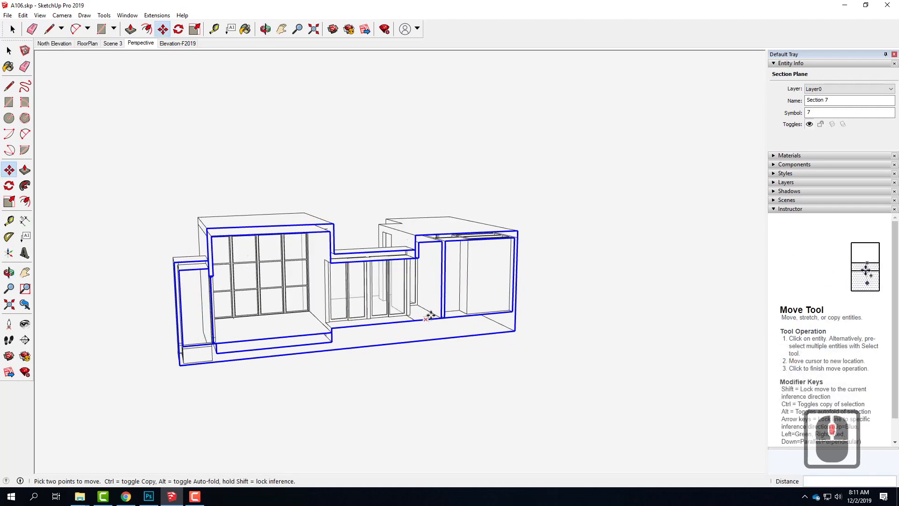
middle_drag(429, 286, 460, 279)
scroll(514, 320, up, 2)
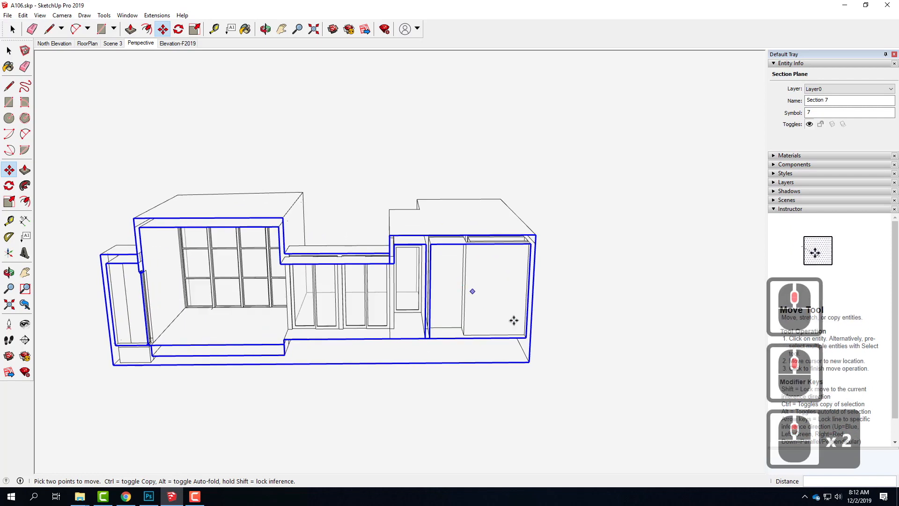
click(643, 384)
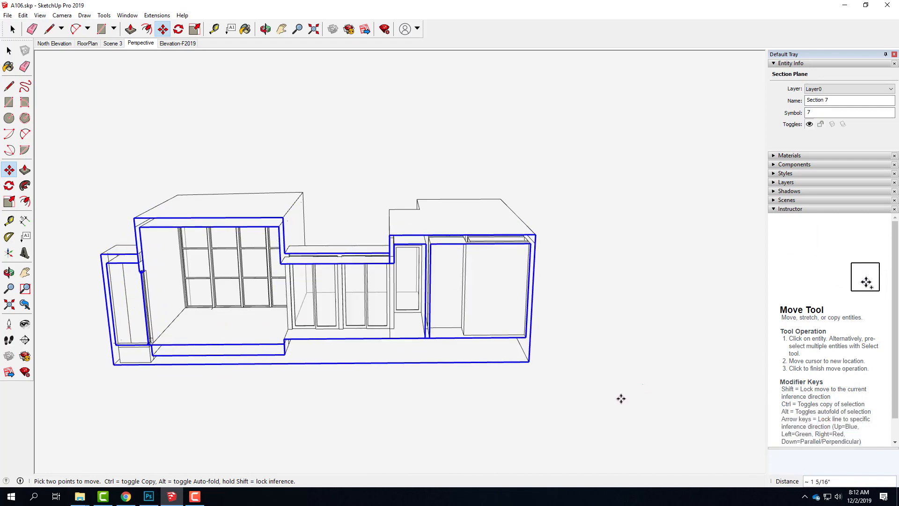
click(598, 420)
middle_drag(572, 428, 363, 435)
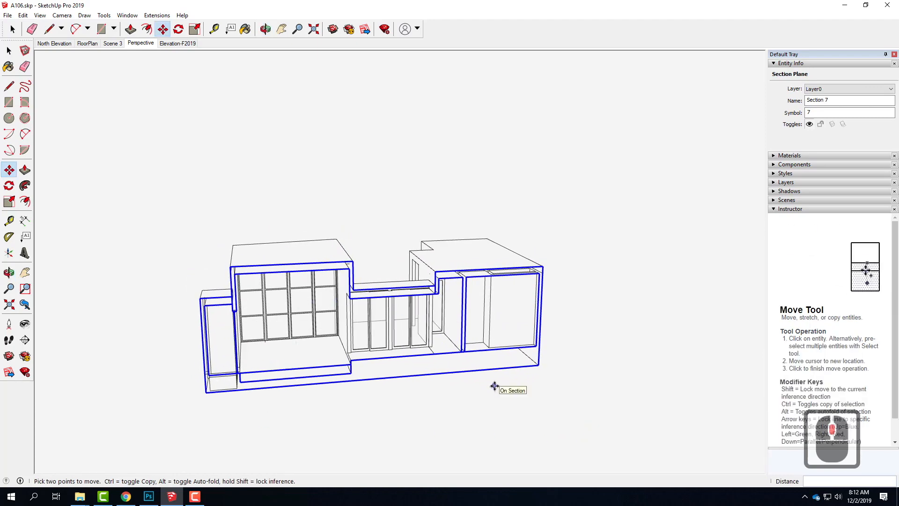
middle_drag(533, 365, 602, 345)
scroll(471, 313, down, 8)
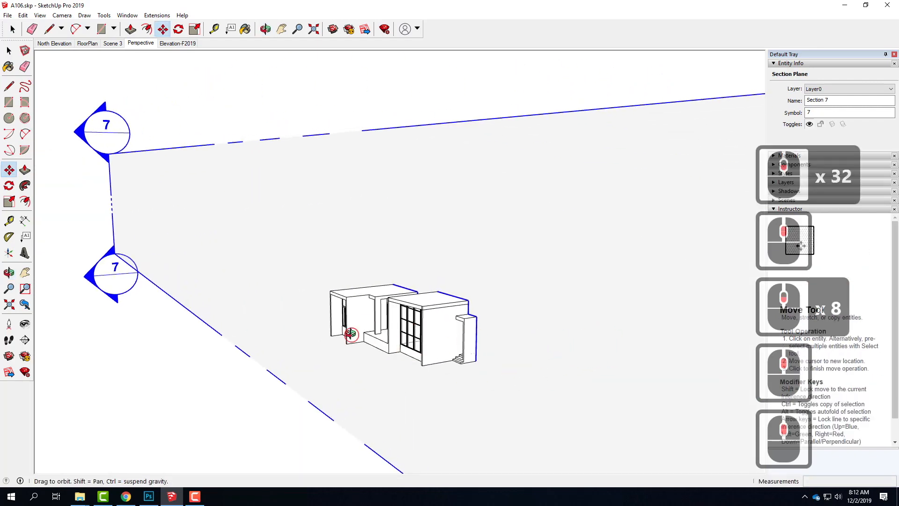
Examine the lengthwise section cut through the house from the glazed side and from the cut side.
scroll(456, 333, up, 2)
scroll(457, 333, up, 4)
middle_drag(445, 335, 518, 337)
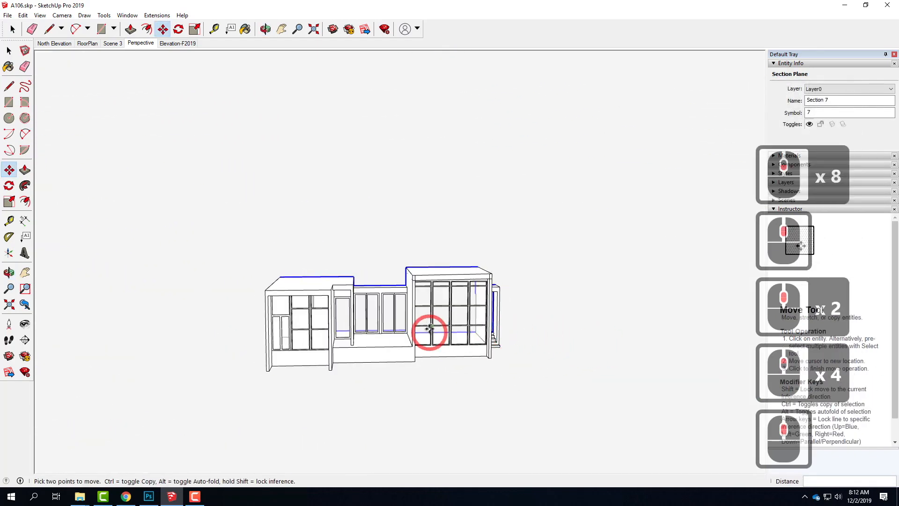
scroll(430, 330, up, 5)
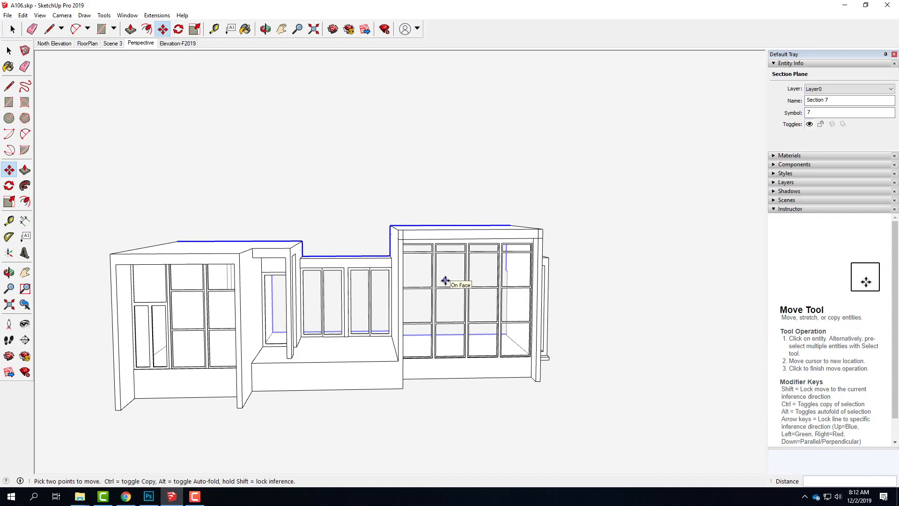
middle_drag(632, 255, 368, 337)
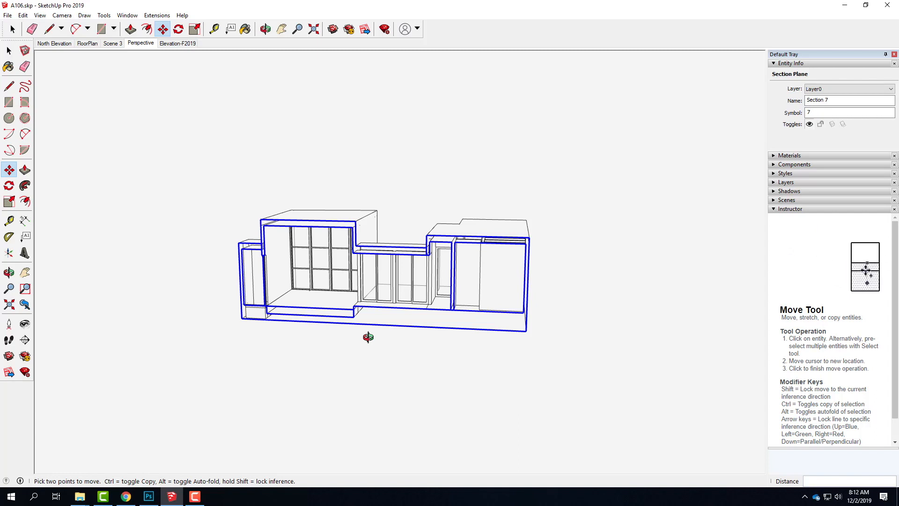
middle_drag(391, 323, 364, 271)
scroll(397, 267, up, 3)
key(m)
scroll(363, 271, up, 3)
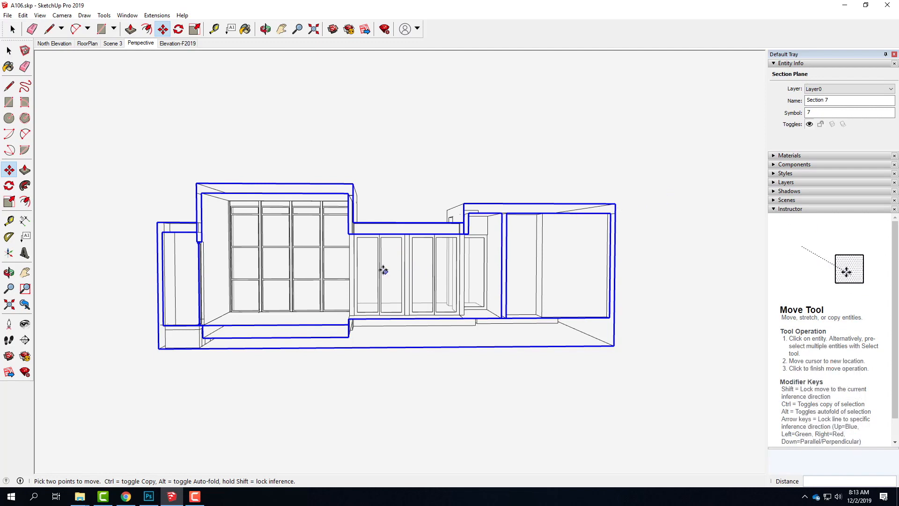
Try the Back standard view for looking at the sectioned house.
click(40, 16)
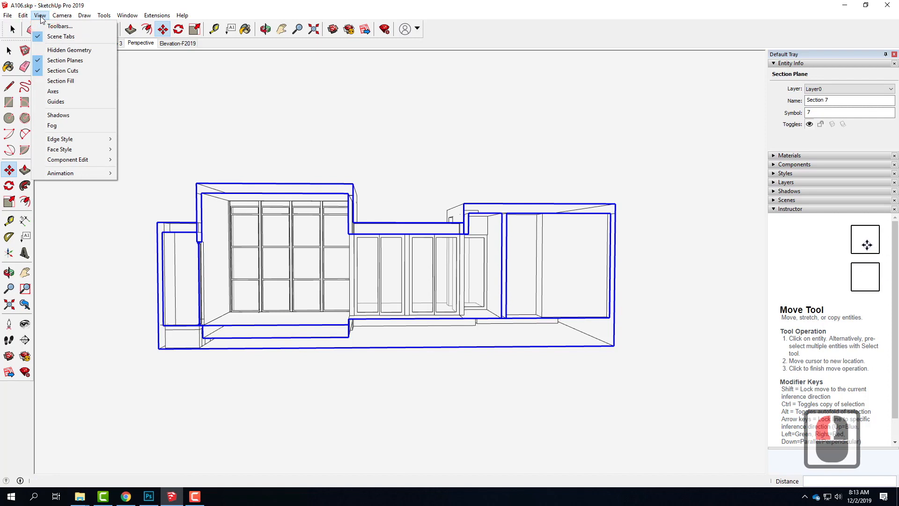
mouse_move(64, 18)
mouse_move(99, 49)
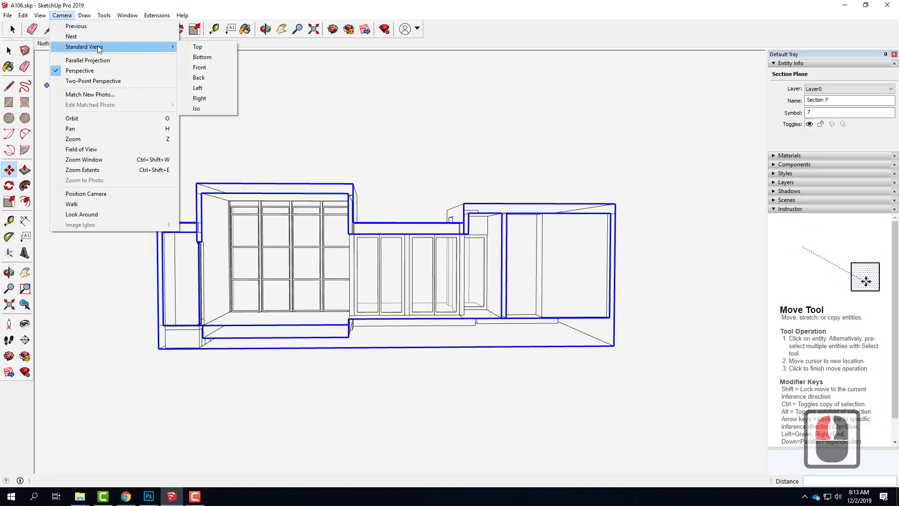
click(212, 77)
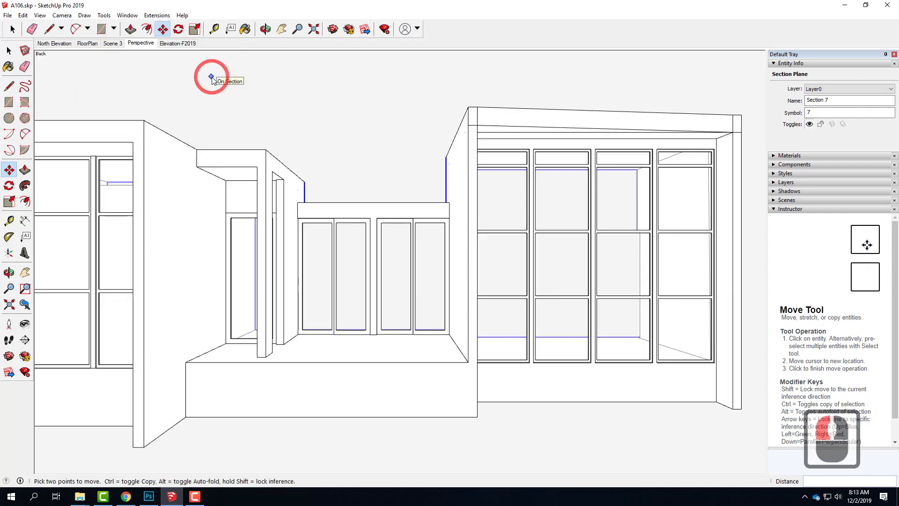
scroll(356, 141, down, 3)
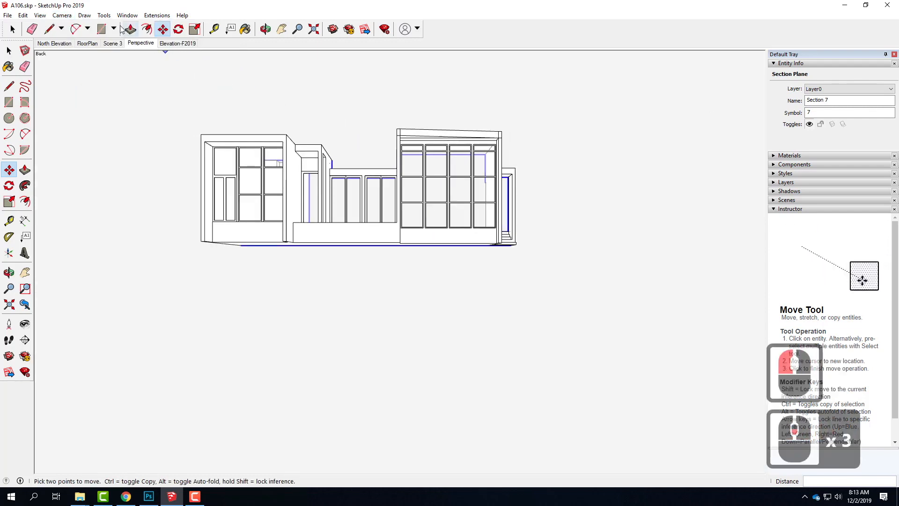
Show the section cut in the Front standard view with parallel projection, framed to fill the drawing area.
click(64, 16)
mouse_move(145, 53)
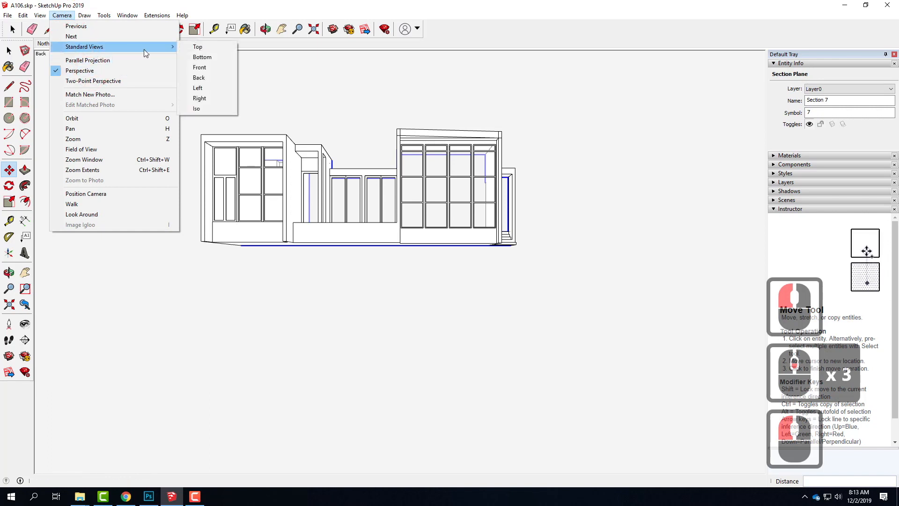
click(218, 68)
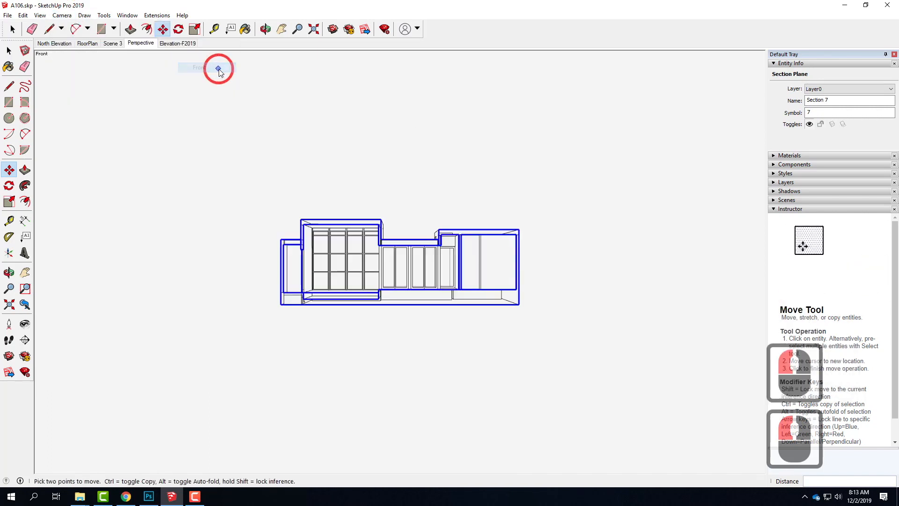
click(64, 16)
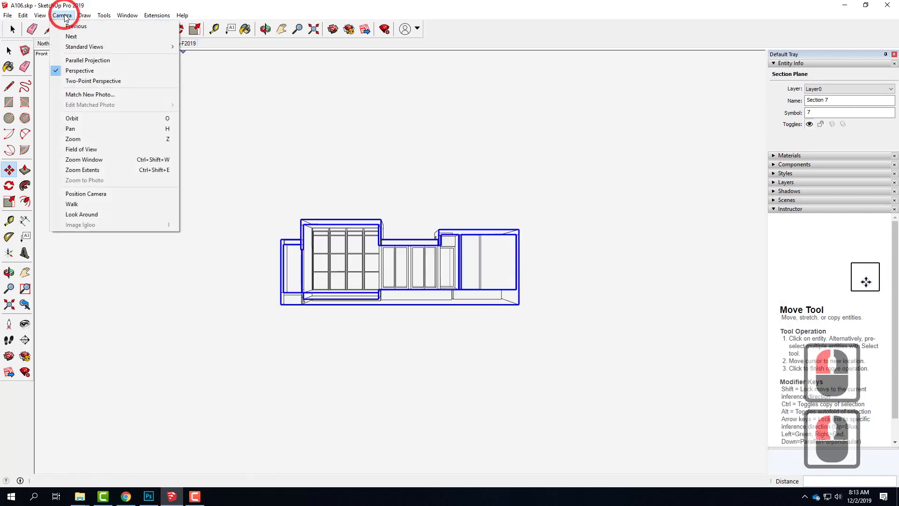
click(63, 60)
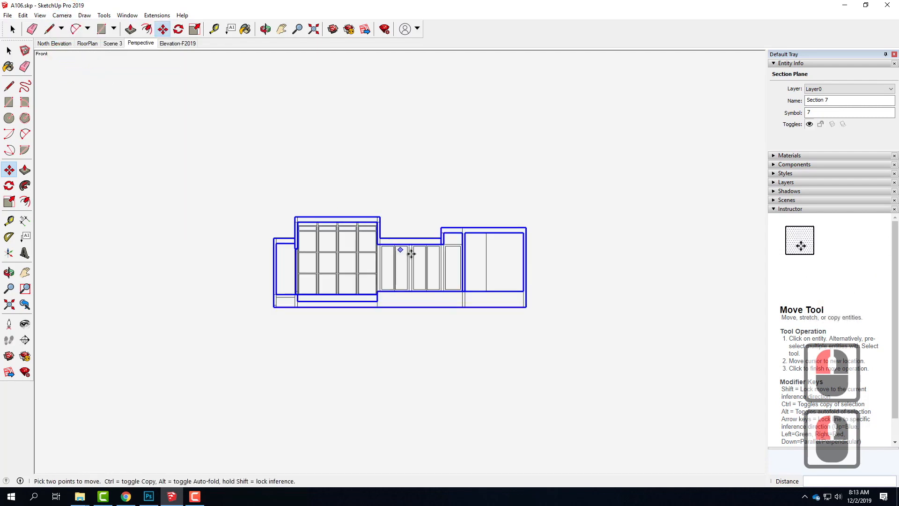
scroll(430, 263, up, 1)
scroll(431, 263, up, 3)
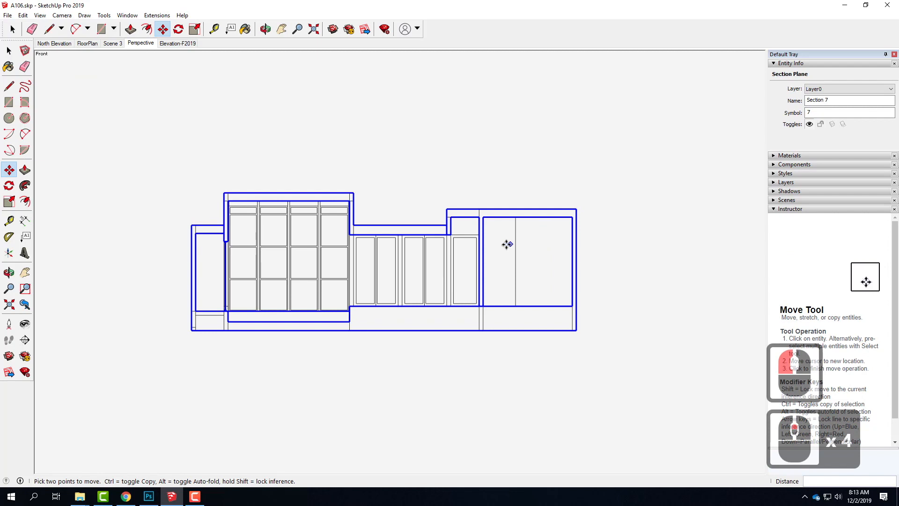
scroll(431, 283, up, 2)
scroll(225, 233, up, 1)
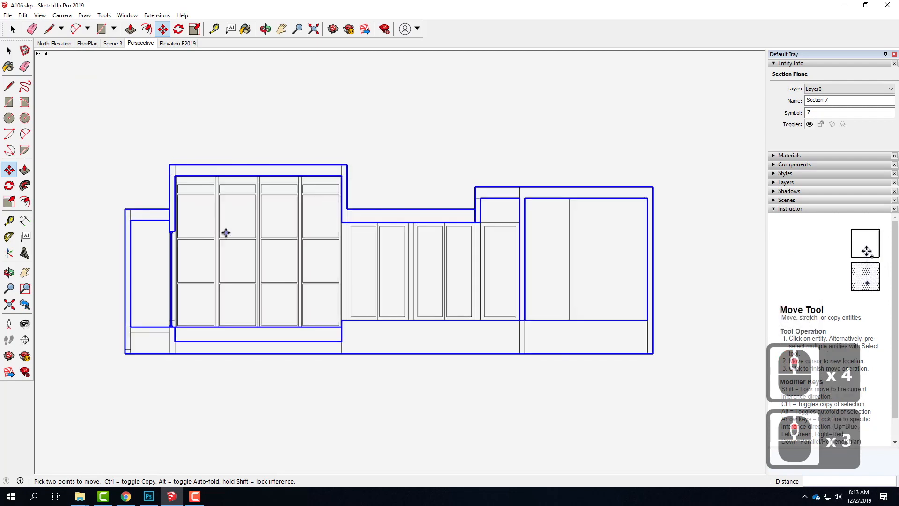
scroll(281, 361, down, 2)
scroll(190, 182, down, 2)
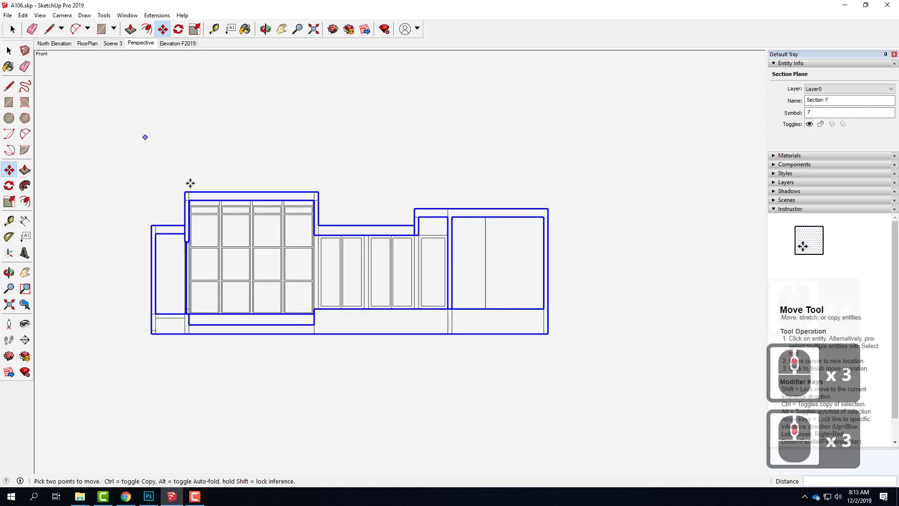
scroll(88, 160, up, 3)
scroll(203, 175, up, 2)
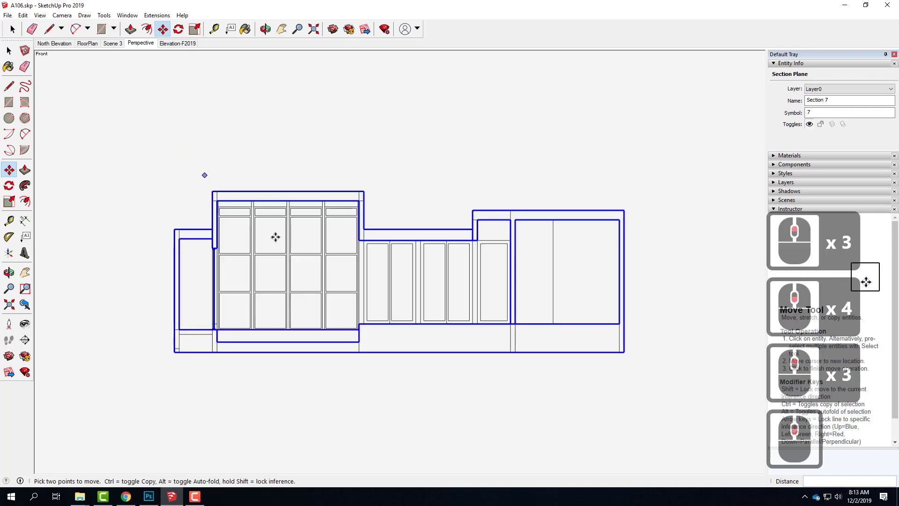
scroll(286, 157, up, 4)
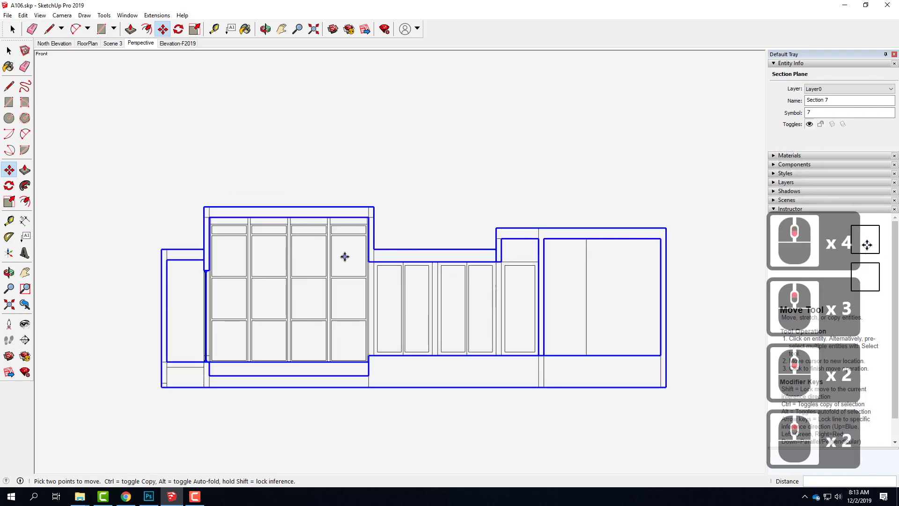
Deselect the section plane and apply the hidden-line style with white background from the Default Styles collection.
click(9, 50)
click(353, 158)
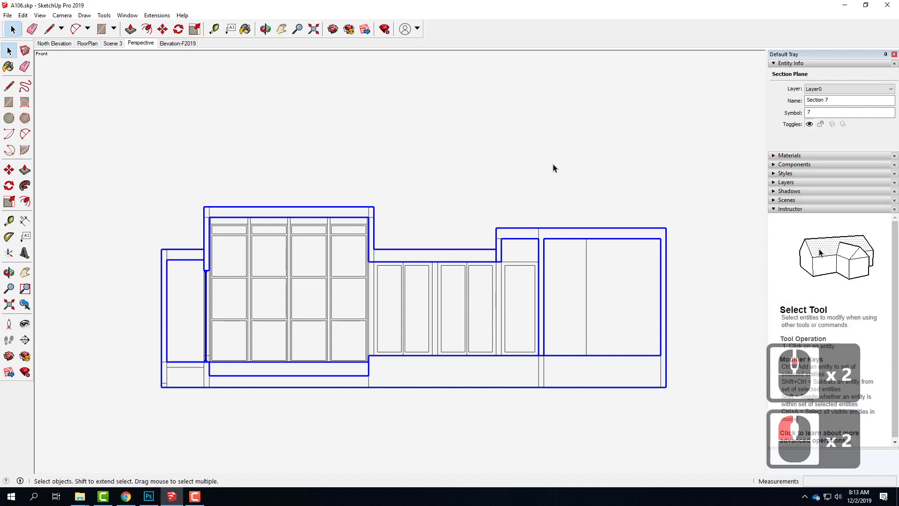
click(774, 64)
click(773, 90)
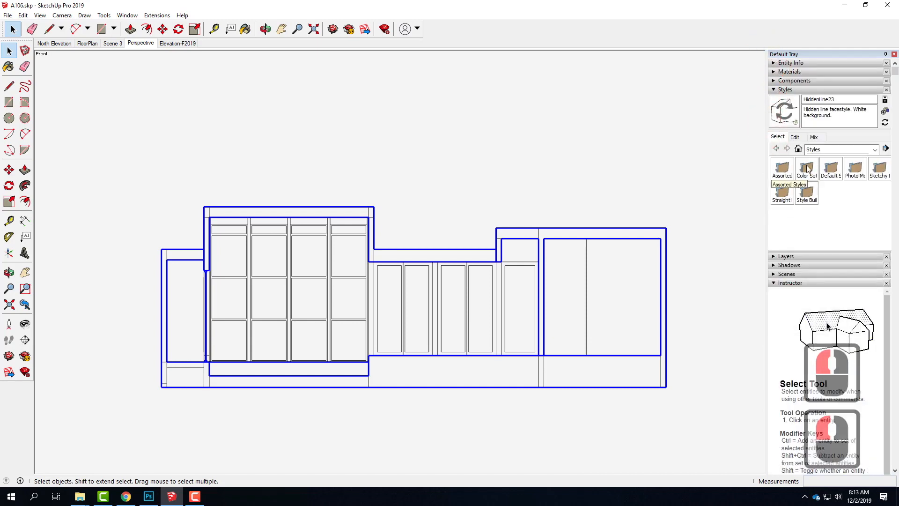
click(827, 170)
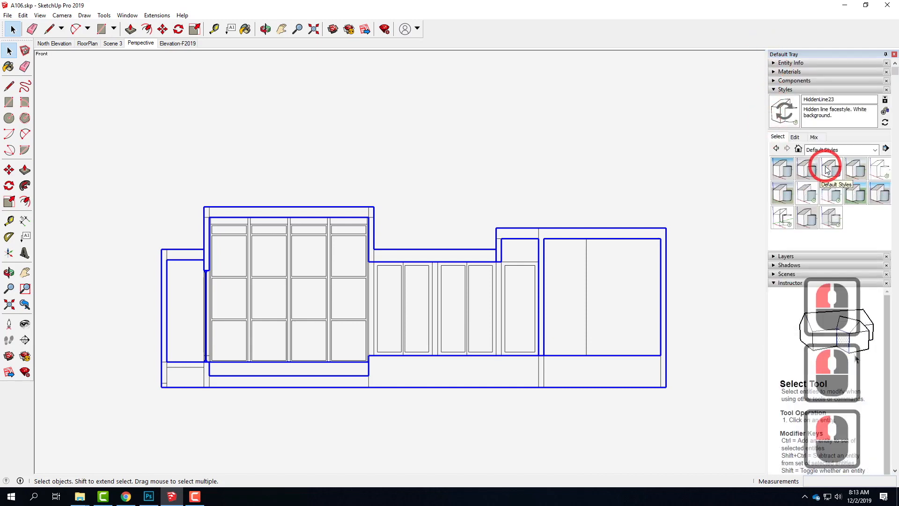
click(882, 171)
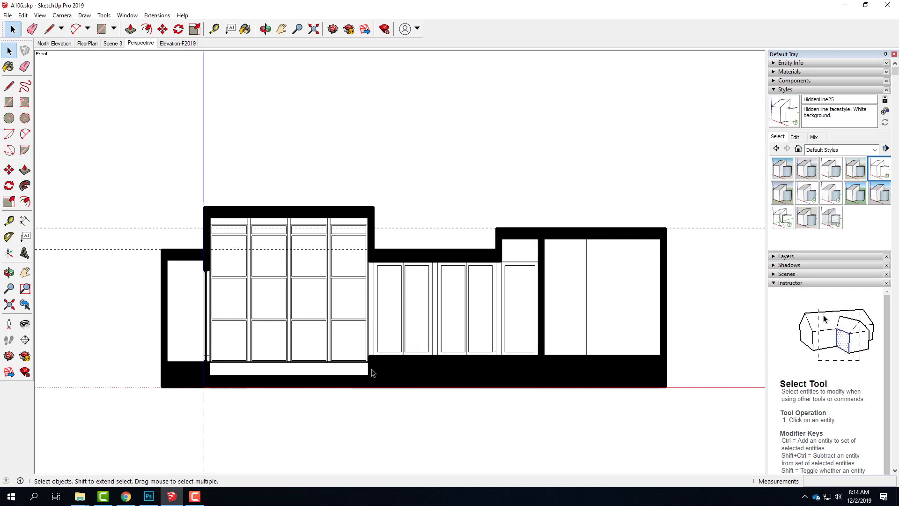
Turn the display of section cuts off and back on.
click(40, 15)
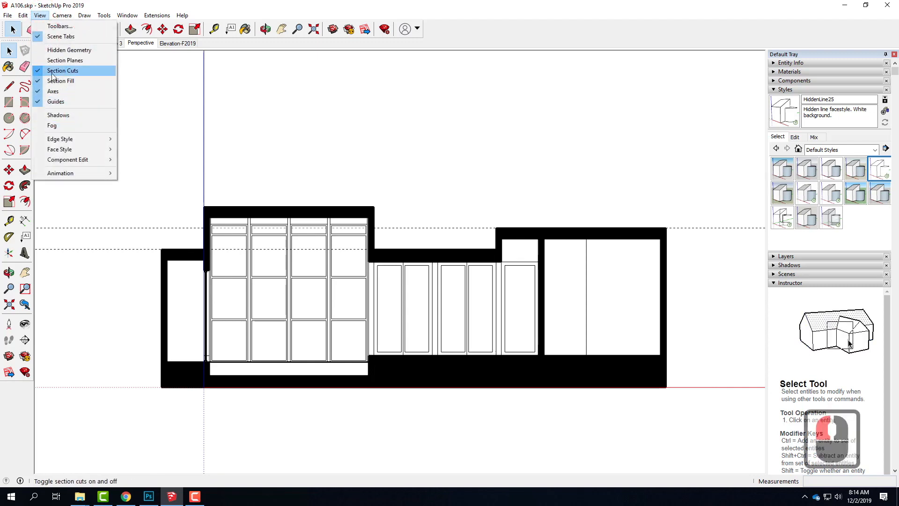
click(52, 74)
click(39, 15)
click(64, 72)
Hide the axes and the guides in the section view.
click(39, 15)
click(61, 15)
mouse_move(47, 15)
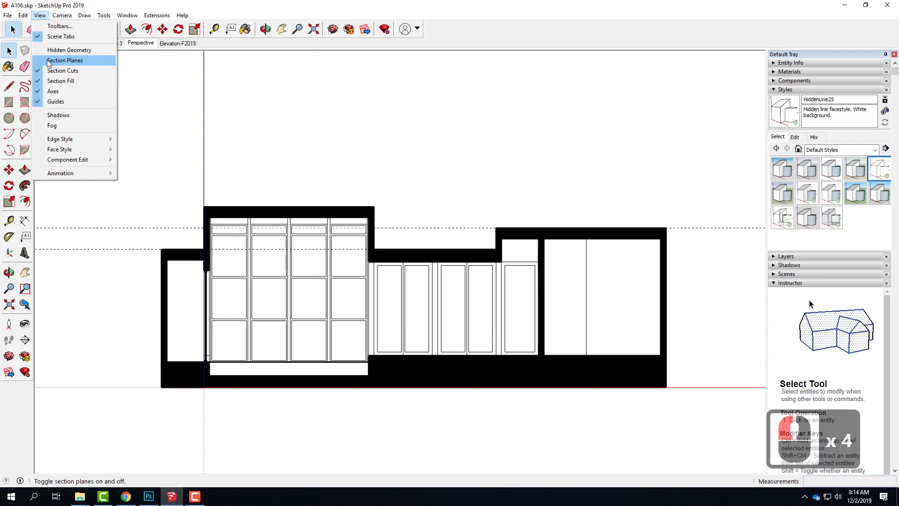
click(53, 91)
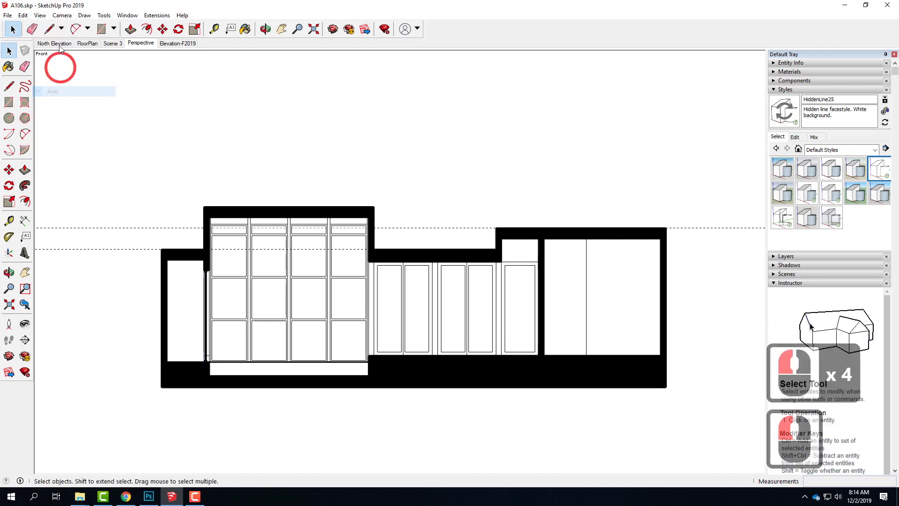
click(40, 16)
click(54, 104)
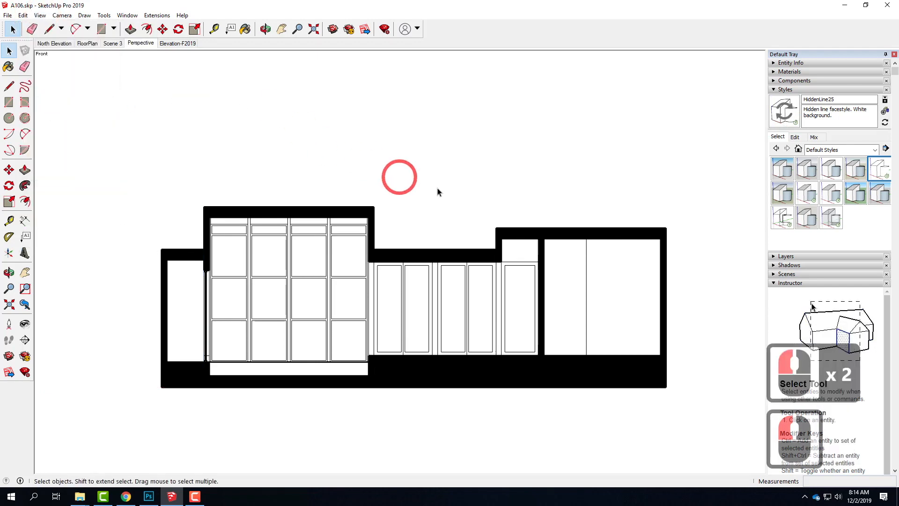
Turn the section fill off and back on to compare the cut with and without solid fill.
click(62, 15)
click(40, 15)
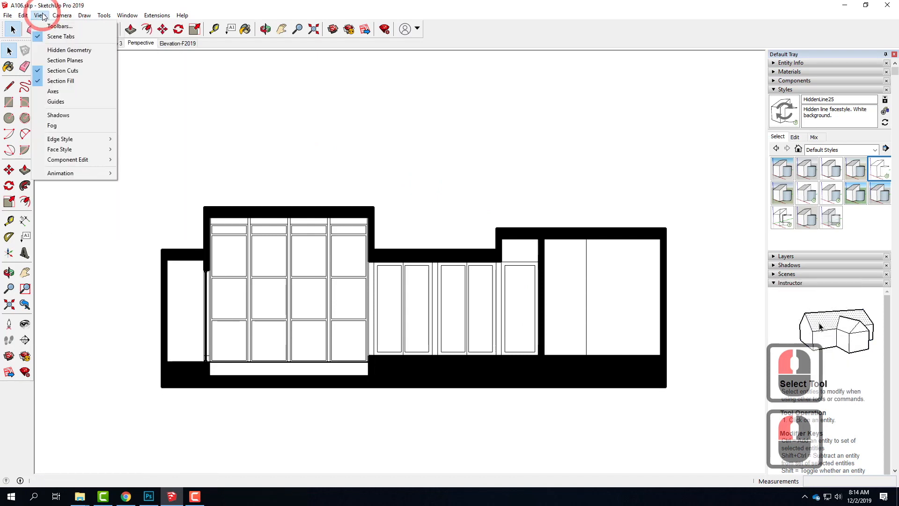
click(64, 82)
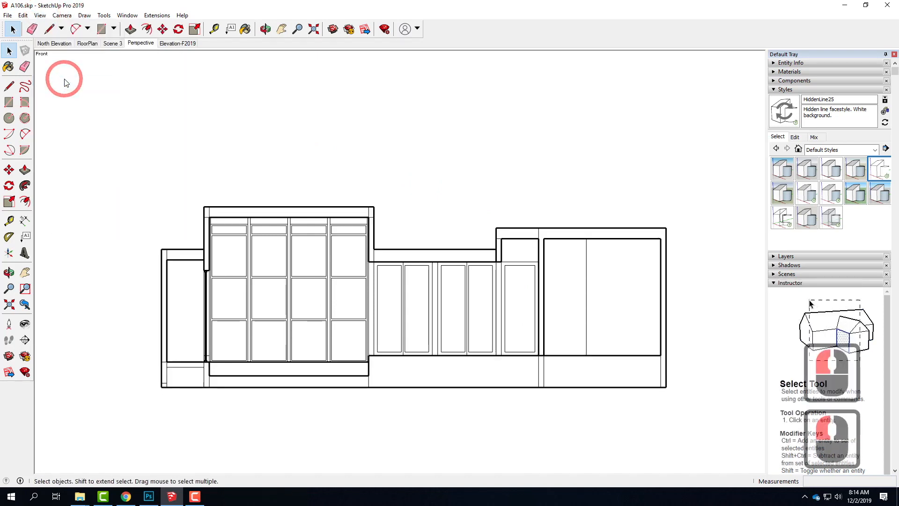
click(40, 16)
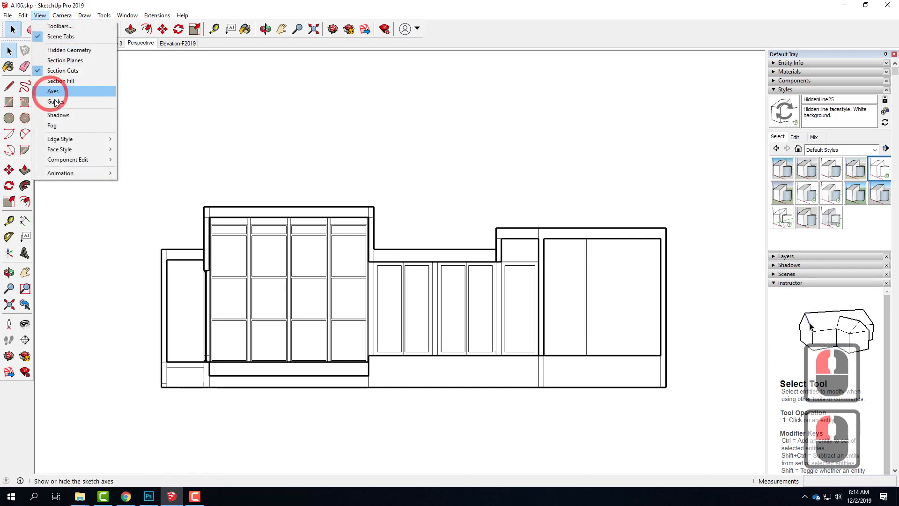
click(65, 81)
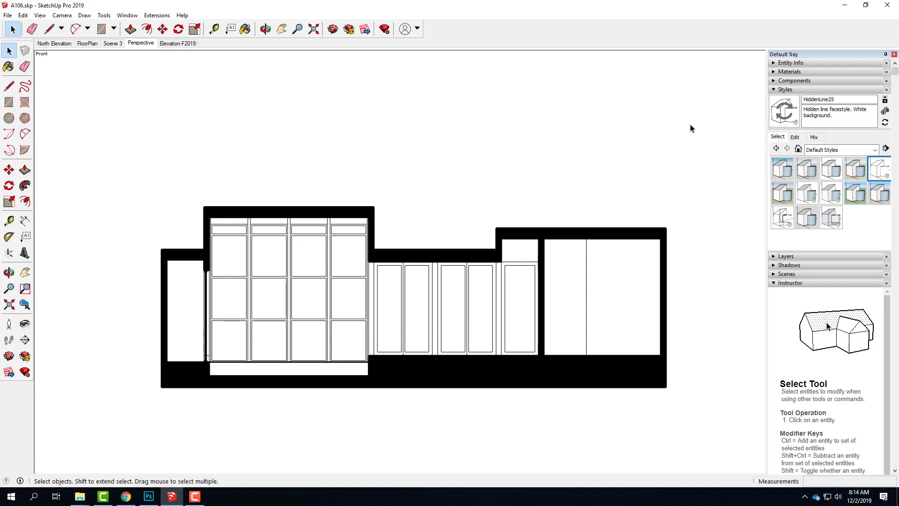
Add a new scene that saves the current front section view.
click(775, 89)
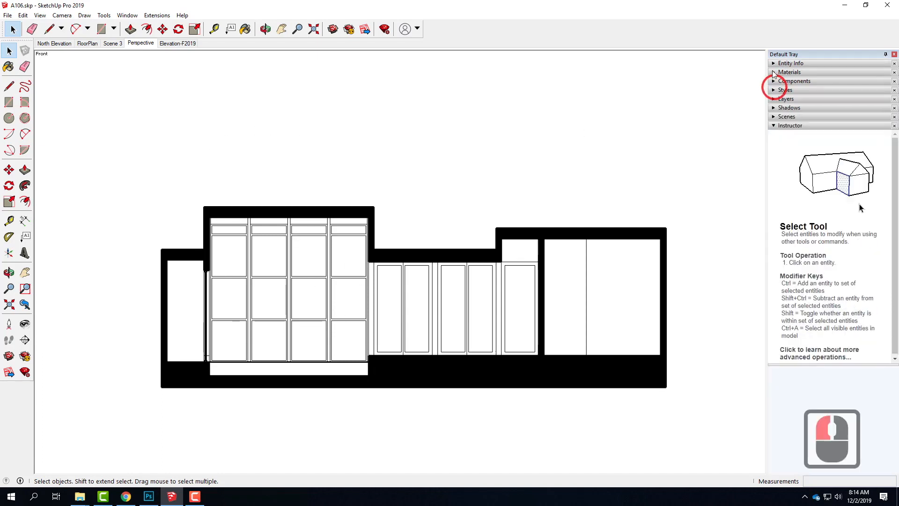
click(774, 117)
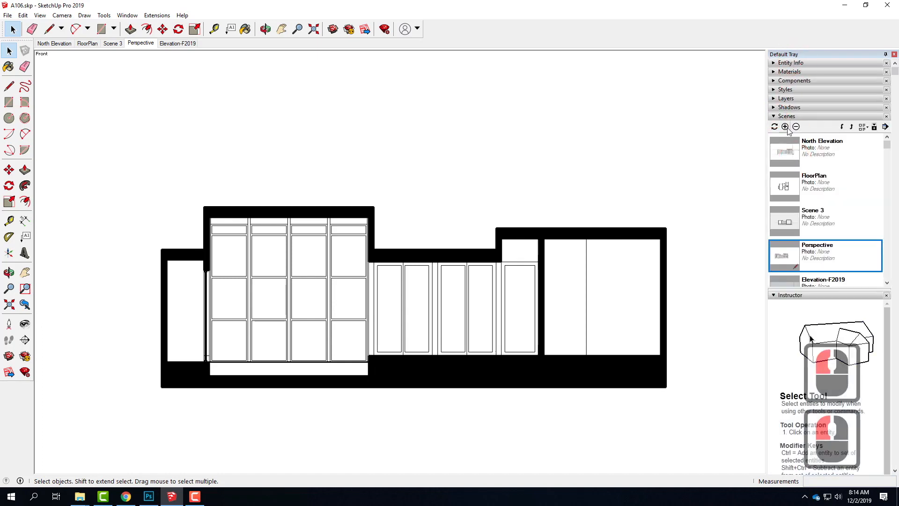
click(785, 127)
click(459, 289)
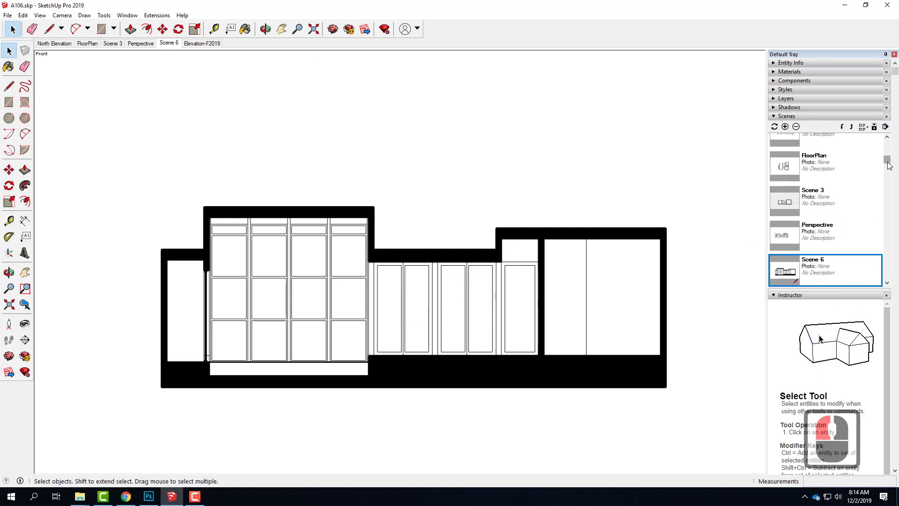
Rename the new section scene, Scene 6, as Section01.
drag(887, 162, 887, 167)
right_click(821, 261)
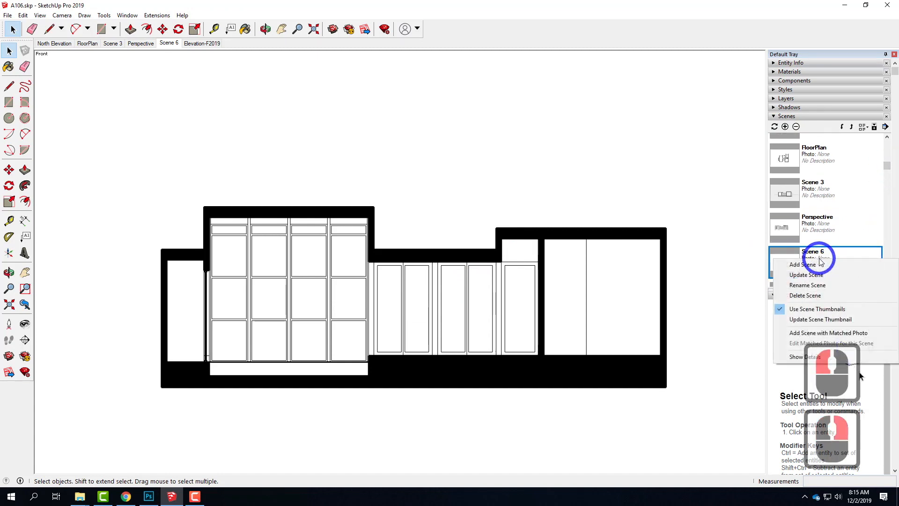
click(821, 283)
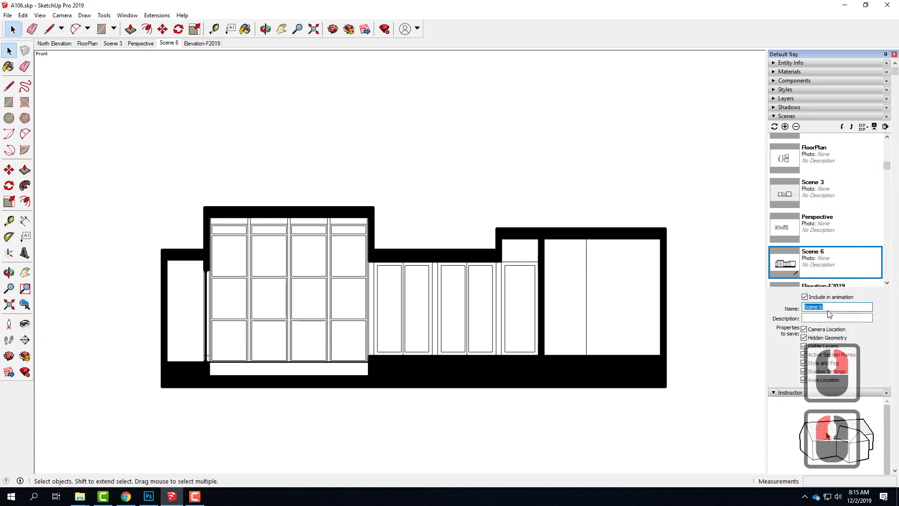
text(Section)
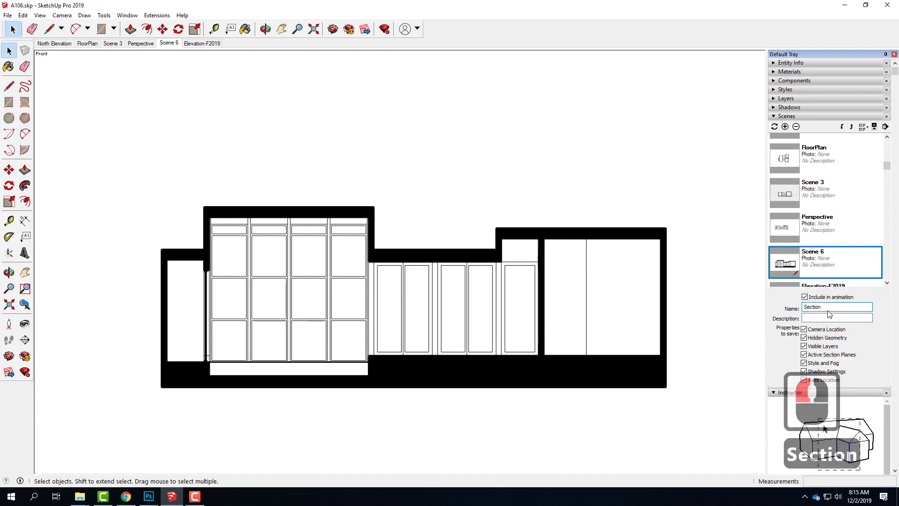
text(01)
key(Return)
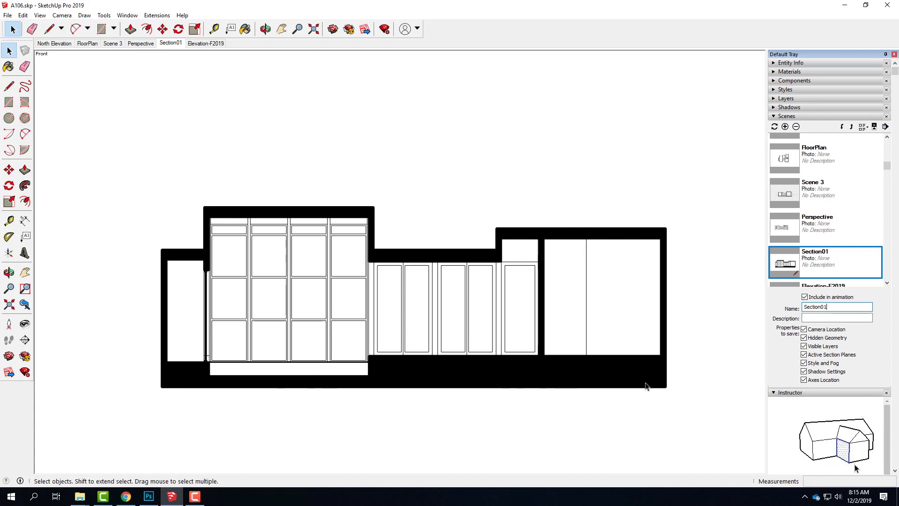
Start a 2D graphic export of the filled section as a JPEG image named A106_lines_fill.jpg.
click(7, 15)
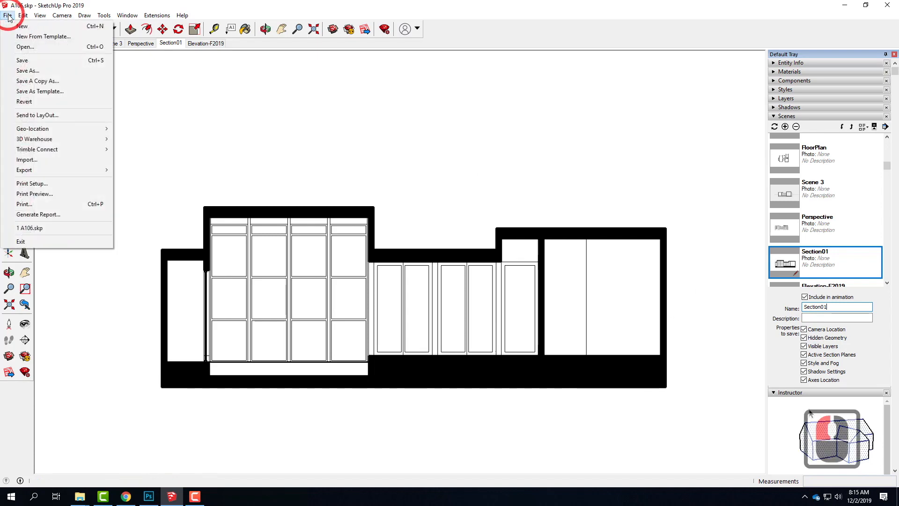
mouse_move(41, 169)
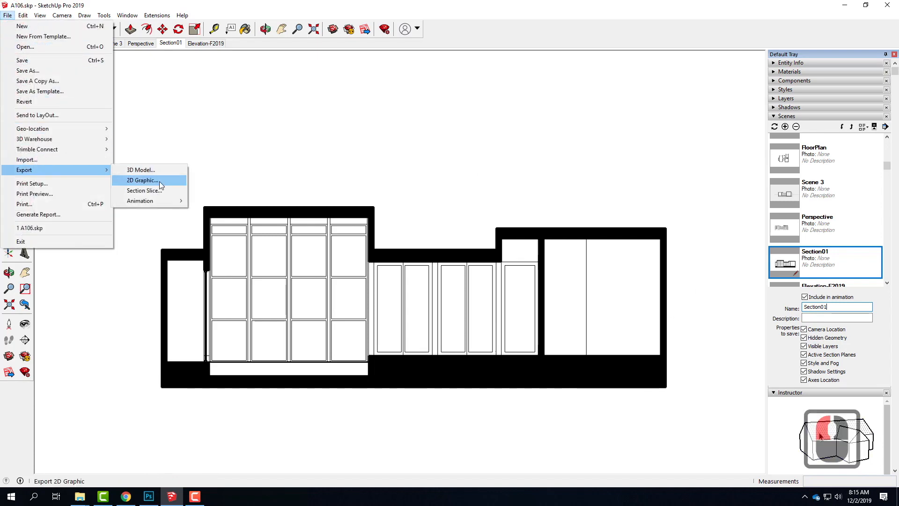
click(159, 181)
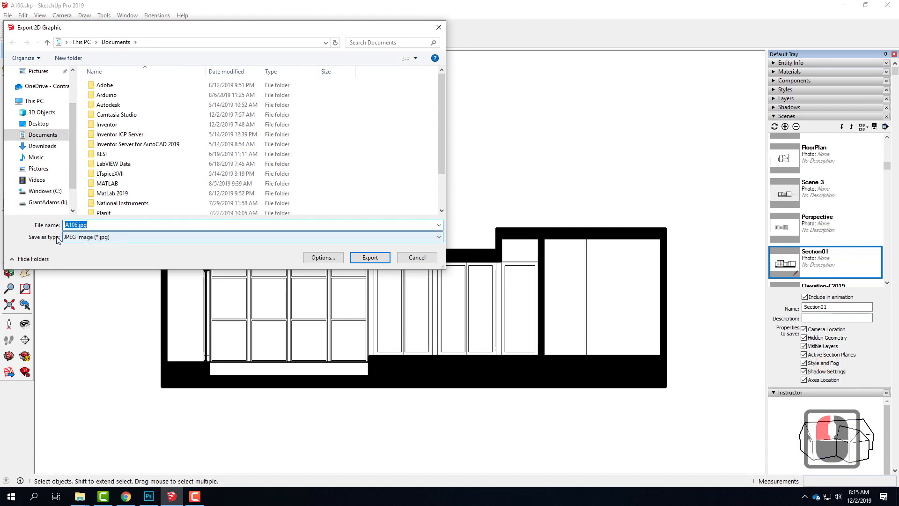
click(78, 225)
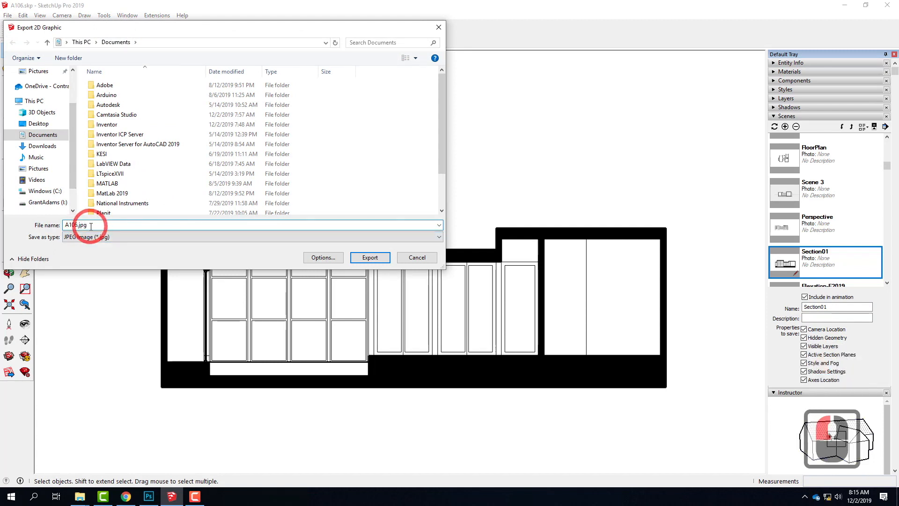
text(-)
key(BackSpace)
text(_line)
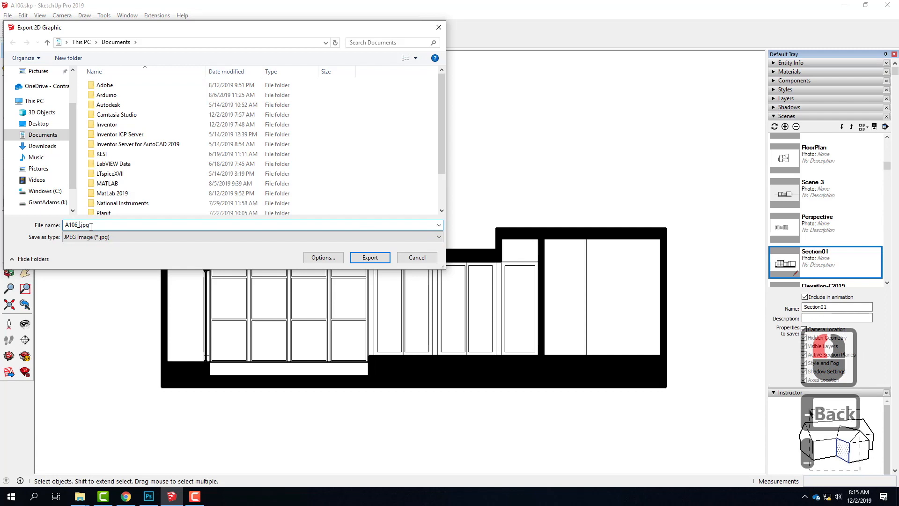
text(s)
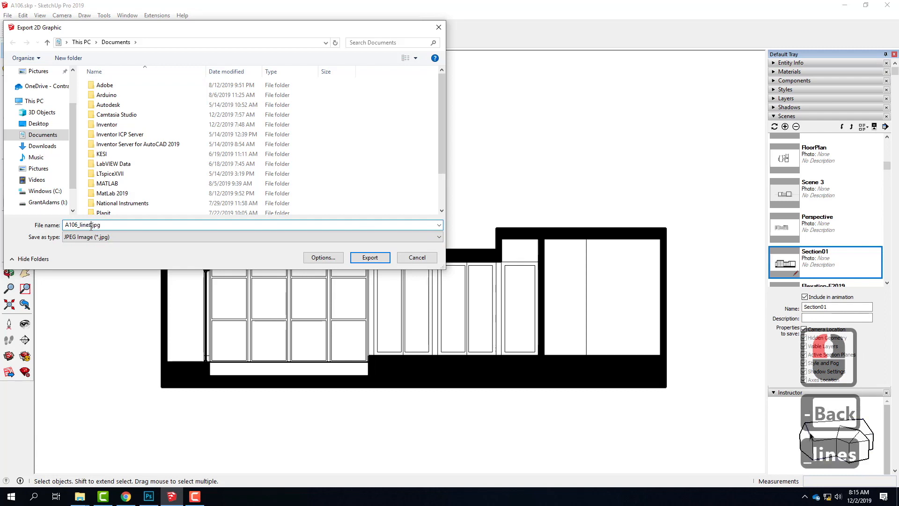
text(_fill)
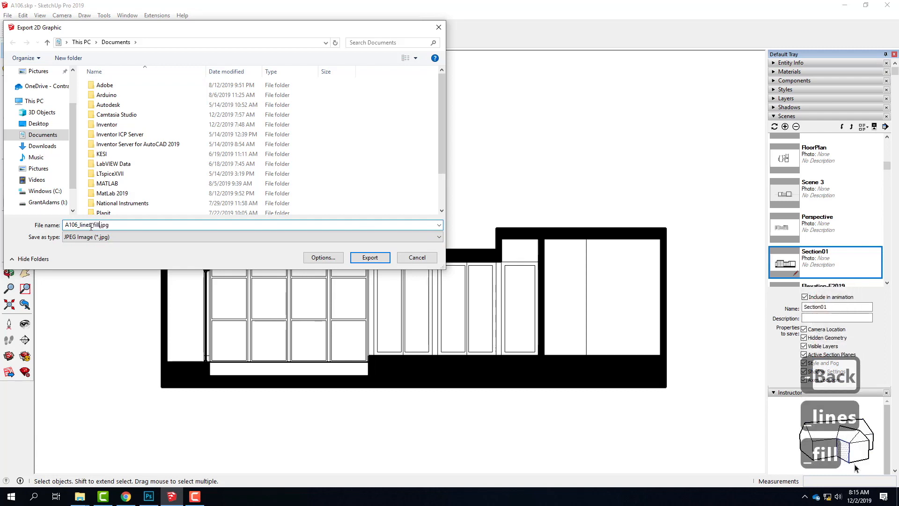
In the export options, stop using the view size and set the image width to 5000 pixels.
click(325, 259)
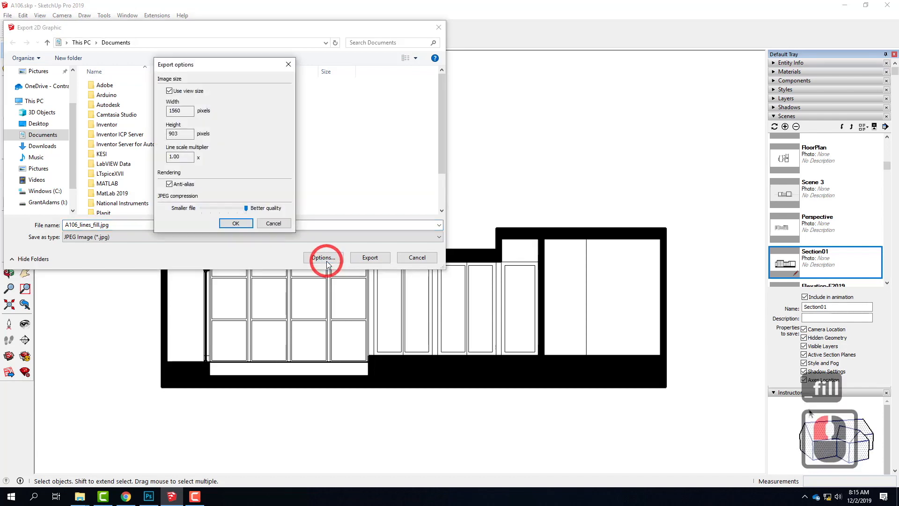
click(169, 91)
drag(192, 111, 147, 110)
text(5000)
click(180, 134)
click(236, 223)
click(236, 224)
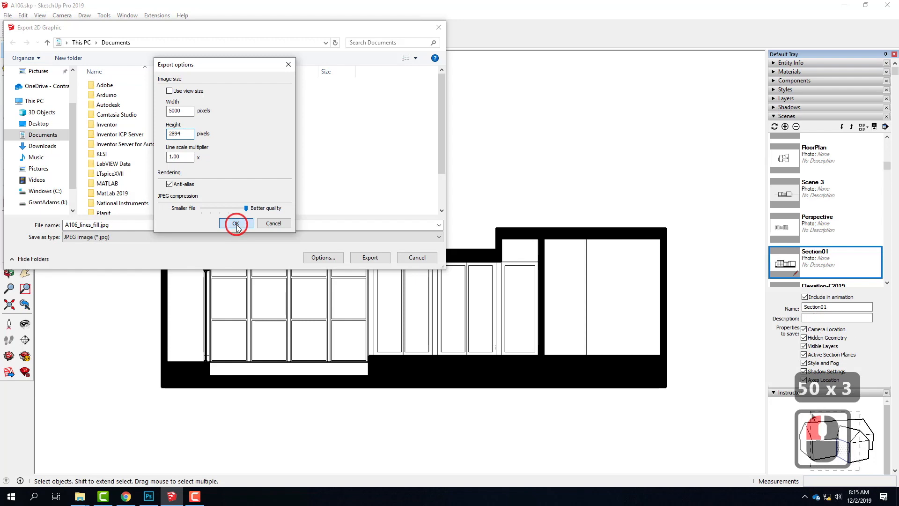
Browse OneDrive to the export folder Live Demonstrations > Live - A135 Exercises > A106 > F2019.
click(46, 86)
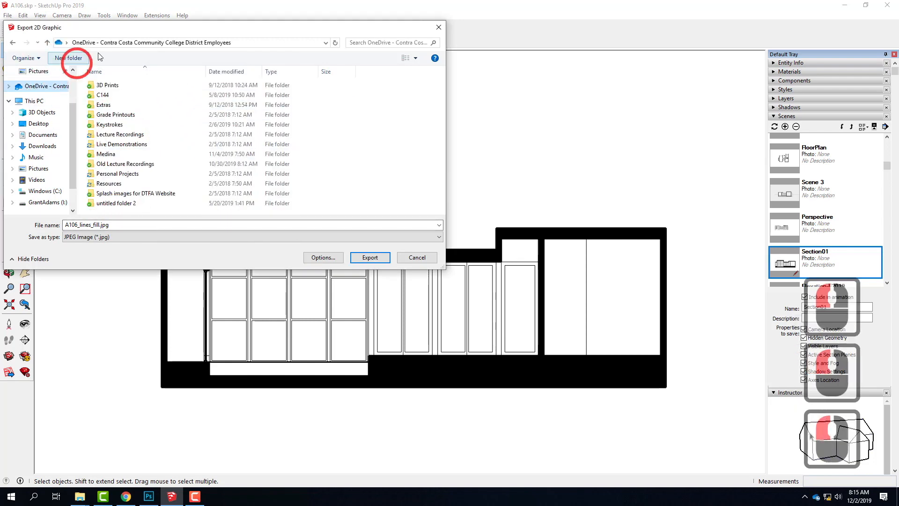
double_click(117, 144)
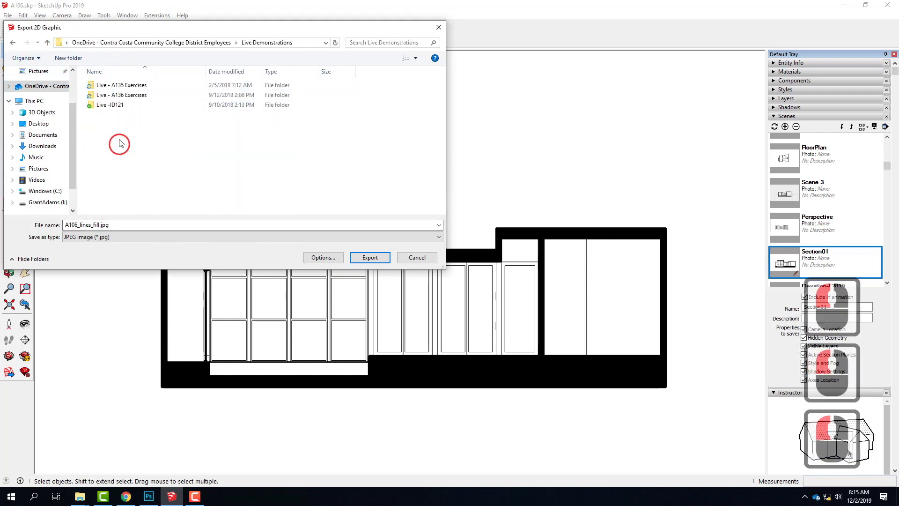
double_click(116, 86)
click(103, 85)
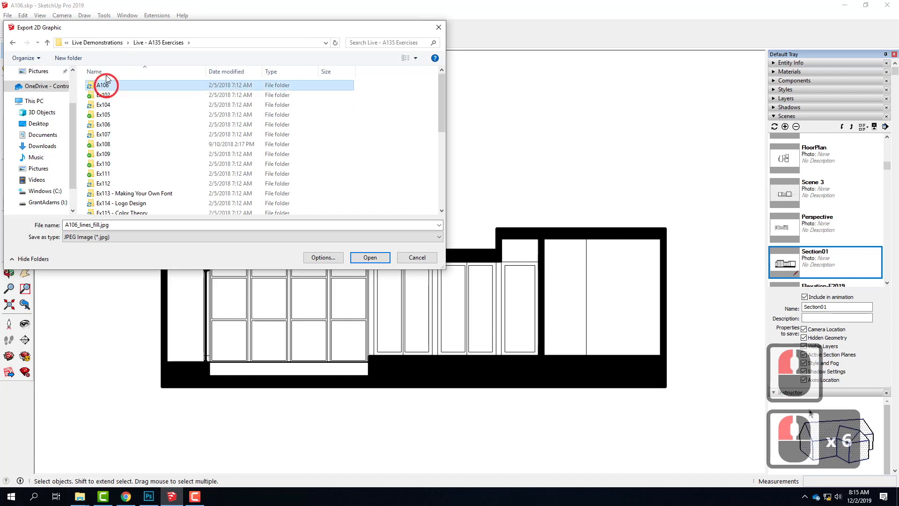
double_click(101, 85)
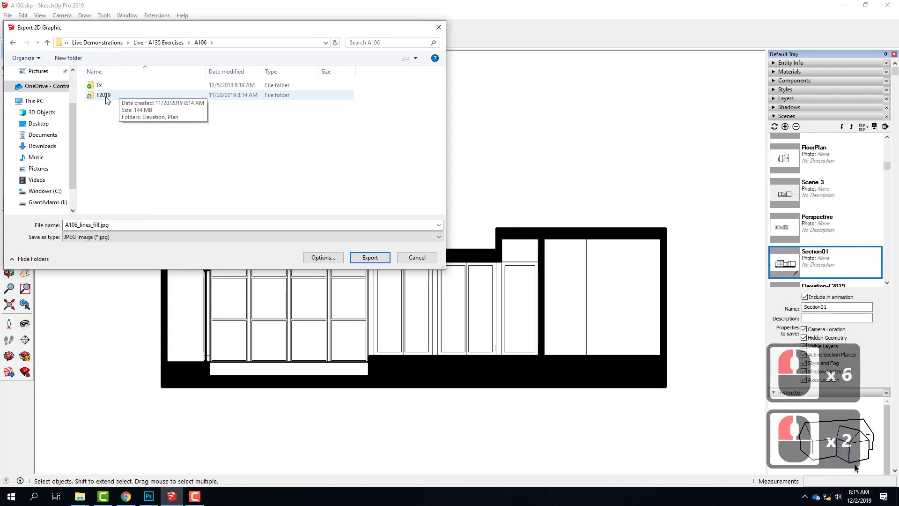
double_click(104, 94)
Create a folder named Section inside F2019 and export the filled section image into it.
click(70, 58)
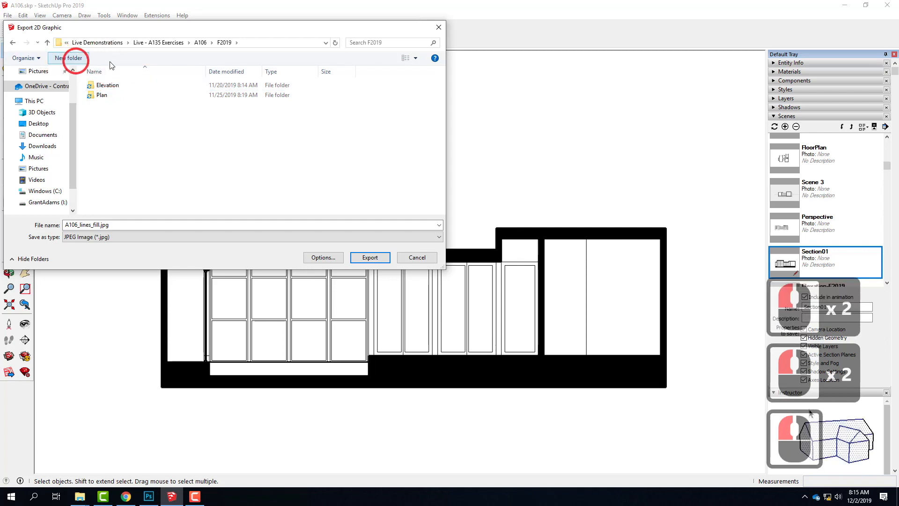
text(Section)
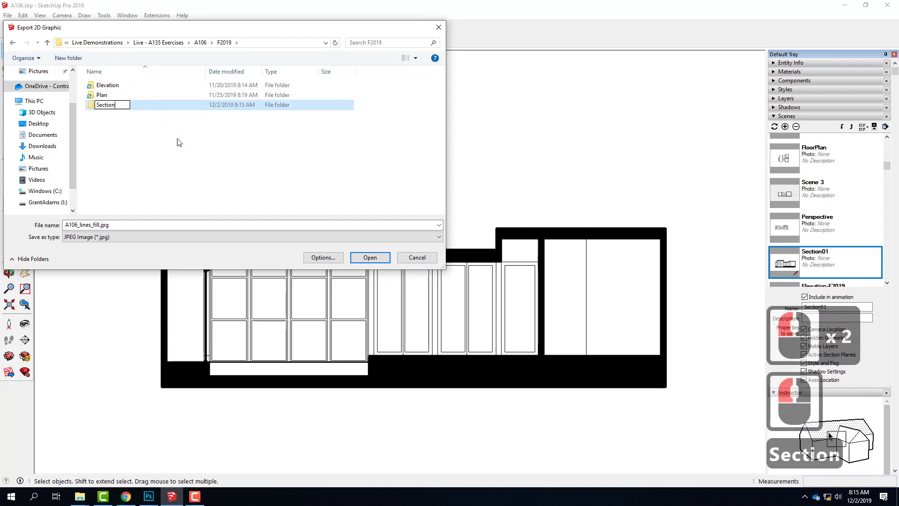
key(Return)
double_click(133, 104)
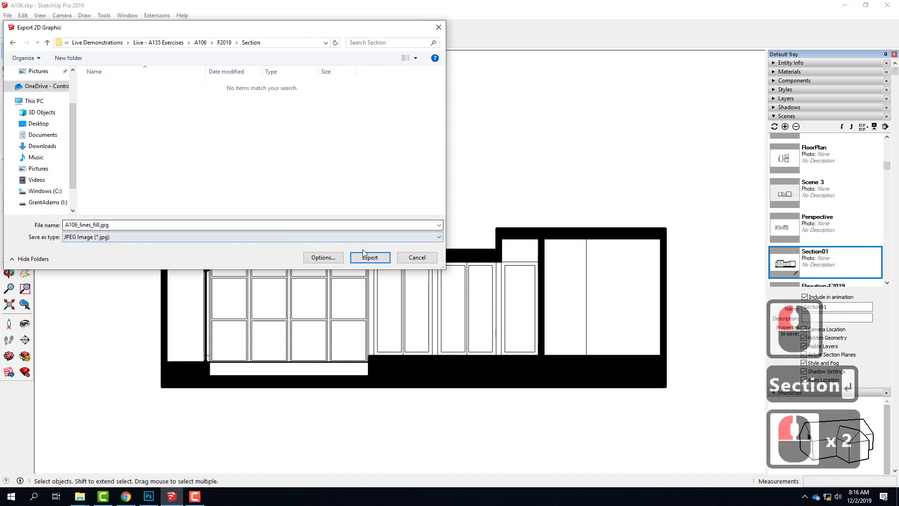
click(370, 257)
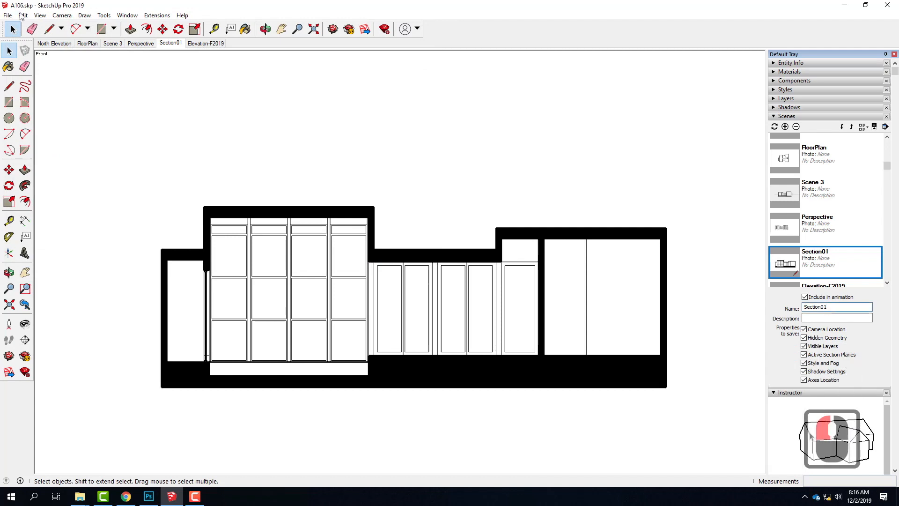
Turn off the section fill and export the unfilled section as a JPEG image named A106_lines.jpg in the Section folder.
click(40, 15)
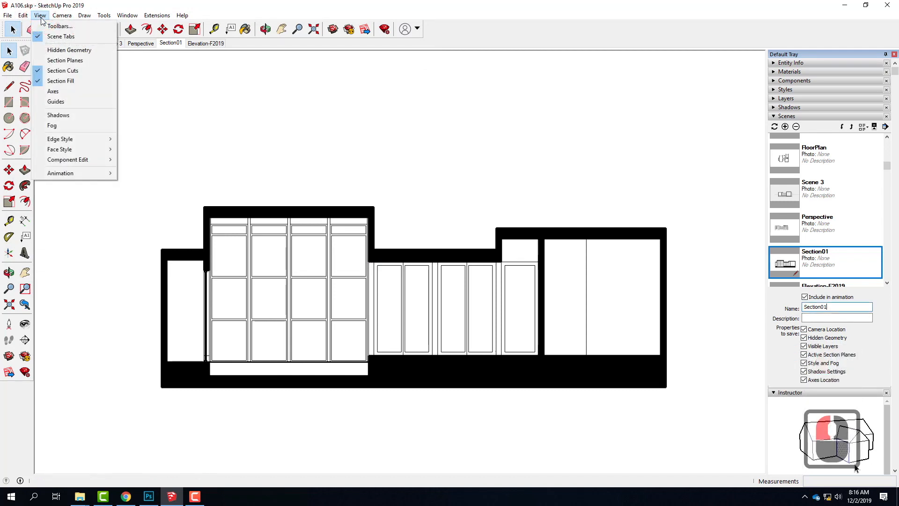
click(63, 80)
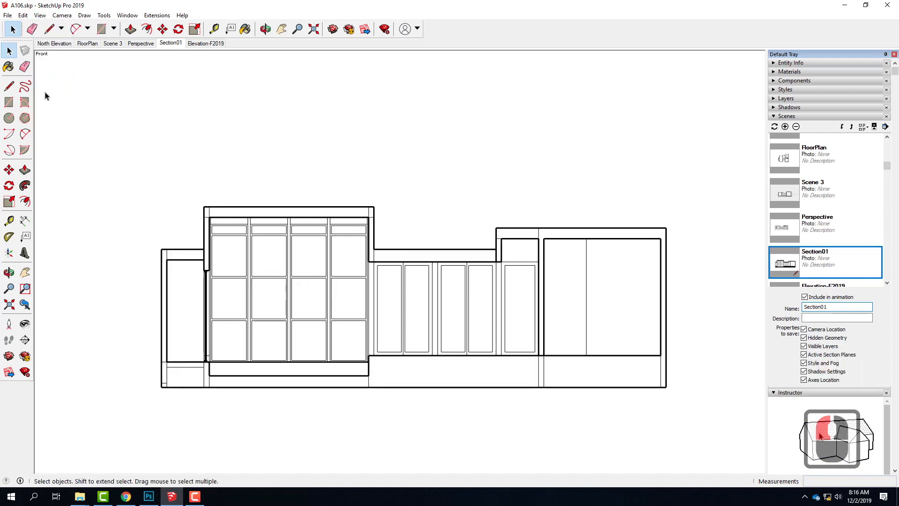
click(9, 16)
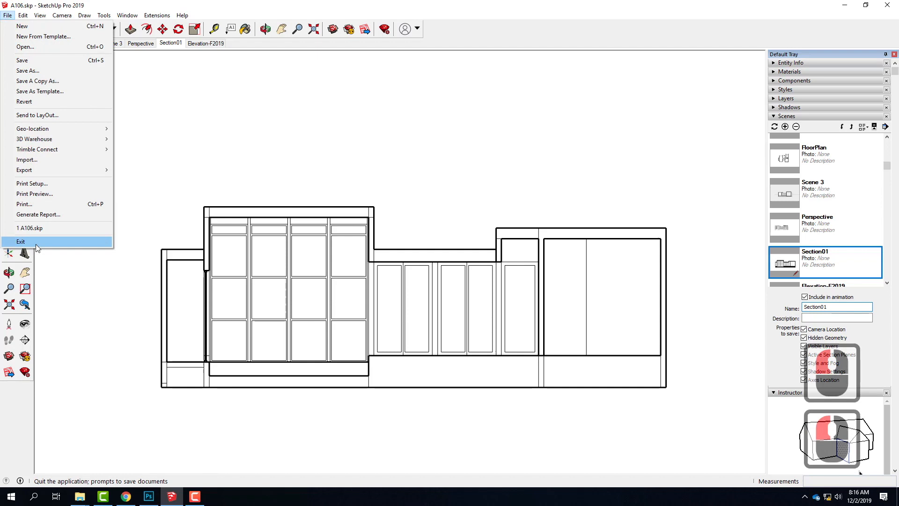
mouse_move(38, 170)
click(161, 178)
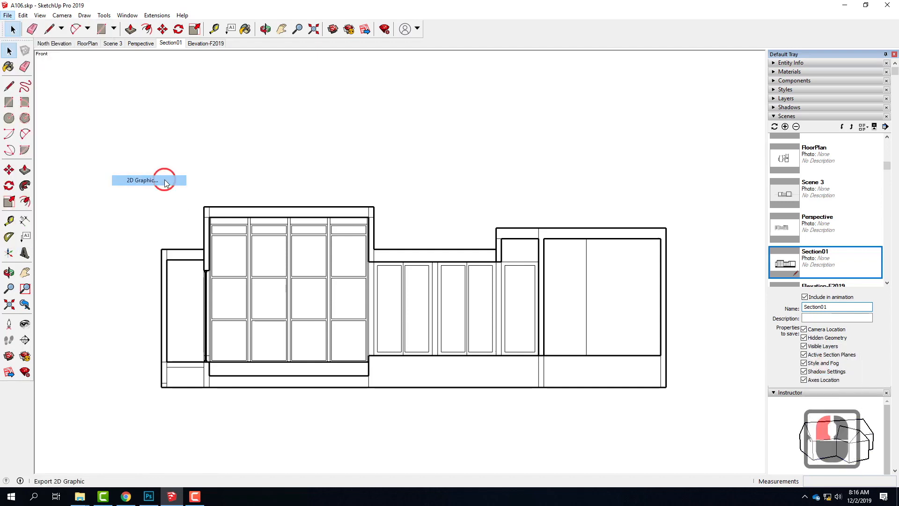
click(113, 87)
click(97, 225)
click(98, 224)
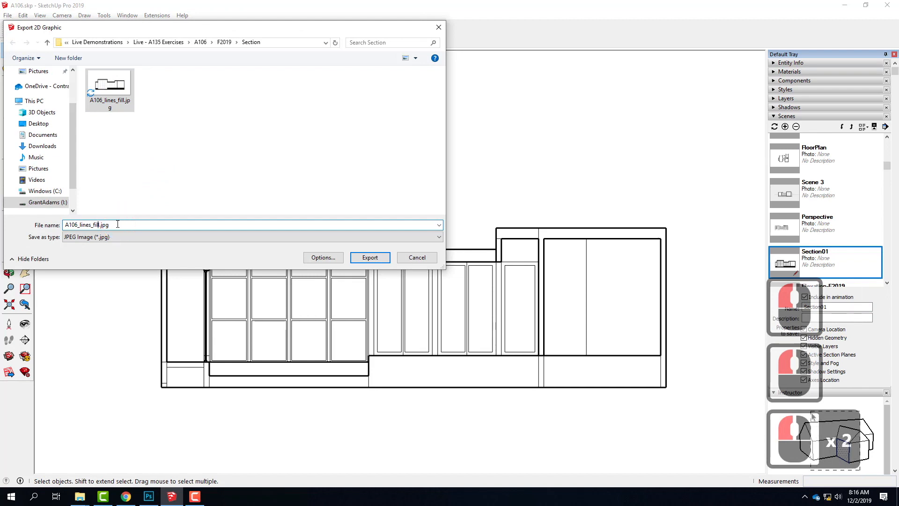
key(BackSpace)
key(BackSpace)
key(BackSpace)
key(BackSpace)
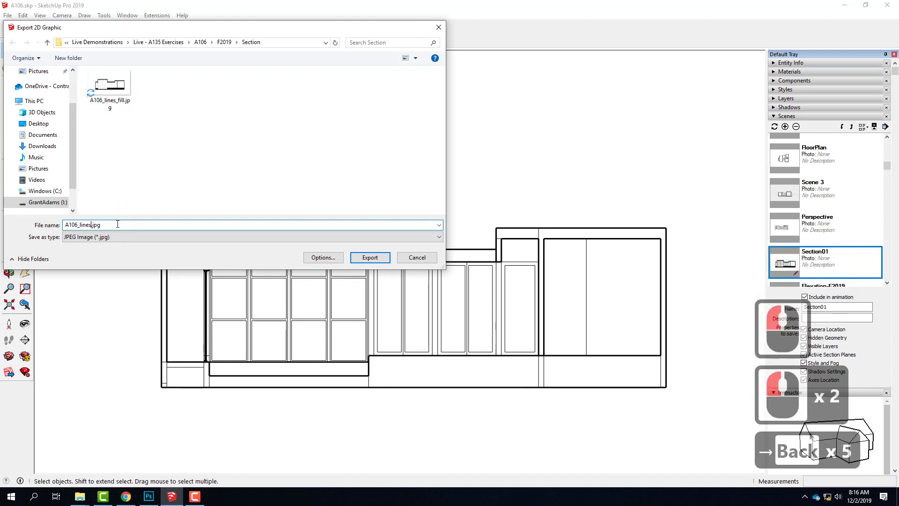
click(369, 258)
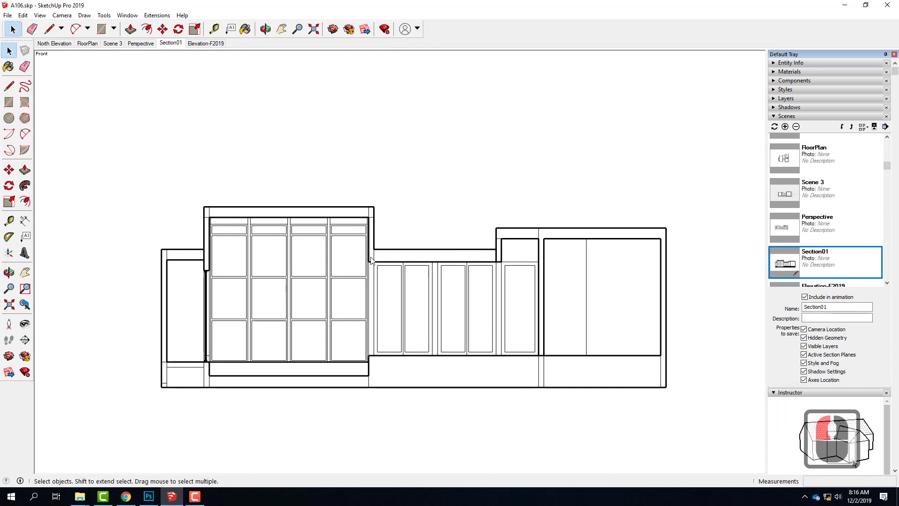
Collapse the Scenes and Instructor sections and open the face settings of the current style for editing.
click(776, 116)
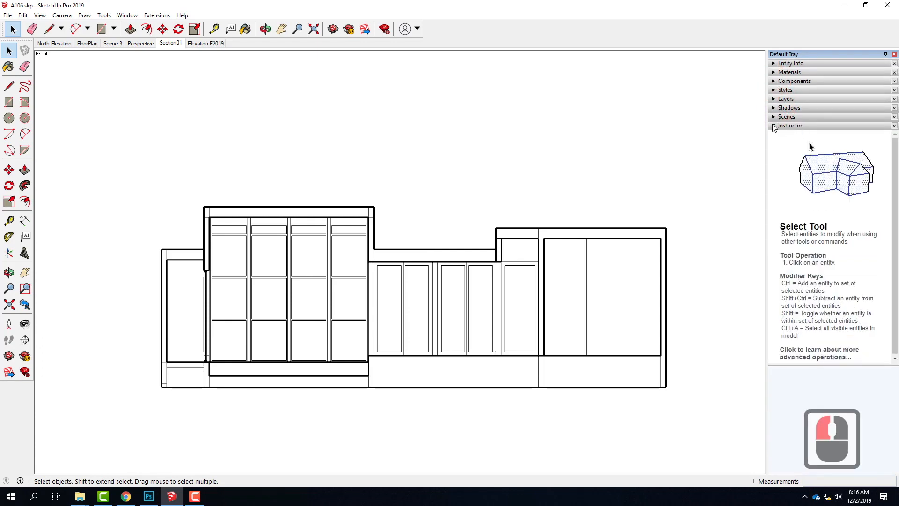
click(774, 126)
click(774, 90)
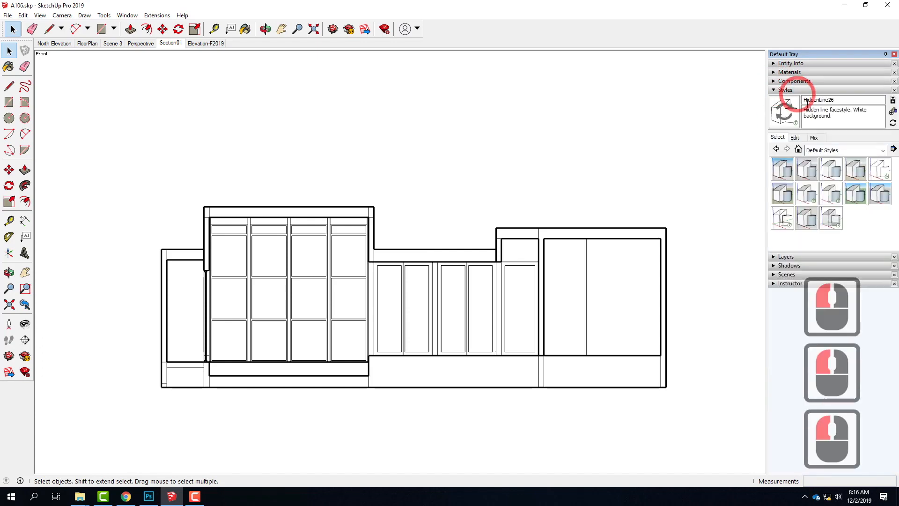
click(796, 138)
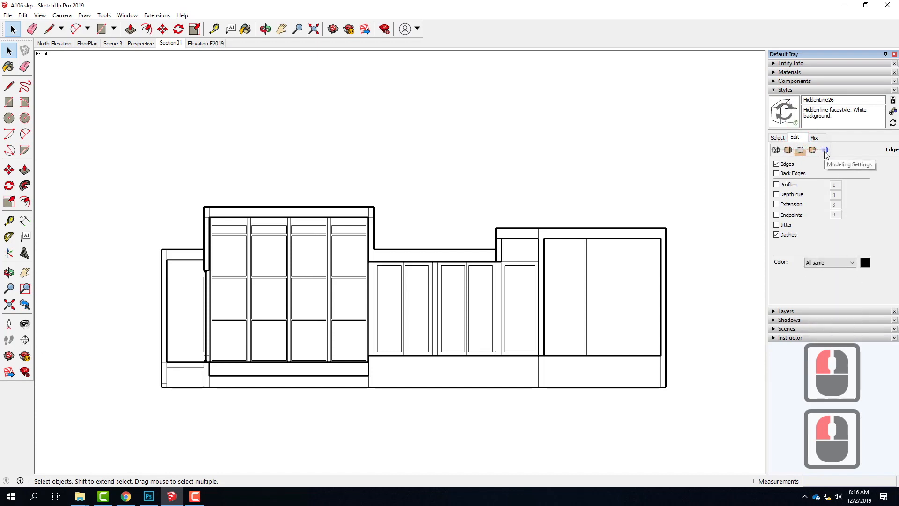
click(788, 151)
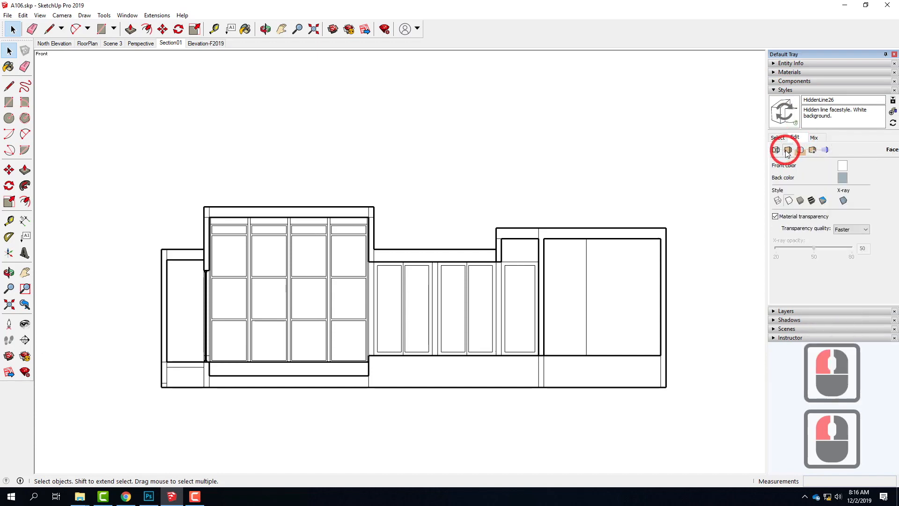
Toggle X-ray faces on and off twice to compare the section with and without the geometry behind.
click(843, 201)
click(843, 200)
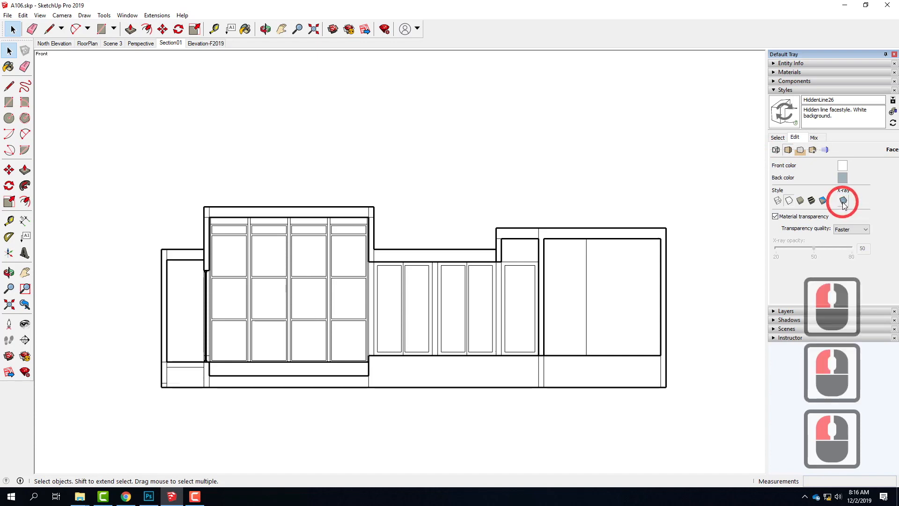
click(843, 201)
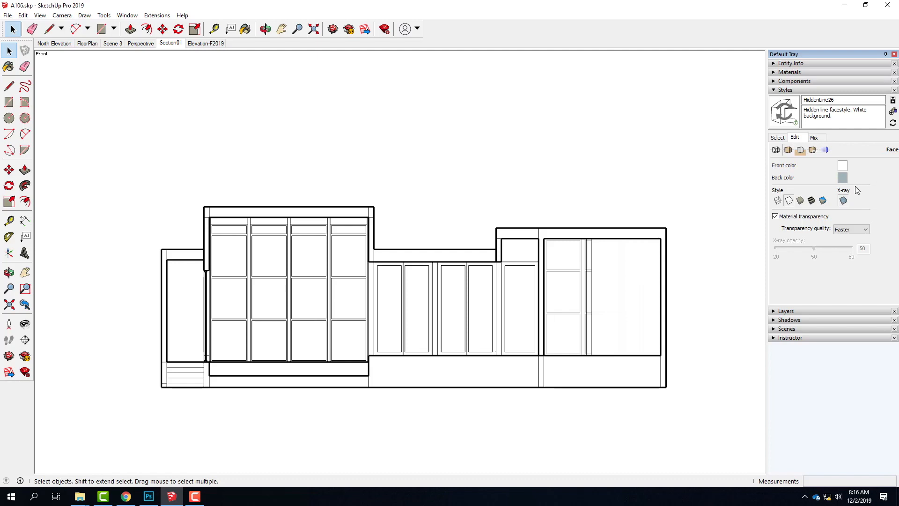
click(843, 201)
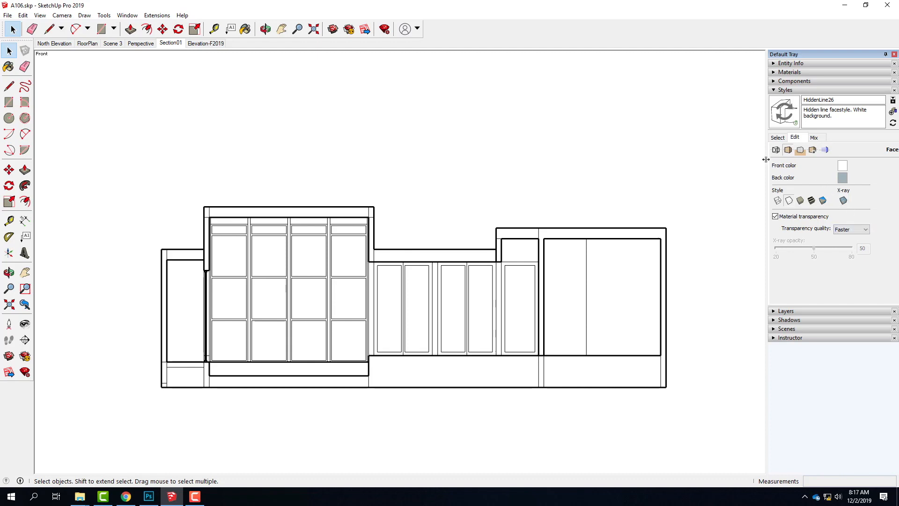
Toggle shadows and section cuts to compare the shading with and without the cut, restoring both settings.
click(40, 15)
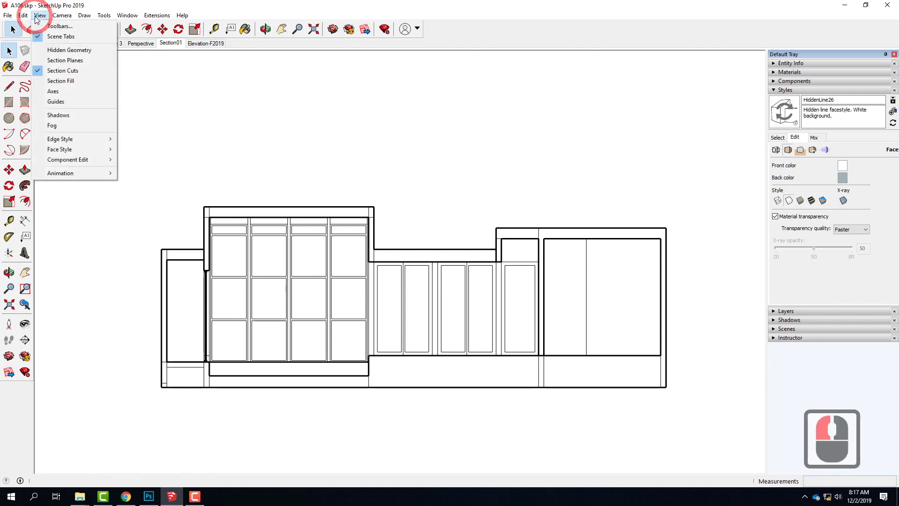
click(46, 117)
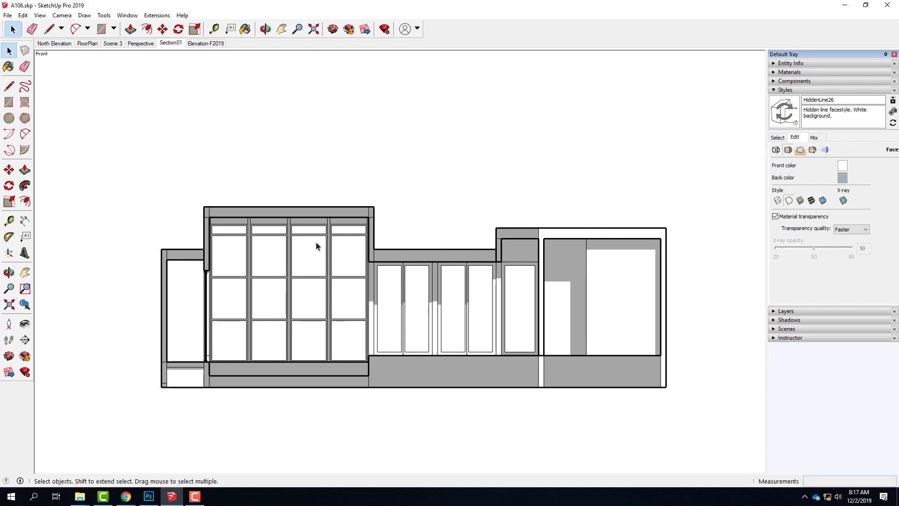
click(43, 15)
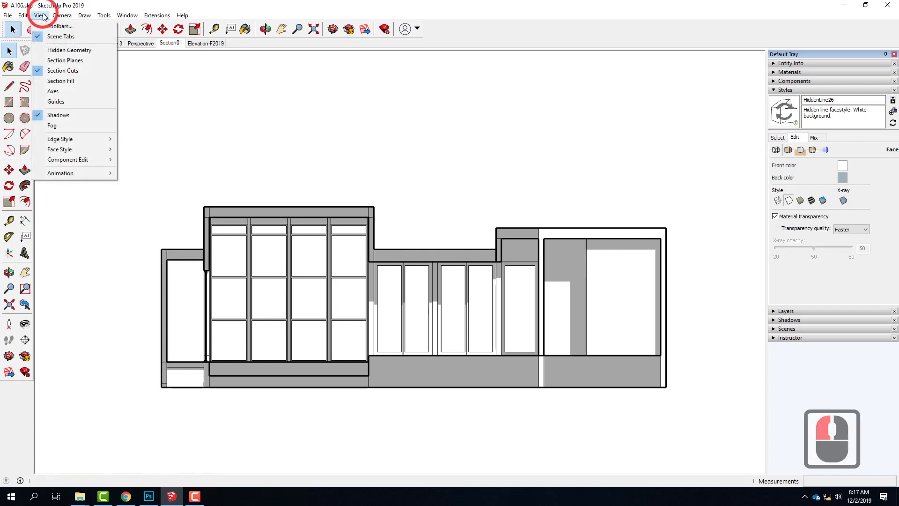
click(56, 72)
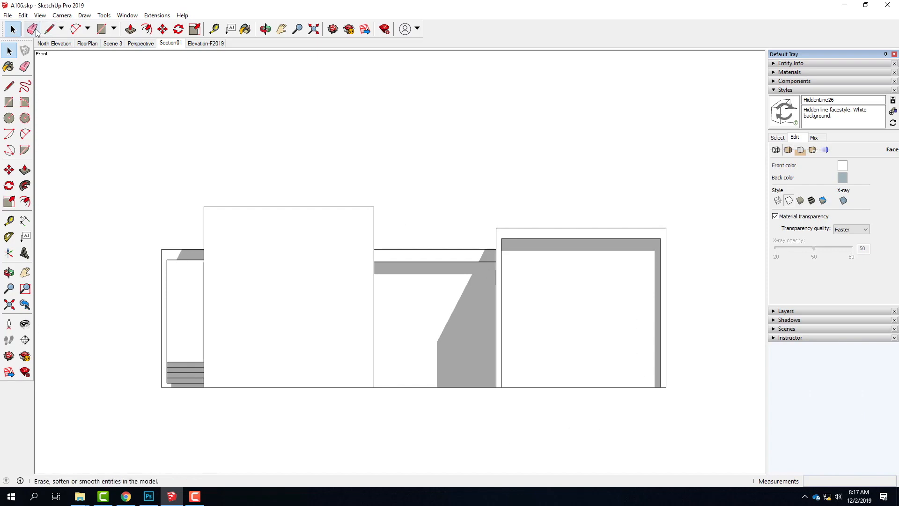
click(40, 15)
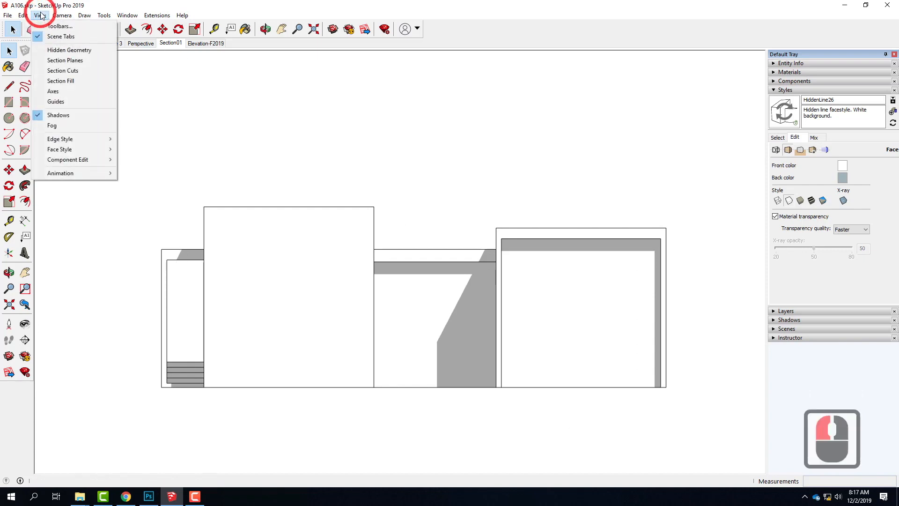
click(58, 115)
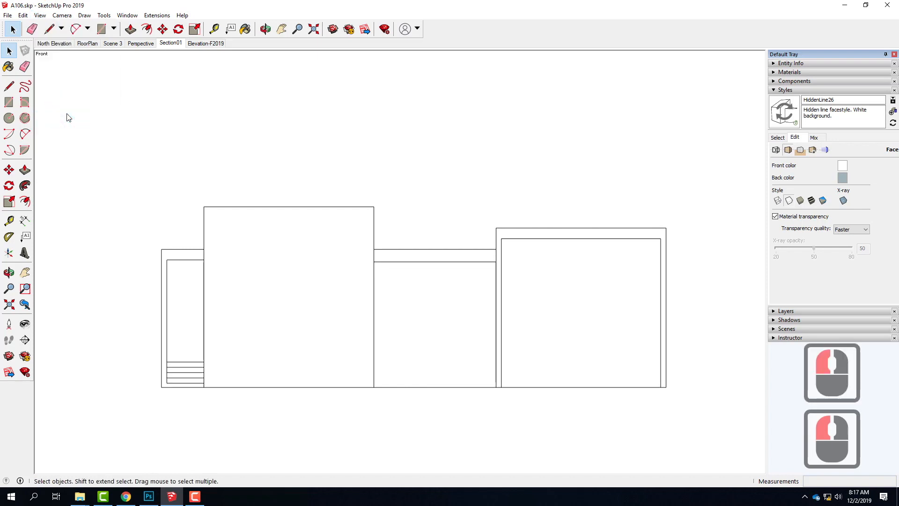
click(40, 15)
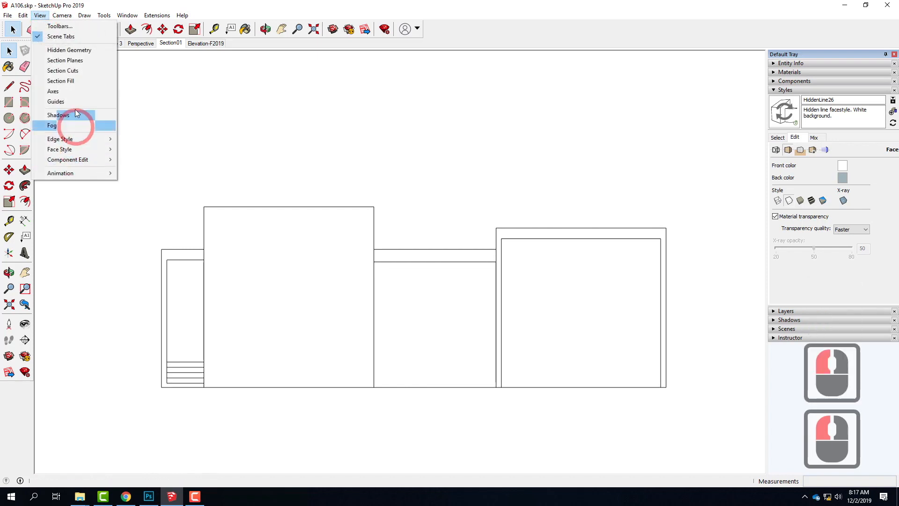
click(62, 70)
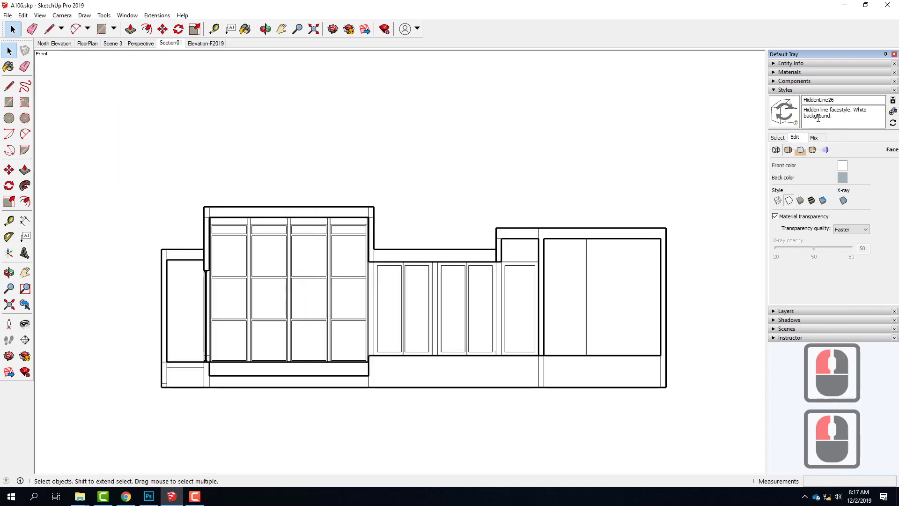
Apply the Airbrush with Endpoints style from the Sketchy Edges collection to the section view.
click(780, 139)
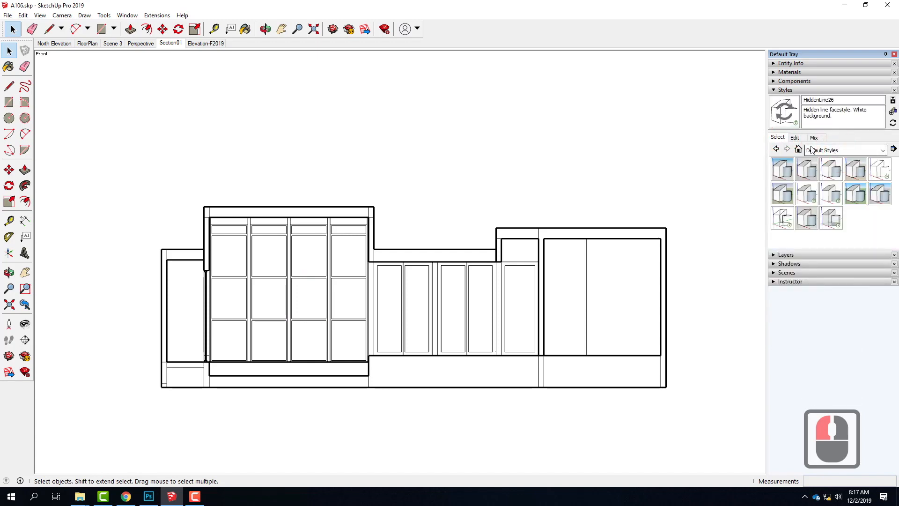
click(827, 150)
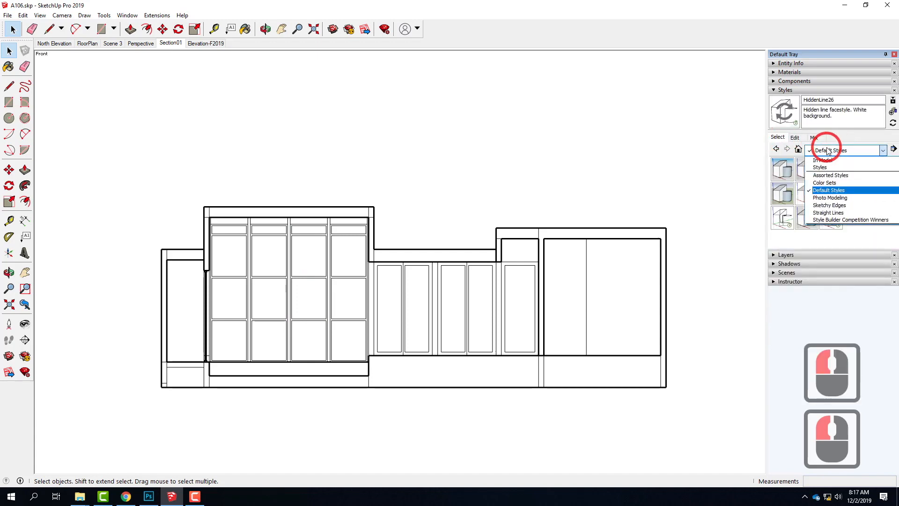
click(828, 207)
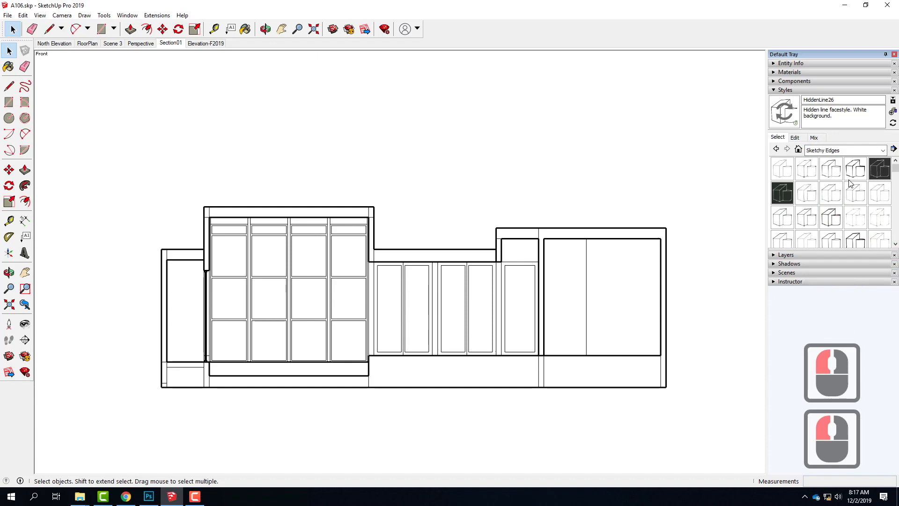
click(808, 169)
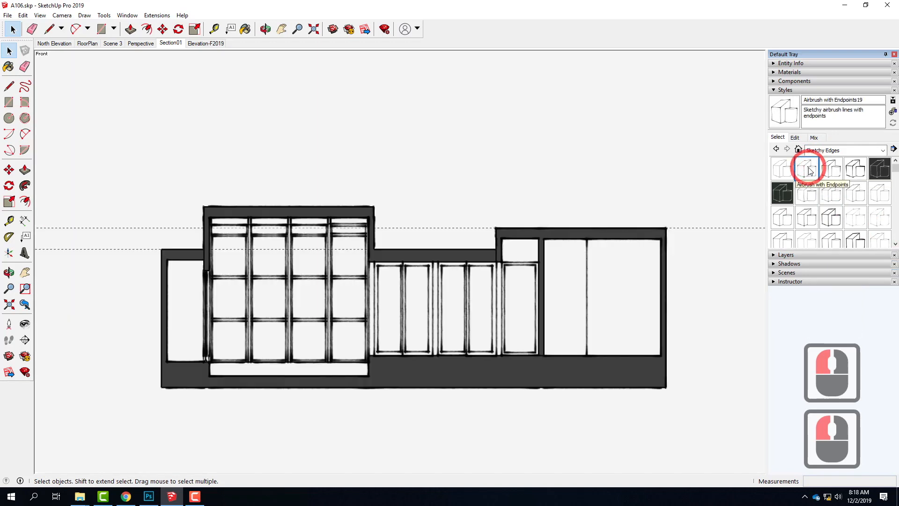
Hide the section planes, section fill and guides in the airbrush-style section view.
click(40, 16)
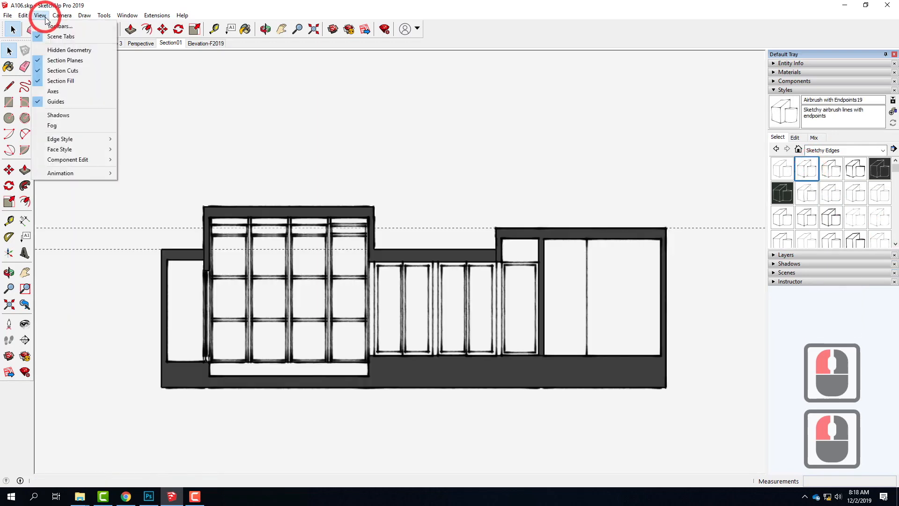
click(70, 60)
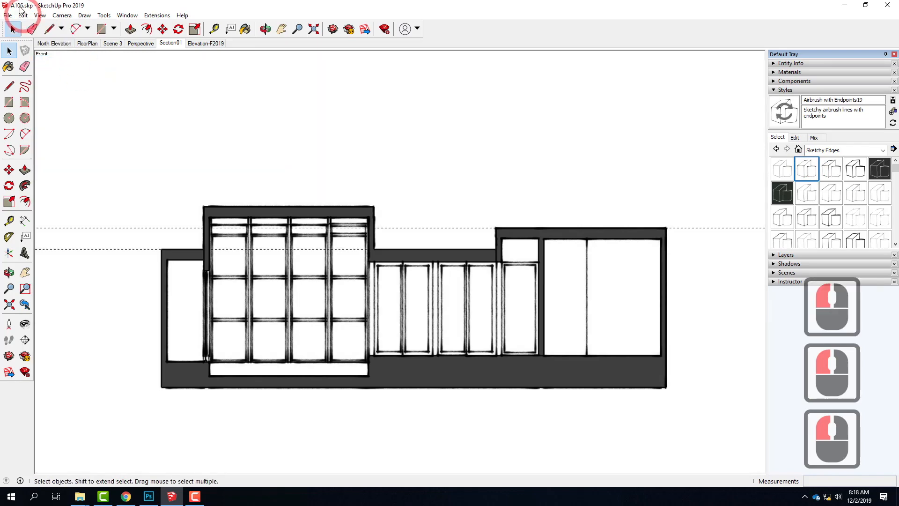
click(38, 15)
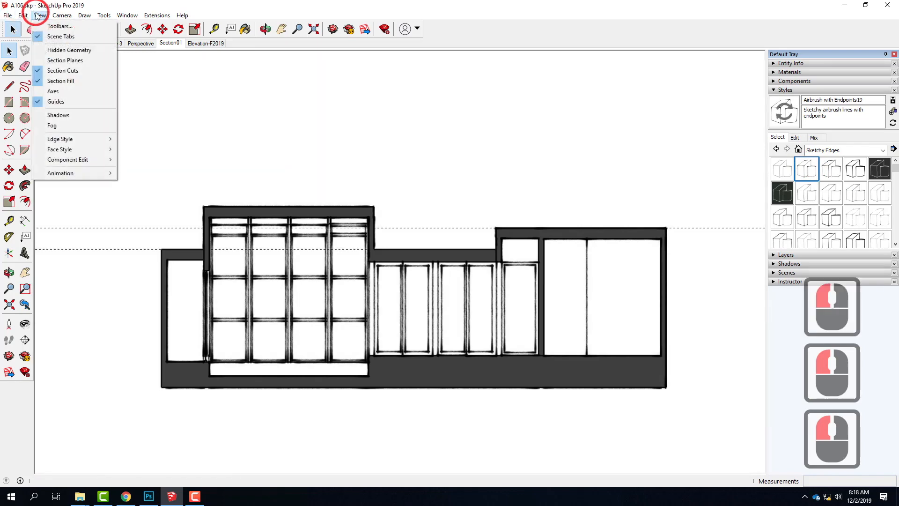
click(44, 81)
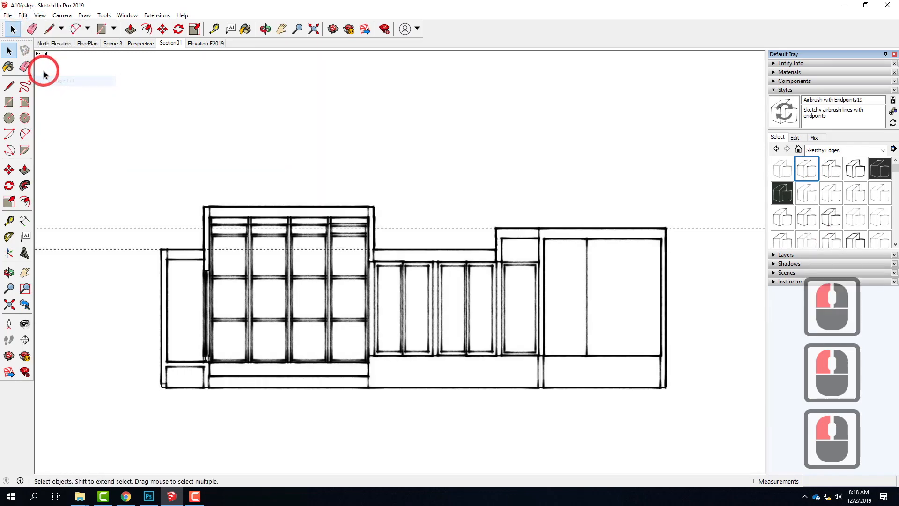
click(39, 16)
click(48, 102)
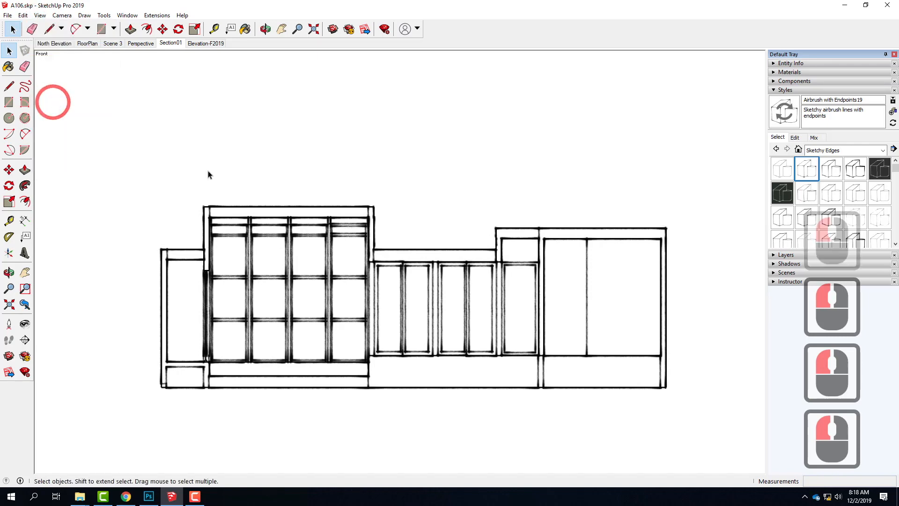
Export the airbrush-style section as a JPEG image named A106_airbrush.jpg in the Section folder.
click(7, 15)
mouse_move(66, 171)
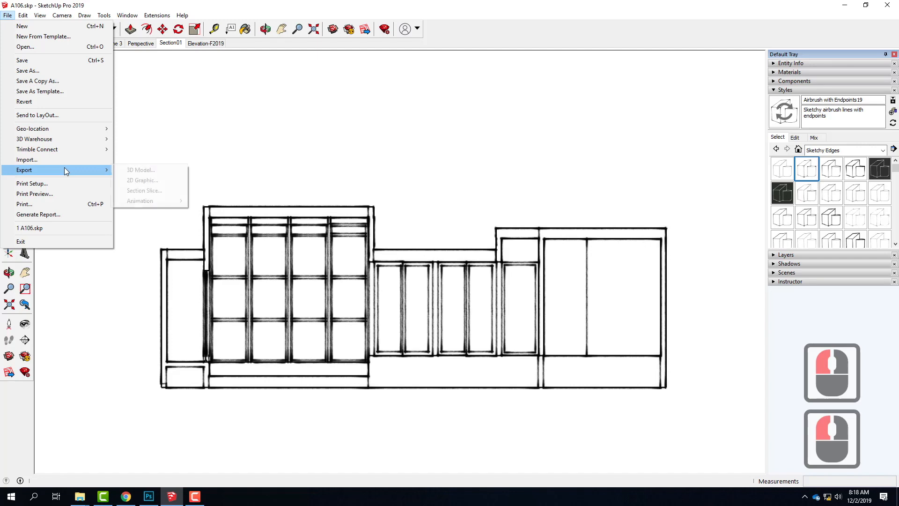
click(136, 179)
click(169, 102)
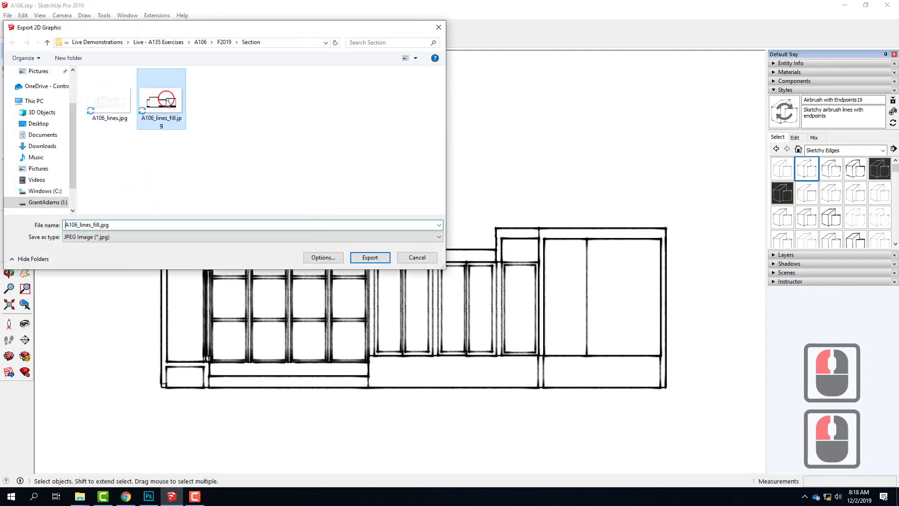
double_click(112, 225)
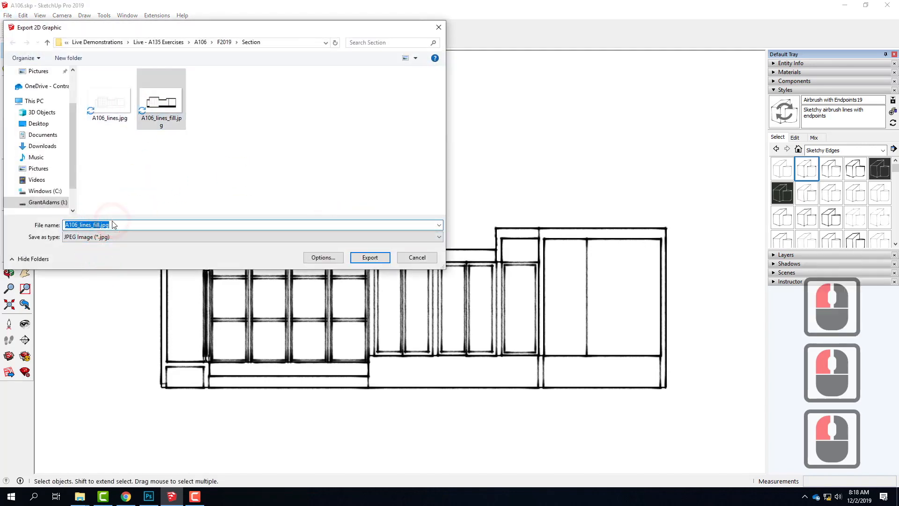
click(99, 225)
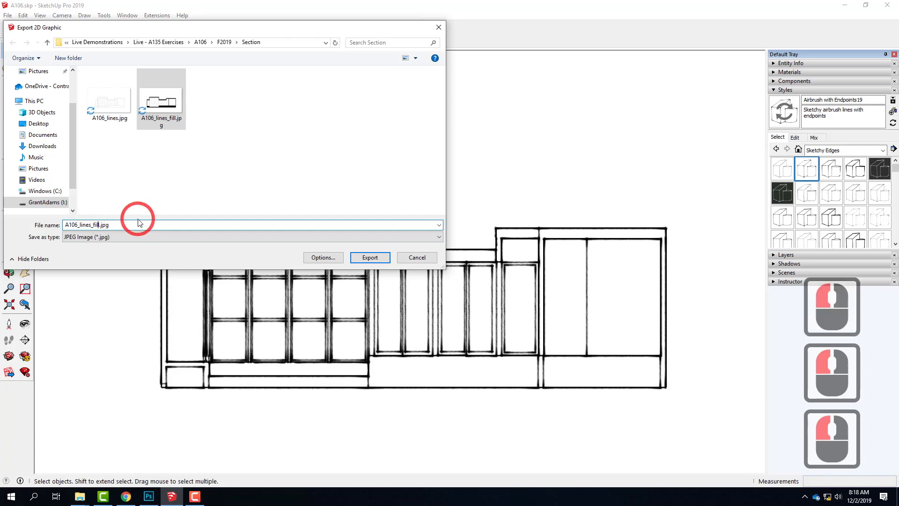
key(BackSpace)
key(BackSpace)
key(BackSpace)
key(BackSpace)
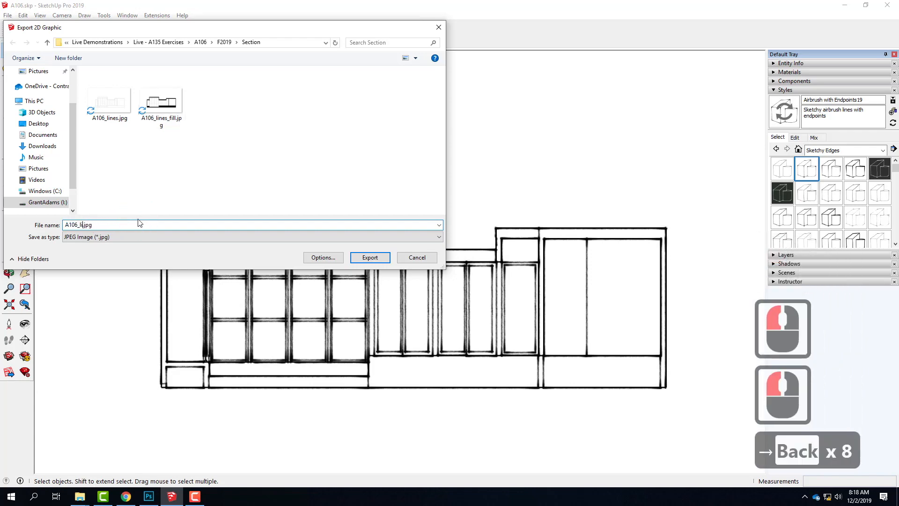
key(BackSpace)
key(BackSpace)
text(airbur)
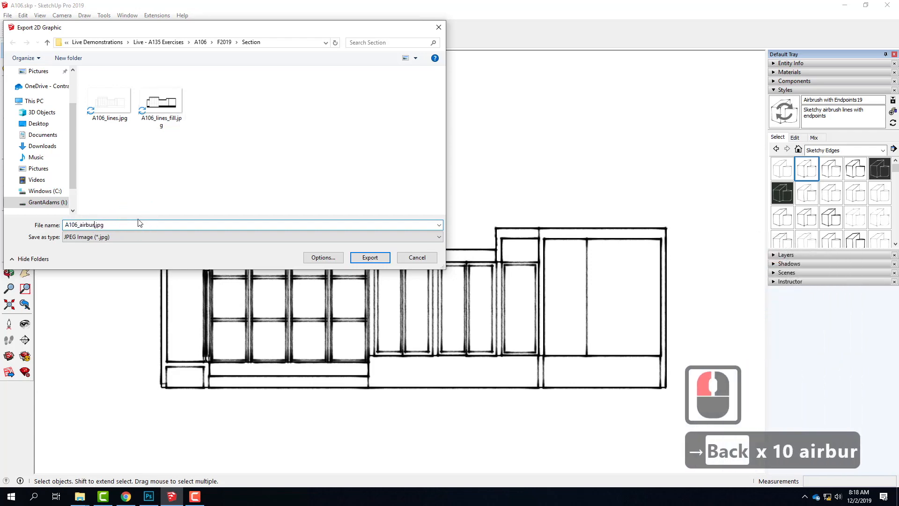
key(BackSpace)
key(BackSpace)
text(rush)
key(Return)
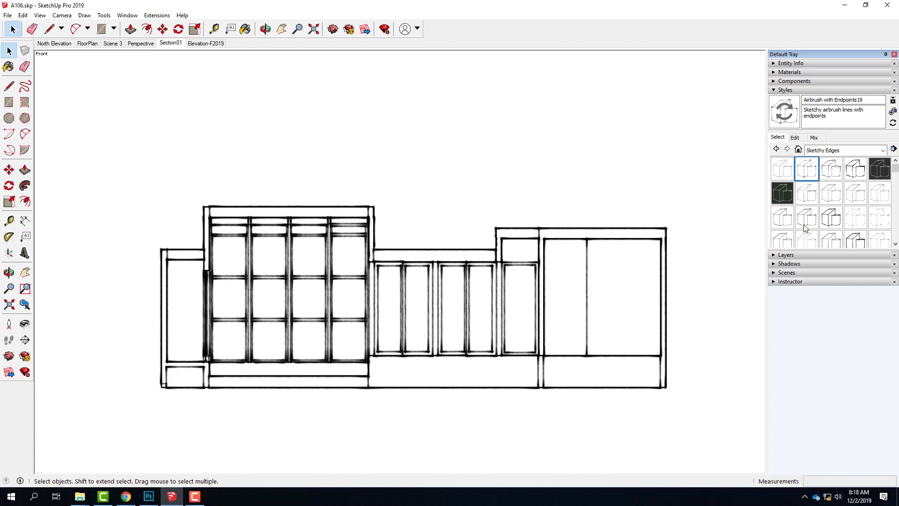
Apply the Pen Black sketchy style and hide its section planes, guides and section fill.
click(880, 240)
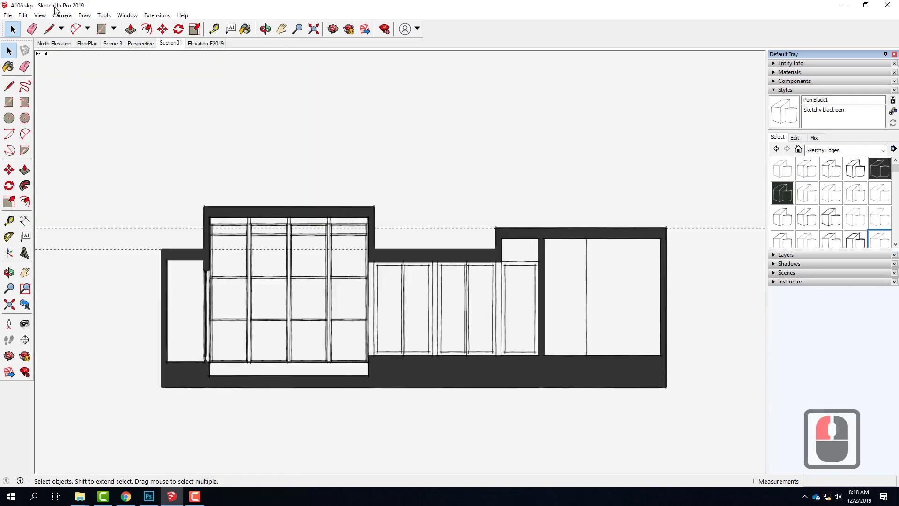
click(40, 15)
click(55, 64)
click(40, 15)
click(61, 101)
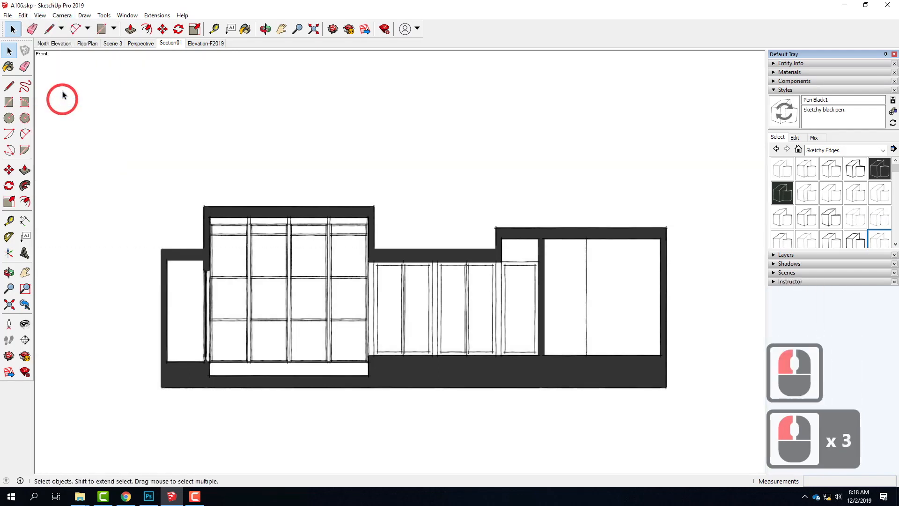
click(39, 15)
click(53, 81)
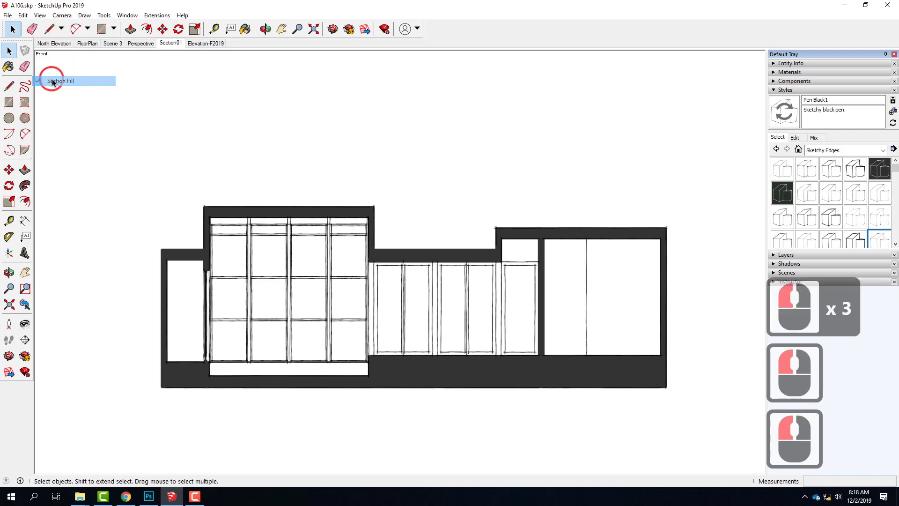
Export the pen-style section as a JPEG image named A106_lines_pen.jpg in the Section folder.
click(8, 16)
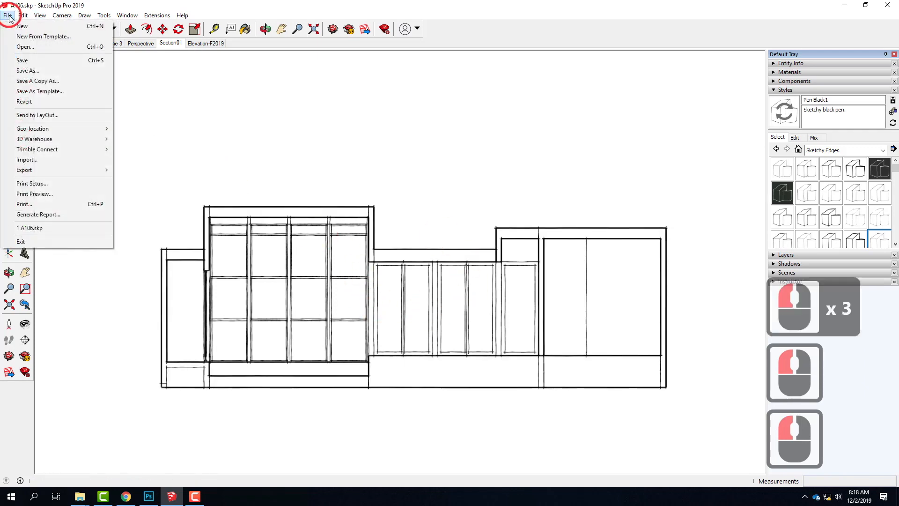
mouse_move(41, 172)
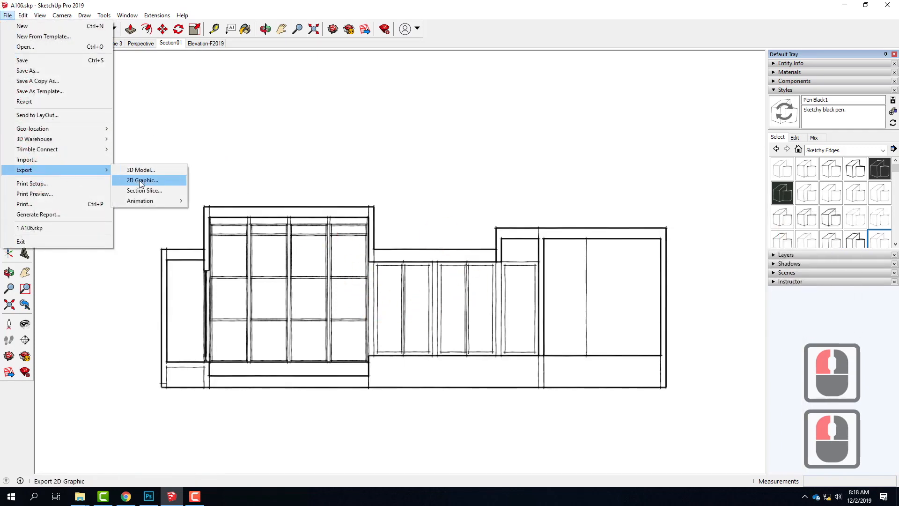
click(140, 181)
click(213, 101)
click(94, 227)
click(97, 224)
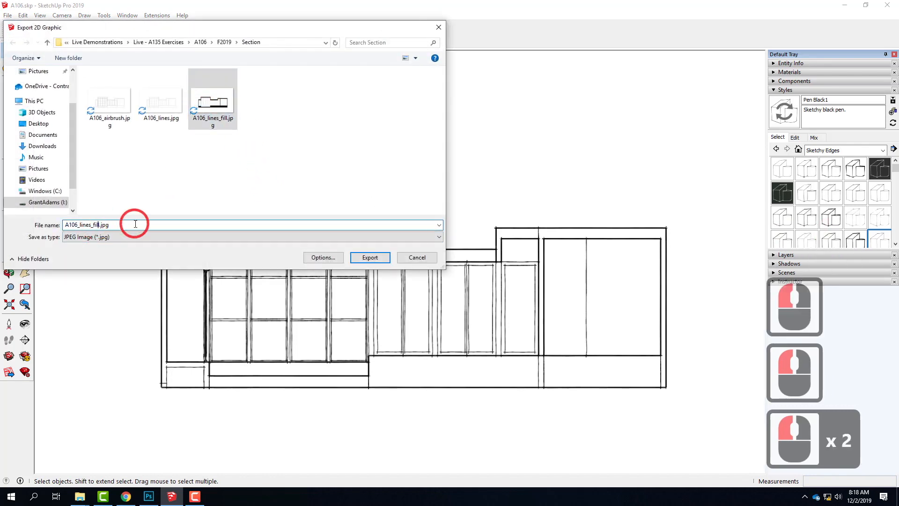
key(BackSpace)
key(BackSpace)
key(BackSpace)
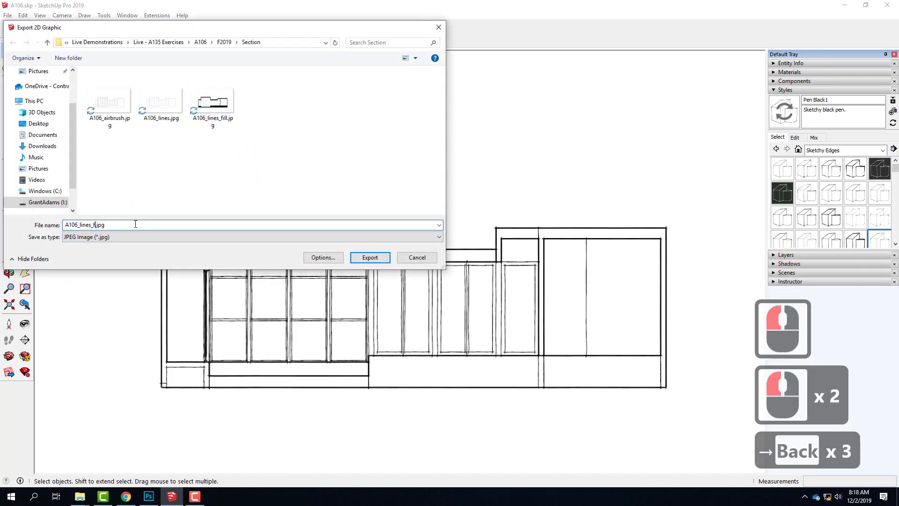
text(pen)
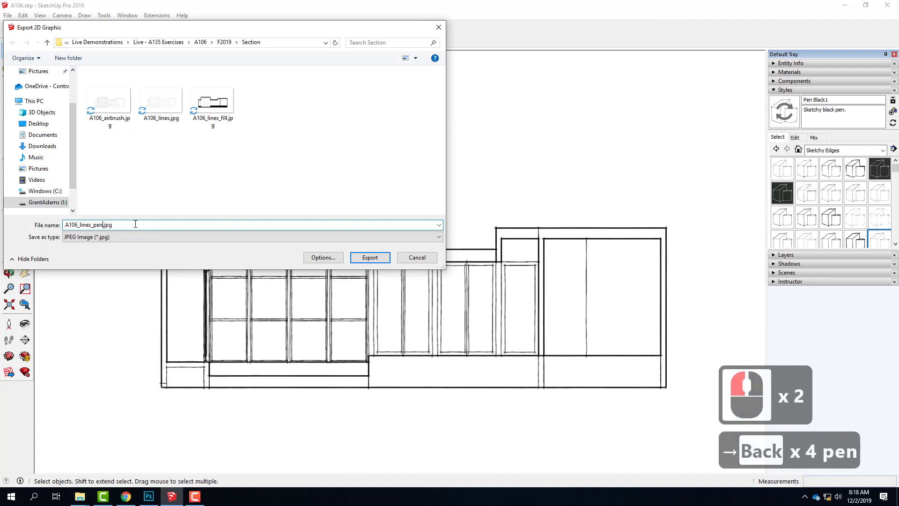
click(369, 257)
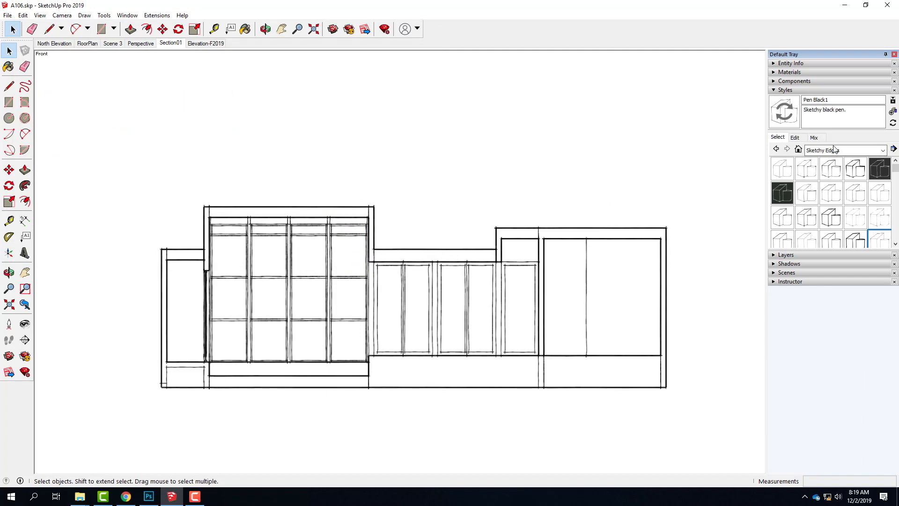
Apply the 3D Printing Style from the Default Styles collection to the section view.
click(836, 150)
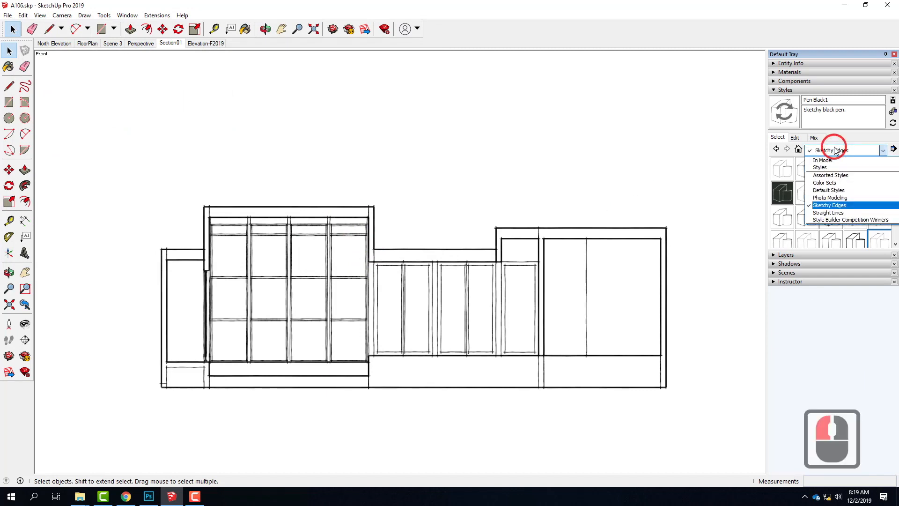
click(829, 190)
double_click(782, 166)
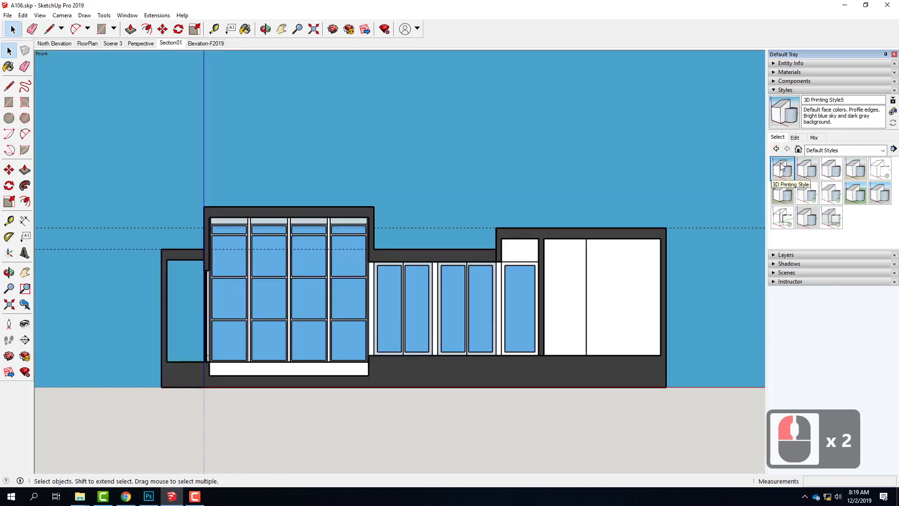
Hide the section fill, axes and guides in the Section01 view.
click(40, 16)
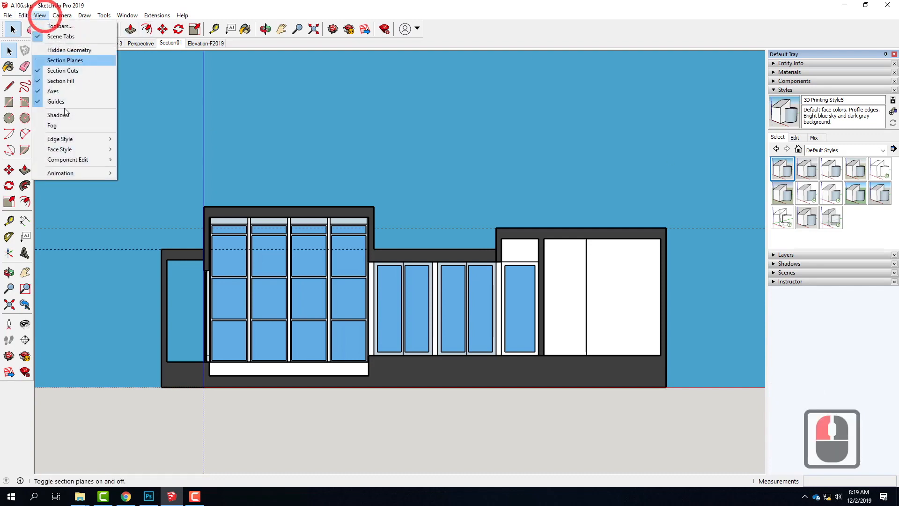
click(66, 83)
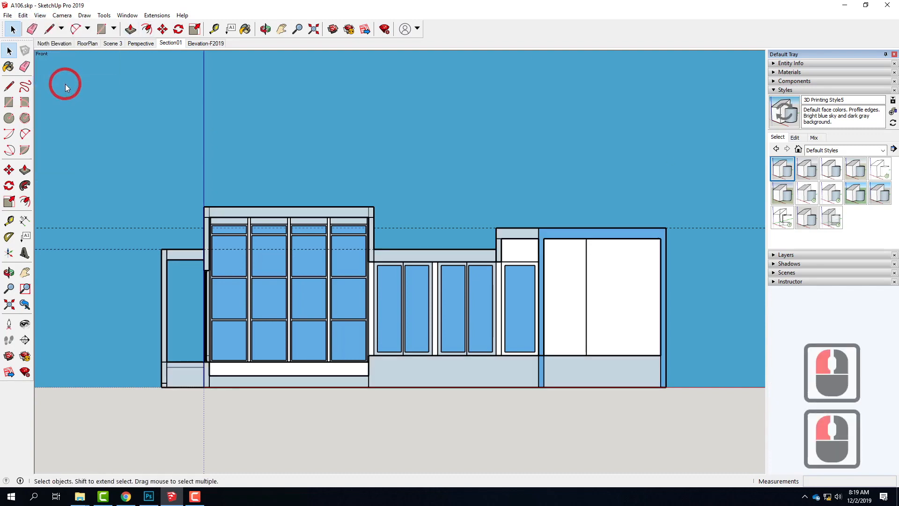
click(39, 16)
click(54, 91)
click(40, 16)
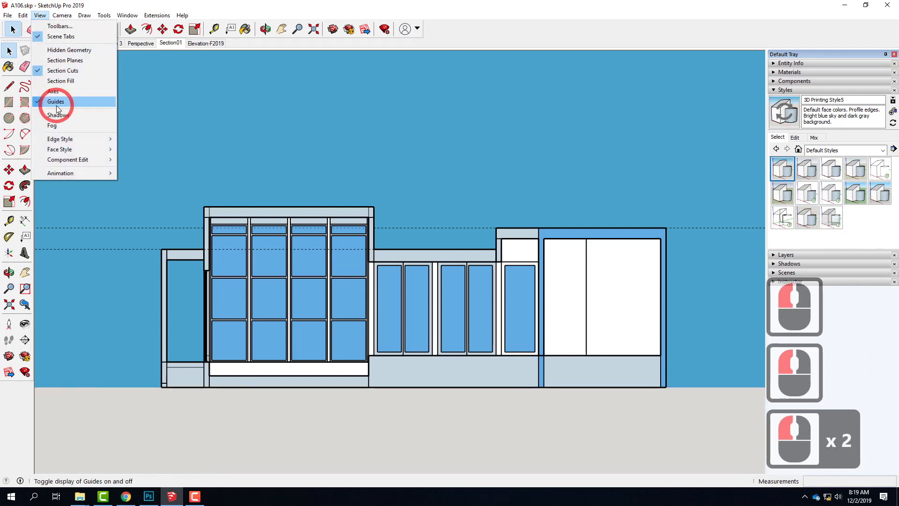
click(57, 105)
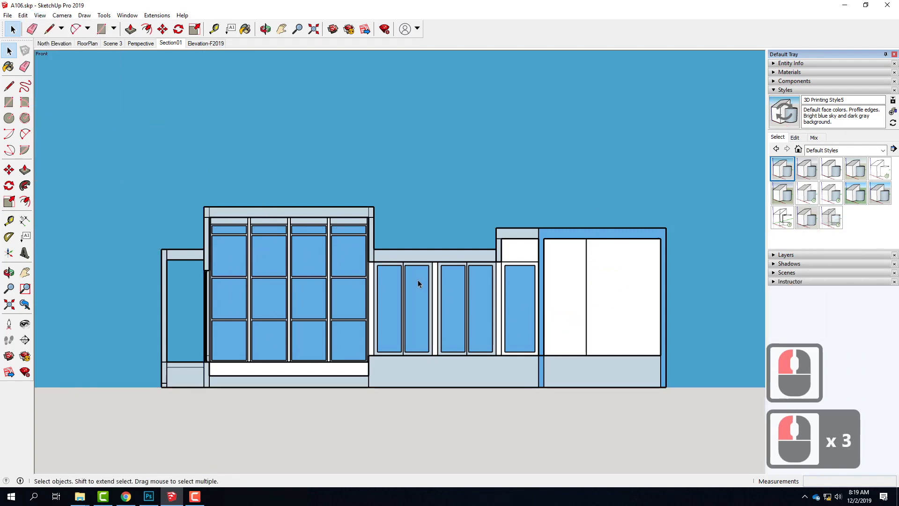
Export the colored section view as a 2D JPEG image named A106_color.jpg in the Section folder.
click(10, 15)
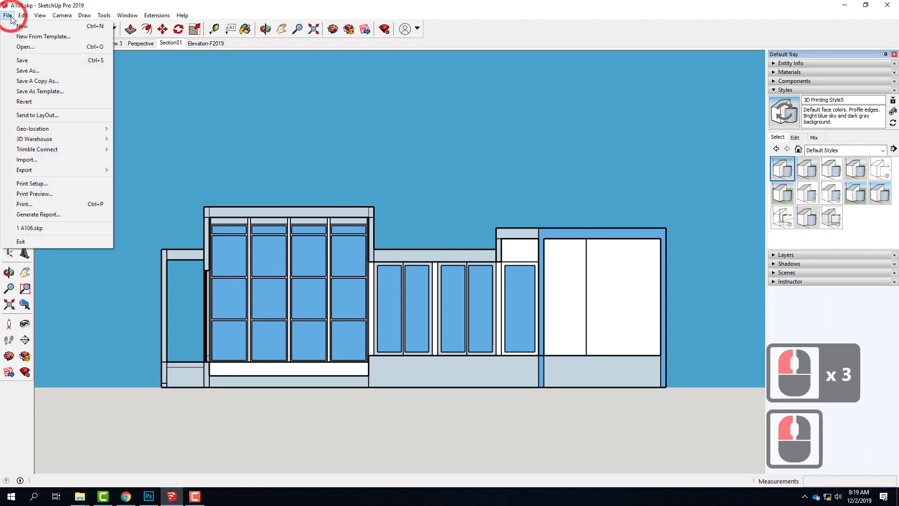
mouse_move(63, 172)
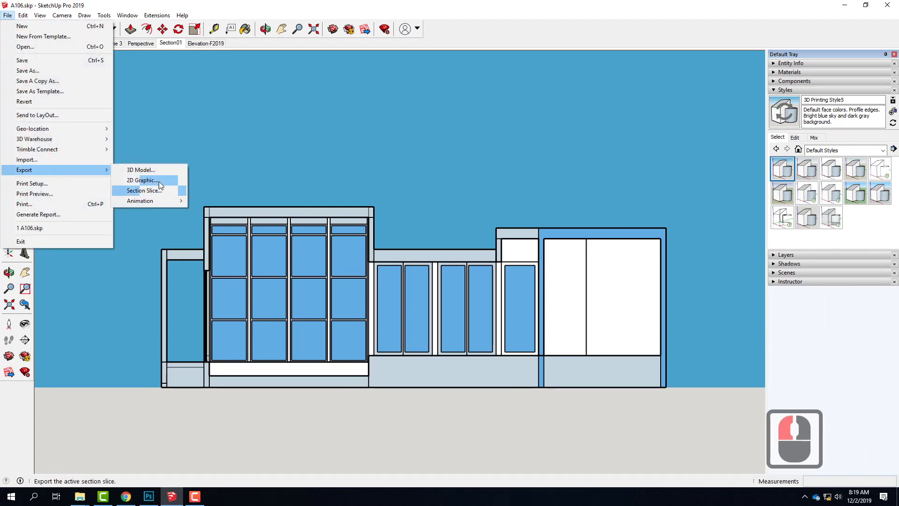
click(159, 180)
click(253, 101)
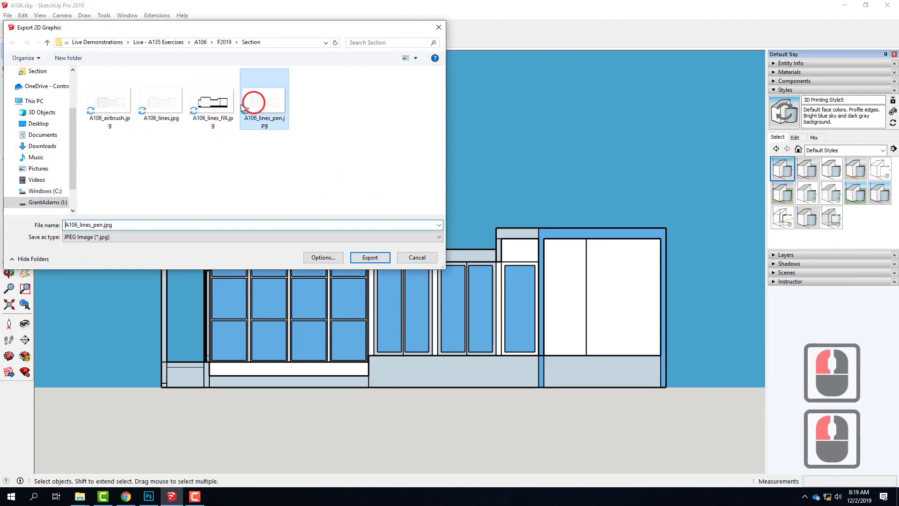
double_click(102, 226)
click(100, 225)
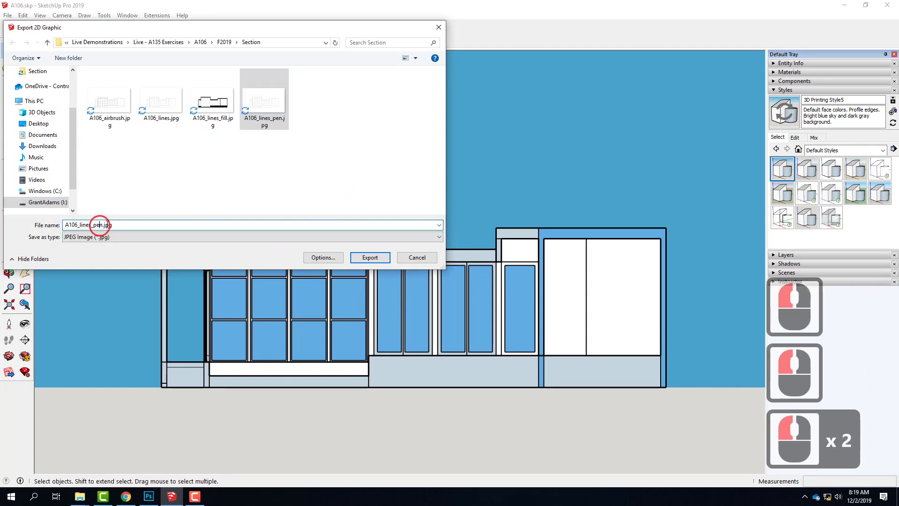
key(Right)
key(BackSpace)
key(BackSpace)
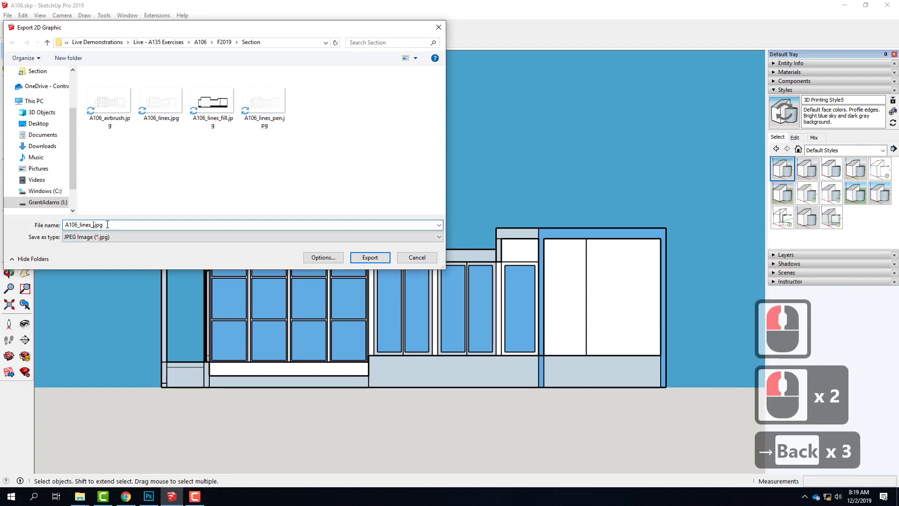
key(BackSpace)
key(BackSpace)
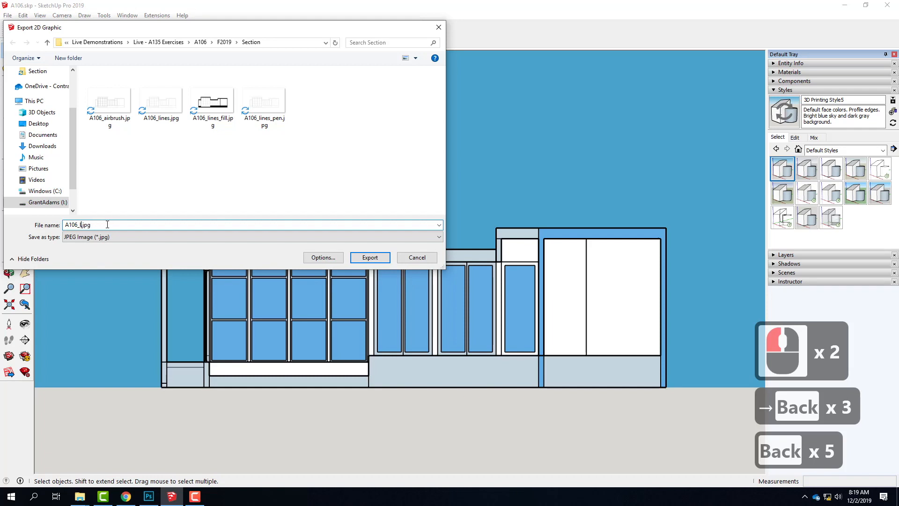
key(BackSpace)
text(coi)
key(BackSpace)
text(lor)
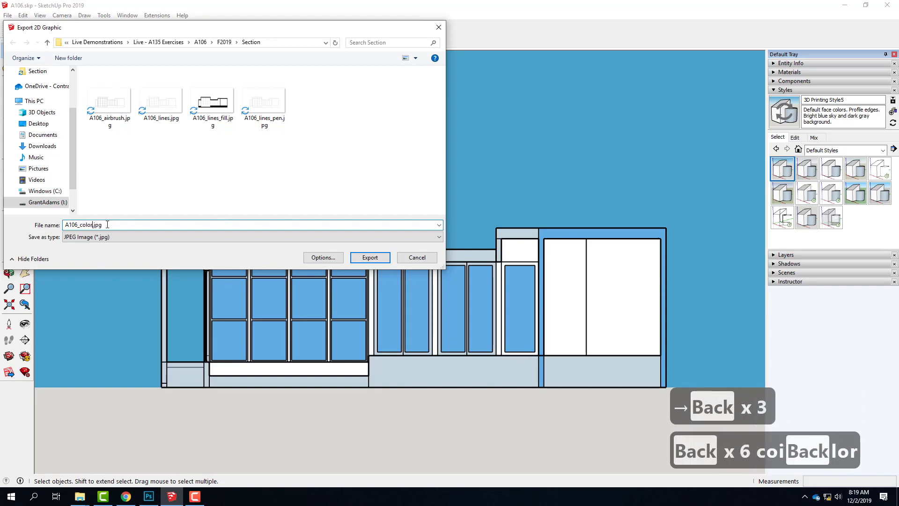
click(370, 257)
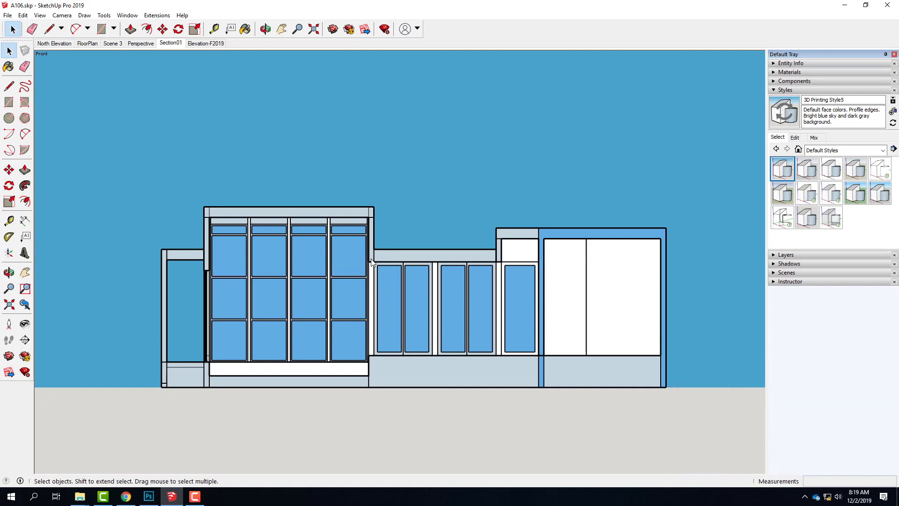
Switch to Photoshop and browse for an image to open in OneDrive > Live Demonstrations > Live - A135 Exercises > A106 > F2019 > Section.
click(149, 497)
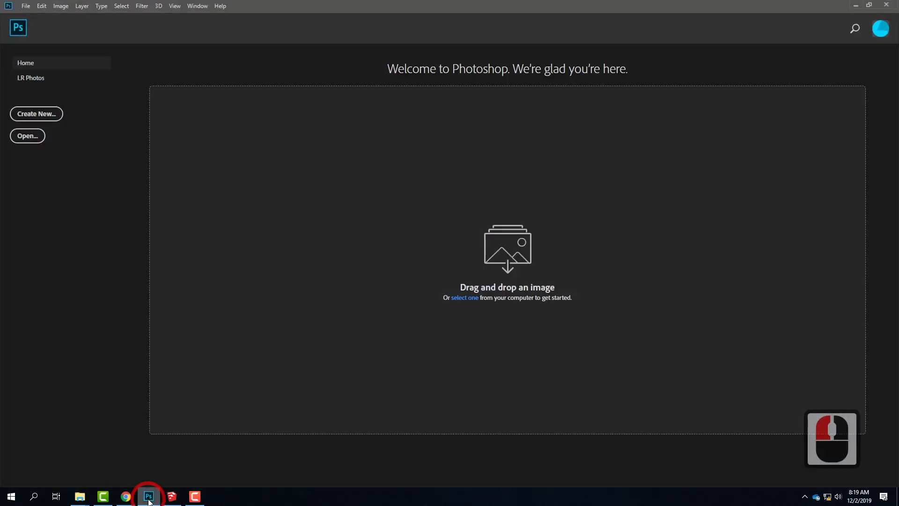
click(26, 7)
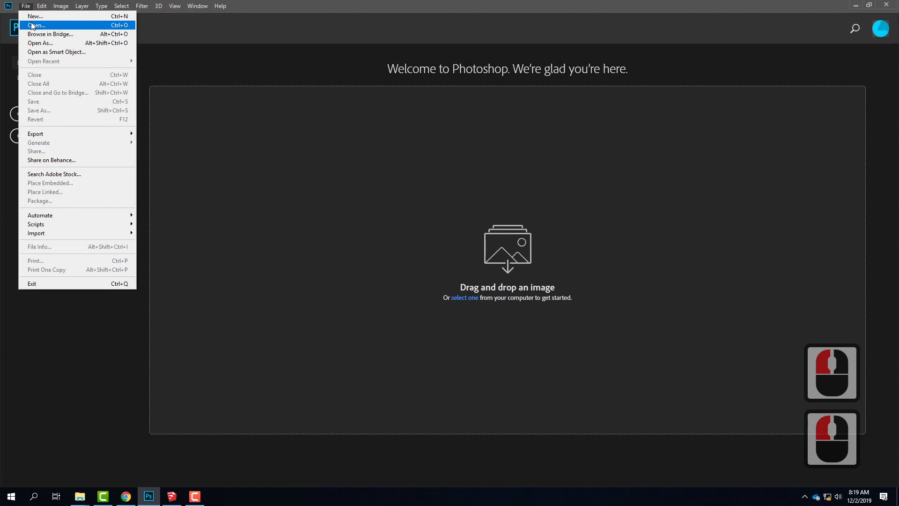
click(33, 26)
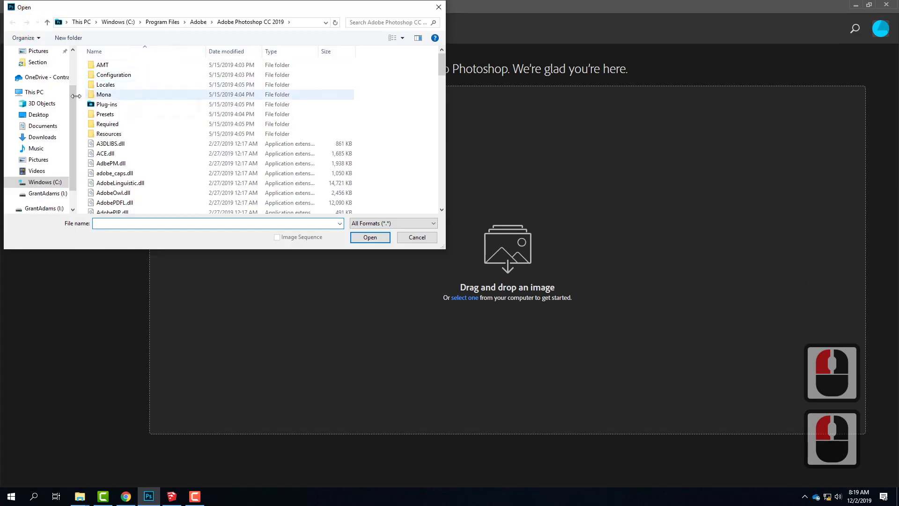
click(51, 79)
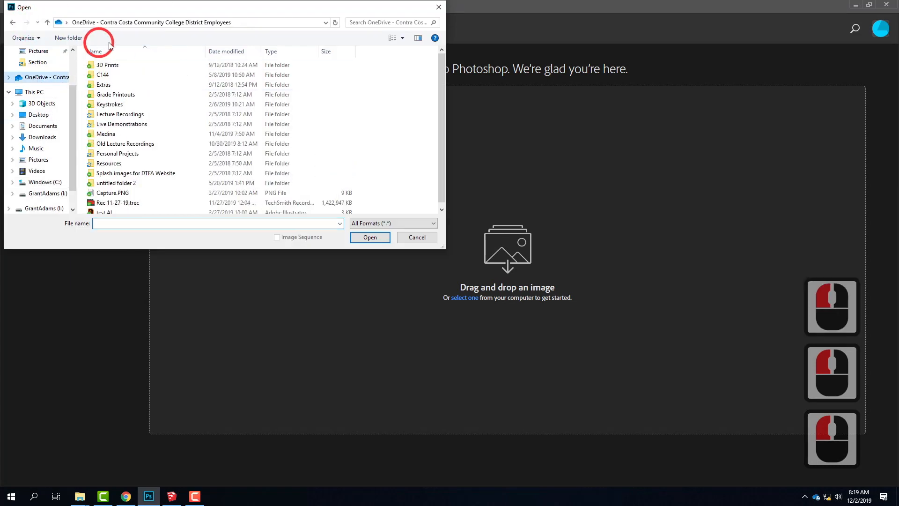
double_click(117, 120)
double_click(117, 65)
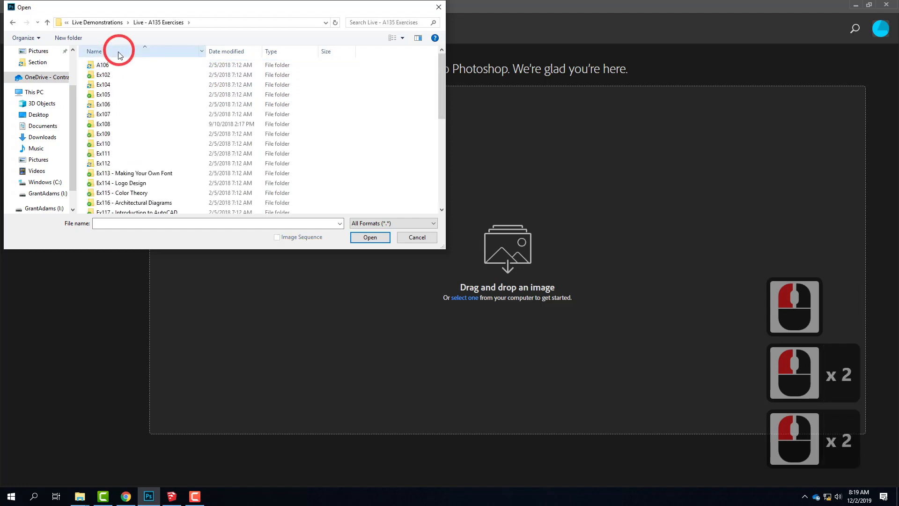
double_click(112, 65)
double_click(105, 74)
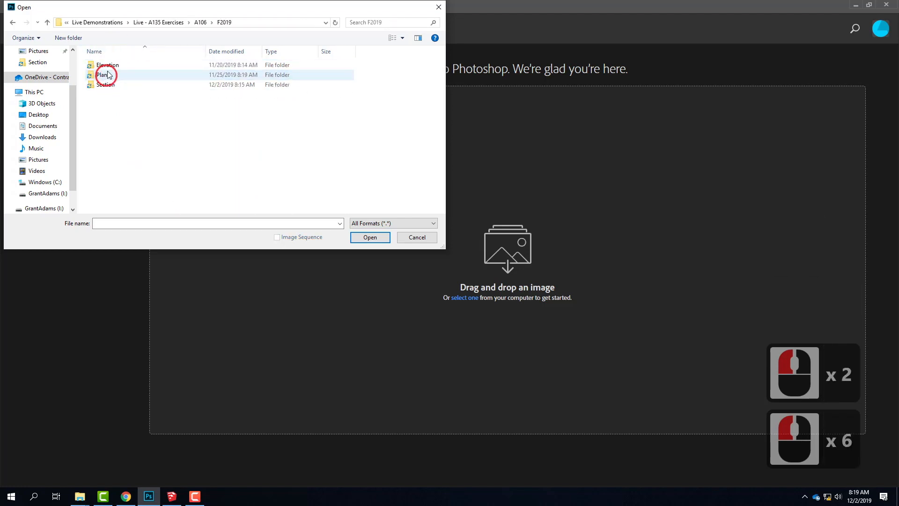
double_click(102, 85)
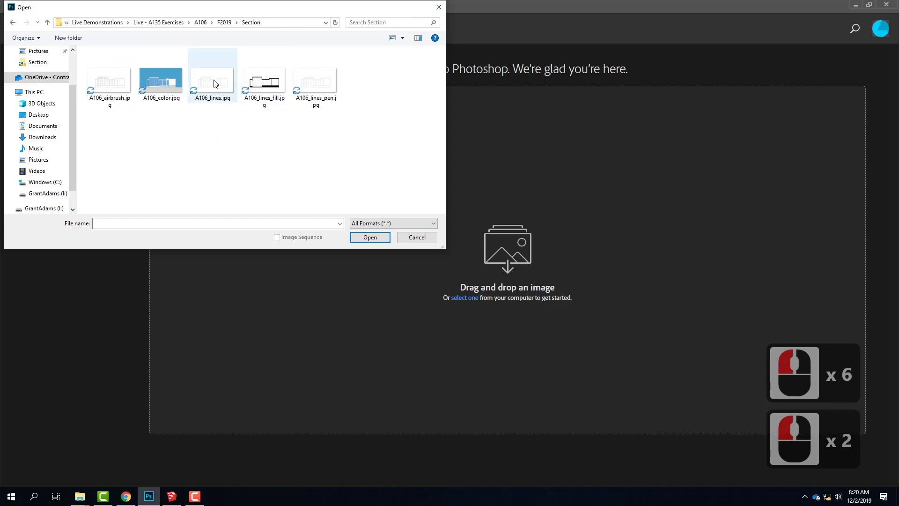
Open A106_lines.jpg and collapse the Learn and Libraries panels to free up canvas space.
click(232, 79)
click(376, 237)
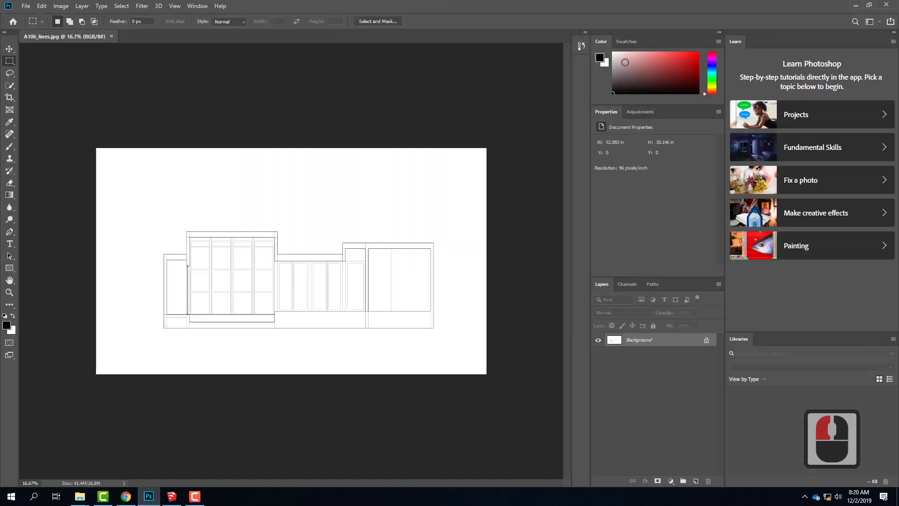
click(895, 33)
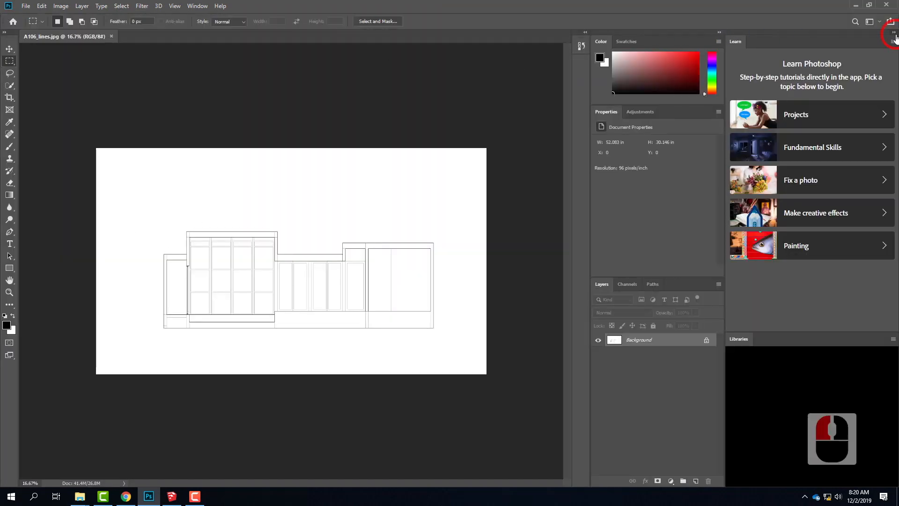
Place A106_lines_fill.jpg as an embedded layer over the line drawing at its original size.
click(26, 6)
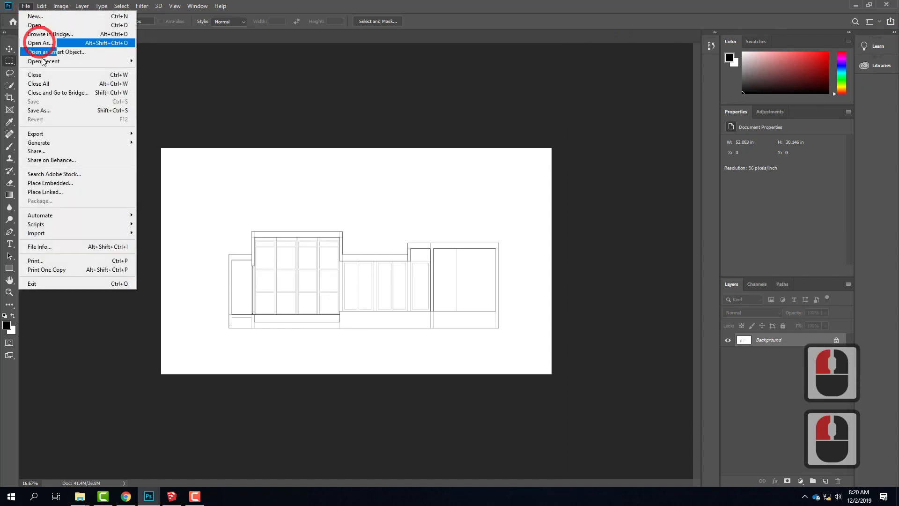
click(50, 183)
click(264, 62)
click(369, 236)
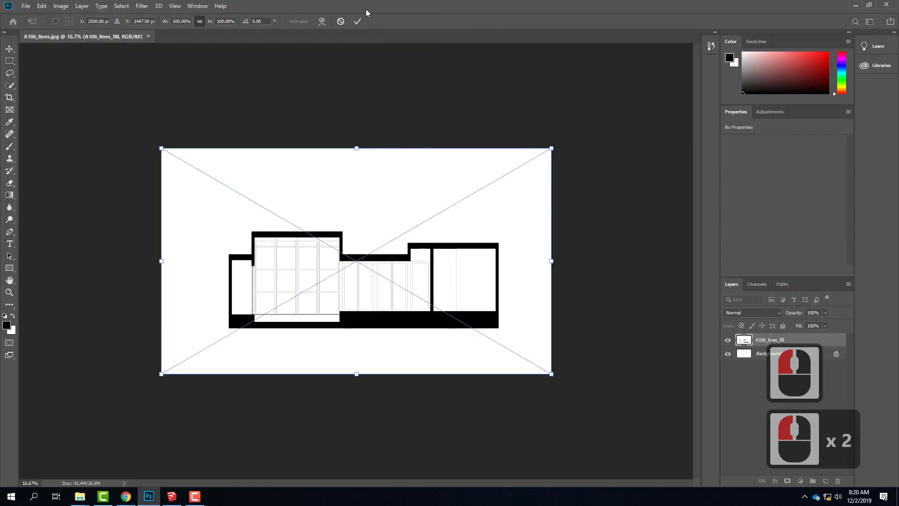
click(356, 22)
Place A106_airbrush.jpg as an embedded layer above the A106_lines_fill layer.
click(25, 6)
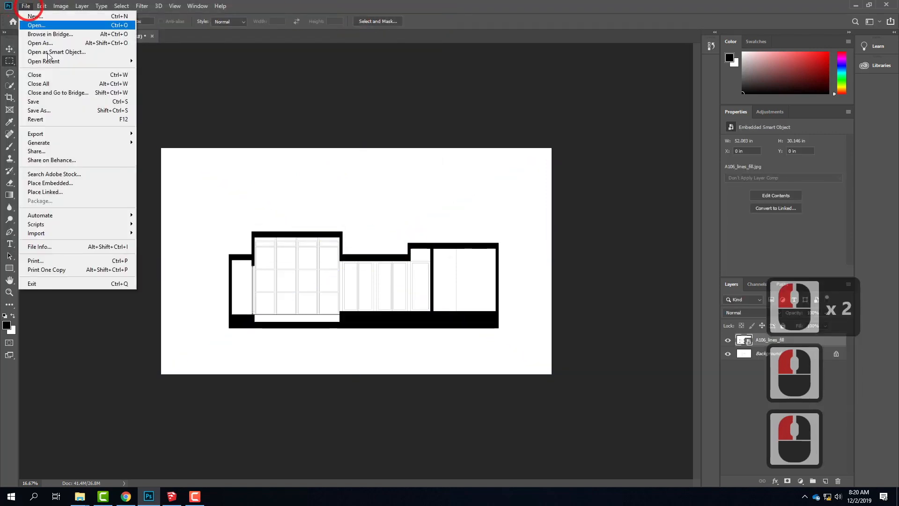
click(61, 183)
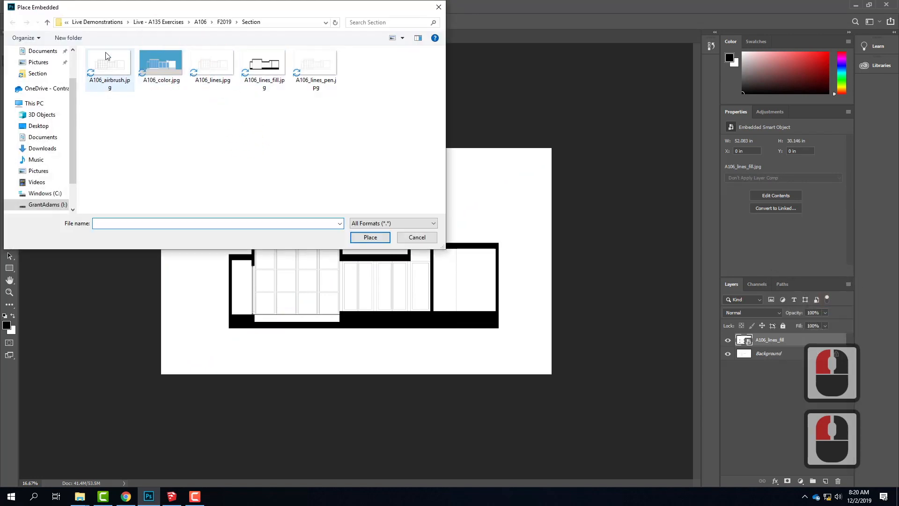
click(110, 71)
click(370, 237)
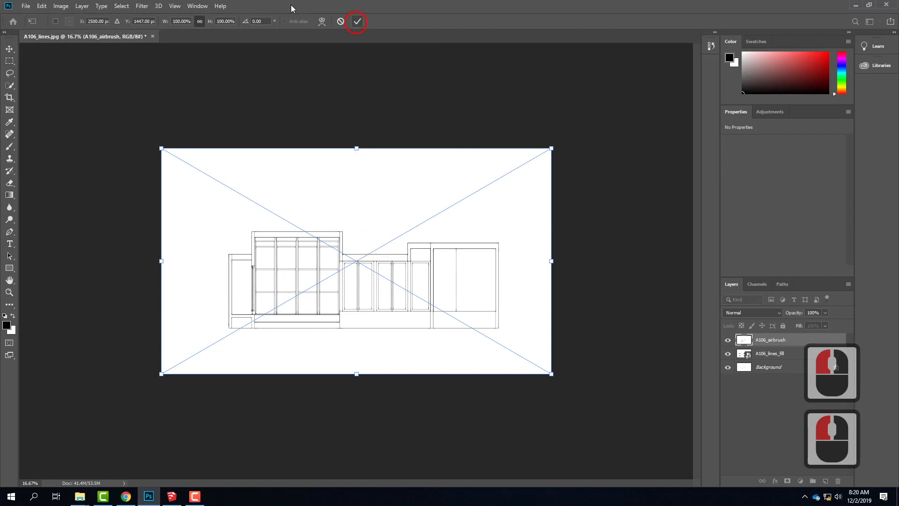
Place A106_lines_pen.jpg as an embedded layer above the A106_airbrush layer.
click(33, 9)
click(26, 7)
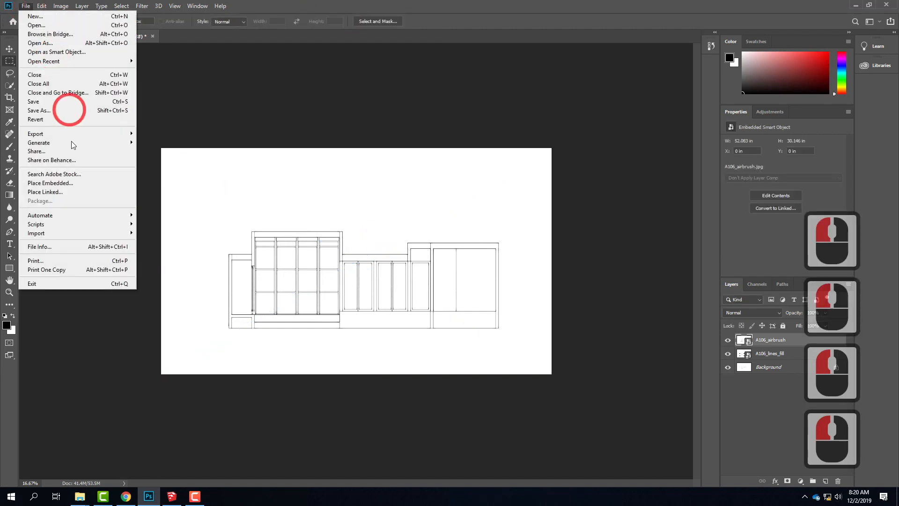
click(77, 183)
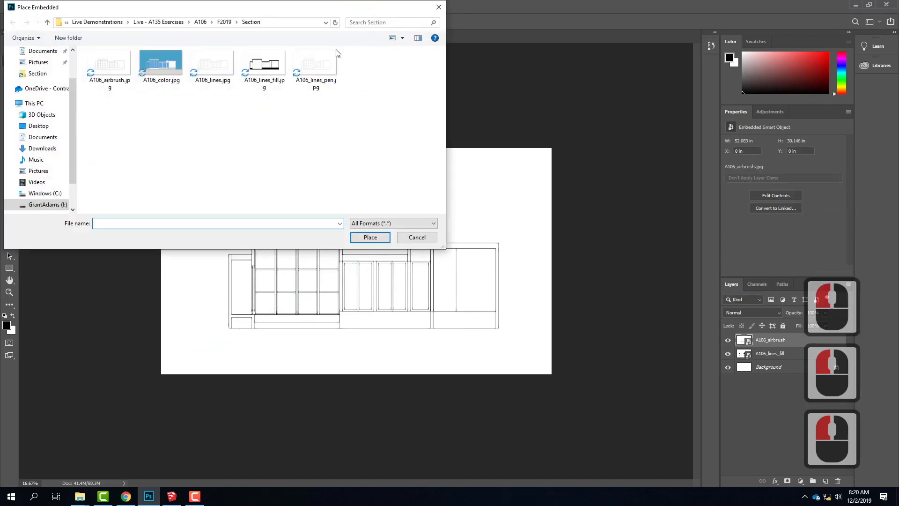
click(319, 61)
click(364, 238)
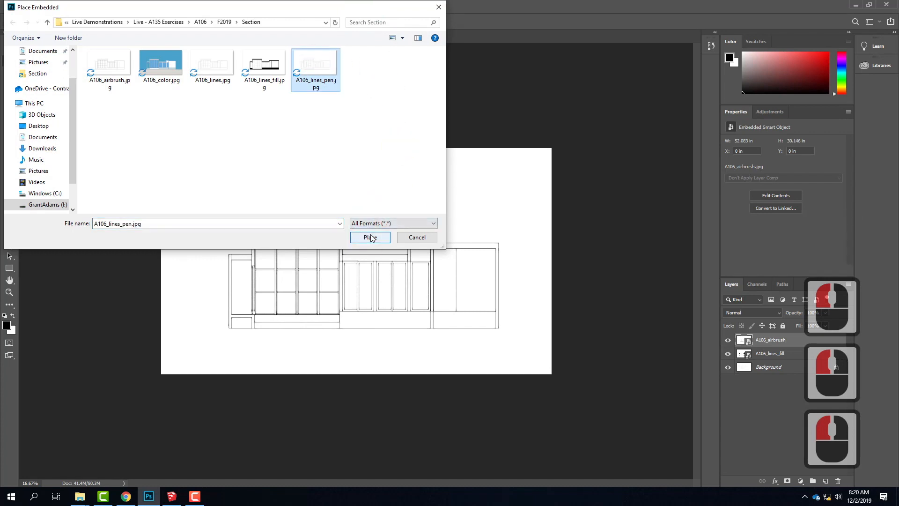
click(431, 214)
click(359, 24)
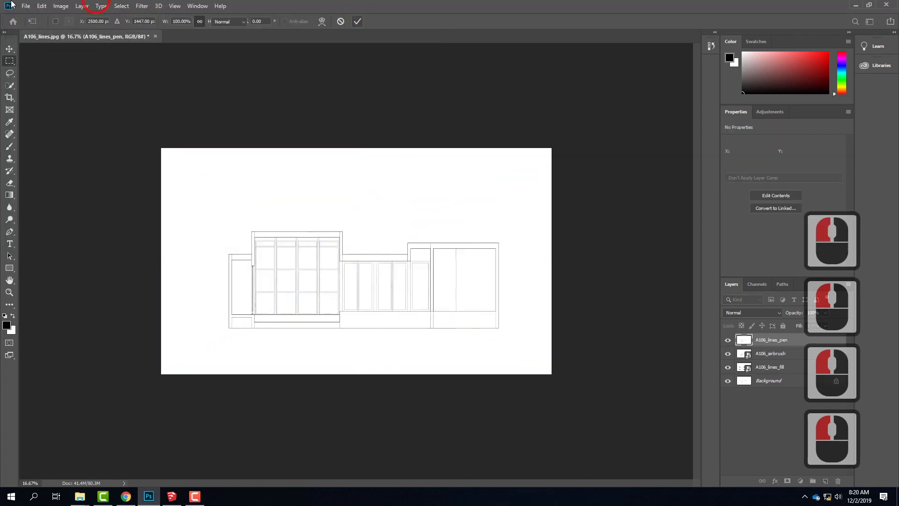
Place A106_color.jpg as an embedded layer at the top of the layer stack.
click(23, 7)
mouse_move(41, 6)
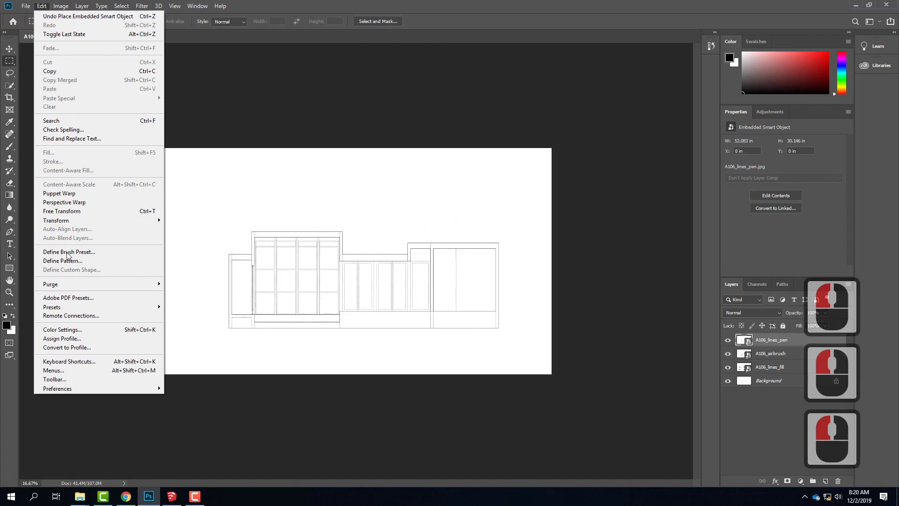
click(46, 184)
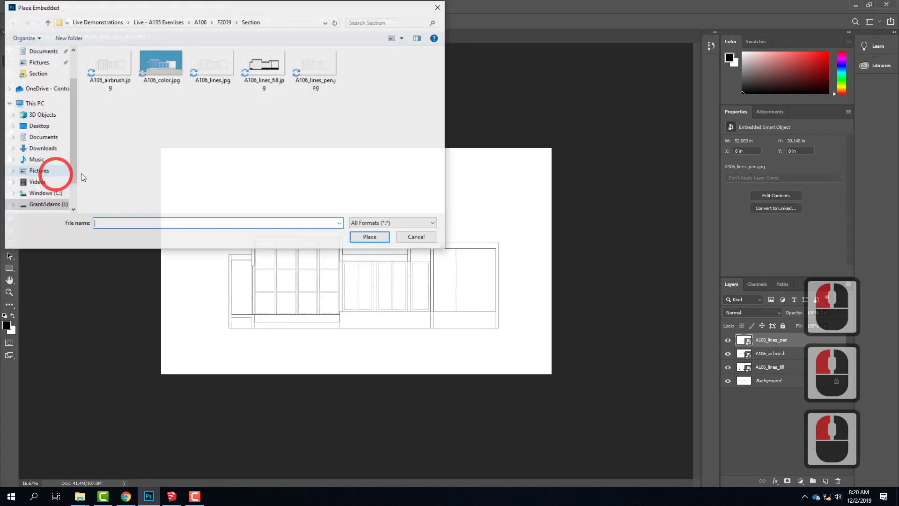
click(161, 65)
click(370, 236)
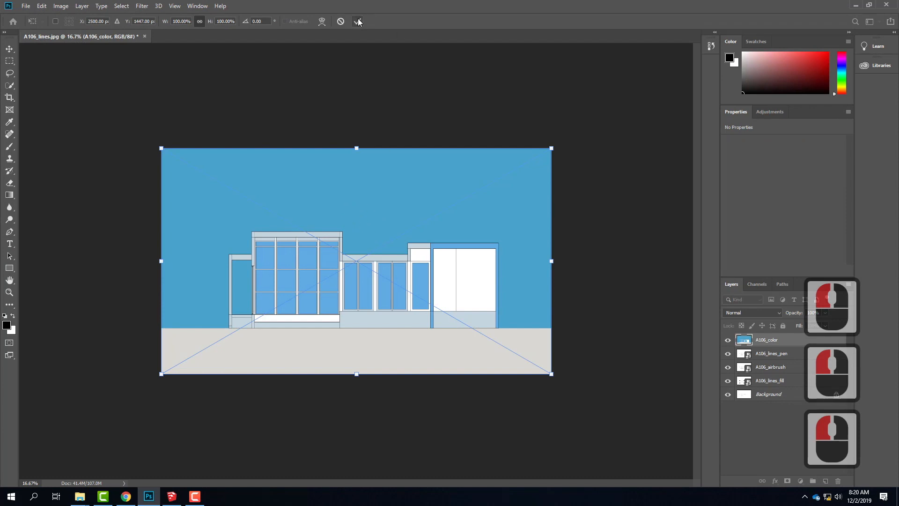
click(358, 22)
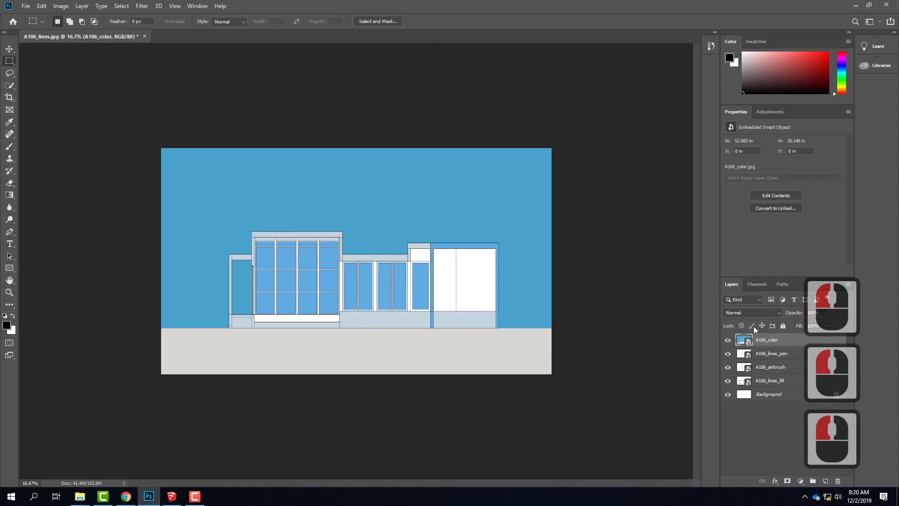
Convert the locked Background into a regular layer named Lines.
click(767, 396)
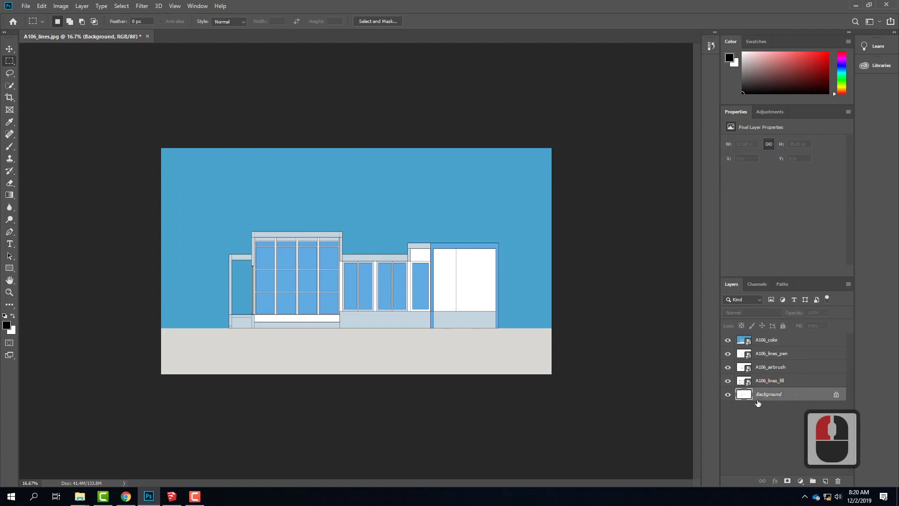
right_click(765, 398)
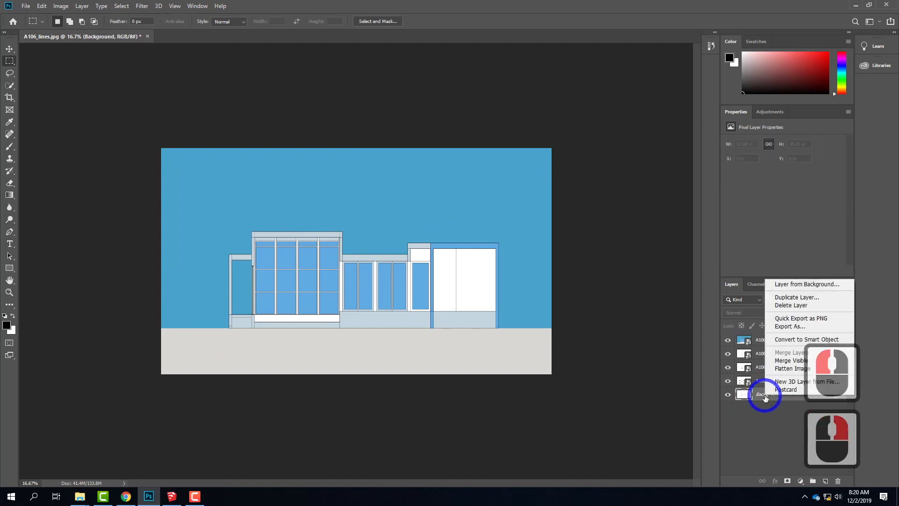
click(796, 283)
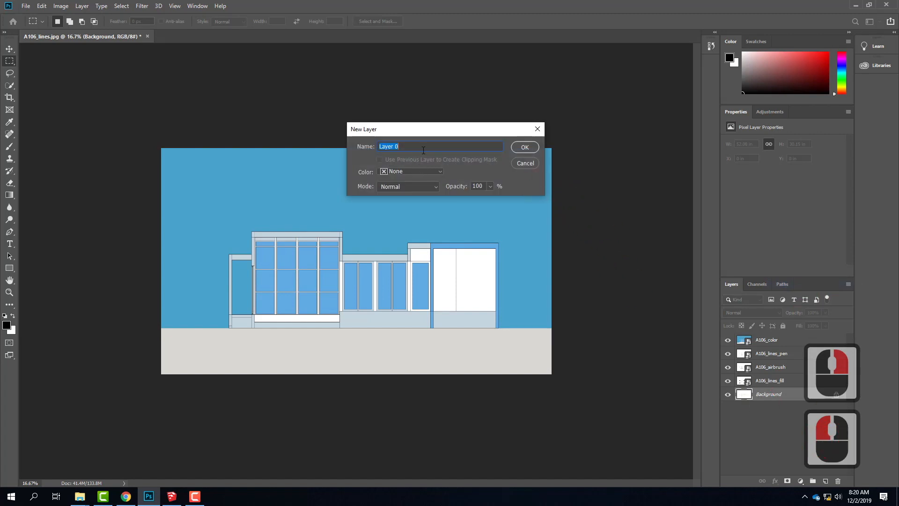
text(Linesa)
key(BackSpace)
key(BackSpace)
text(s)
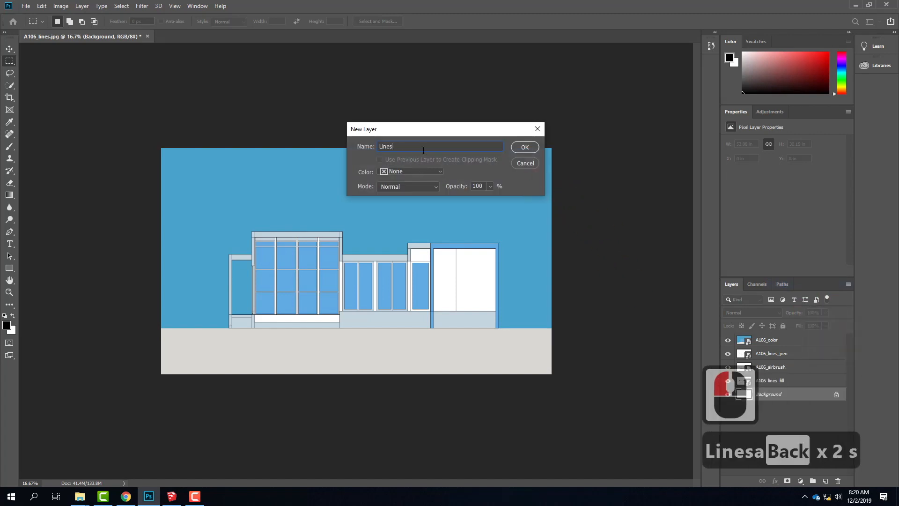
key(Return)
Rename the A106_lines_fill layer to Fill and the A106_airbrush layer to Airbrush.
click(768, 381)
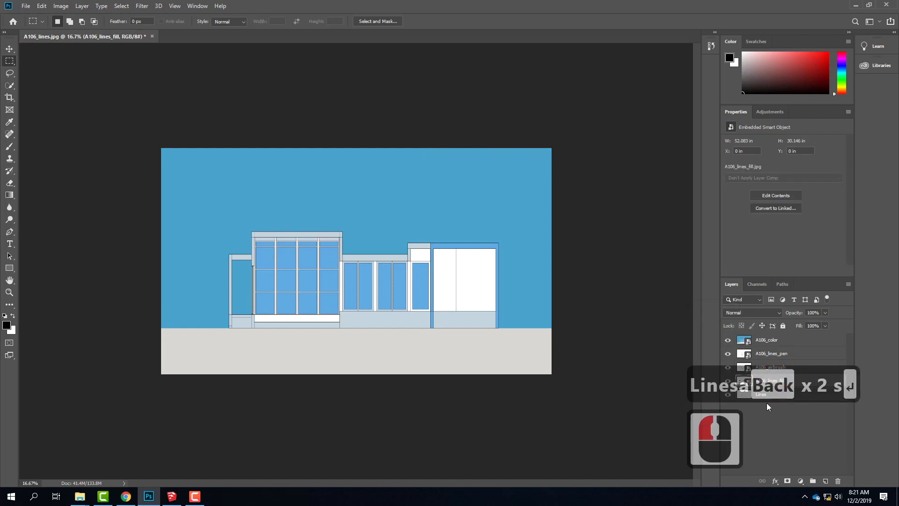
double_click(776, 381)
text(Fill)
key(Return)
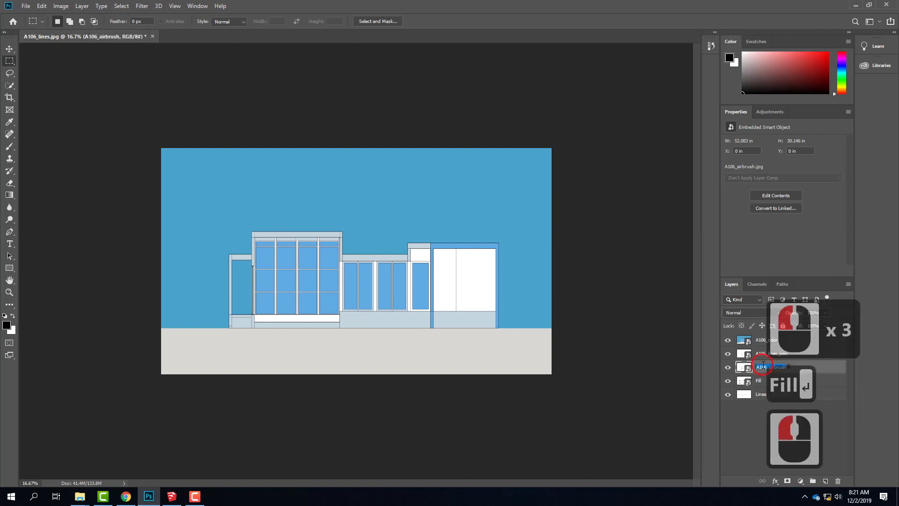
double_click(764, 367)
text(Airbrush)
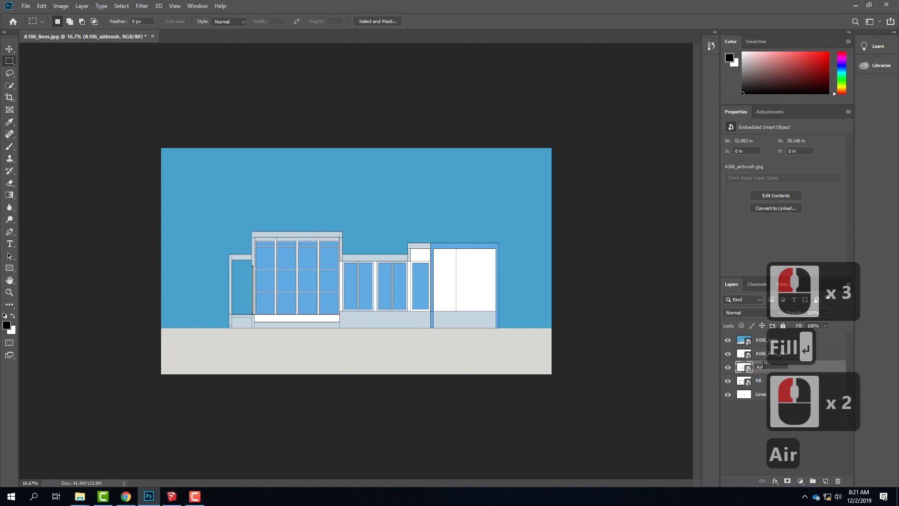
key(Return)
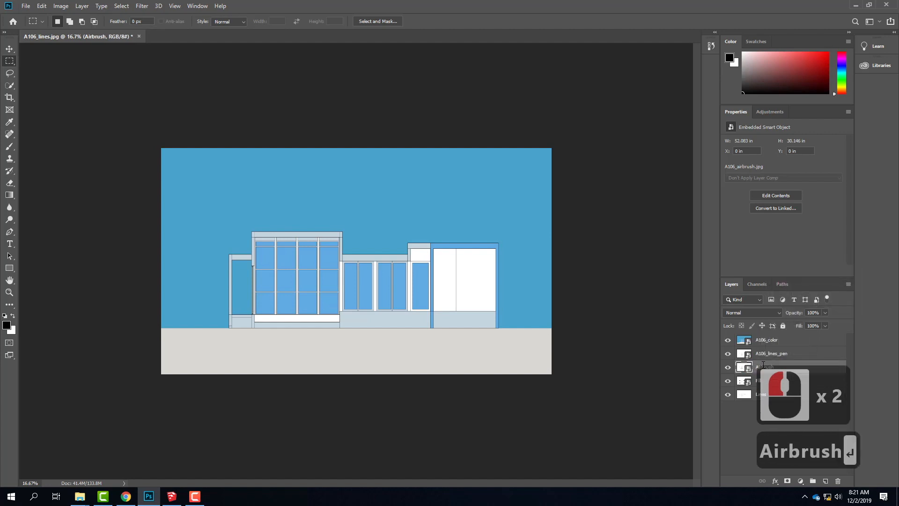
Rename the A106_lines_pen layer to Pen and the A106_color layer to Color.
click(767, 359)
double_click(767, 358)
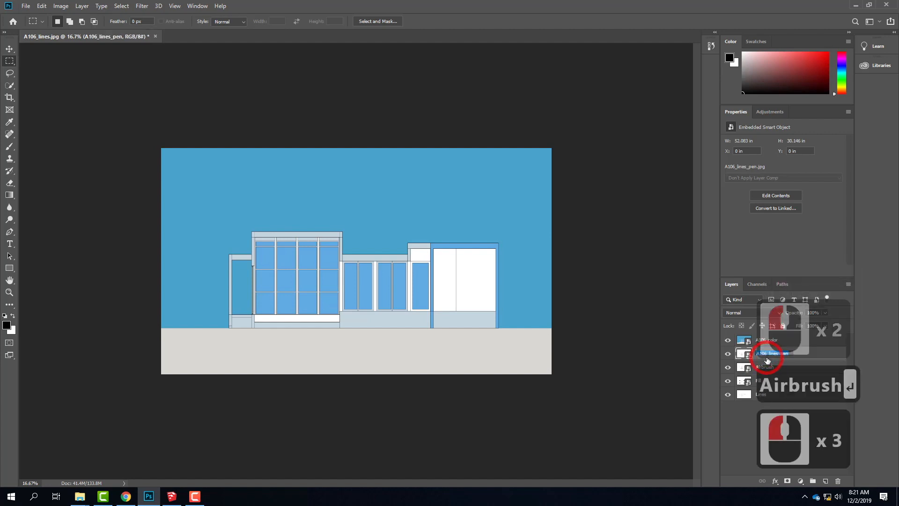
text(Pen)
key(Return)
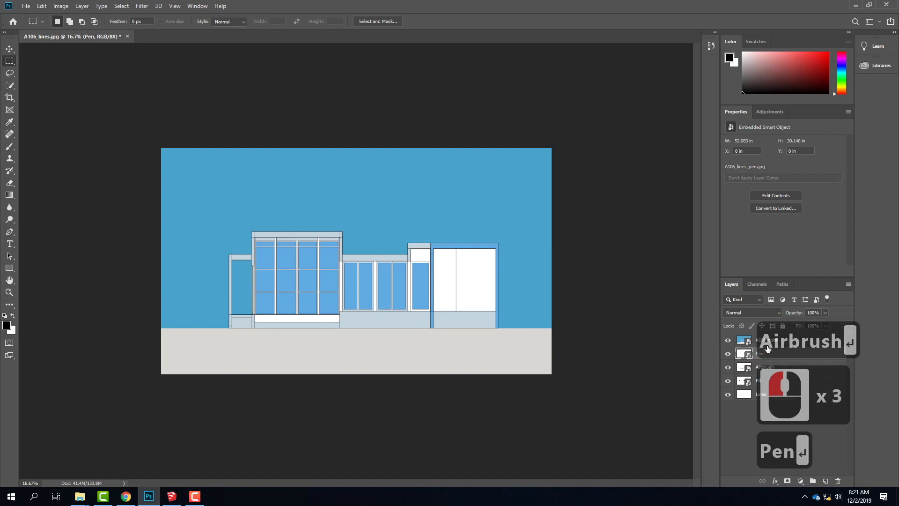
double_click(765, 341)
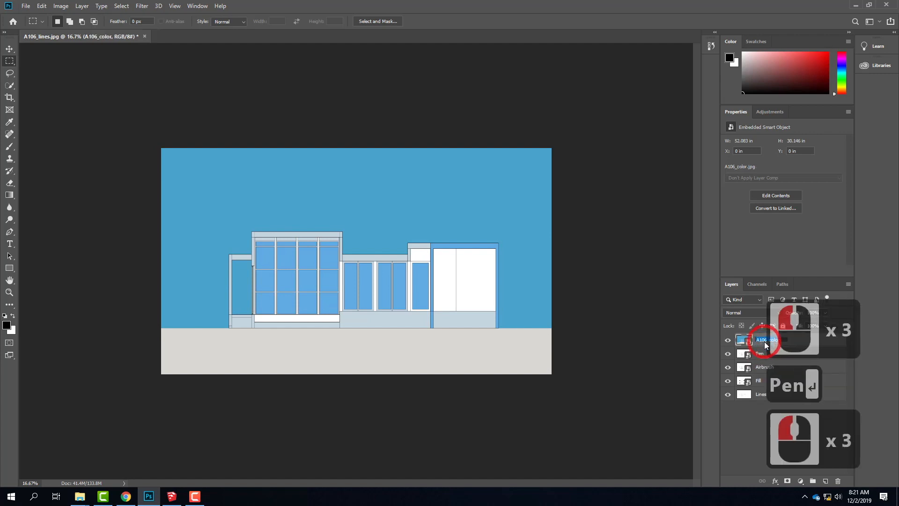
text(Color)
key(Return)
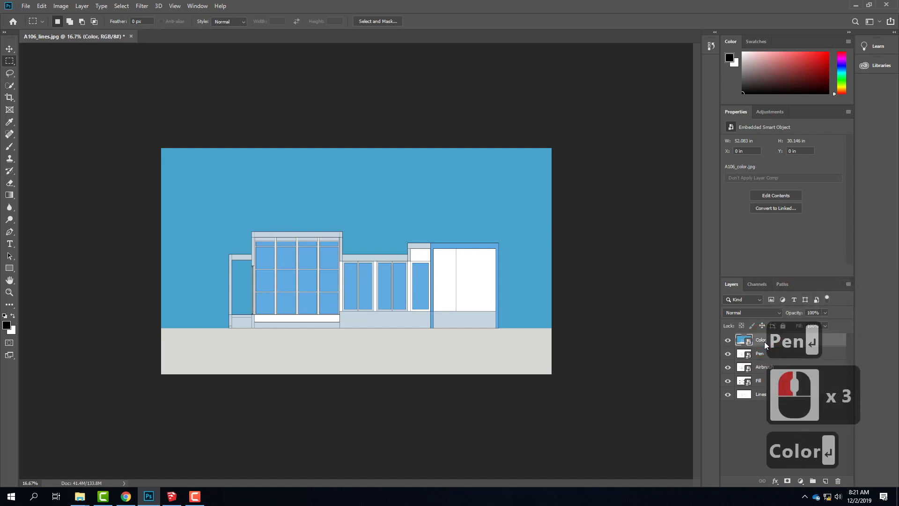
Set the blend mode of the Fill, Airbrush, Pen and Color layers to Multiply.
click(759, 380)
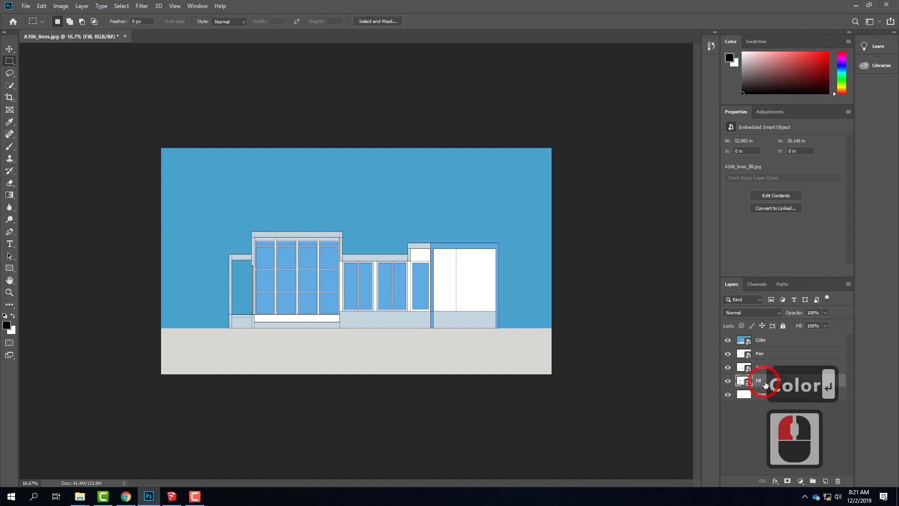
shift+click(764, 340)
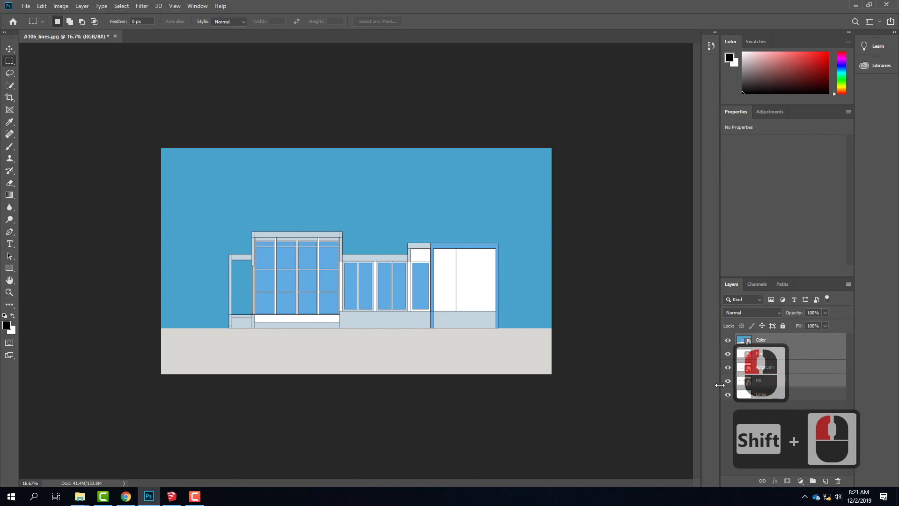
click(753, 313)
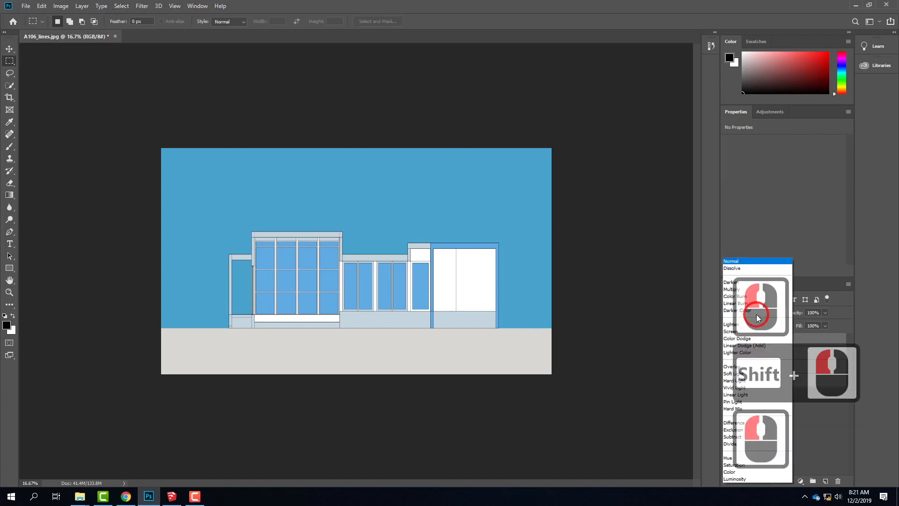
click(745, 289)
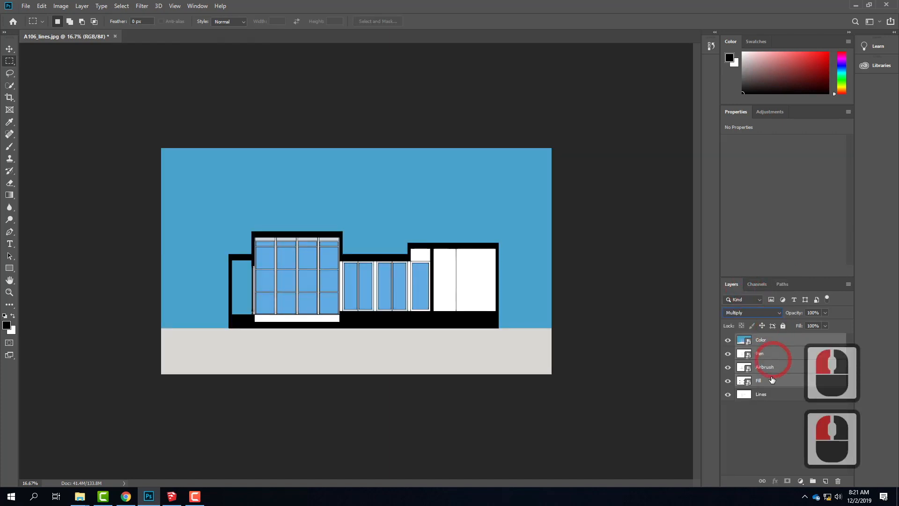
Hide the Color, Pen and Airbrush layers, leaving only Fill and Lines shown.
click(728, 340)
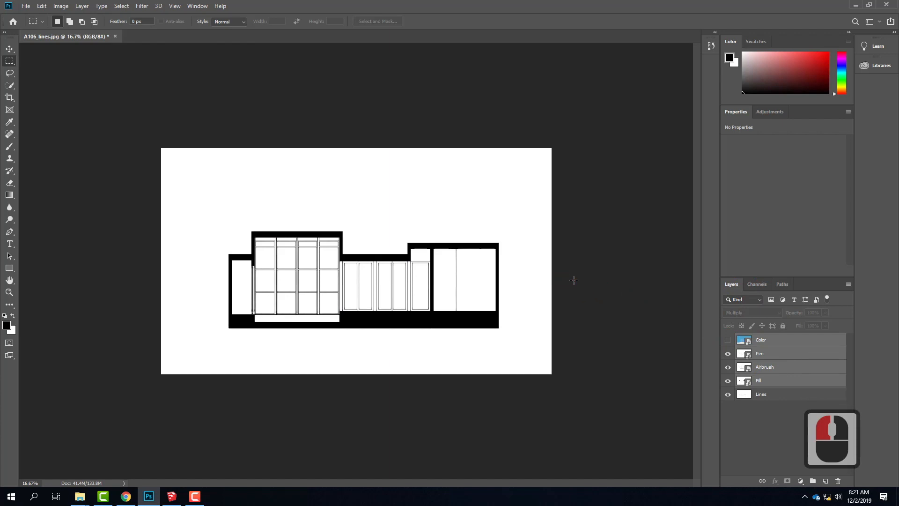
click(728, 353)
click(728, 368)
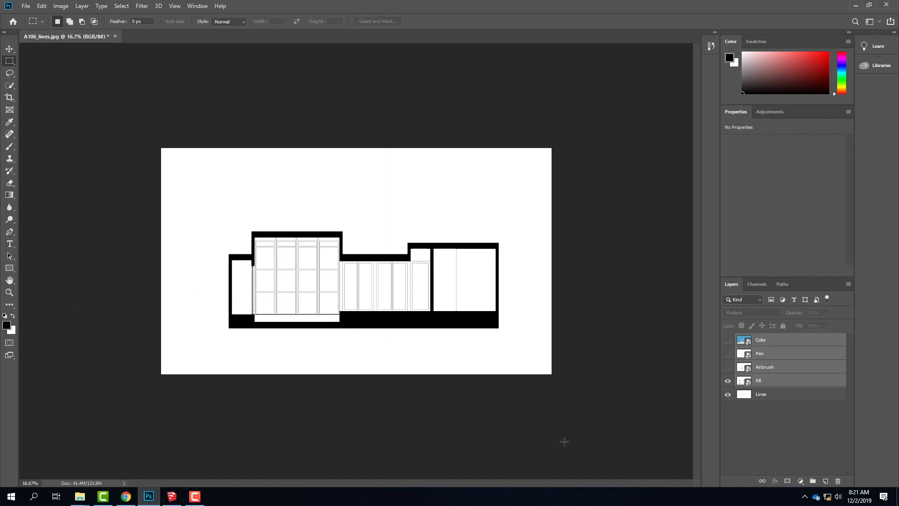
Add a new empty layer at the top of the stack and name it Ground.
key(ctrl+equal)
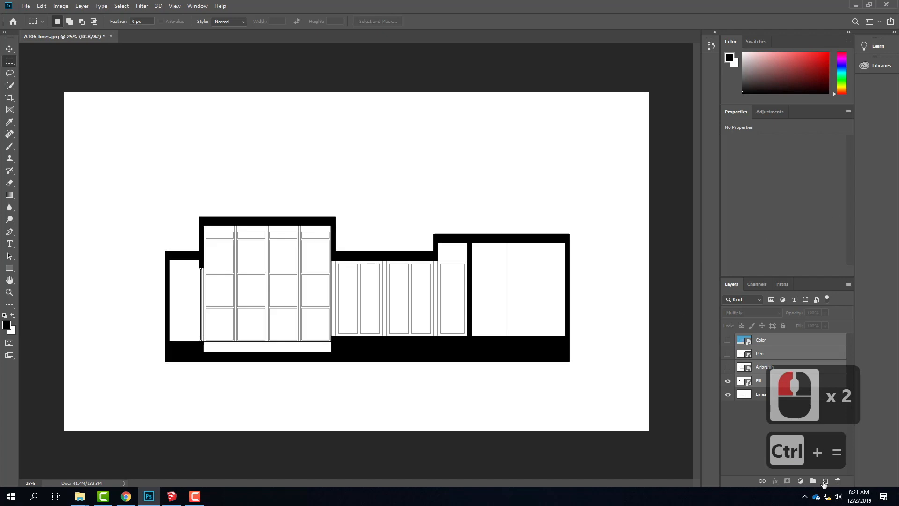
click(825, 484)
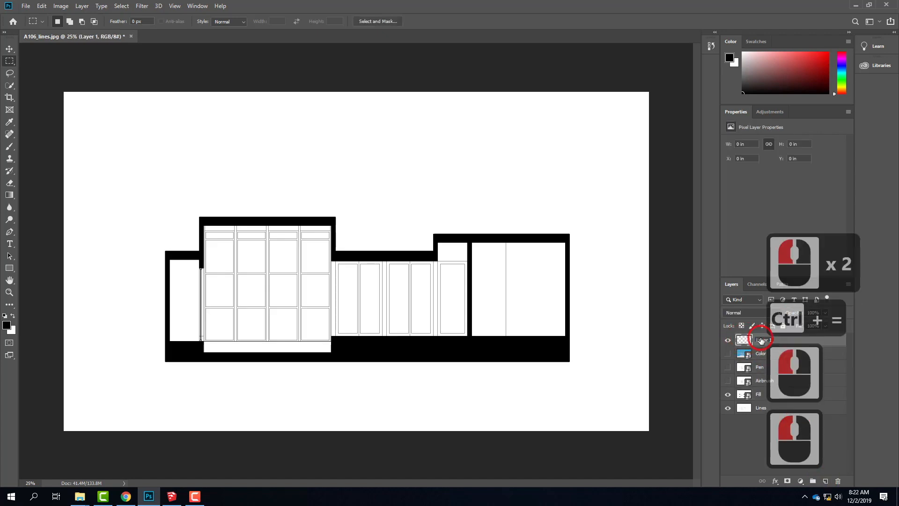
double_click(778, 340)
text(Ground)
key(Return)
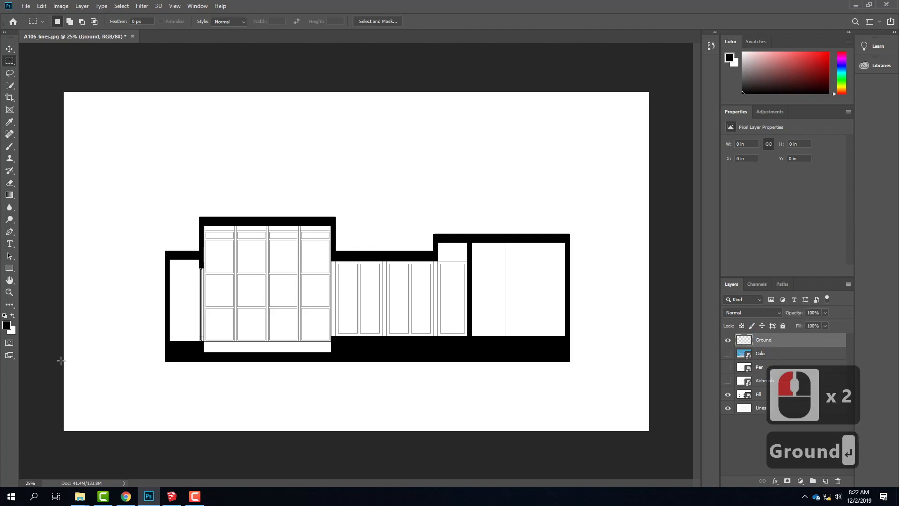
Select the full-width strip below the building on the Ground layer, paint it solid black with a large soft brush, and clear the selection.
drag(61, 361, 686, 468)
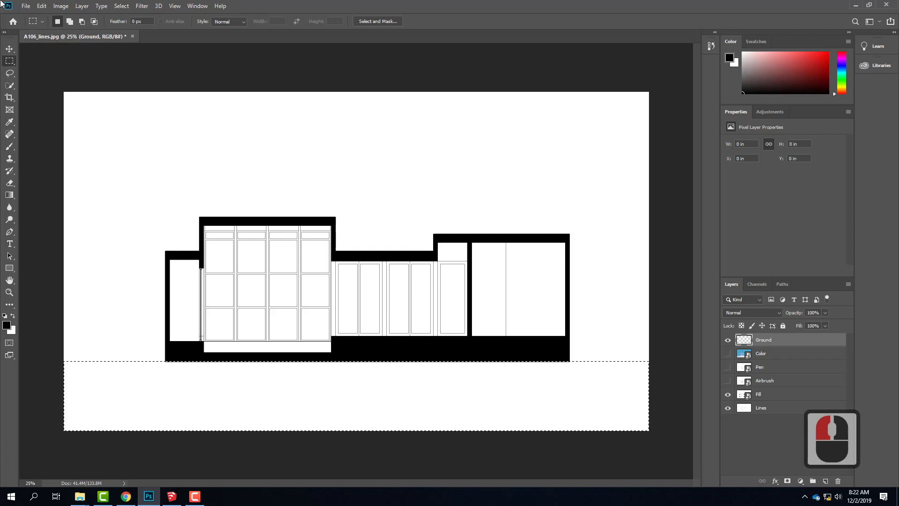
click(10, 147)
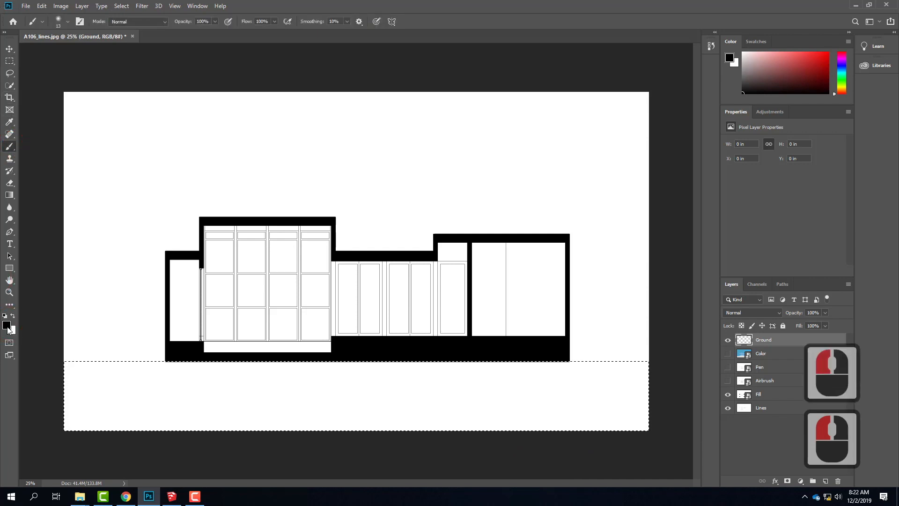
click(62, 21)
drag(54, 50, 96, 52)
click(132, 358)
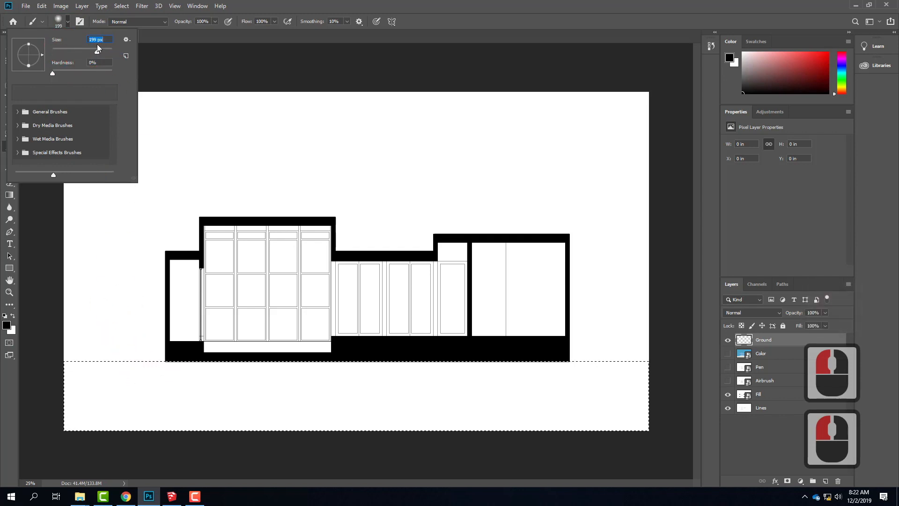
drag(102, 50, 105, 50)
click(41, 20)
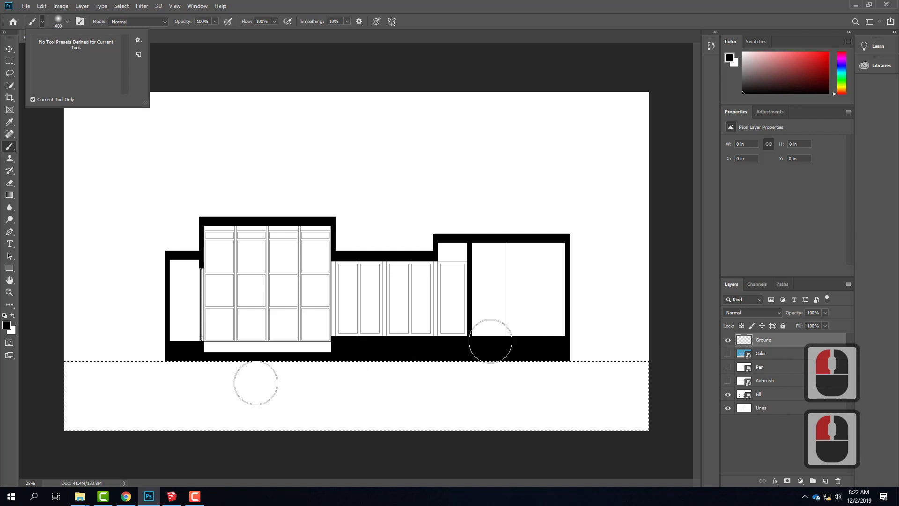
drag(78, 371, 197, 375)
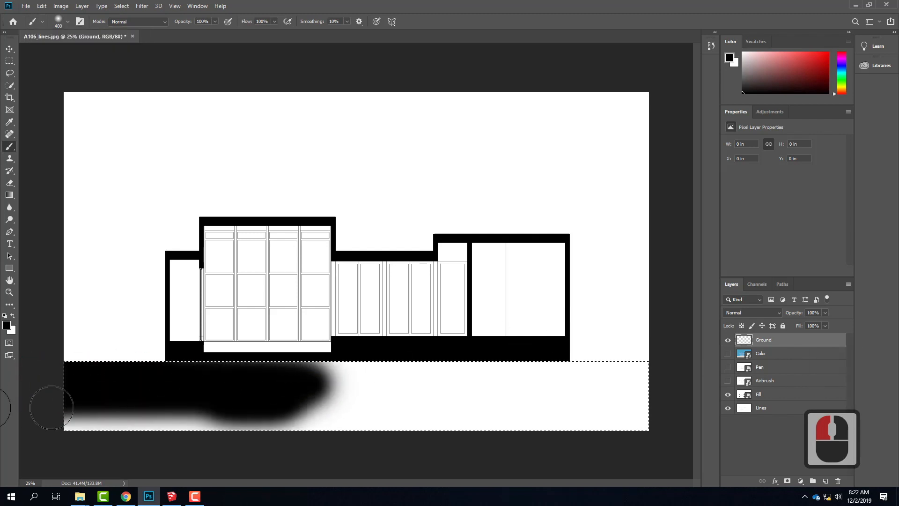
drag(51, 407, 390, 428)
mouse_move(269, 425)
mouse_down()
mouse_move(704, 418)
mouse_move(168, 407)
mouse_move(720, 407)
mouse_move(194, 378)
mouse_up()
drag(643, 380, 523, 368)
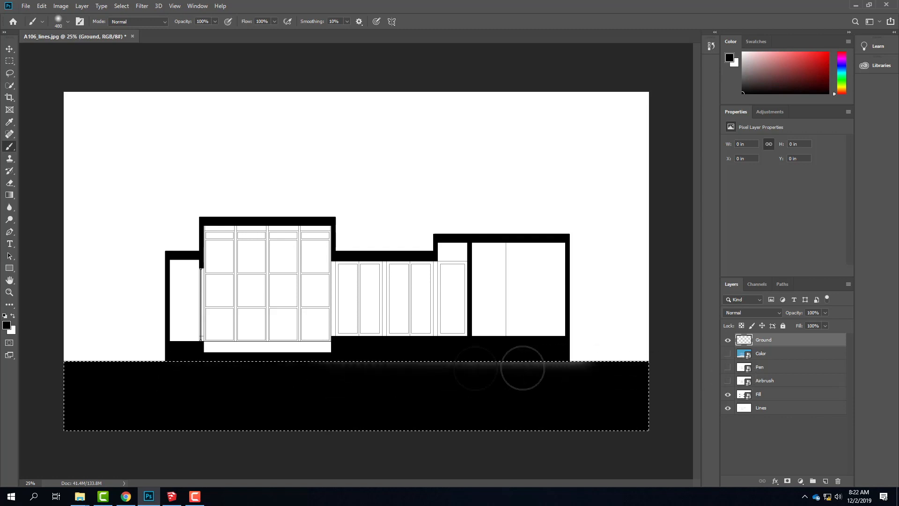
mouse_move(6, 367)
mouse_down()
mouse_move(711, 382)
mouse_move(330, 427)
mouse_move(34, 425)
mouse_up()
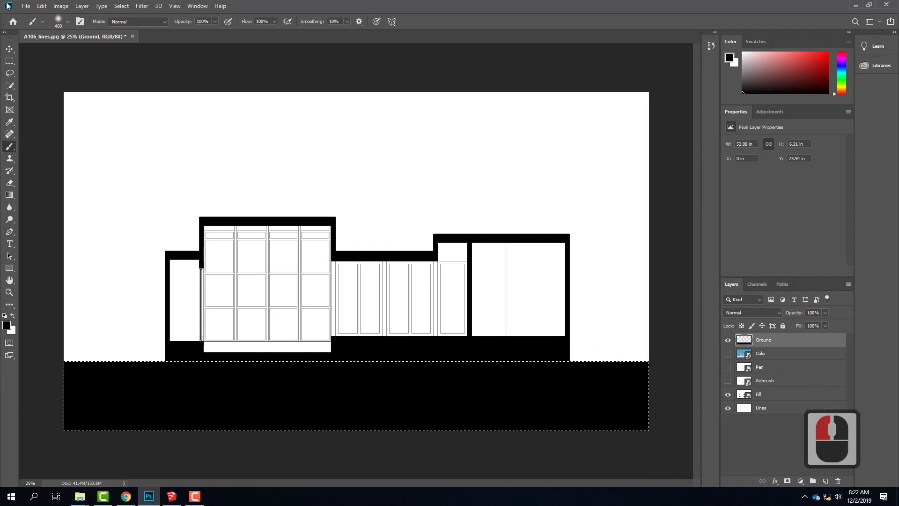
click(9, 61)
click(180, 185)
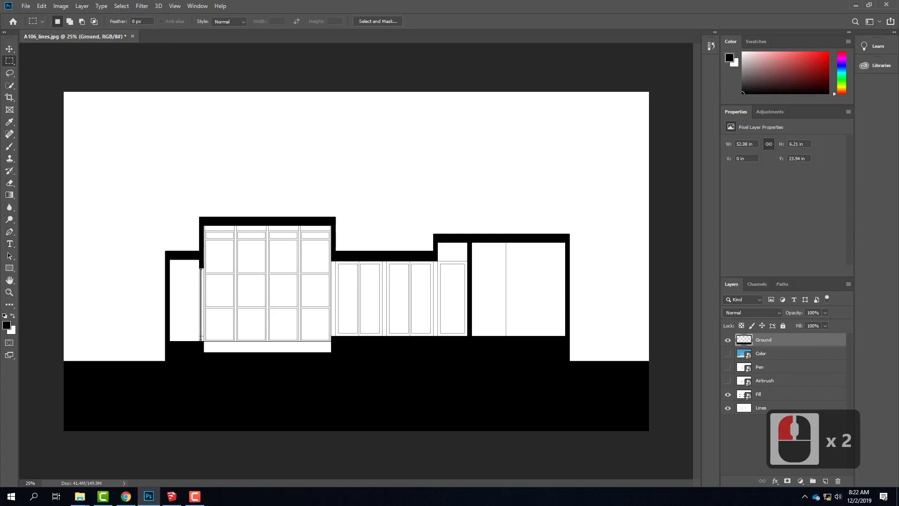
Lasso an uneven strip along the ground line west of the building, paint it black on the Ground layer, and clear the selection.
key(ctrl+equal)
key(ctrl+equal)
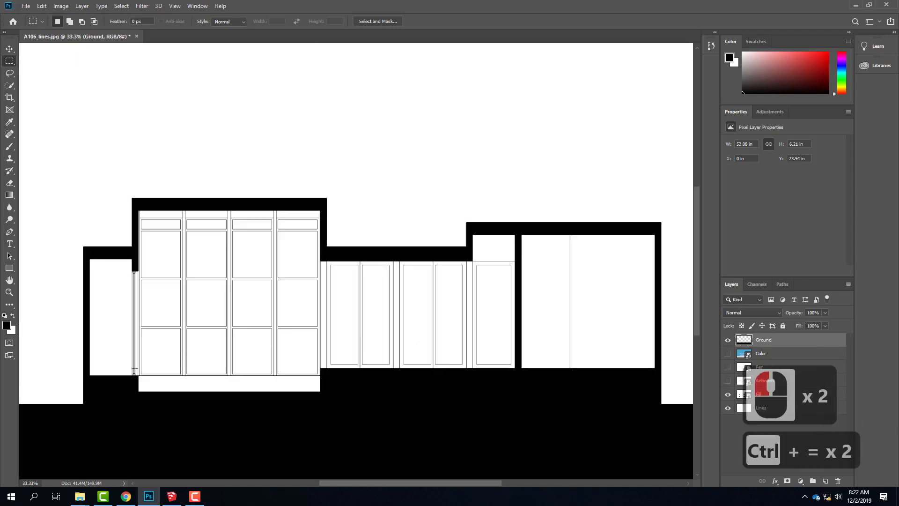
drag(220, 347, 562, 102)
drag(205, 192, 343, 208)
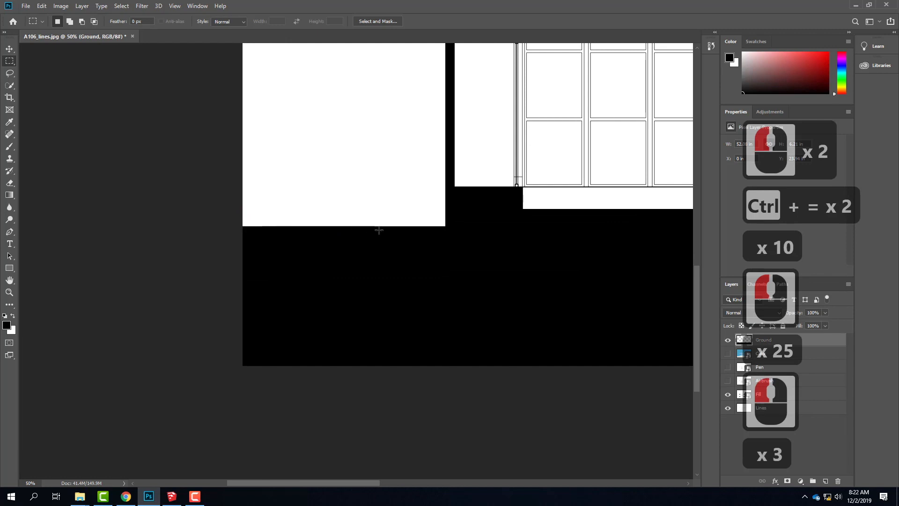
click(10, 73)
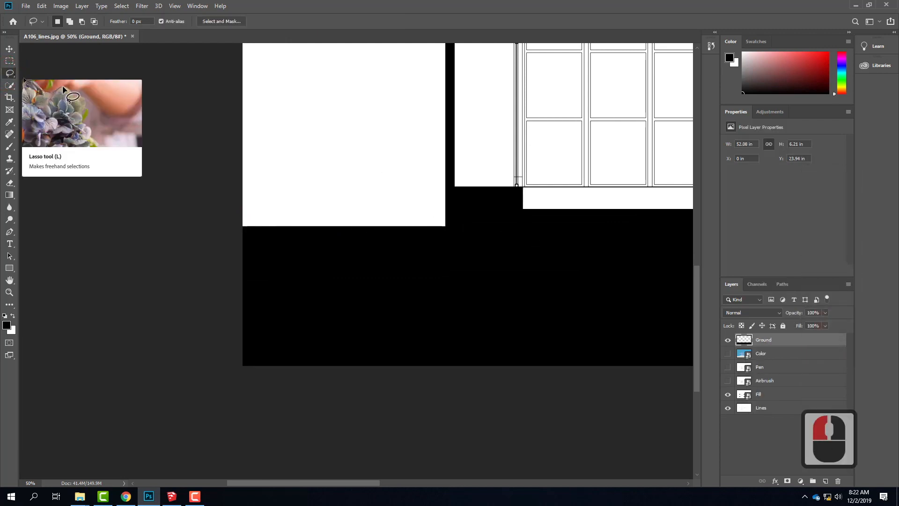
mouse_move(243, 226)
mouse_down()
mouse_move(457, 227)
mouse_move(397, 240)
mouse_move(244, 235)
mouse_move(254, 227)
mouse_move(315, 231)
mouse_up()
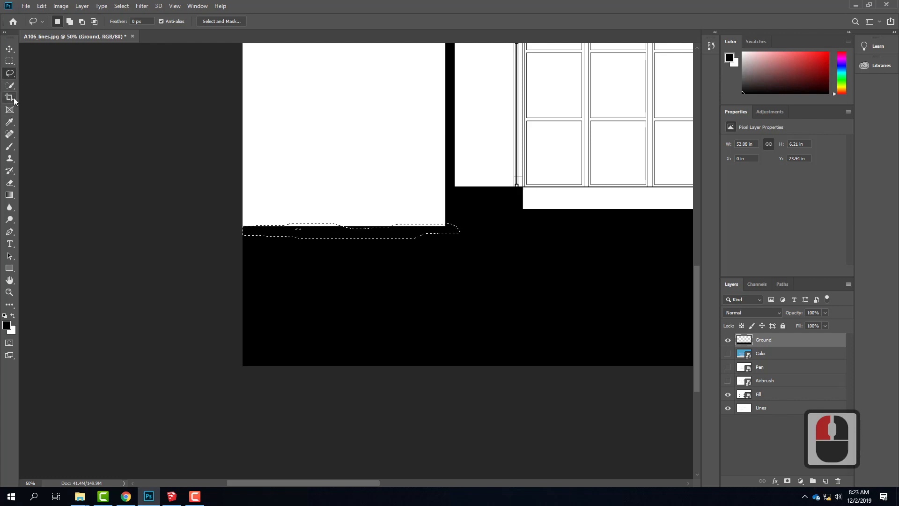
click(9, 146)
mouse_move(338, 258)
mouse_down()
mouse_move(201, 237)
mouse_move(501, 231)
mouse_up()
drag(161, 230, 562, 241)
click(10, 61)
double_click(642, 350)
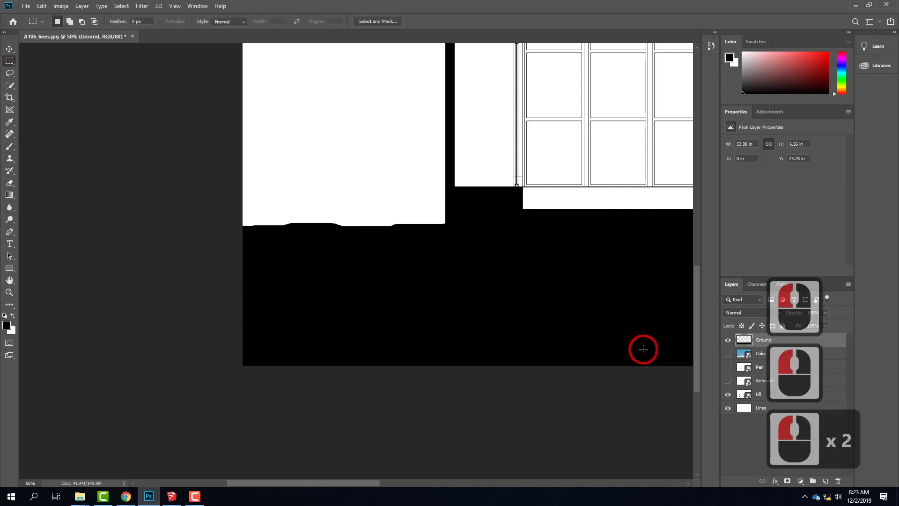
key(space)
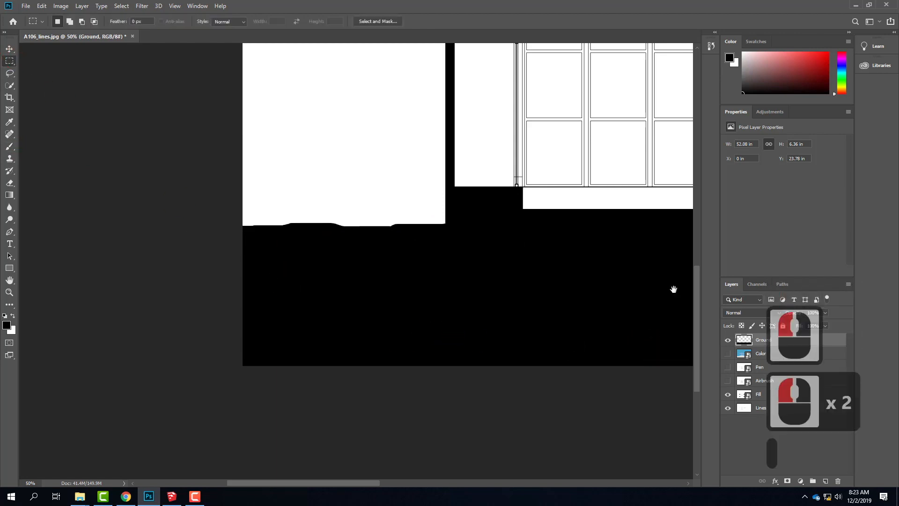
Lasso an uneven strip along the ground line east of the building, paint it black on the Ground layer, and clear the selection.
drag(675, 289, 36, 273)
key(space)
drag(216, 227, 253, 249)
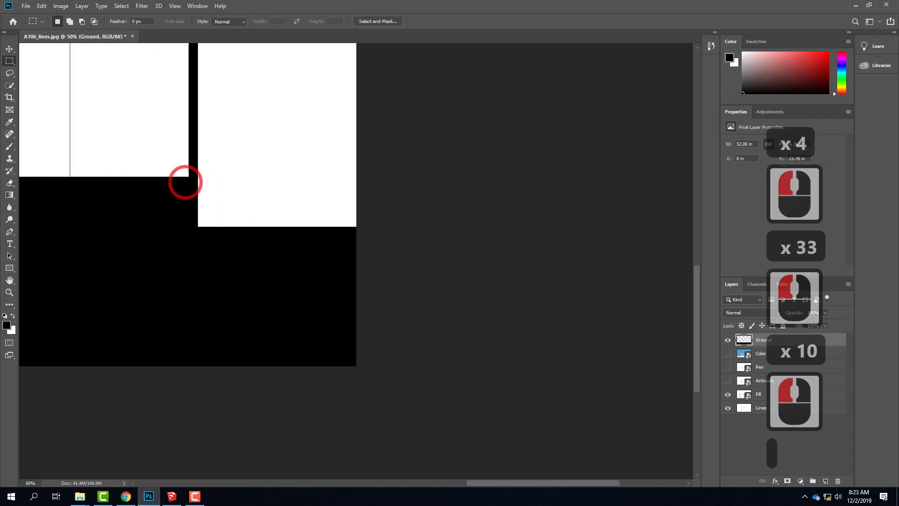
click(9, 73)
drag(188, 220, 269, 226)
mouse_move(341, 225)
mouse_down()
mouse_move(378, 241)
mouse_move(180, 232)
mouse_move(195, 217)
mouse_move(348, 223)
mouse_move(290, 255)
mouse_move(177, 236)
mouse_move(189, 218)
mouse_up()
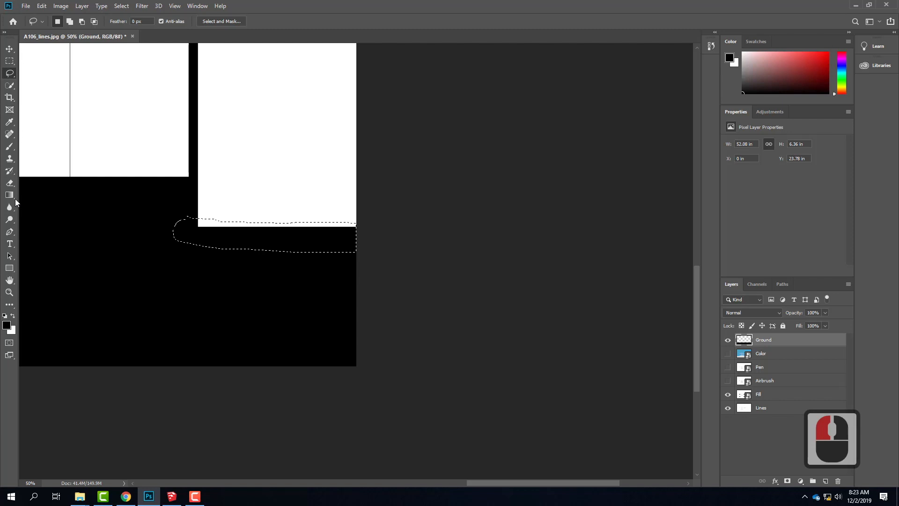
click(10, 146)
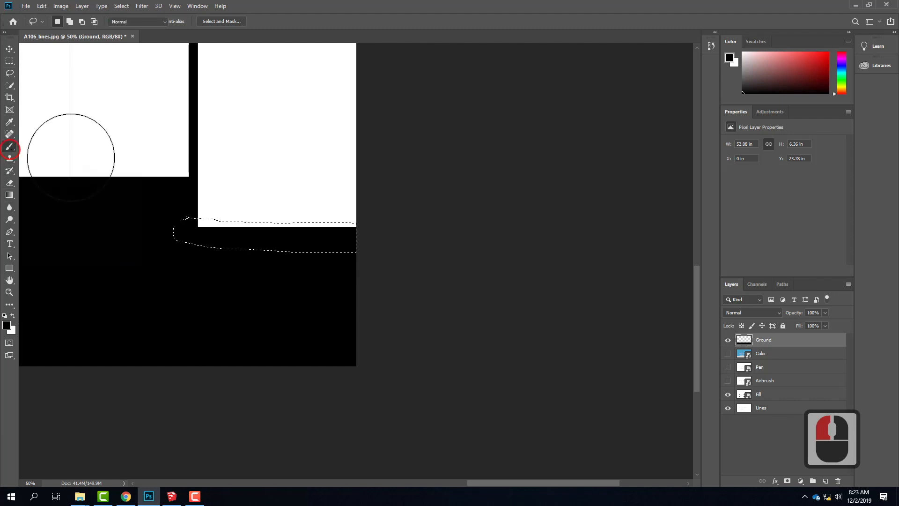
click(170, 232)
mouse_move(170, 232)
mouse_down()
mouse_move(420, 239)
mouse_move(80, 221)
mouse_move(84, 243)
mouse_up()
click(10, 61)
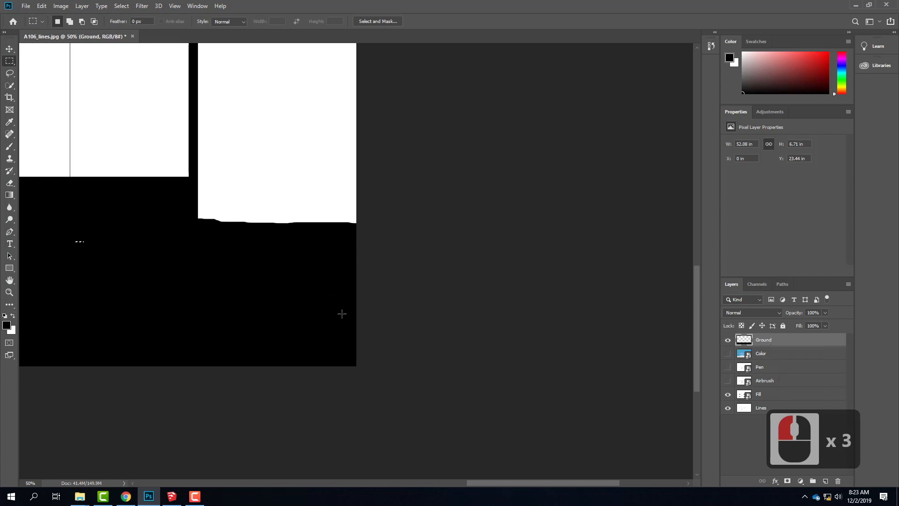
Try to extend the ground line west of the building with the Clone Stamp, sampling the solid black ground on the Ground layer.
drag(115, 260, 540, 271)
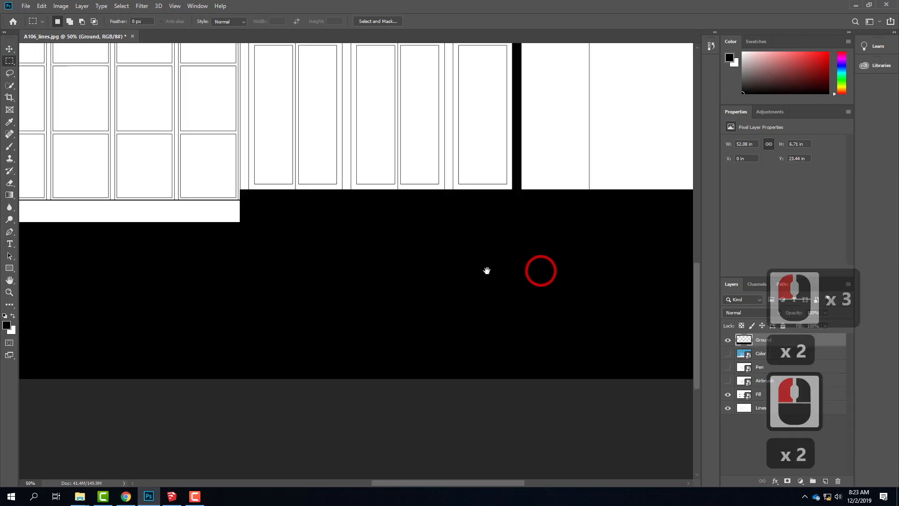
click(513, 279)
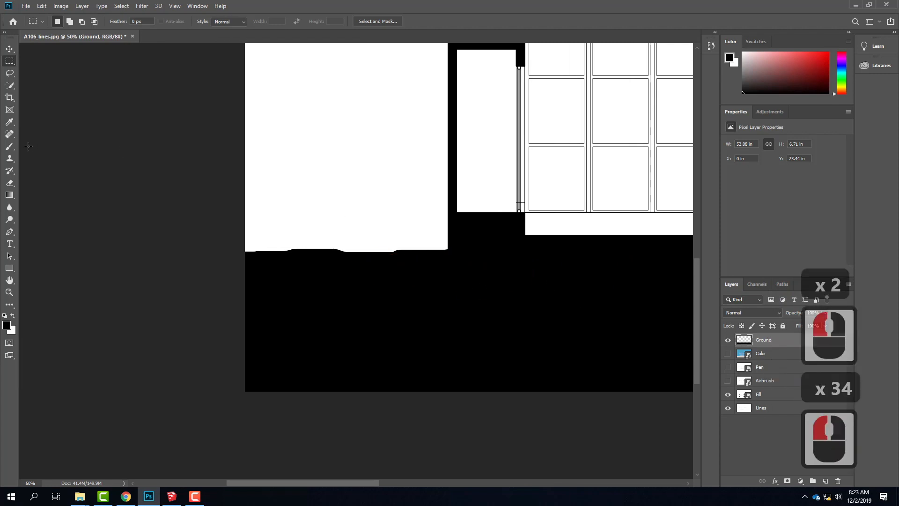
click(10, 159)
alt+click(343, 273)
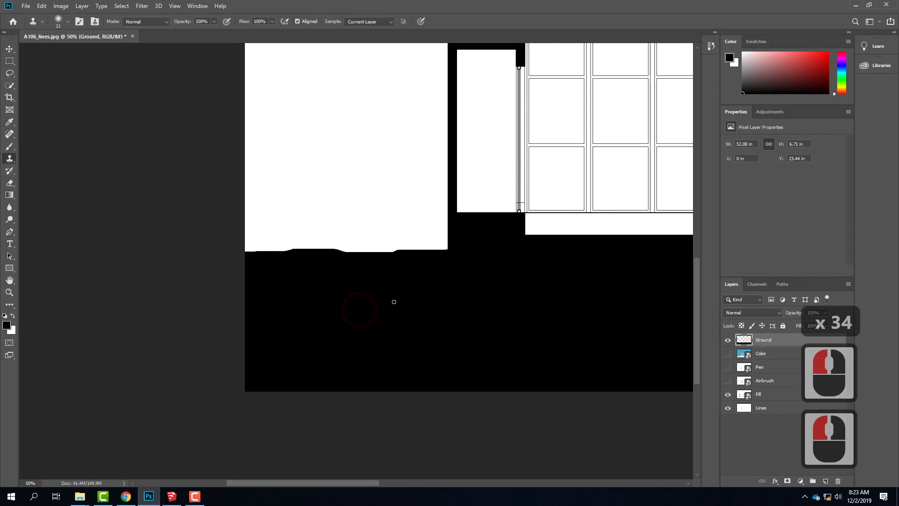
drag(263, 248, 400, 255)
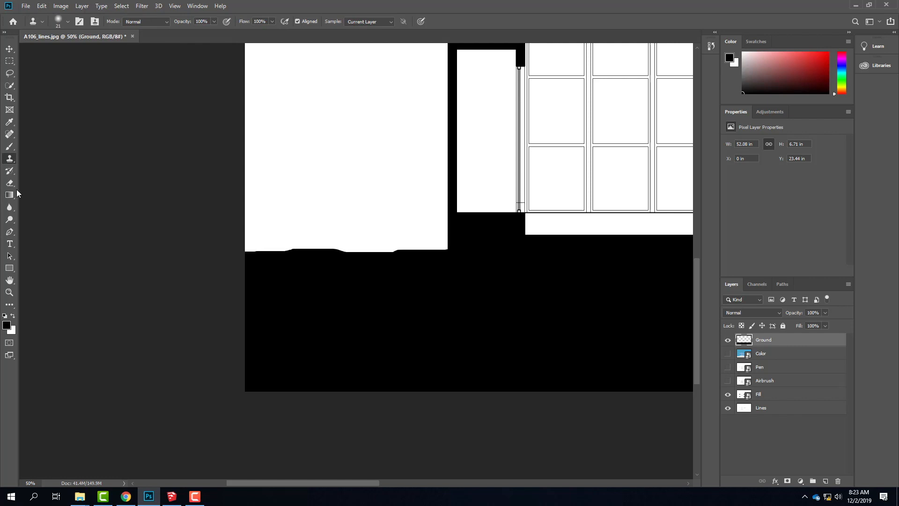
Load the Legacy Brushes set into the Clone Stamp's brush presets.
click(9, 160)
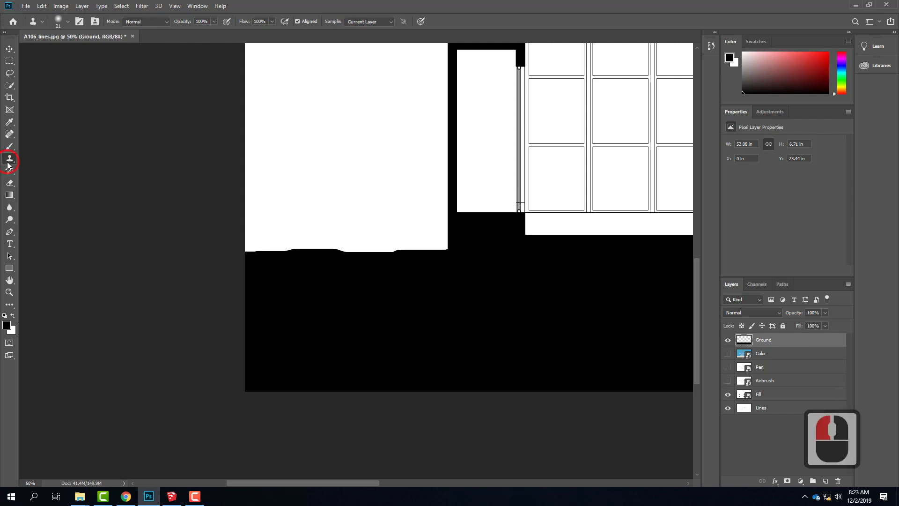
click(66, 22)
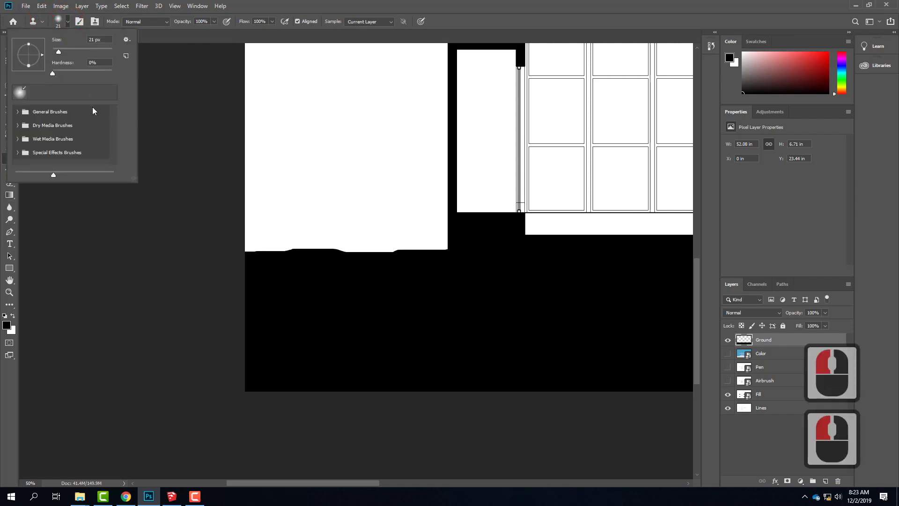
click(130, 41)
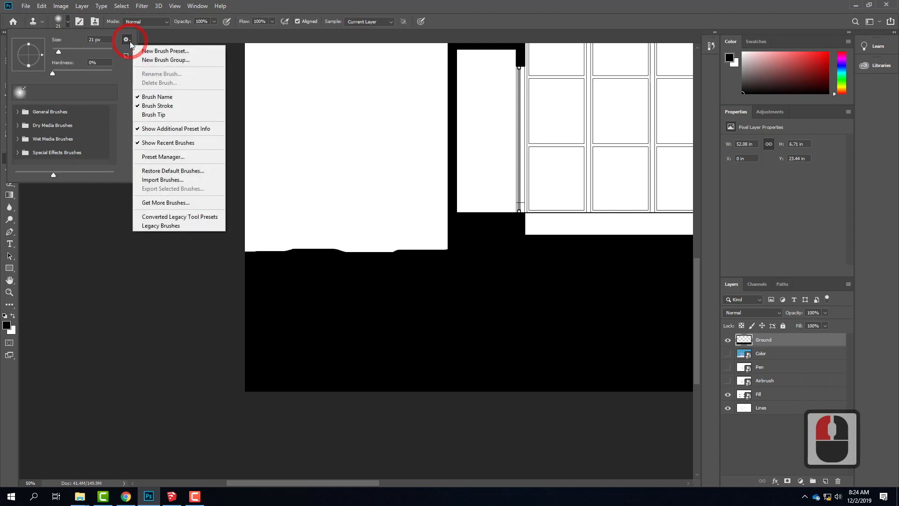
click(178, 225)
click(416, 184)
Choose the 134 px Grass brush from Default Brushes in the Legacy Brushes set for the Clone Stamp.
drag(117, 137, 118, 153)
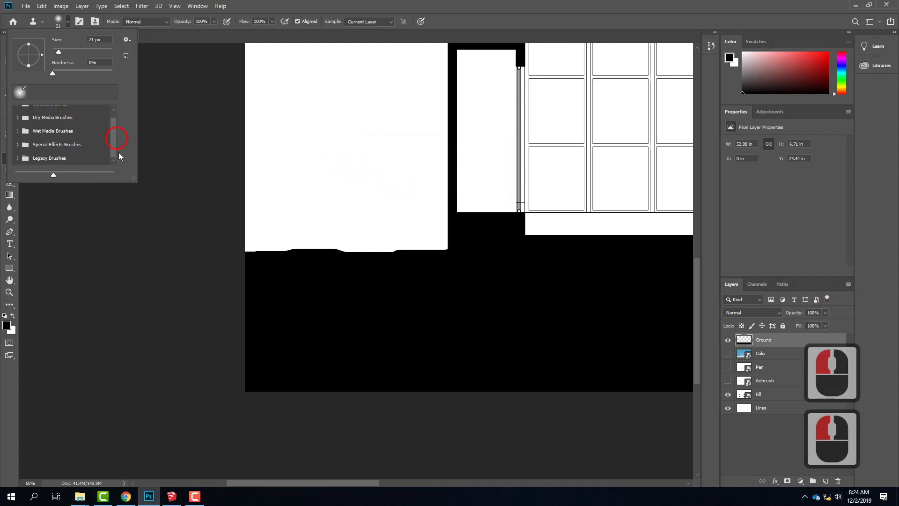
click(48, 160)
click(17, 157)
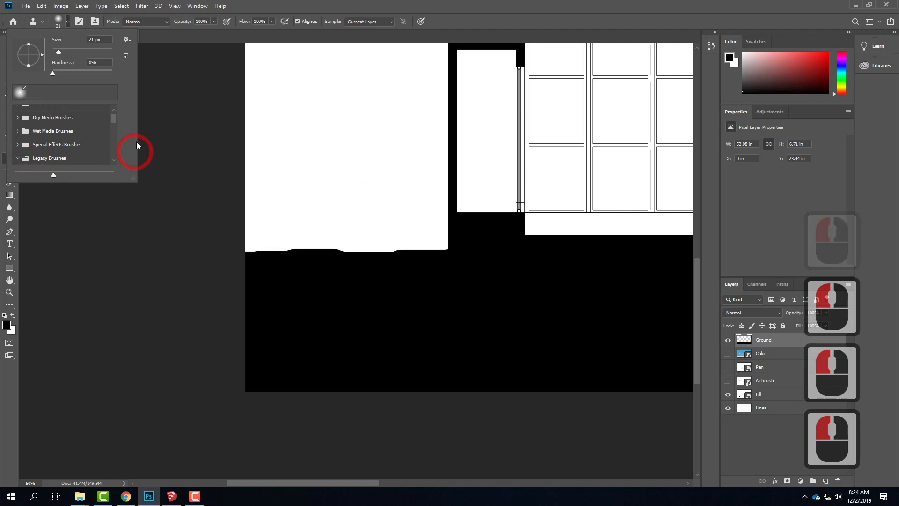
drag(115, 119, 116, 127)
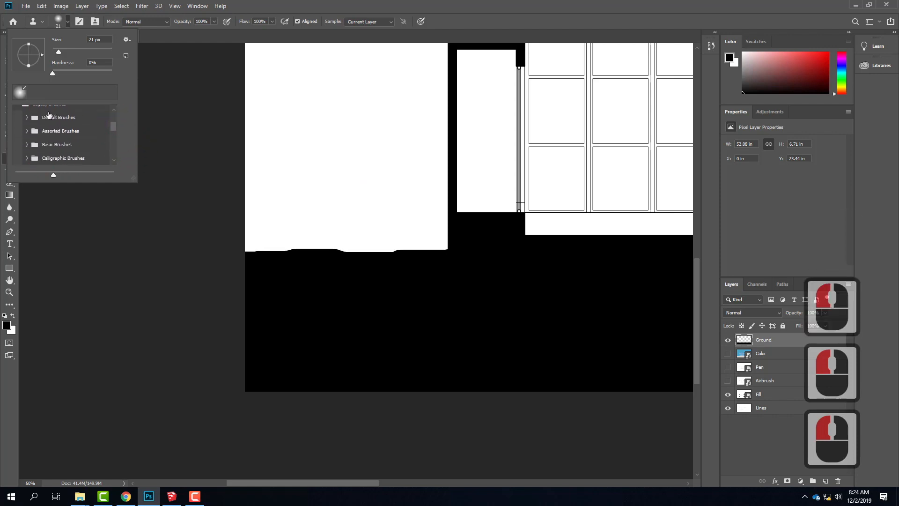
click(27, 118)
drag(114, 117, 114, 142)
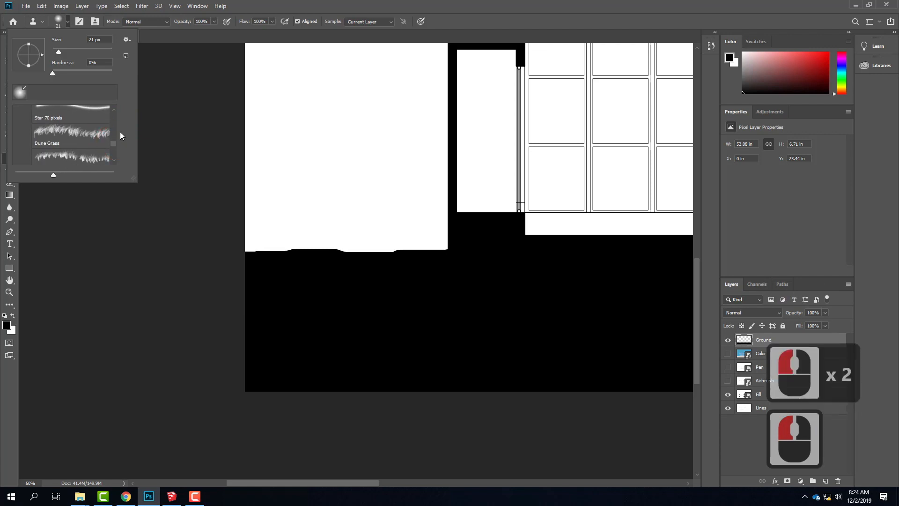
click(114, 161)
click(79, 148)
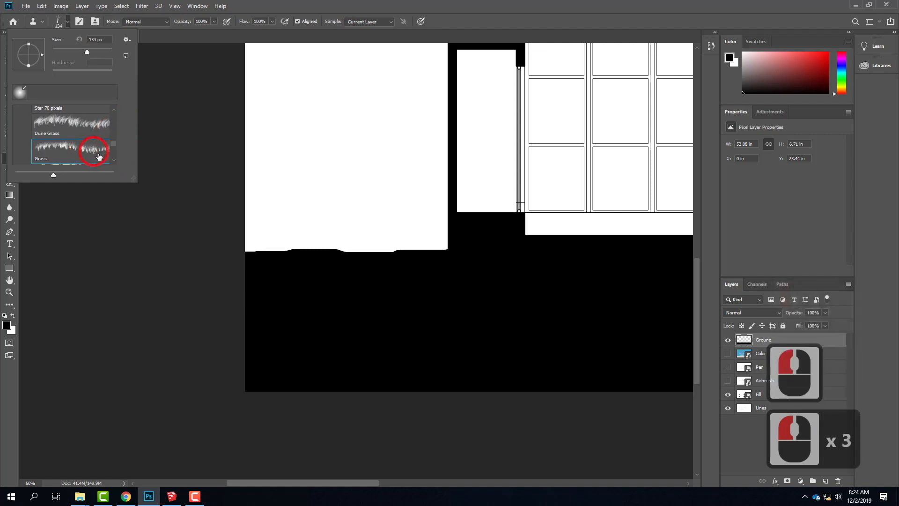
click(69, 35)
click(84, 205)
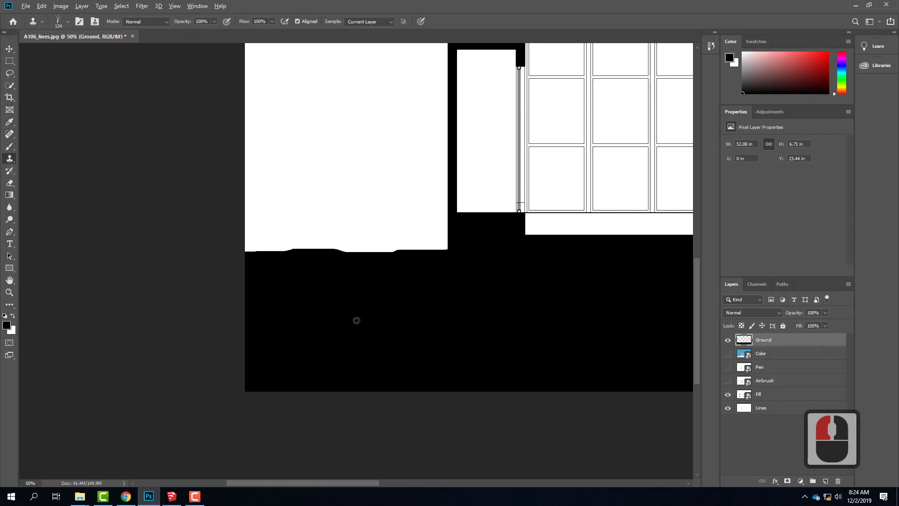
Try to clone-stamp grass onto the dip in the western ground line, sampling the ground edge there.
alt+click(354, 252)
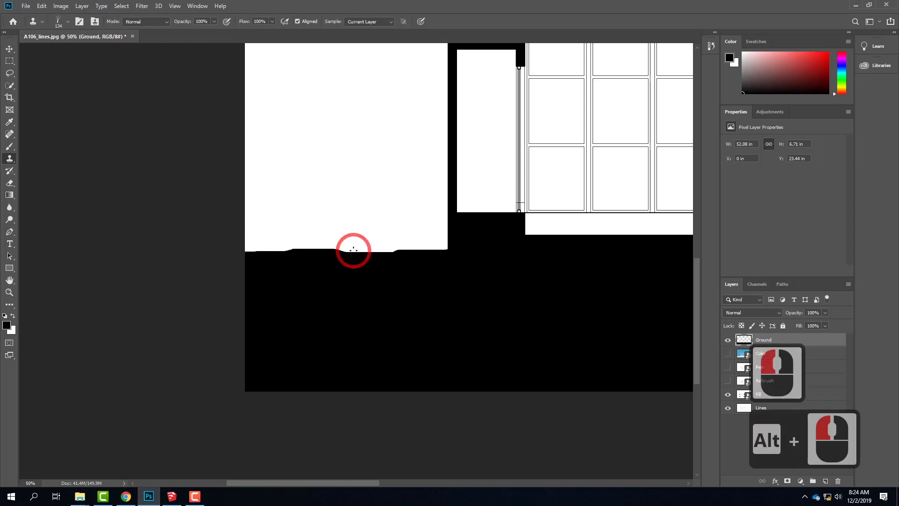
click(353, 253)
drag(355, 252, 364, 253)
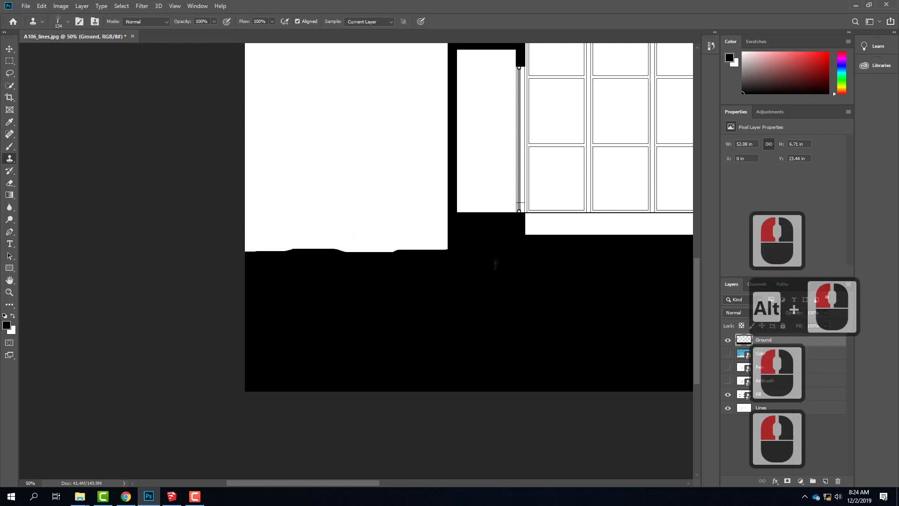
click(361, 305)
click(347, 261)
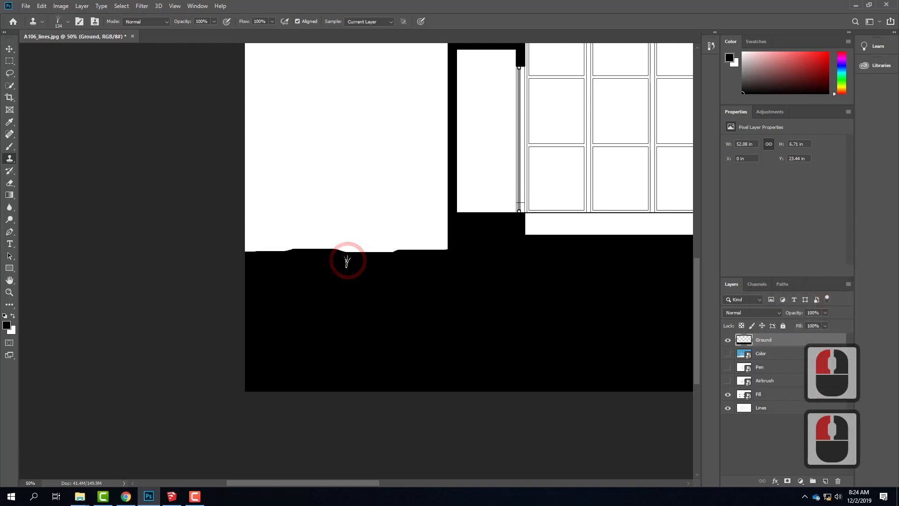
At 100% zoom, sample just above the dip in the western ground line and try stamping several grass tufts along it.
key(ctrl+equal)
key(ctrl+equal)
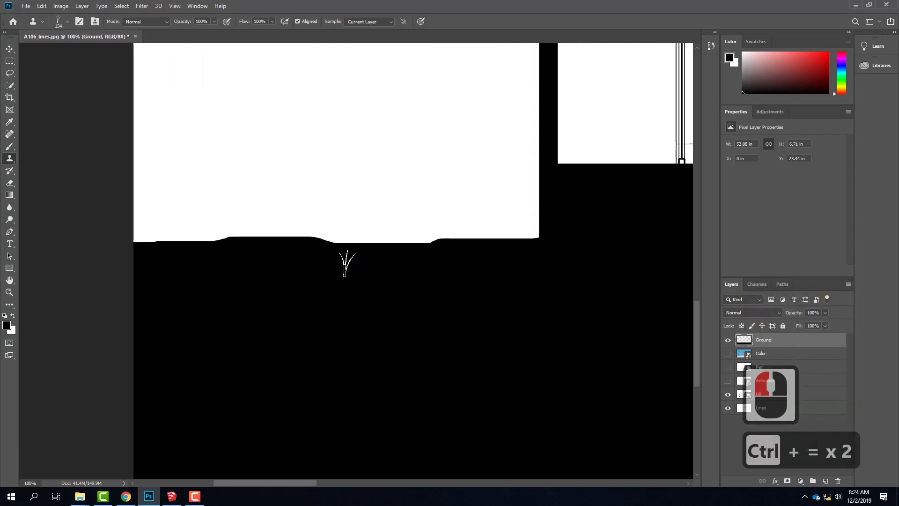
key(alt)
alt+click(355, 240)
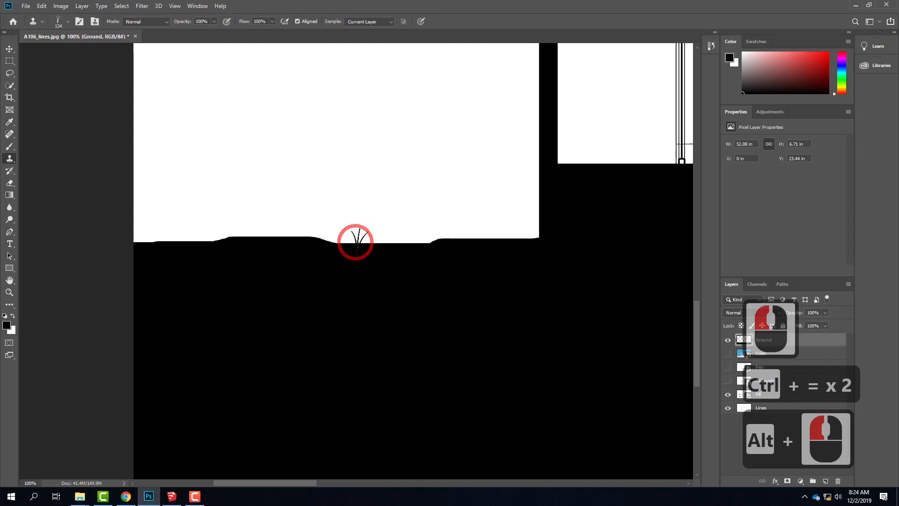
click(381, 239)
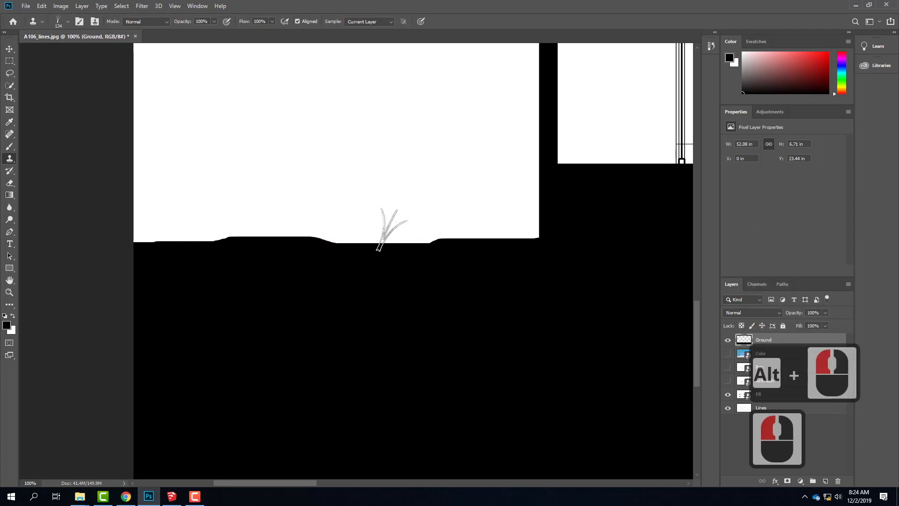
click(336, 204)
click(406, 233)
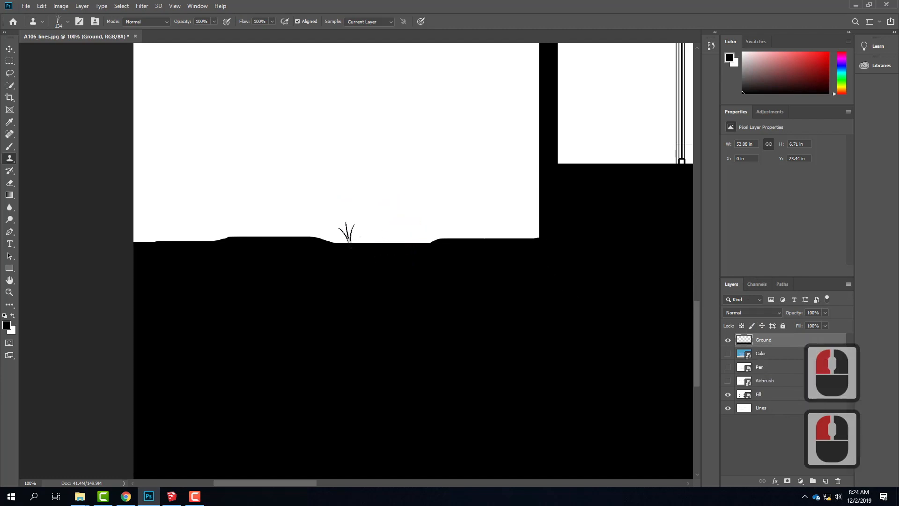
click(355, 237)
click(388, 239)
click(421, 241)
Toggle the Ground layer's visibility off and back on to check its painted content, keeping that layer active.
click(728, 340)
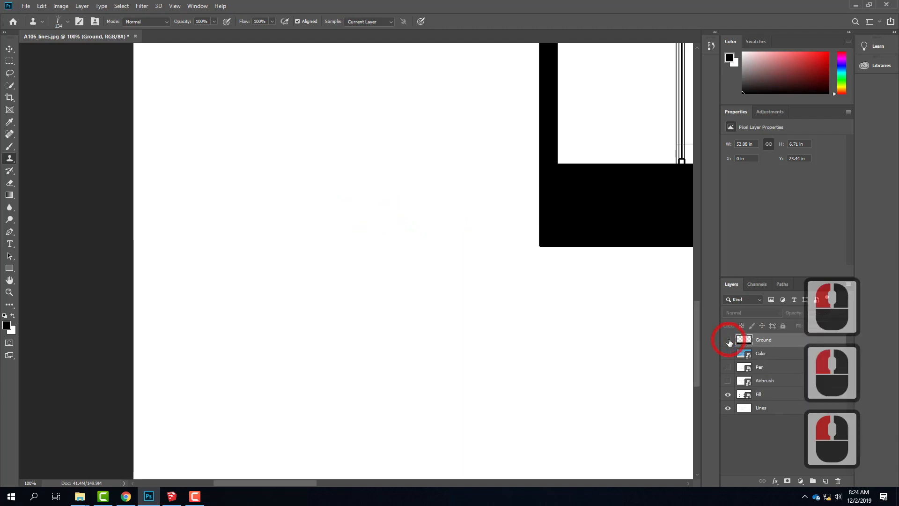
click(728, 340)
click(773, 339)
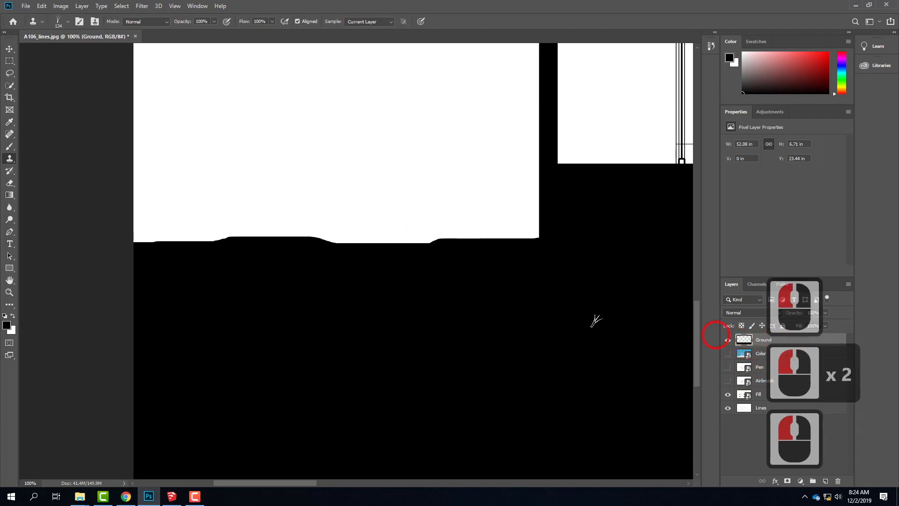
Resample the Clone Stamp from the solid black below the western ground line and try stamping grass tufts along the edge.
click(9, 157)
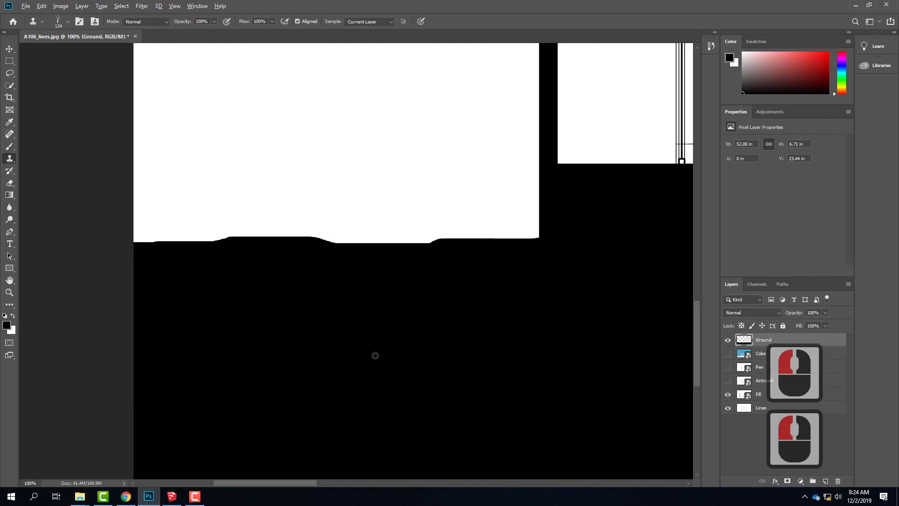
alt+click(361, 296)
click(400, 245)
click(343, 244)
click(360, 244)
click(300, 241)
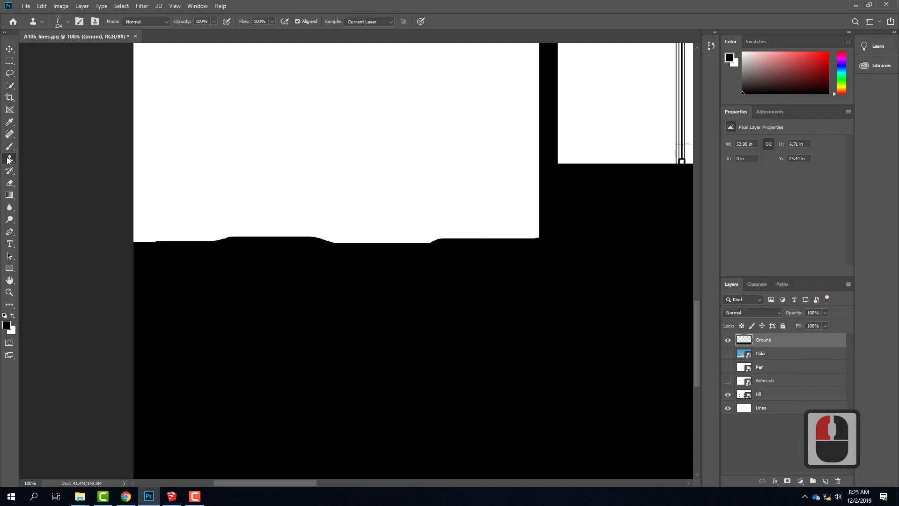
Enlarge the Clone Stamp's Grass brush to 600 px.
click(68, 22)
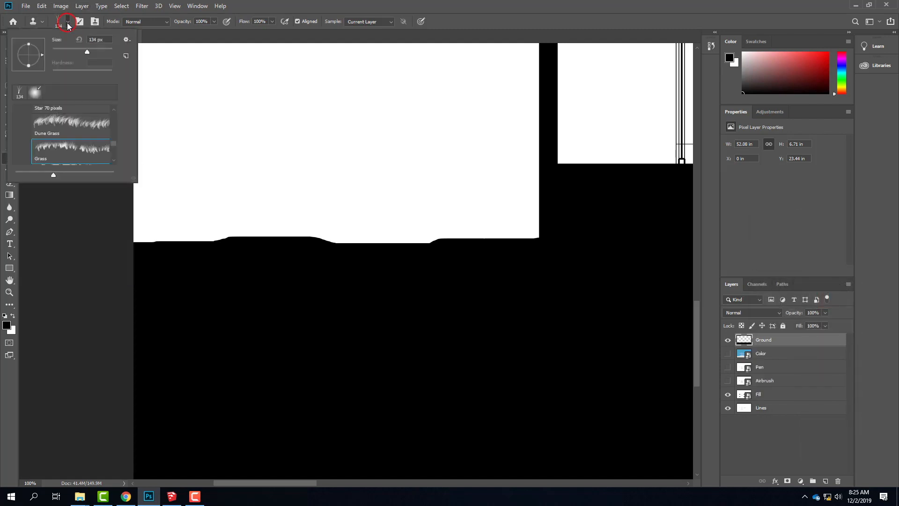
click(69, 22)
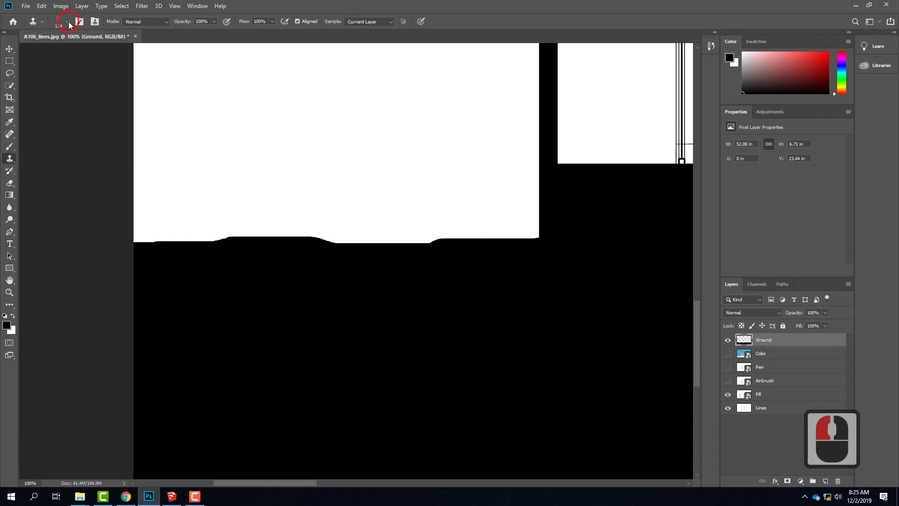
click(346, 396)
click(388, 337)
key(bracketright)
key(bracketright)
key(bracketright)
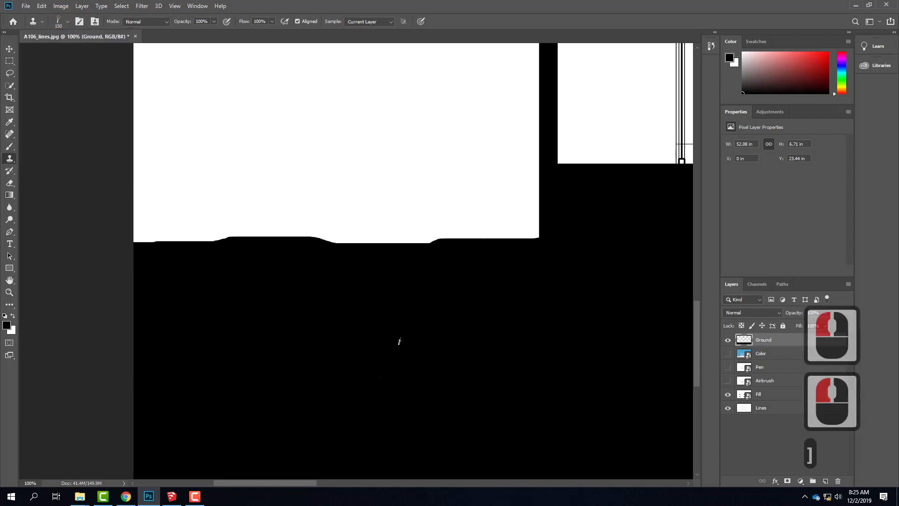
key(bracketright)
key(bracketright)
key(bracketright)
key(bracketright)
key(bracketright)
key(bracketright)
key(bracketright)
key(bracketleft)
key(bracketleft)
key(bracketleft)
key(bracketleft)
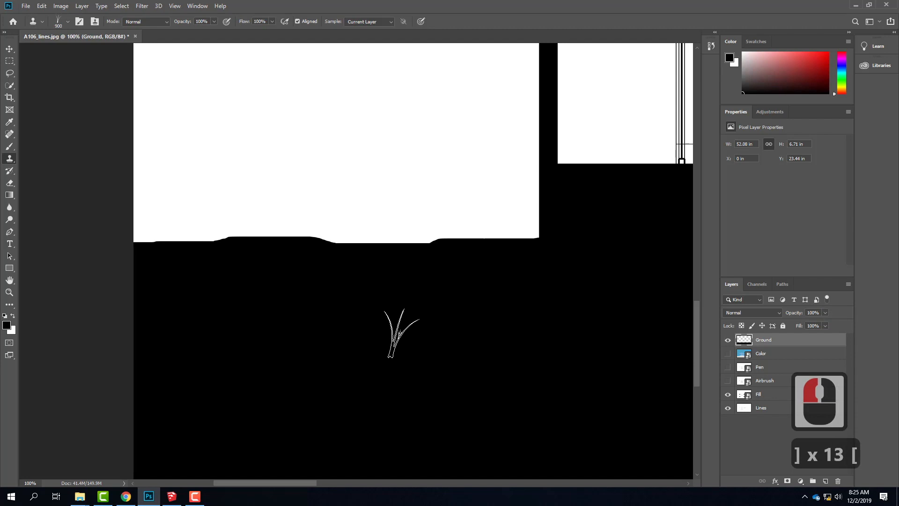
Sample the Clone Stamp just below the dip in the western ground line and try stamping grass tufts along it.
key(ctrl)
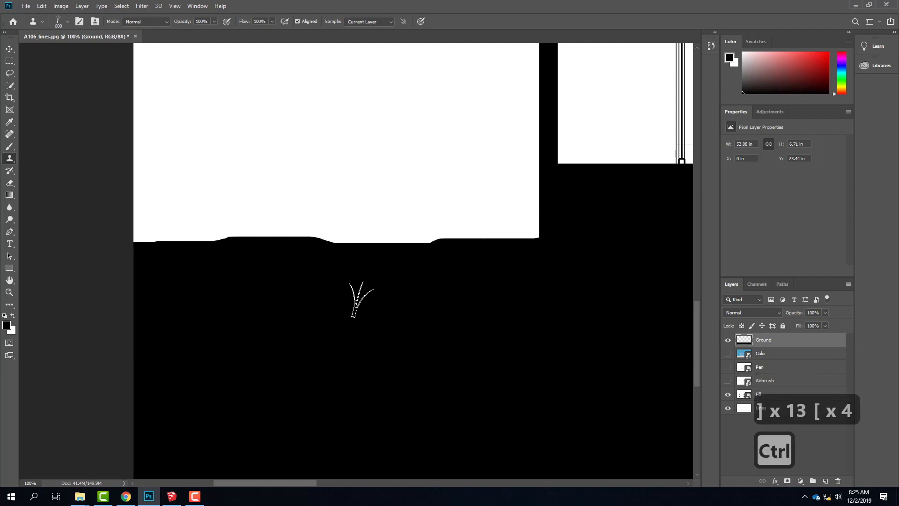
alt+click(371, 250)
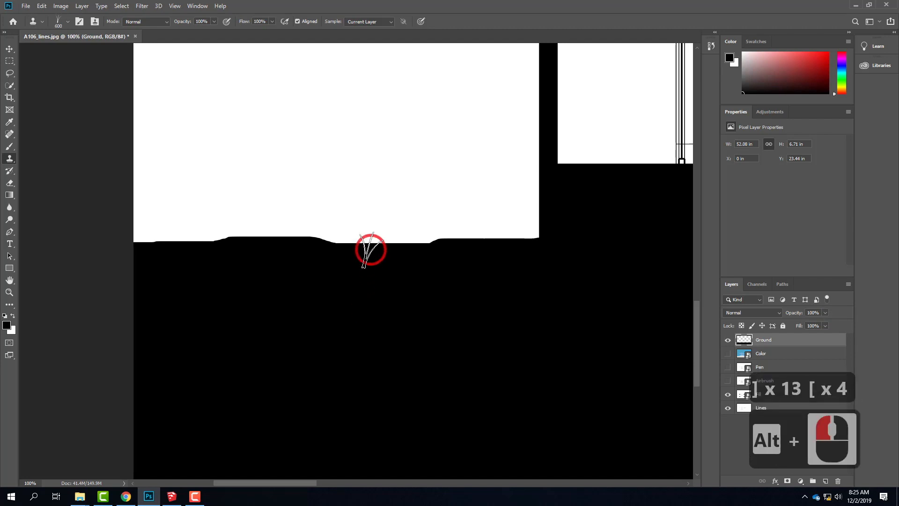
click(352, 239)
click(431, 246)
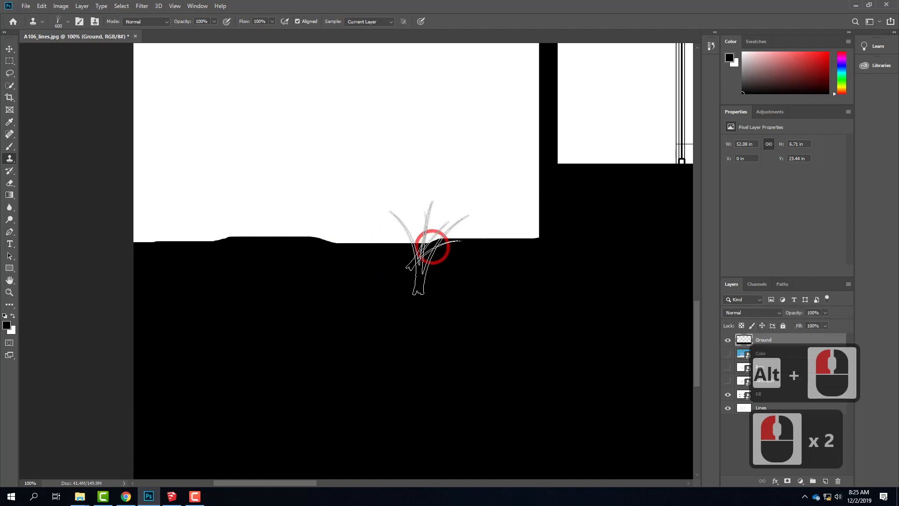
click(395, 233)
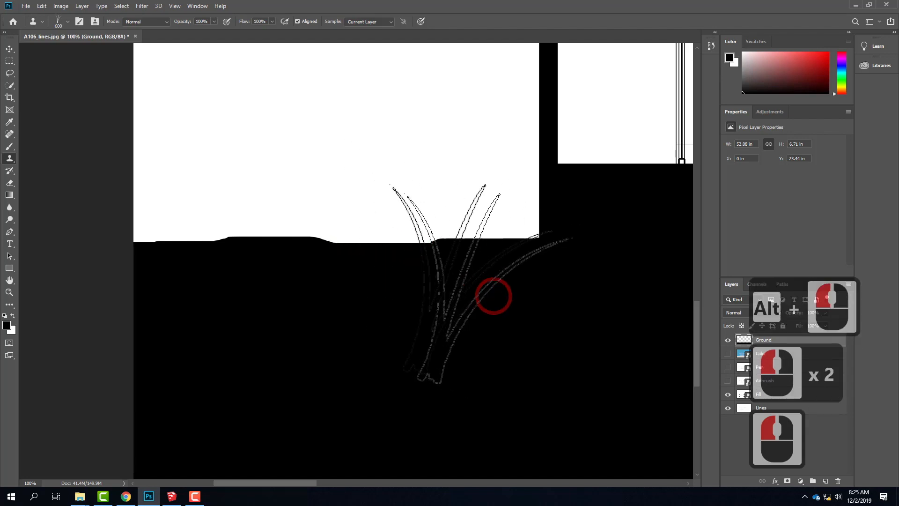
click(363, 222)
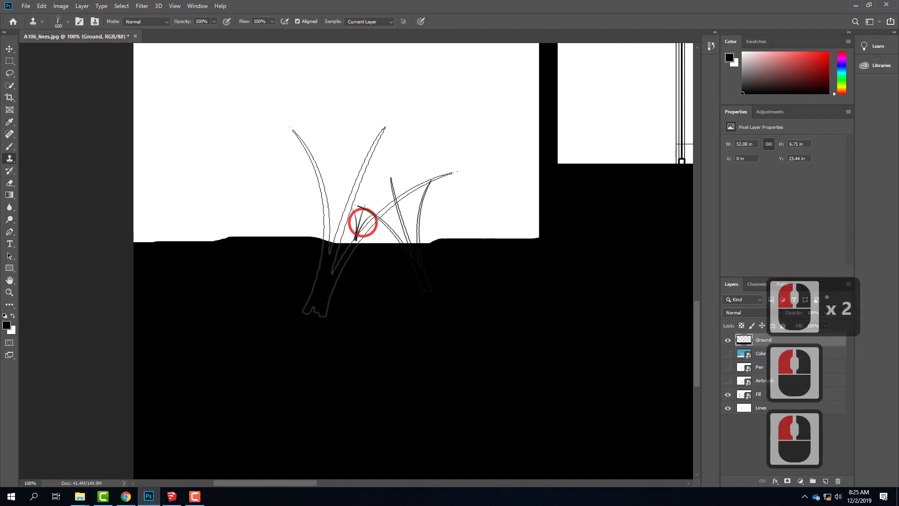
Switch the Clone Stamp to the Soft Round brush from the General Brushes set.
click(67, 22)
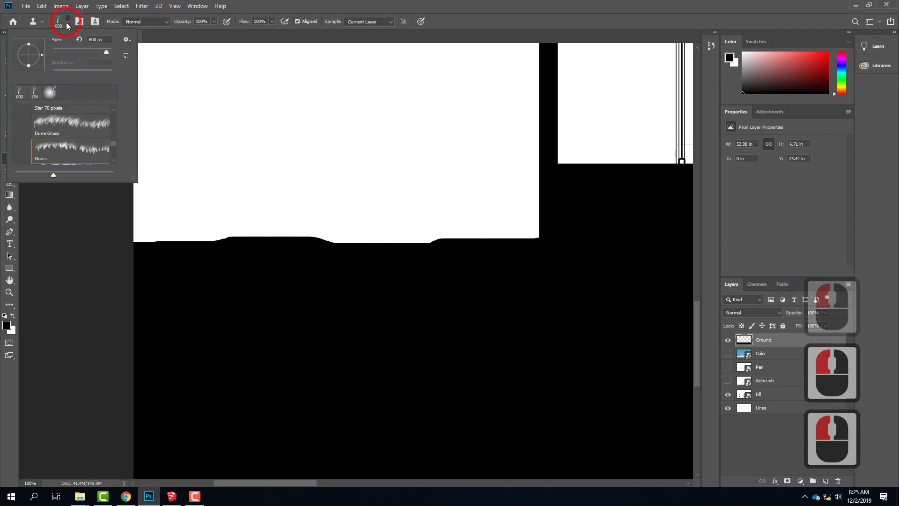
double_click(115, 123)
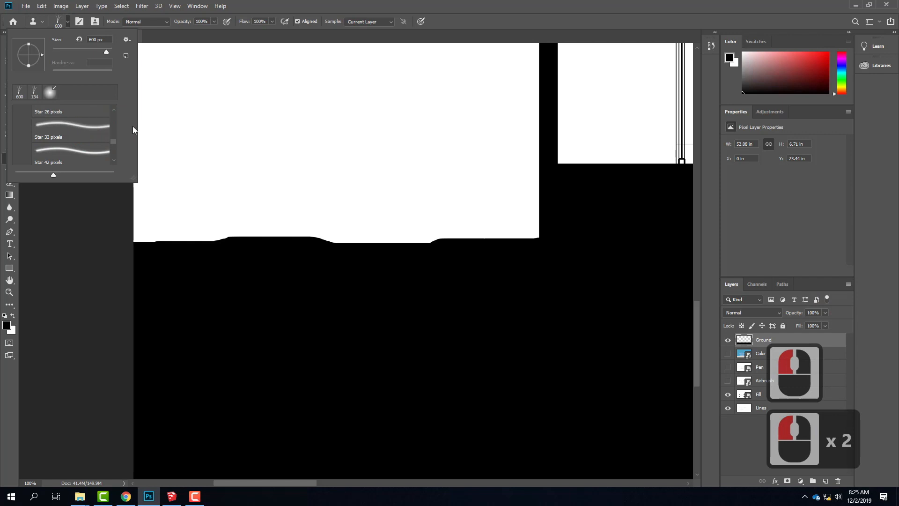
drag(115, 146, 116, 105)
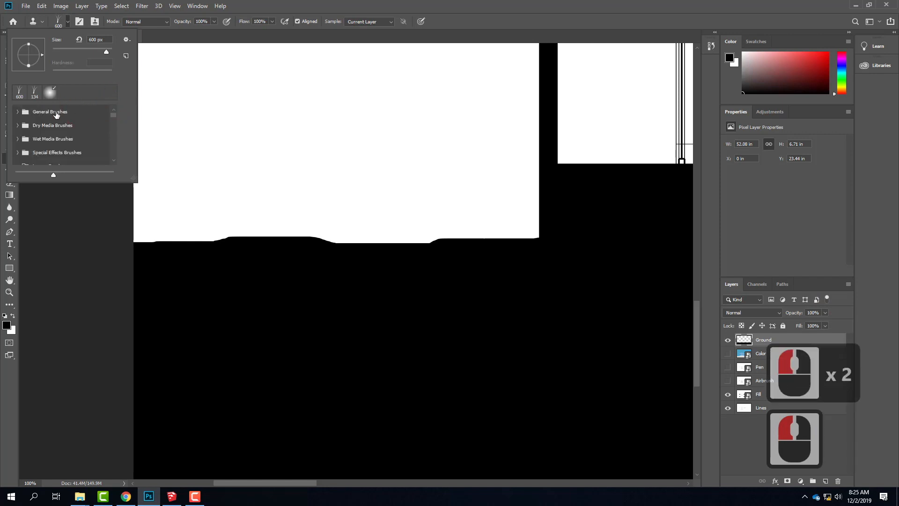
click(56, 114)
click(18, 113)
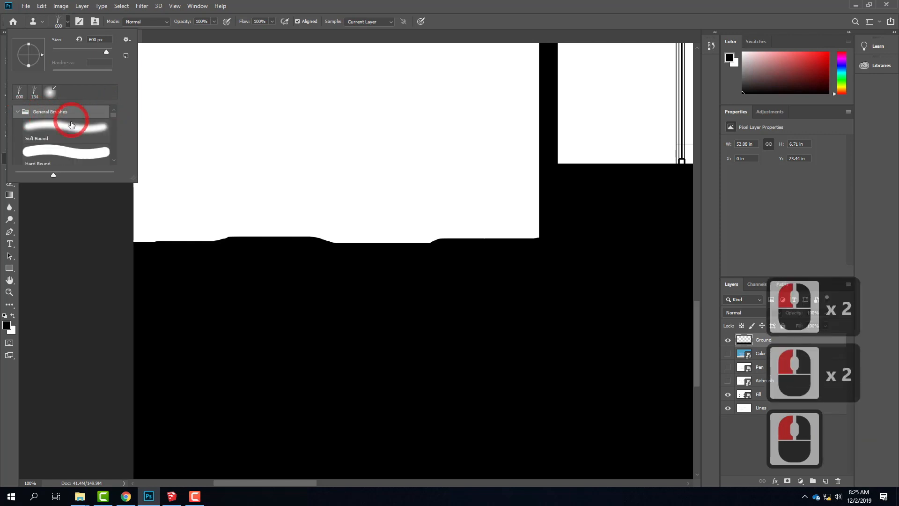
click(69, 124)
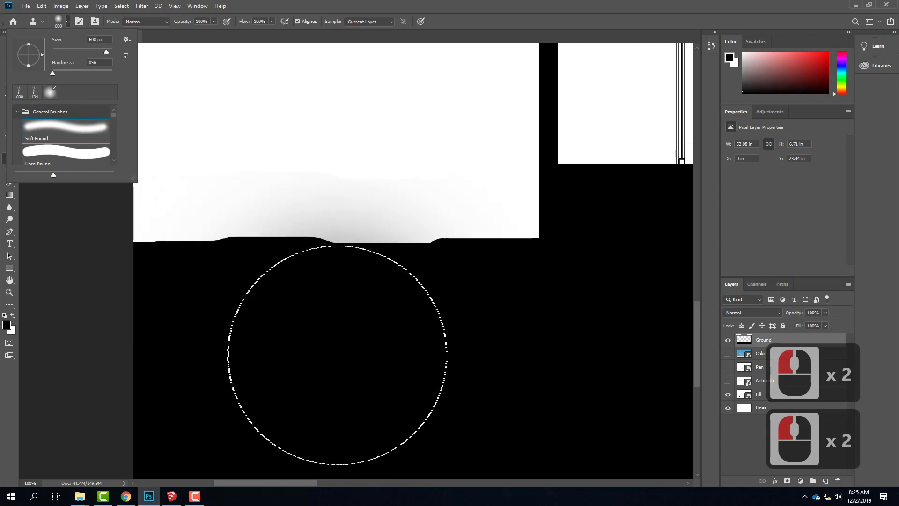
Reduce the Clone Stamp's Soft Round brush to 80 px.
key(bracketleft)
key(bracketleft)
key(bracketleft)
key(bracketleft)
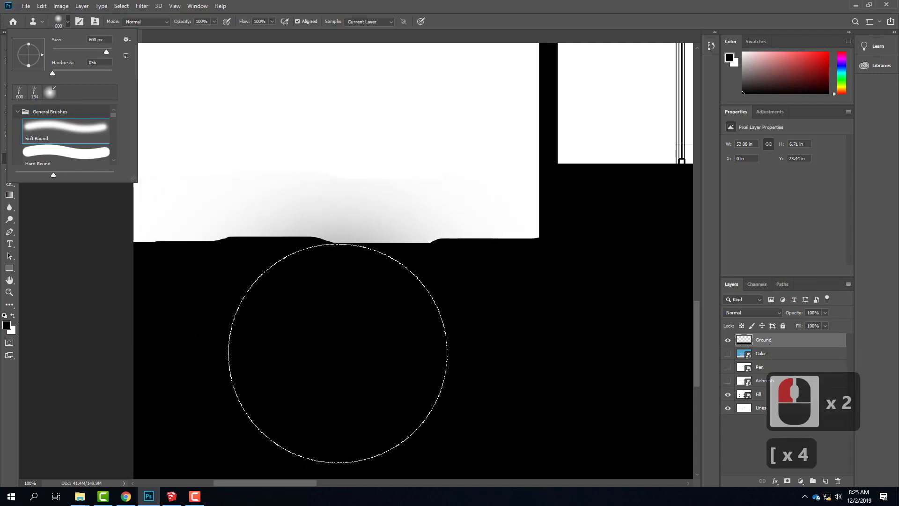
click(67, 24)
click(330, 361)
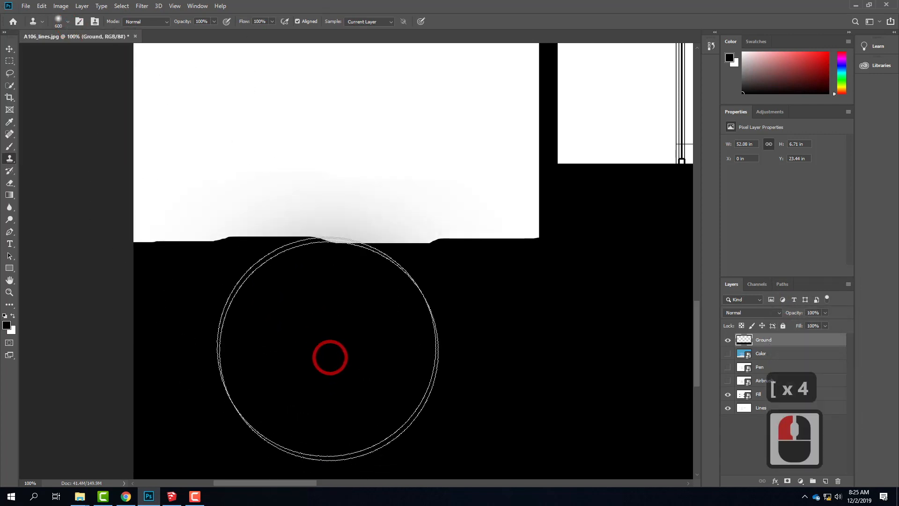
key(bracketleft)
key(bracketleft)
key(bracketleft)
key(bracketleft)
key(bracketleft)
key(bracketleft)
key(bracketleft)
key(bracketleft)
key(bracketleft)
key(bracketleft)
key(bracketleft)
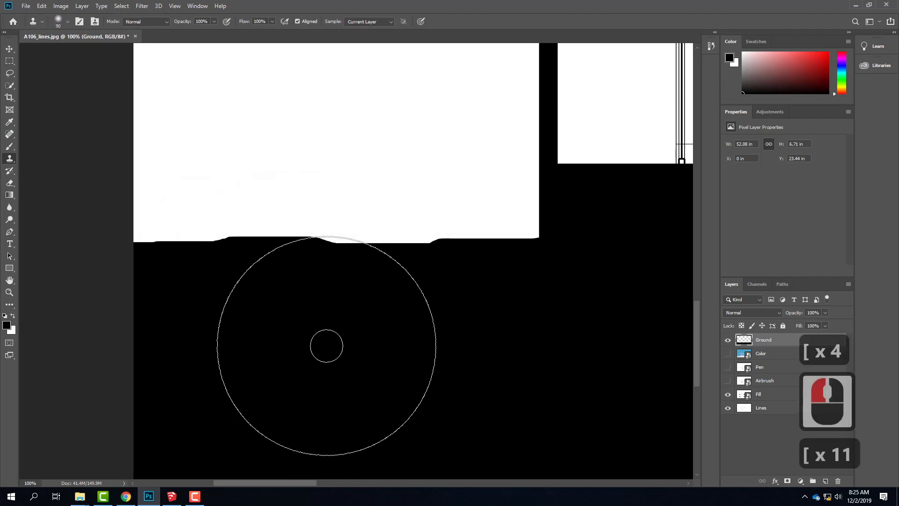
click(8, 158)
click(40, 155)
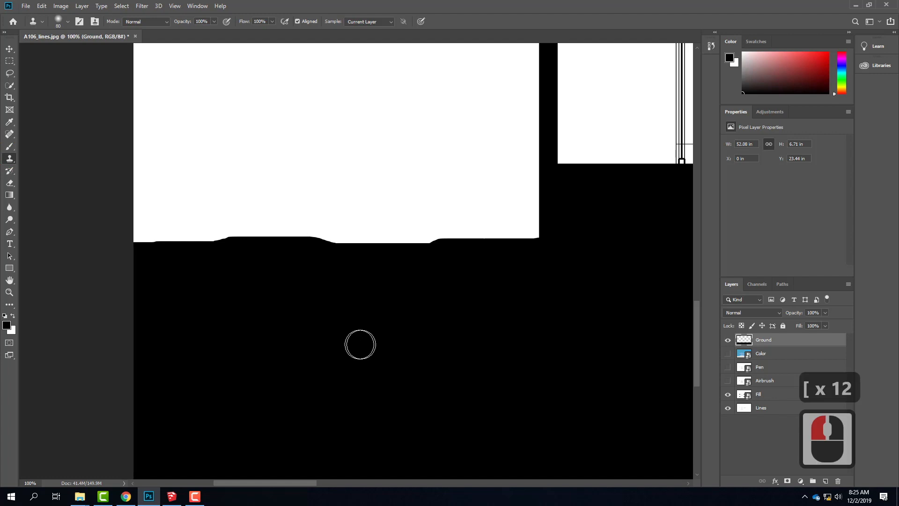
Sample the ground edge at the western dip and try cloning it onto the area just above.
alt+click(351, 245)
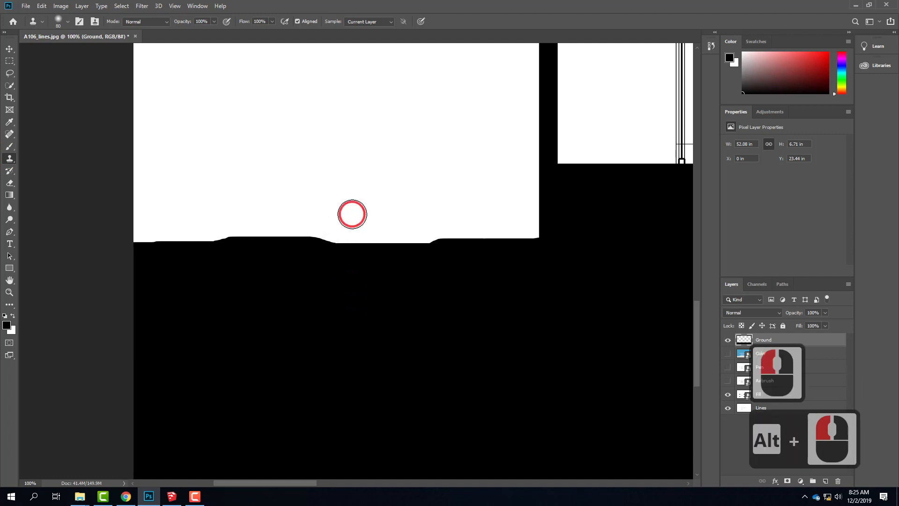
click(352, 241)
click(375, 319)
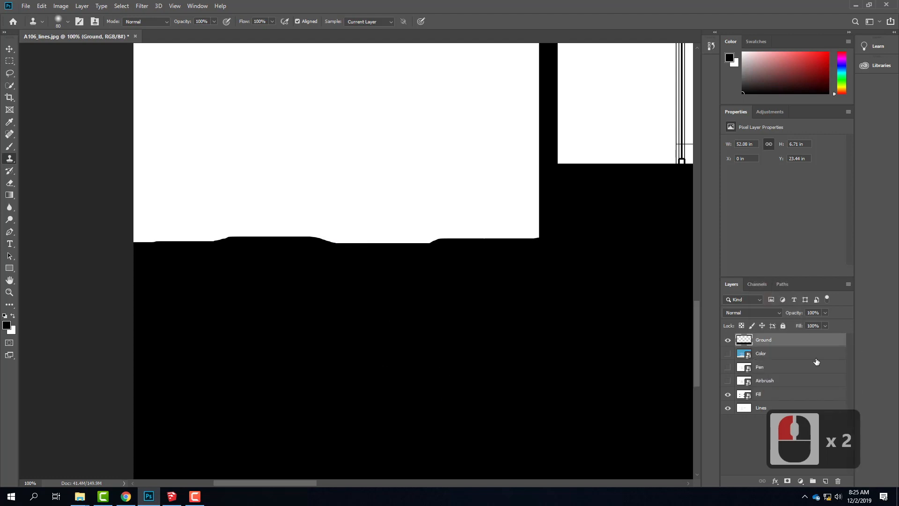
Hide the Fill and Lines layers to isolate Ground, and resample the Clone Stamp at the dip's eastern end.
click(760, 310)
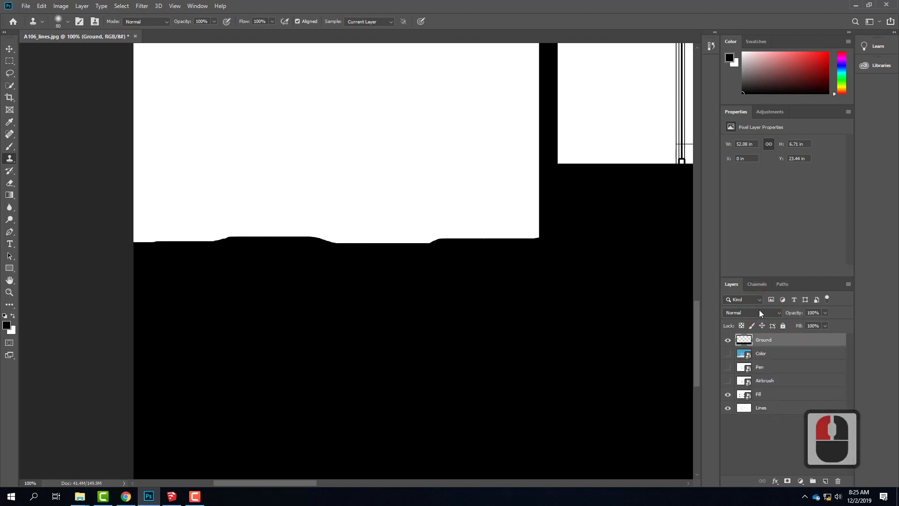
click(728, 411)
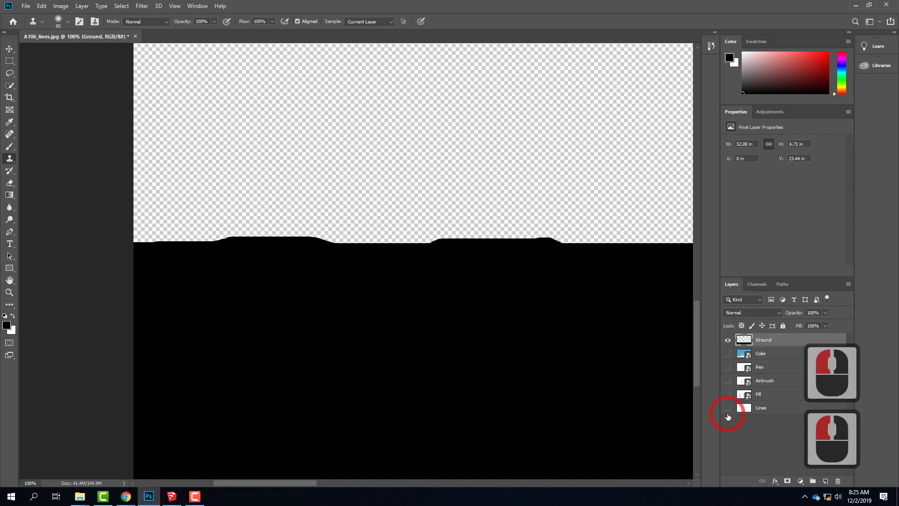
alt+click(420, 239)
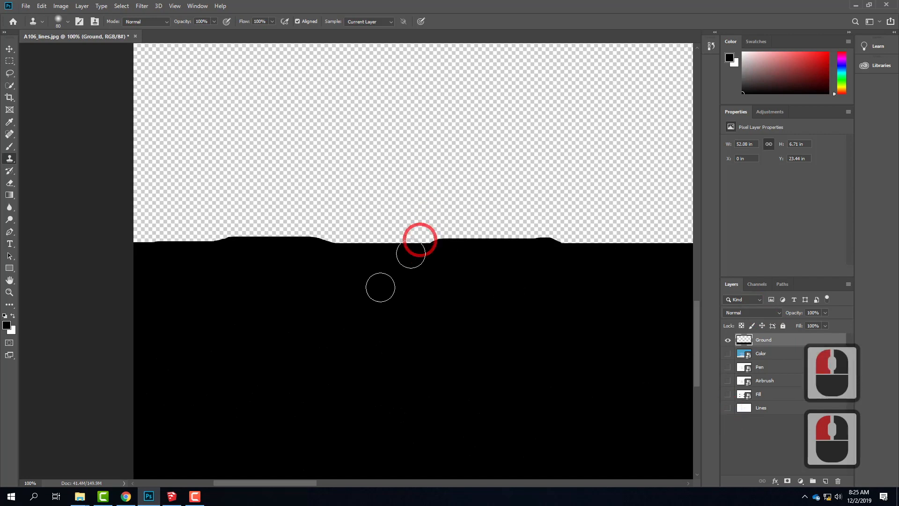
Switch to the Brush tool and load the recently used Grass brush at 134 px.
click(9, 147)
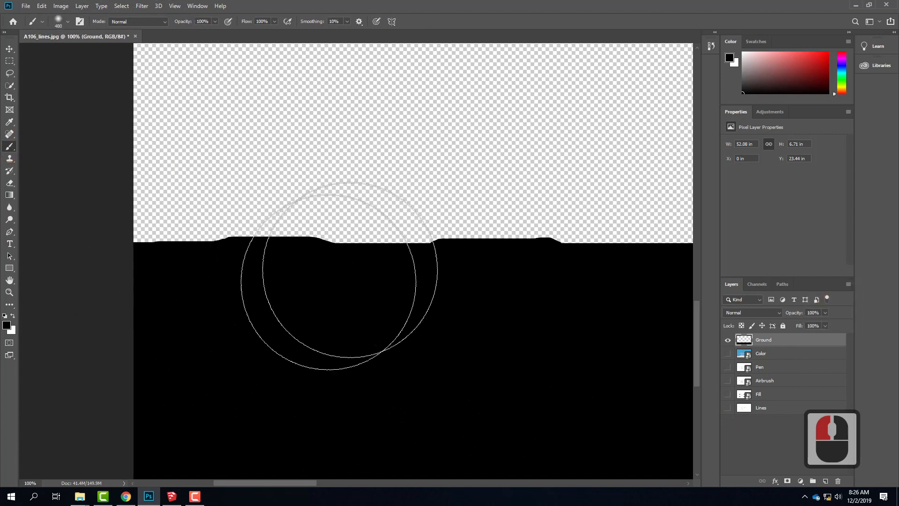
click(43, 22)
click(69, 21)
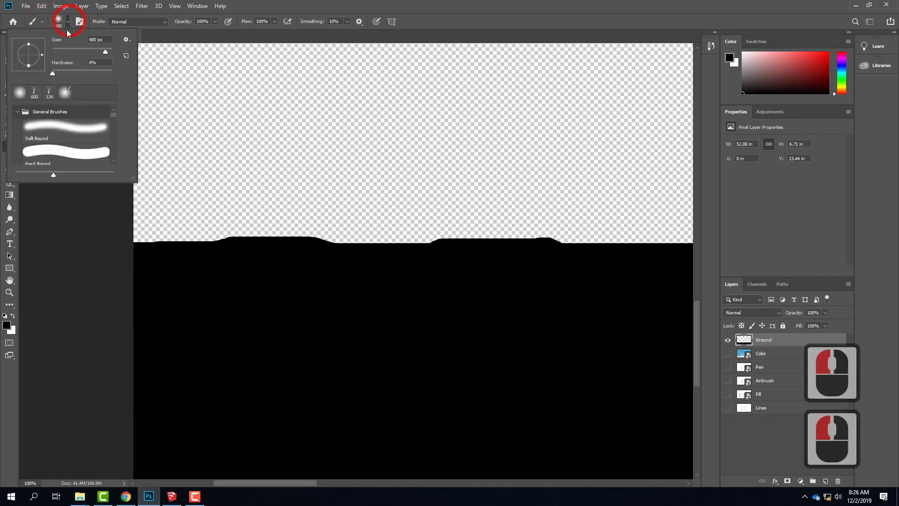
click(46, 93)
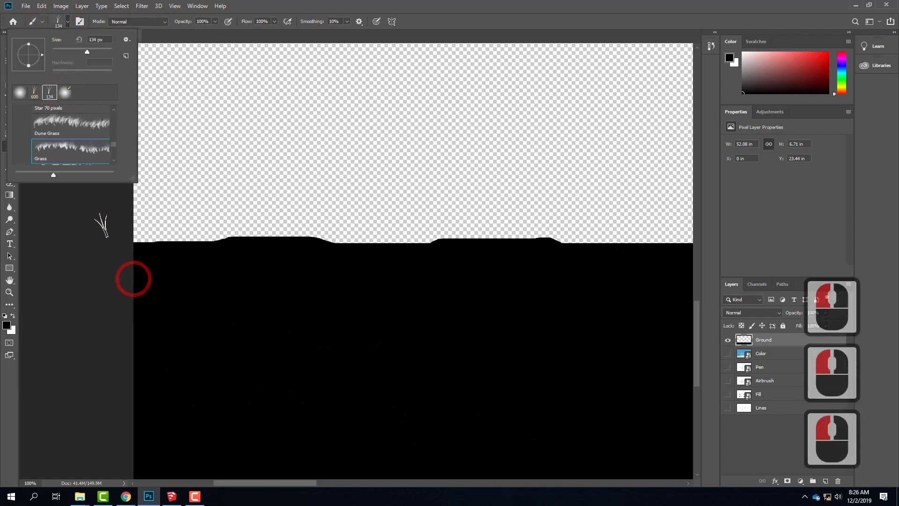
click(67, 23)
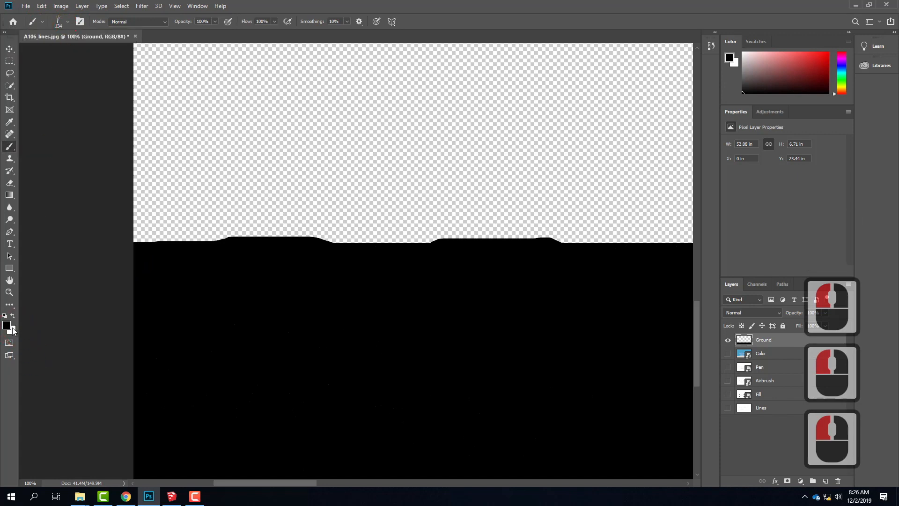
Set the background color to black (000000).
click(11, 330)
click(328, 231)
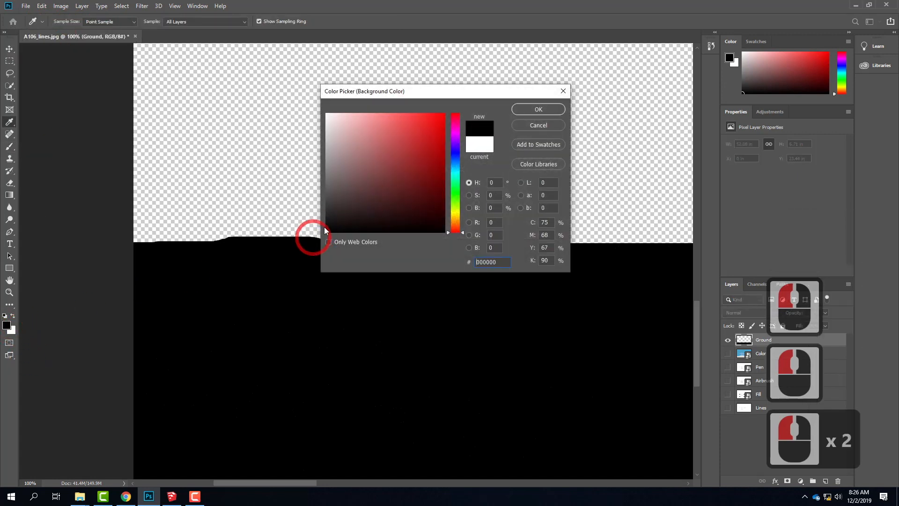
click(520, 110)
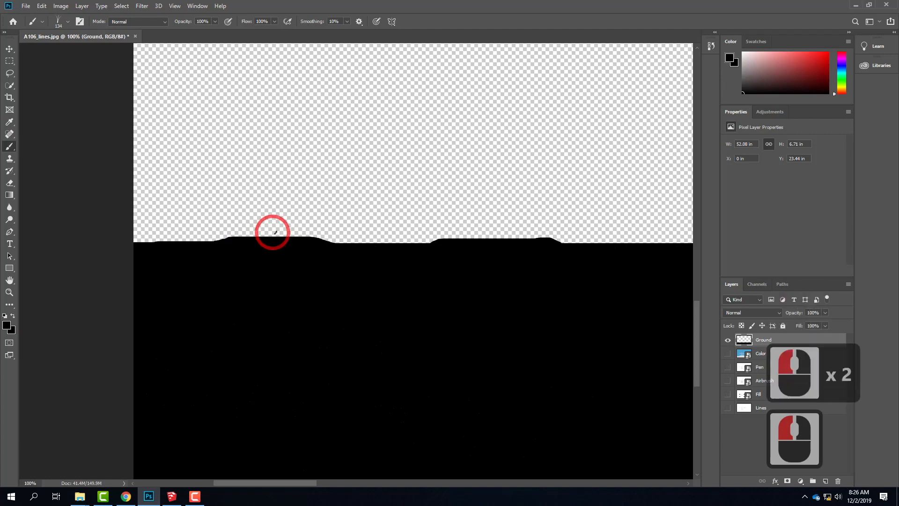
Enlarge the Grass brush to 175 px and try painting grass tufts along the raised part of the western ground line.
click(244, 233)
click(331, 237)
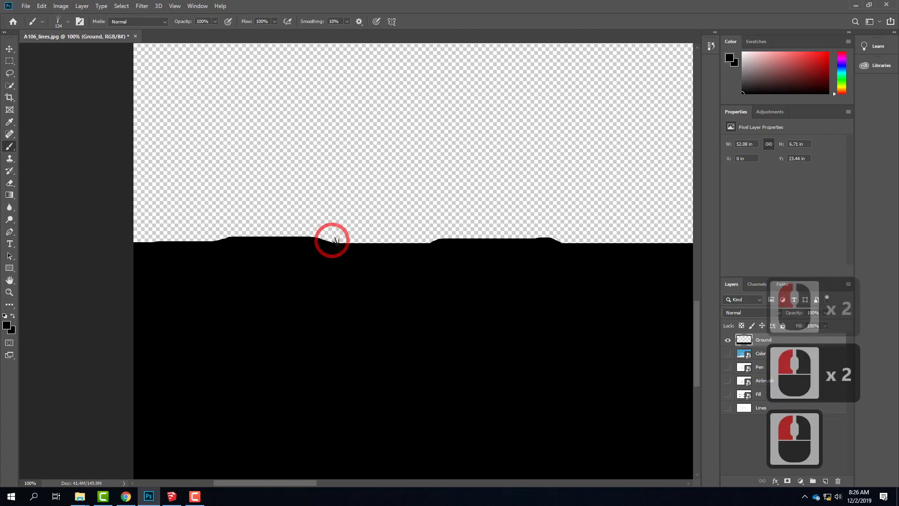
key(bracketright)
key(bracketright)
key(bracketright)
key(bracketright)
key(bracketleft)
key(bracketleft)
drag(328, 237, 287, 238)
click(220, 236)
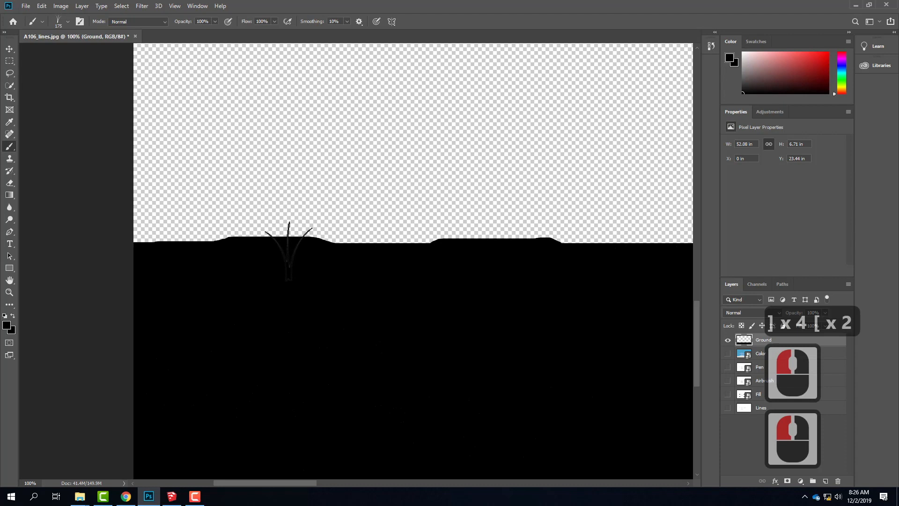
Make the Lines, Fill, Airbrush, Pen and Ground layers visible, leaving the Color layer hidden.
click(728, 341)
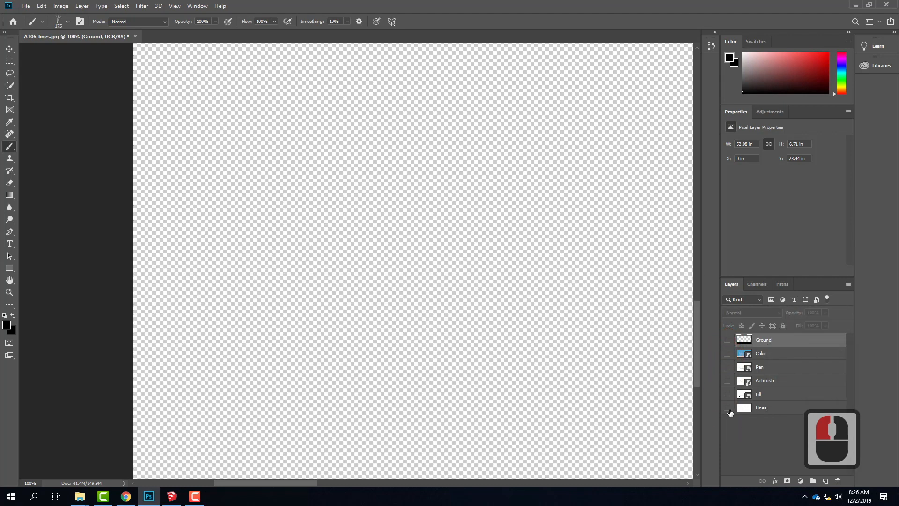
drag(728, 376, 728, 355)
click(728, 355)
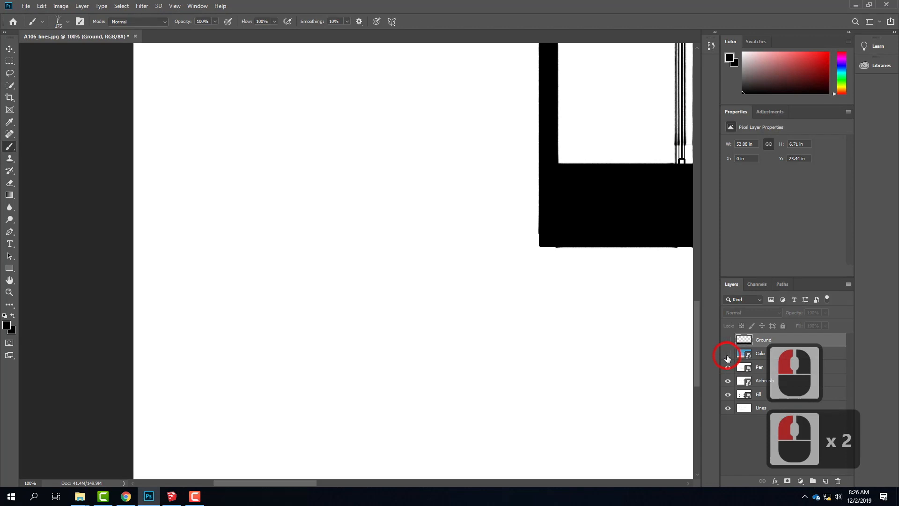
click(728, 340)
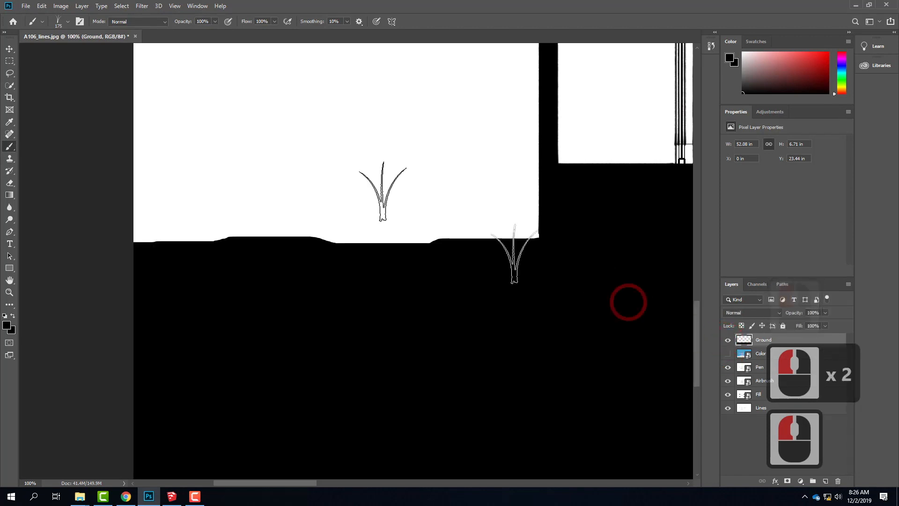
Paint black grass tufts along the ground line west of the house with the 175 px Grass brush.
drag(510, 242, 224, 280)
drag(158, 273, 247, 279)
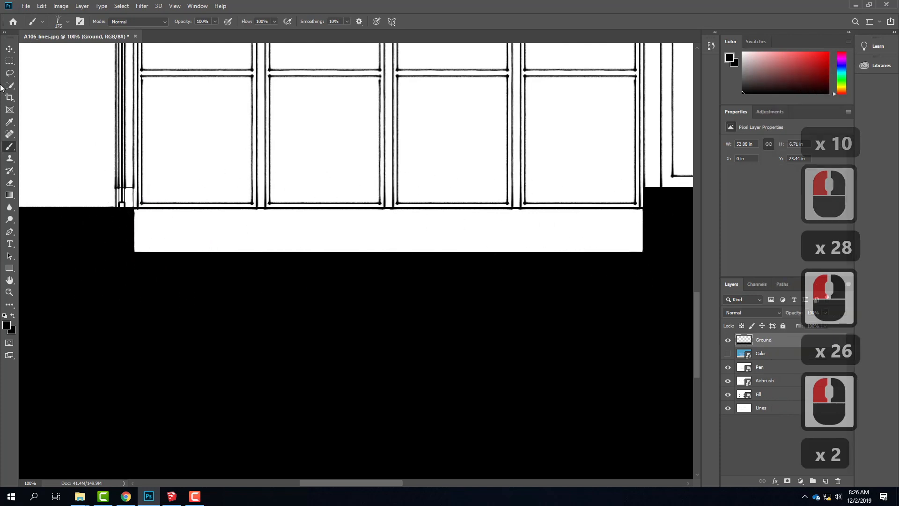
Select the white strip beneath the four-bay glazed wall with a rectangular marquee and paint it black with the 175 px Hard Round brush.
click(9, 60)
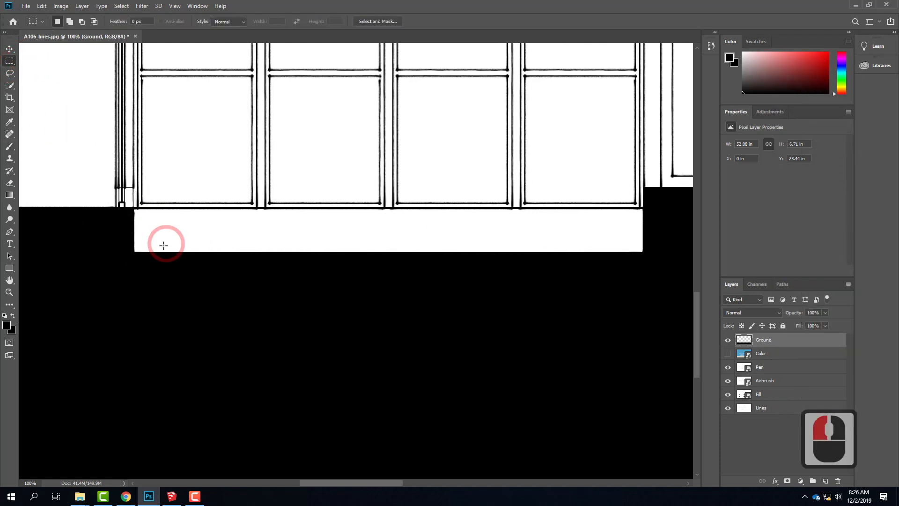
drag(128, 209, 652, 265)
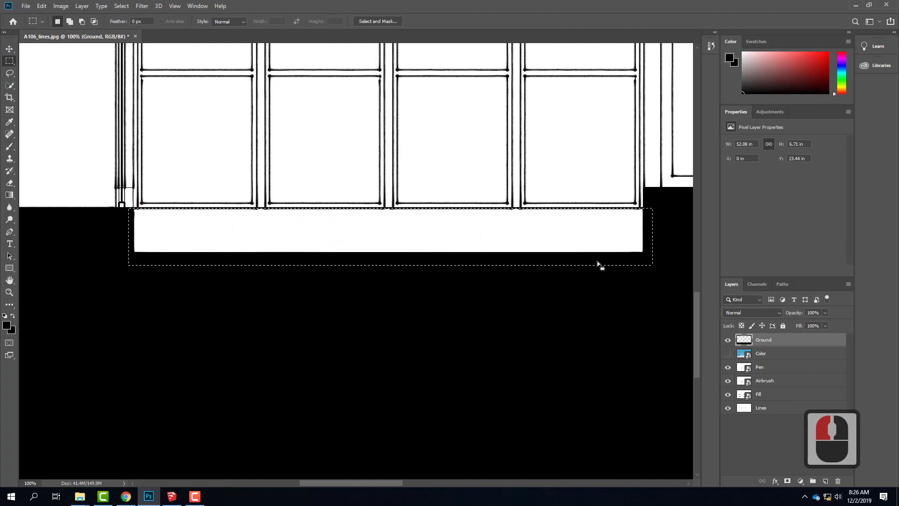
click(10, 147)
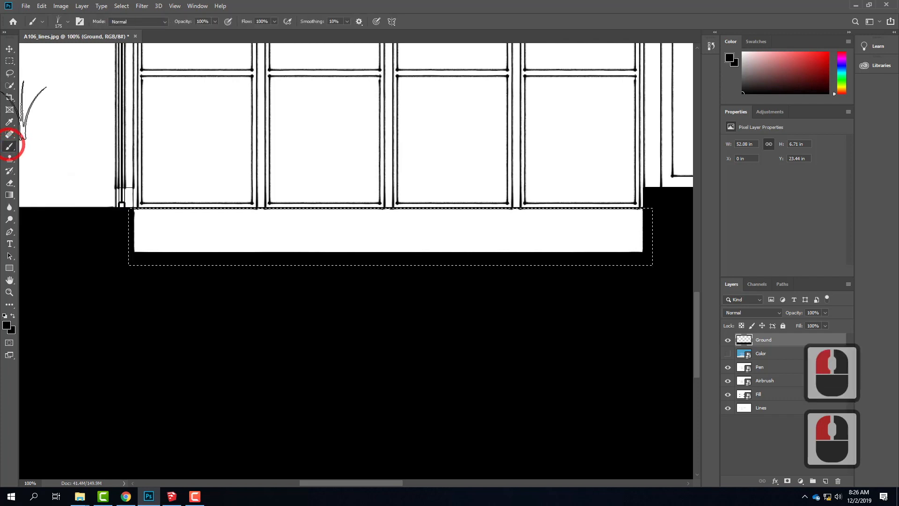
click(68, 22)
click(50, 92)
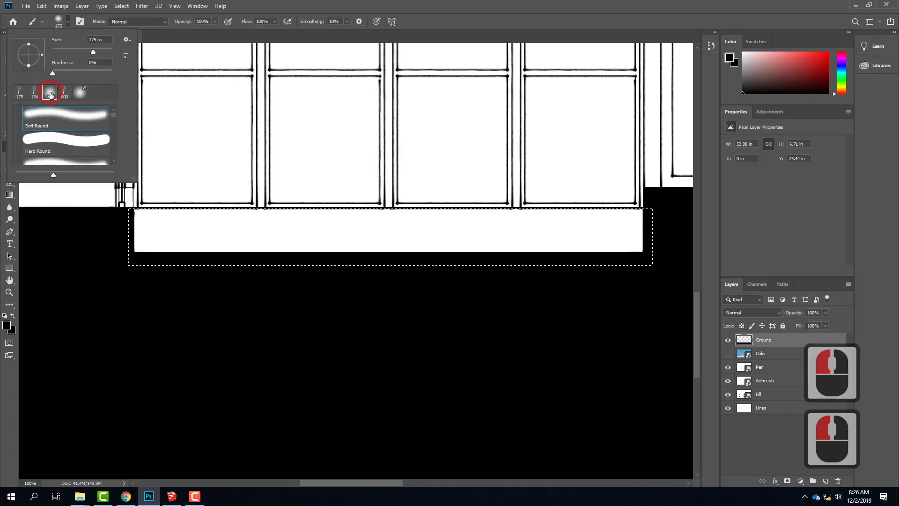
click(51, 139)
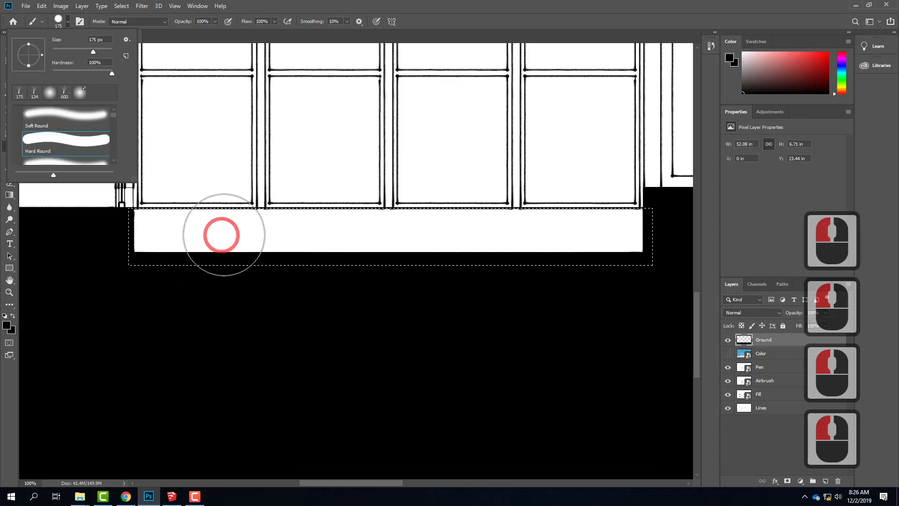
click(68, 21)
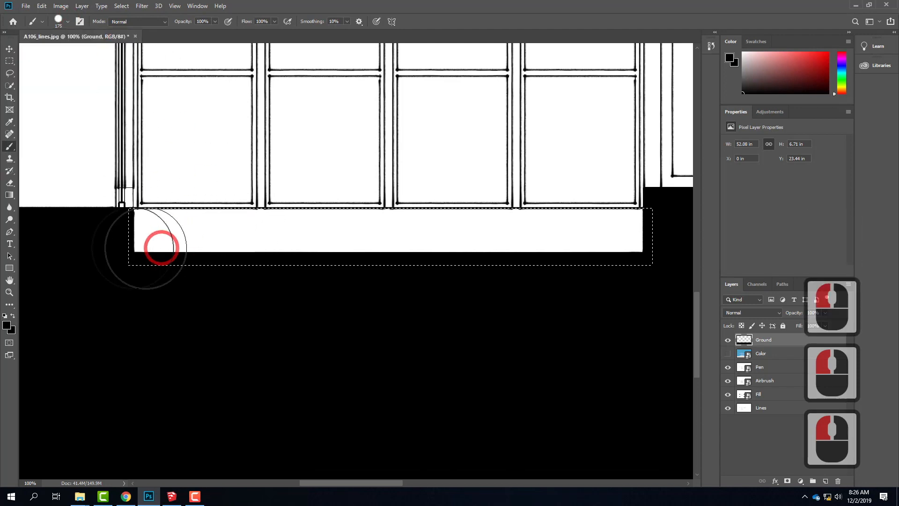
mouse_move(232, 249)
mouse_down()
mouse_move(146, 248)
mouse_move(300, 233)
mouse_move(678, 232)
mouse_up()
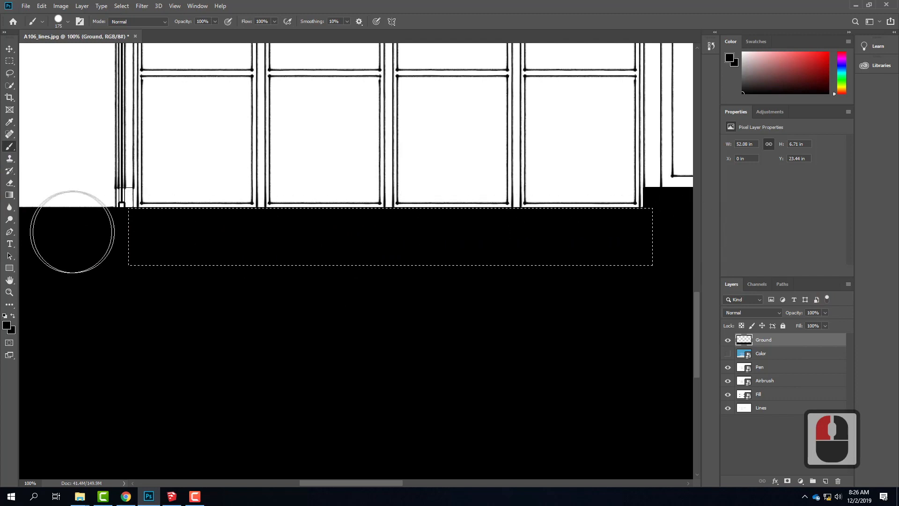
Clear the rectangular selection below the glazed wall and fit the whole section drawing in view.
click(9, 61)
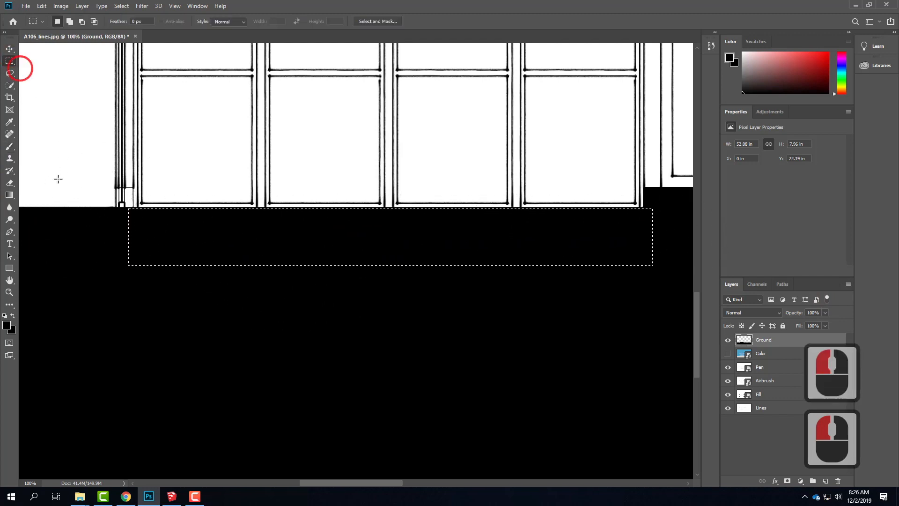
click(68, 267)
click(175, 281)
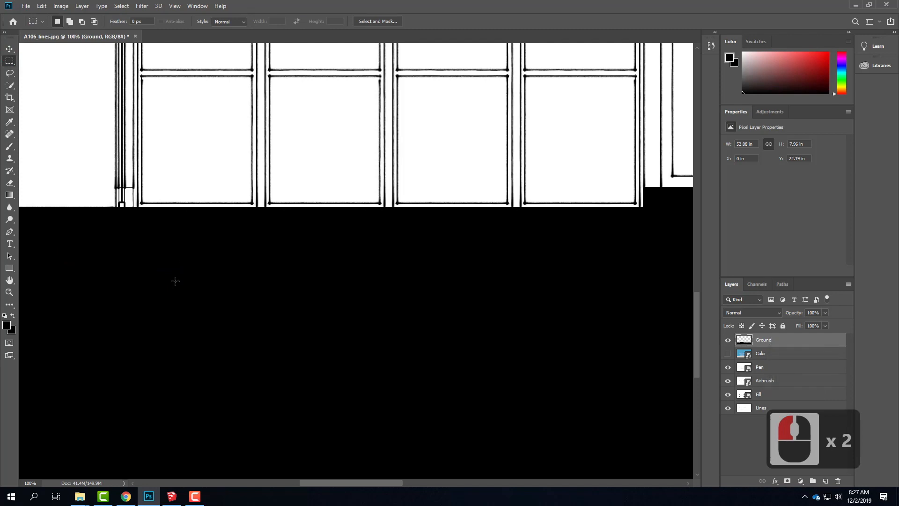
key(ctrl+0)
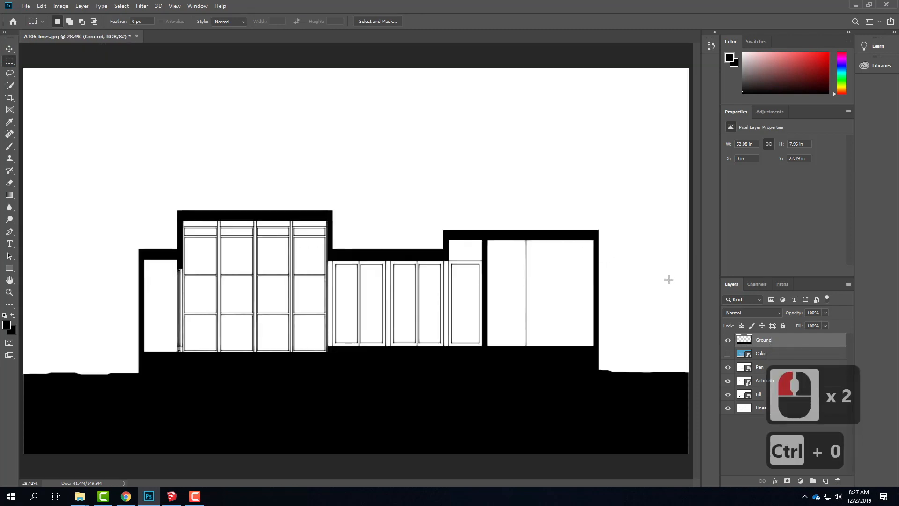
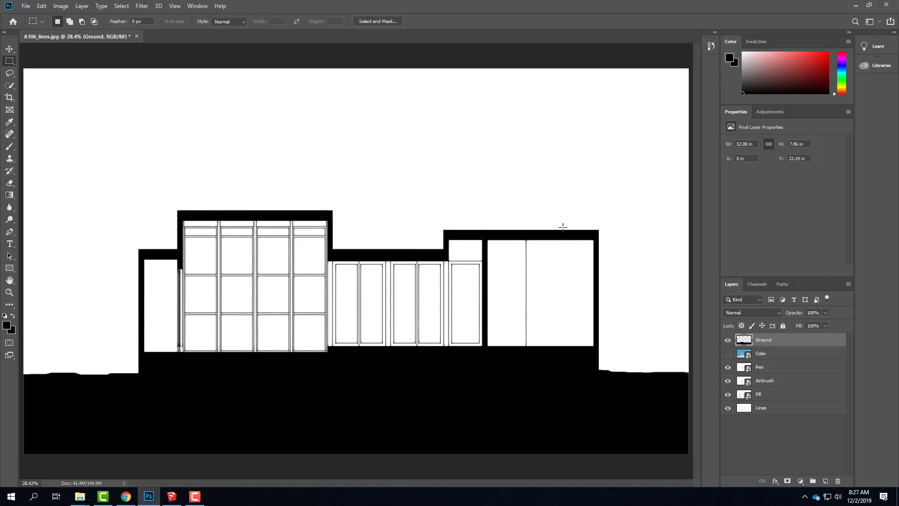
scroll(235, 231, down, 5)
Switch to Chrome and open images.google.com in a new tab.
click(127, 498)
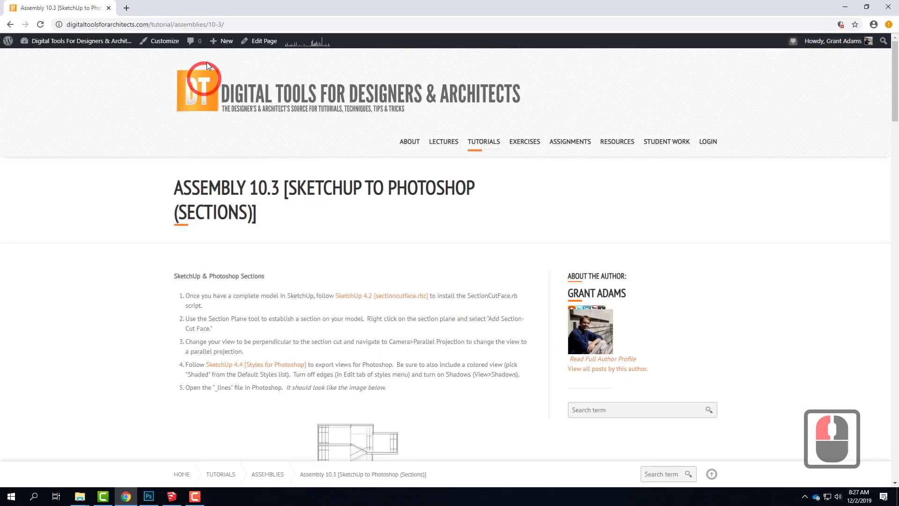
click(127, 9)
text(jse)
key(BackSpace)
key(BackSpace)
key(BackSpace)
text(se)
key(BackSpace)
key(BackSpace)
key(BackSpace)
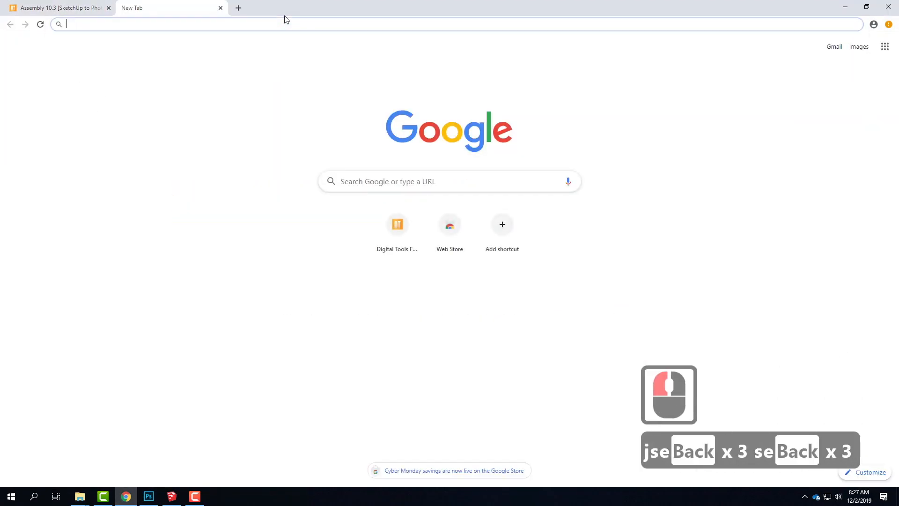
text(images.google.com)
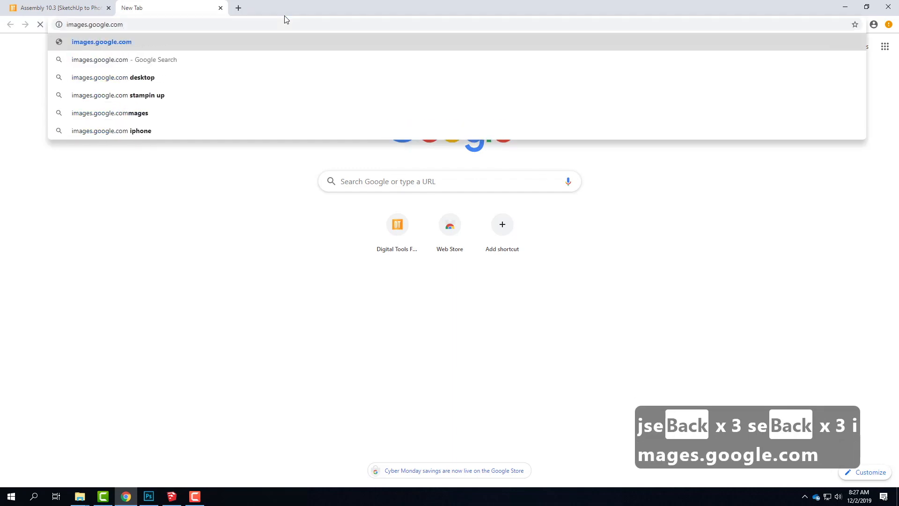
key(Return)
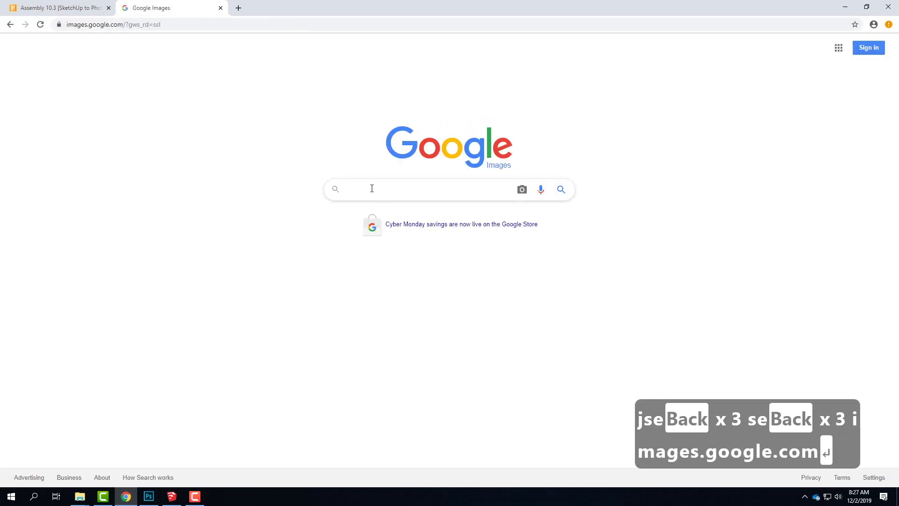
Search Google Images for "yosemite meadow".
click(371, 188)
text(yos)
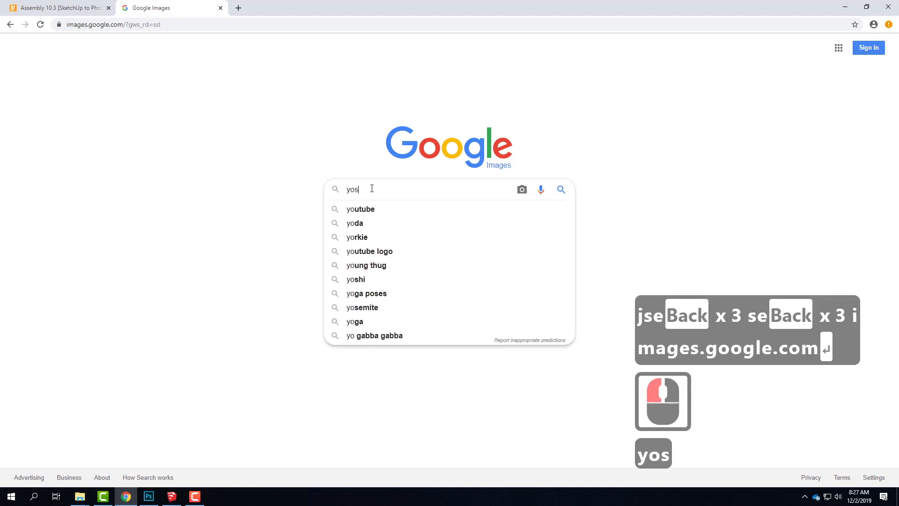
text(emite meadow)
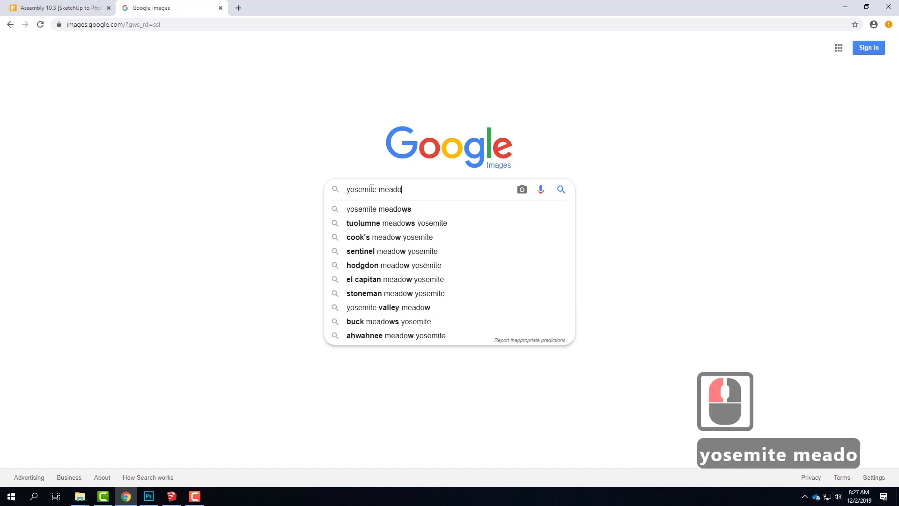
key(Return)
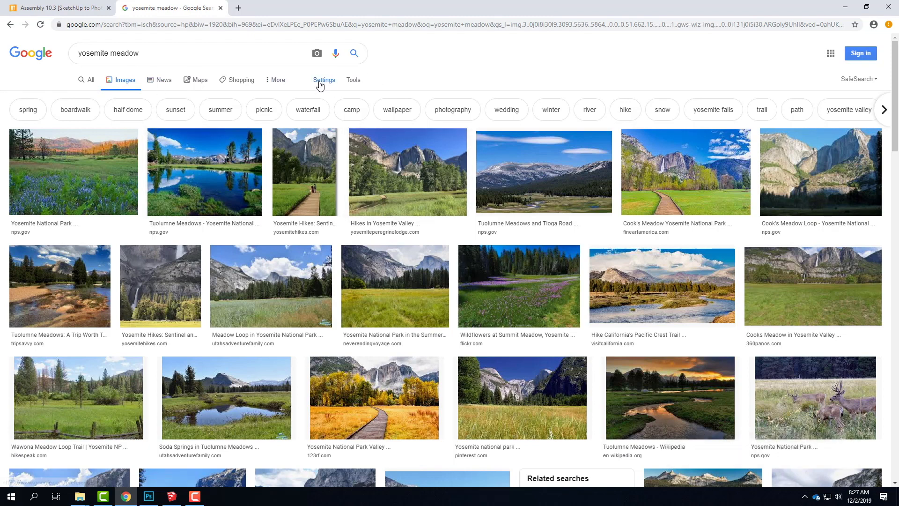
Filter the image results to those labeled for noncommercial reuse with modification and to the Large size.
click(354, 82)
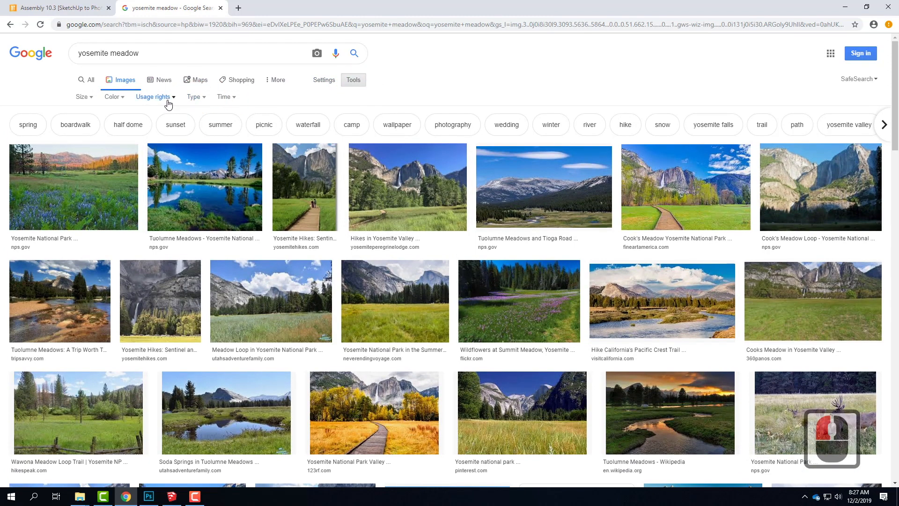
click(162, 96)
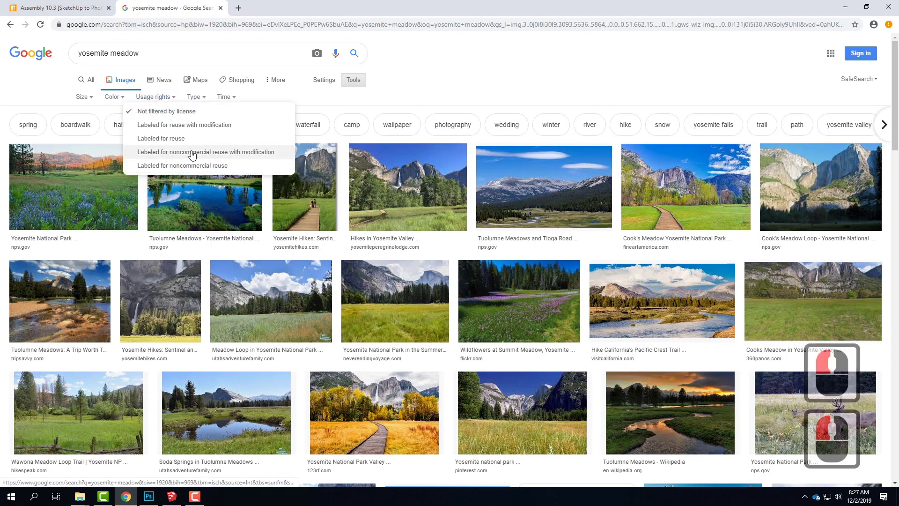
click(172, 157)
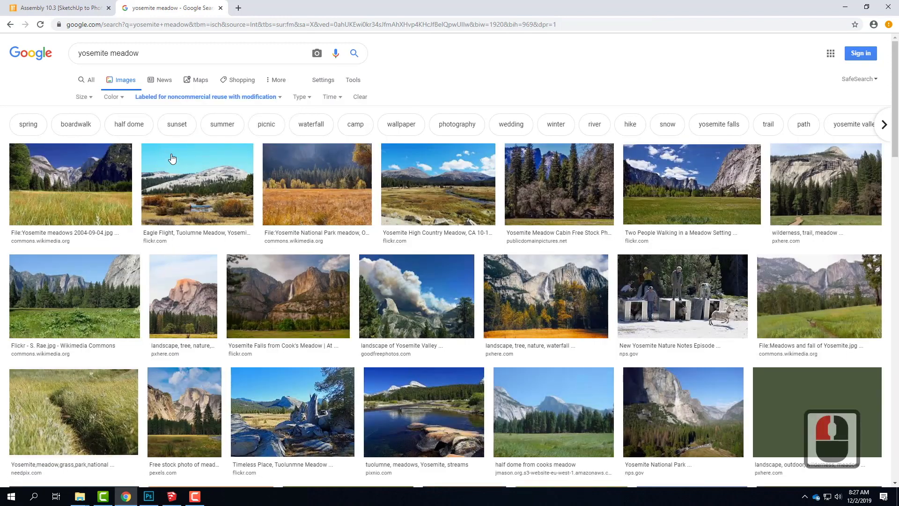
click(83, 97)
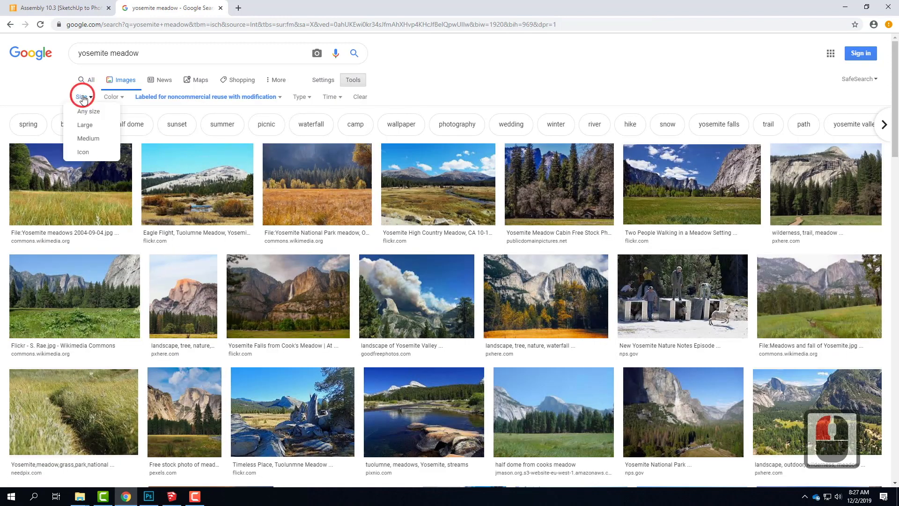
click(86, 125)
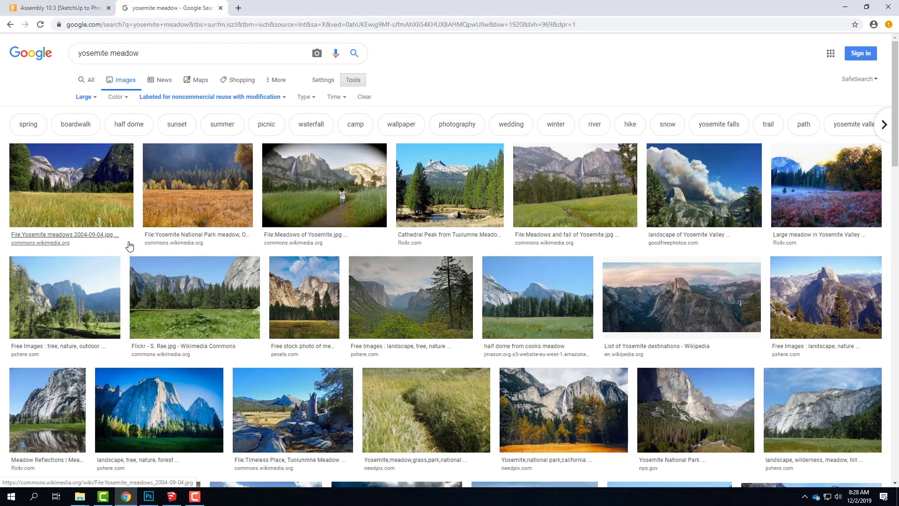
Browse the filtered meadow photos and open the 4320 × 2880 Yosemite meadow result from commons.wikimedia.org in a new tab.
scroll(349, 341, down, 2)
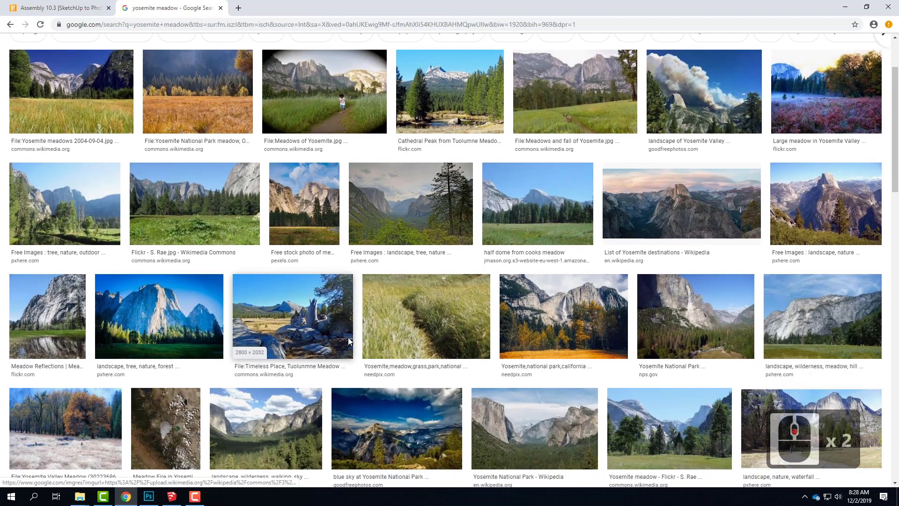
scroll(347, 337, up, 1)
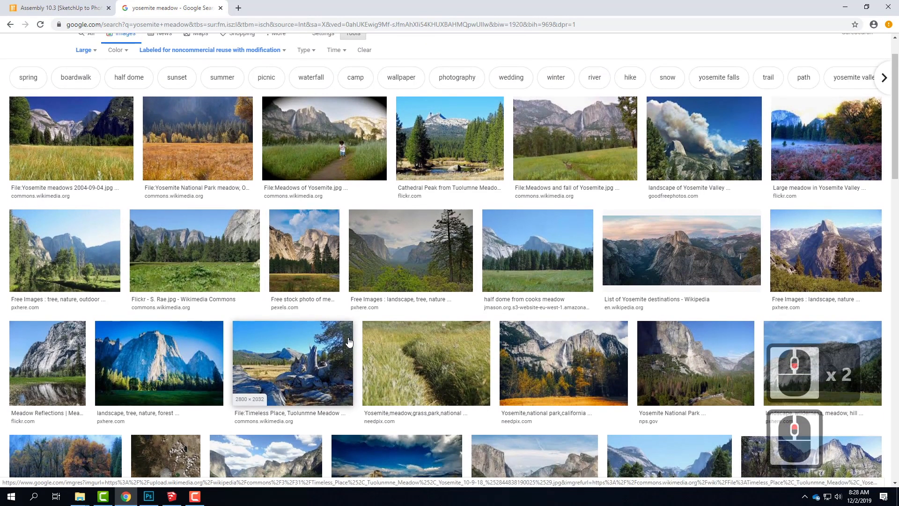
scroll(349, 342, down, 2)
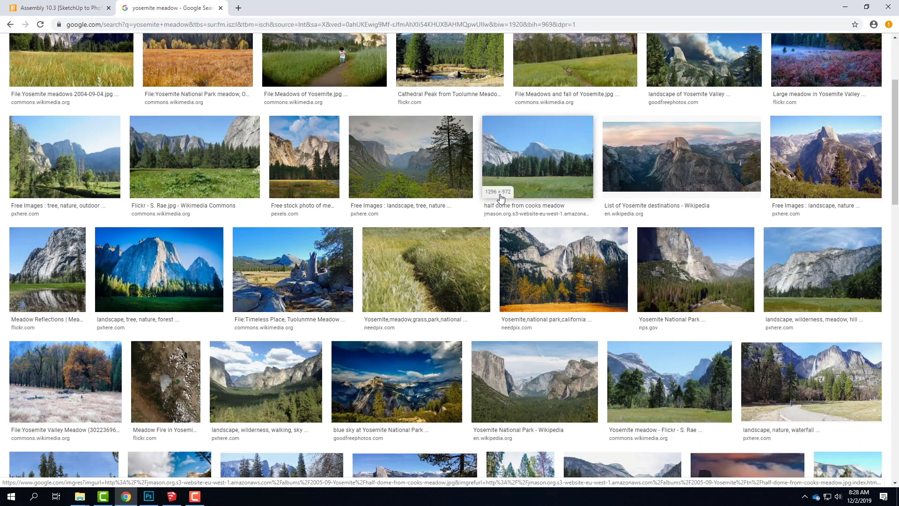
scroll(505, 198, down, 2)
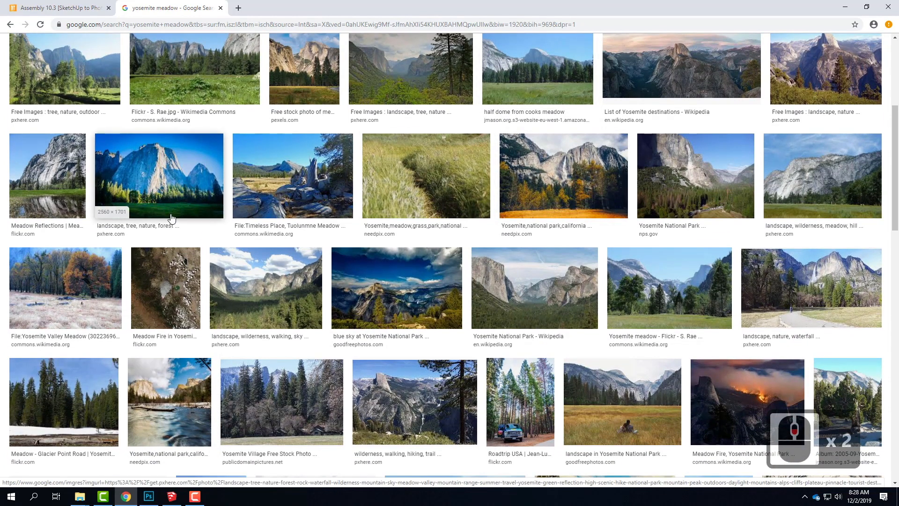
scroll(168, 221, down, 1)
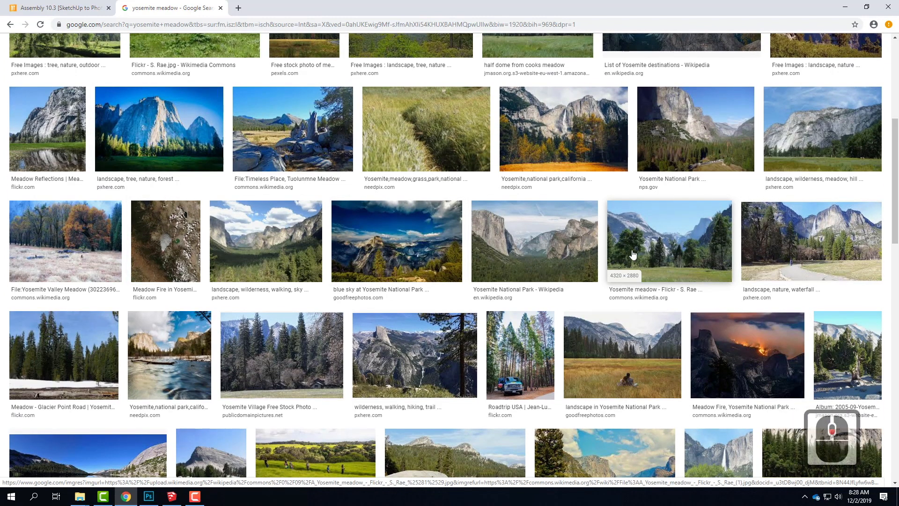
right_click(664, 253)
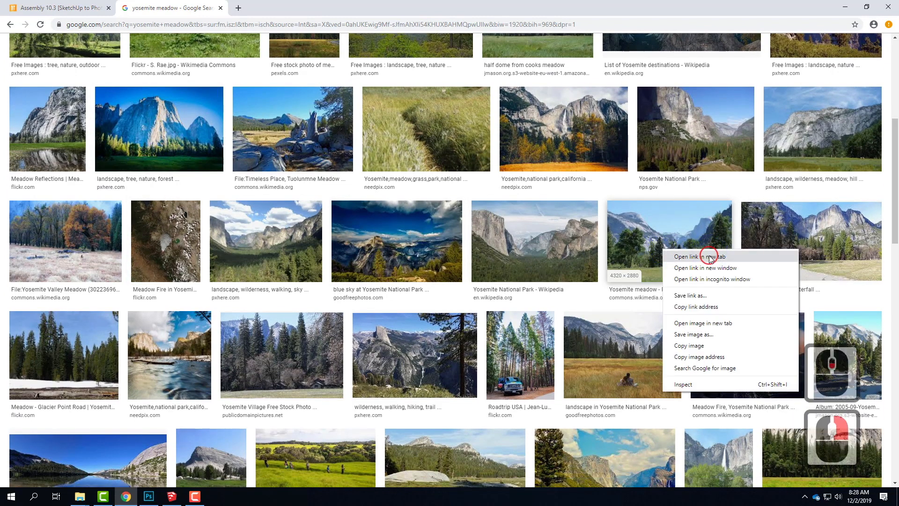
click(698, 257)
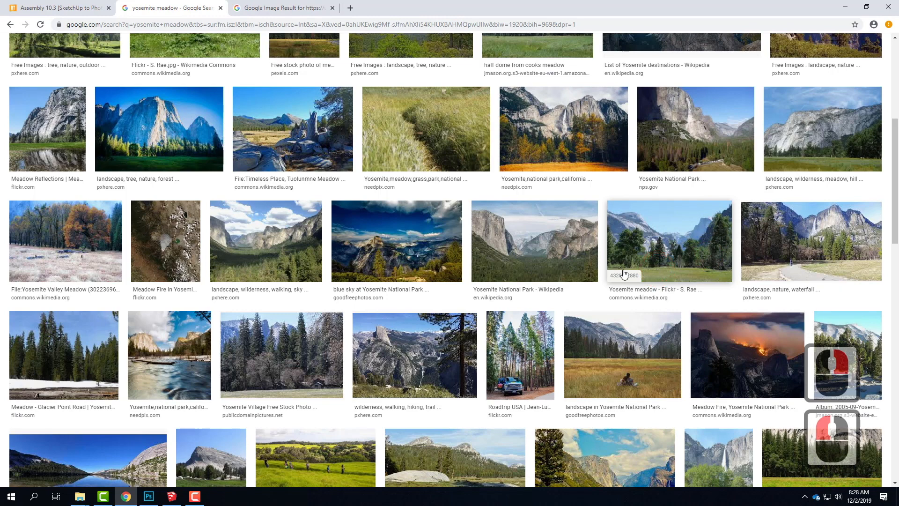
Find the 2273 × 1521 photo of a couple in a Yosemite meadow and open its source page on goodfreephotos.com.
scroll(609, 237, up, 2)
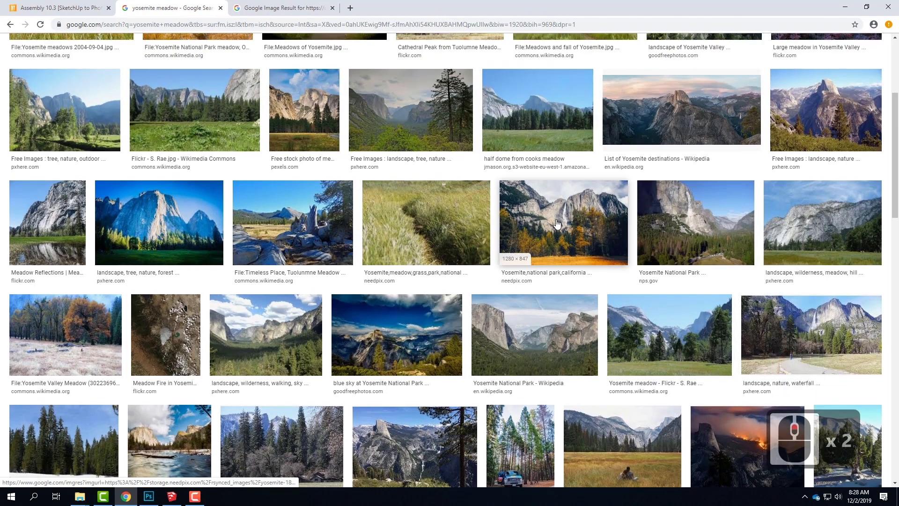
scroll(557, 223, down, 5)
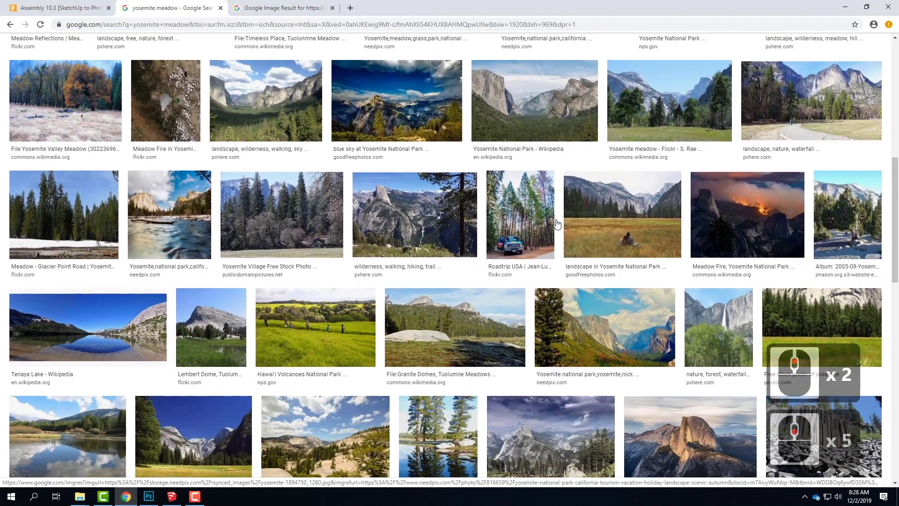
scroll(558, 224, down, 1)
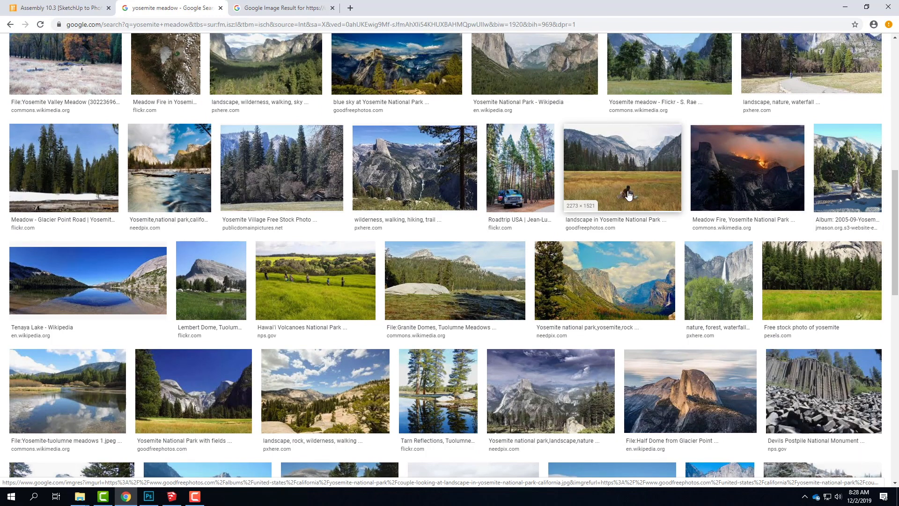
click(629, 187)
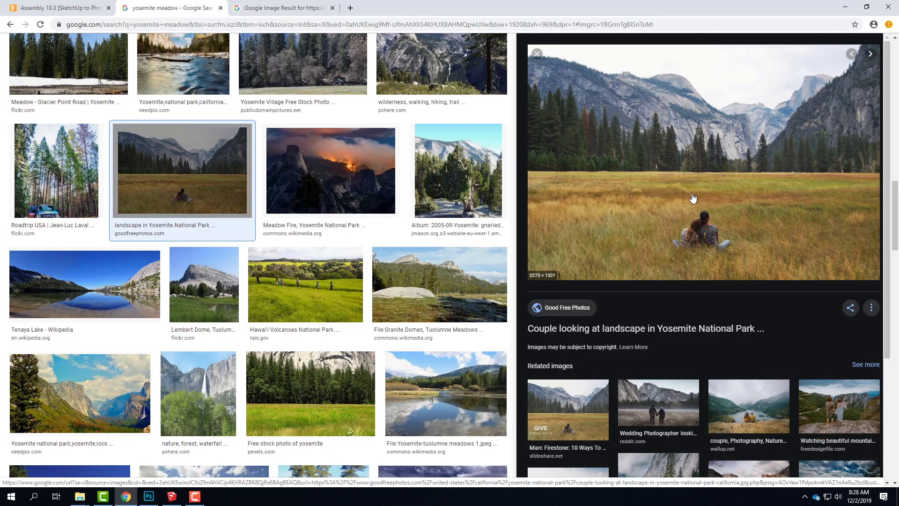
click(669, 207)
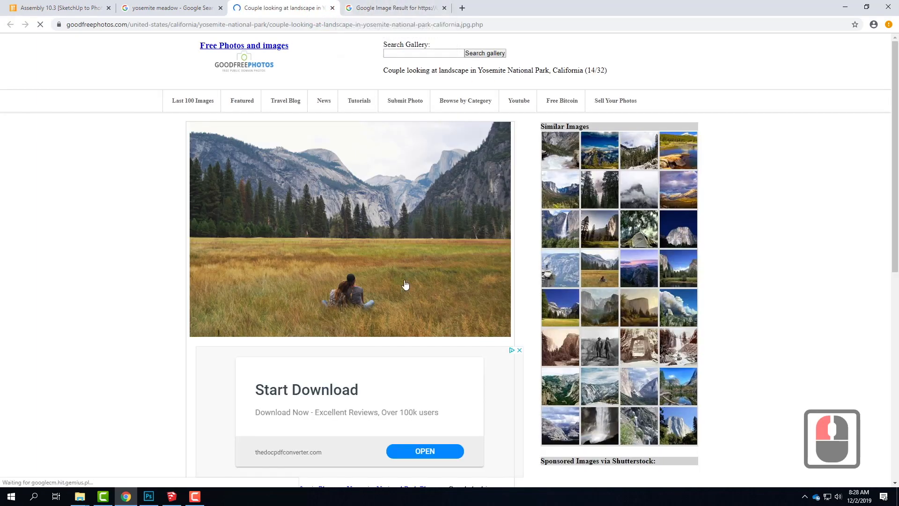
Open the high-resolution version of the couple in the Yosemite meadow photo from its goodfreephotos.com page at full size.
scroll(432, 268, down, 8)
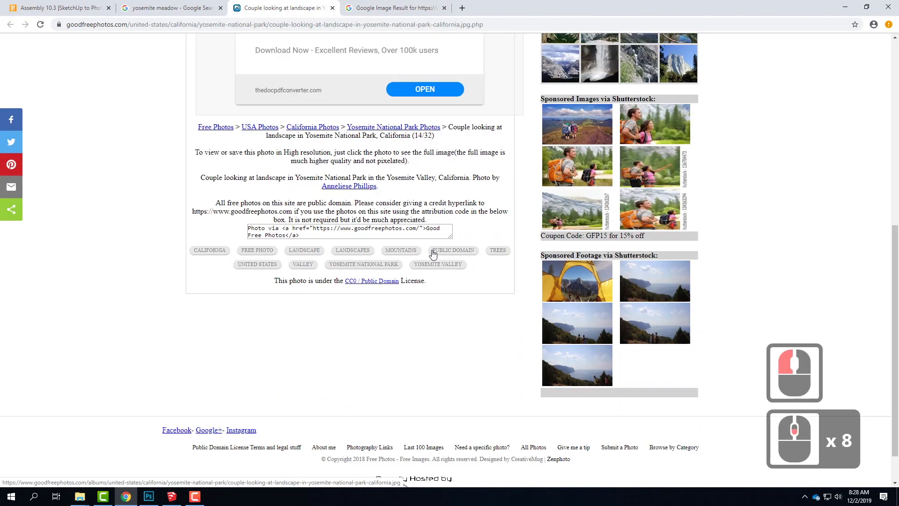
scroll(432, 257, up, 4)
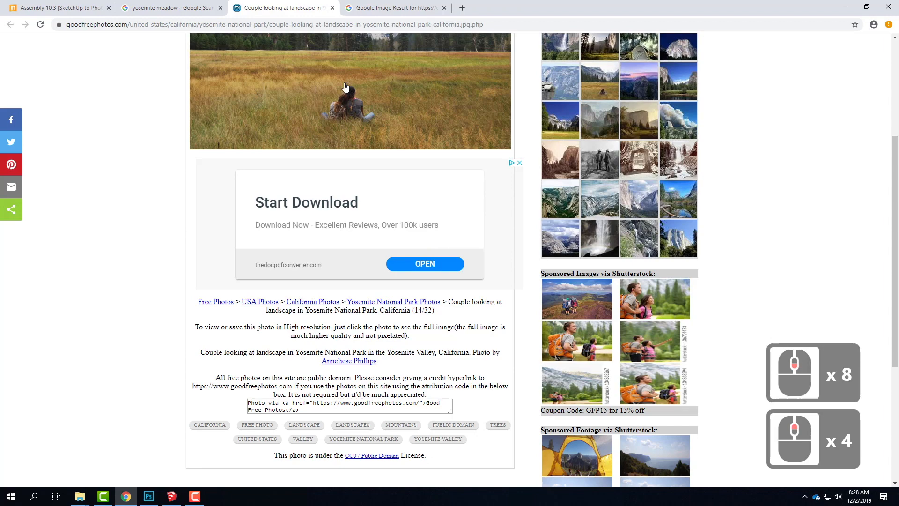
click(345, 87)
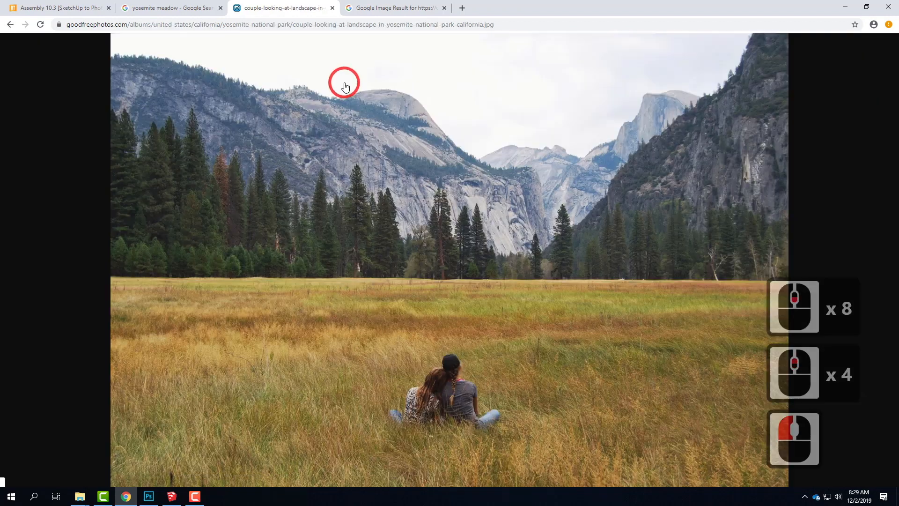
click(435, 245)
Save the couple photo as a JPEG in the F2019 Section folder, keeping the name couple-looking-at-landscape-in-yosemite-national-park-california.jpg.
right_click(435, 246)
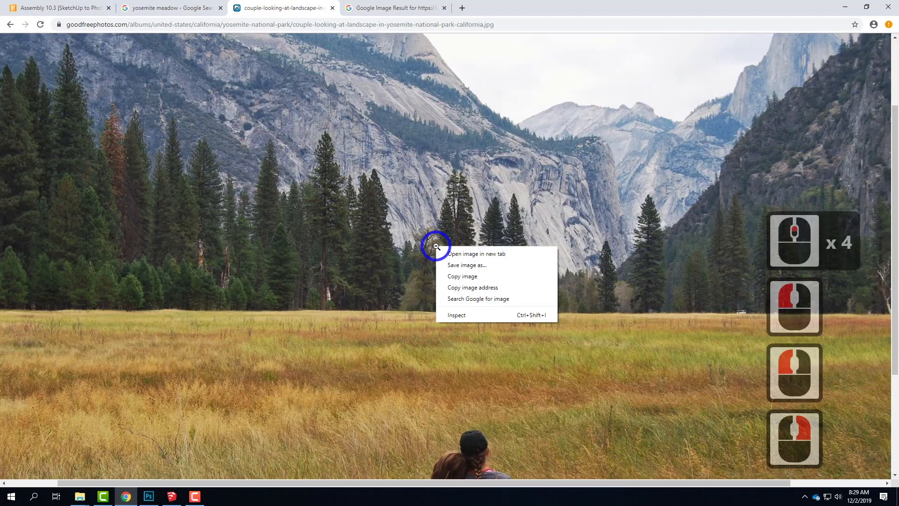
click(460, 263)
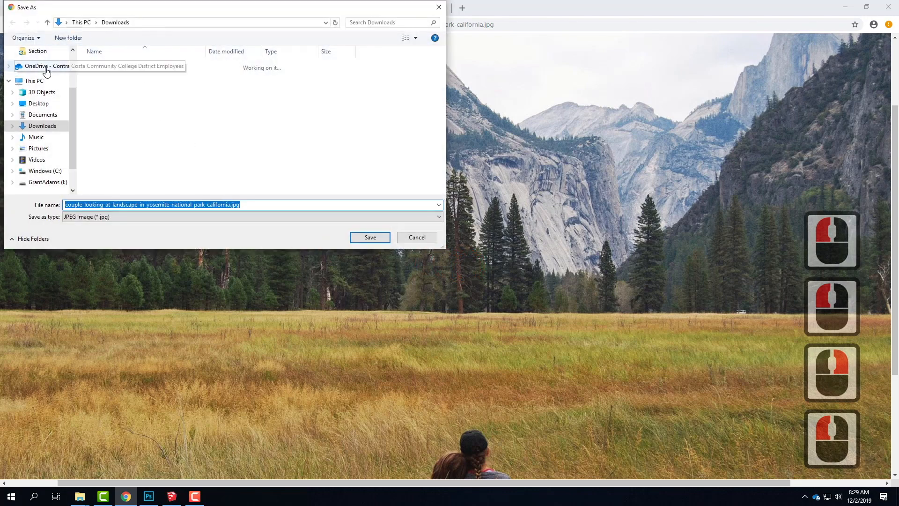
click(45, 66)
click(126, 93)
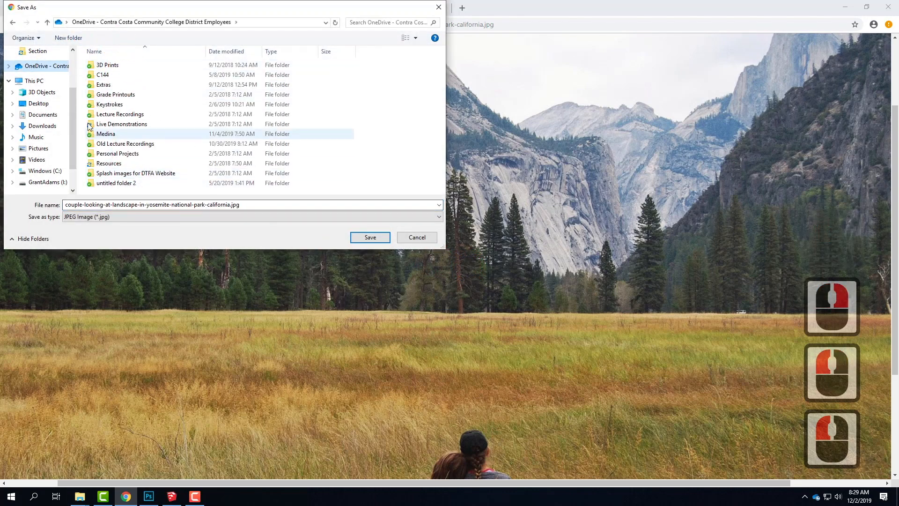
click(47, 51)
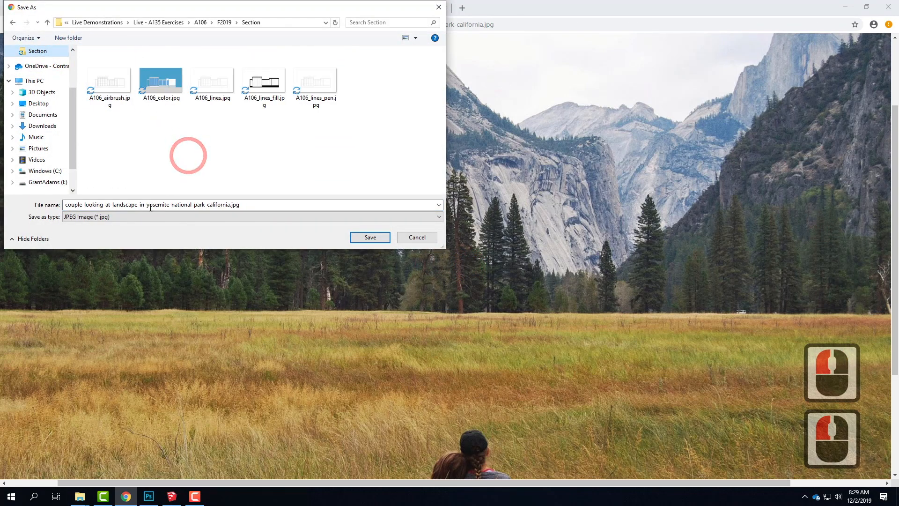
click(370, 237)
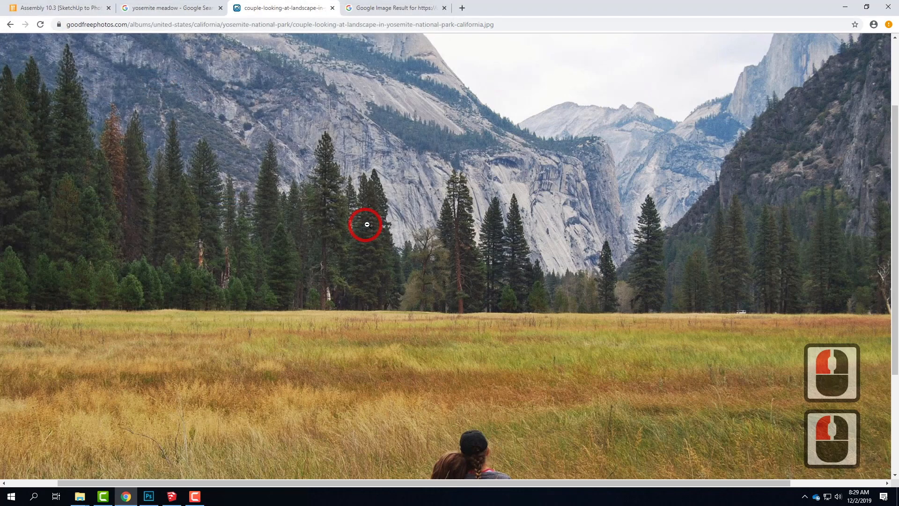
Go to the Wikimedia Commons page of the other Yosemite meadow photo and open its full-resolution download at actual size.
click(375, 9)
click(442, 219)
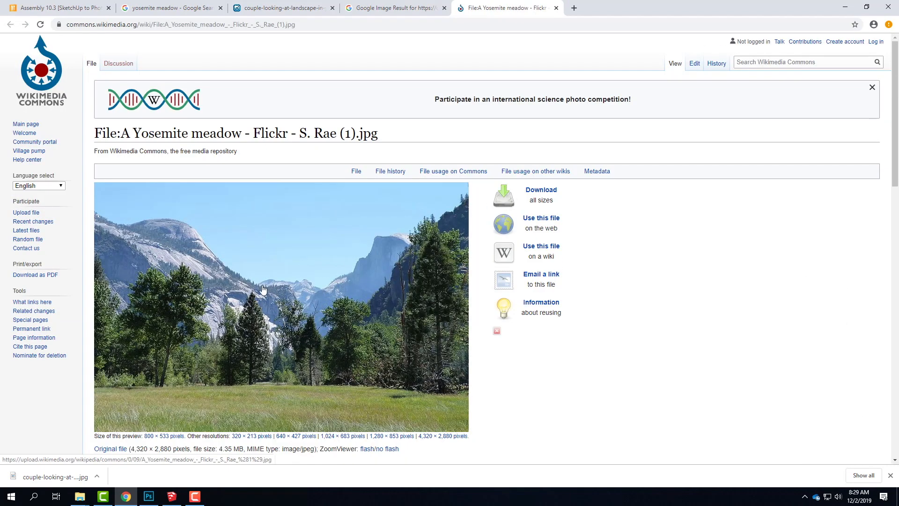
click(541, 189)
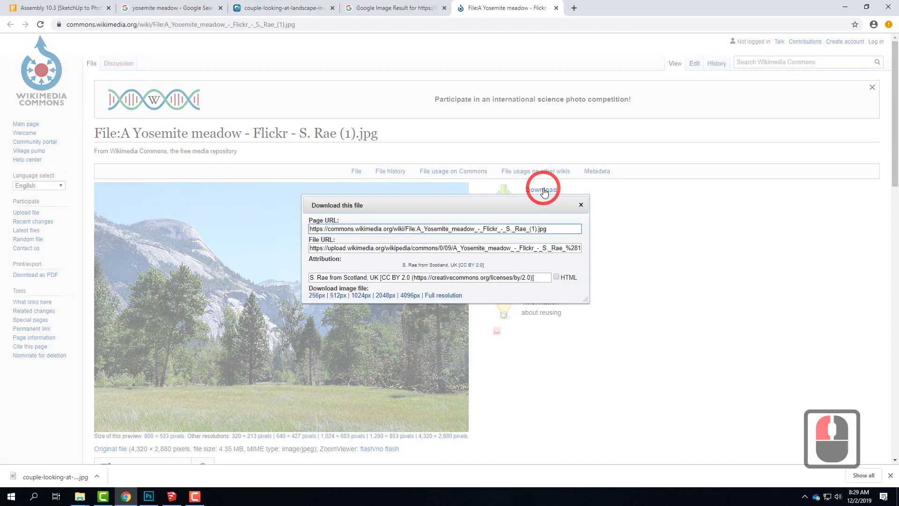
click(437, 296)
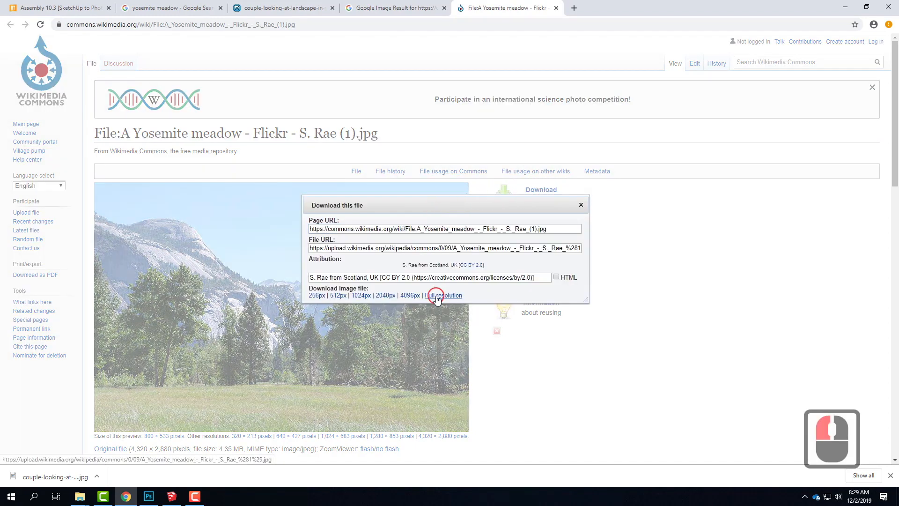
click(426, 243)
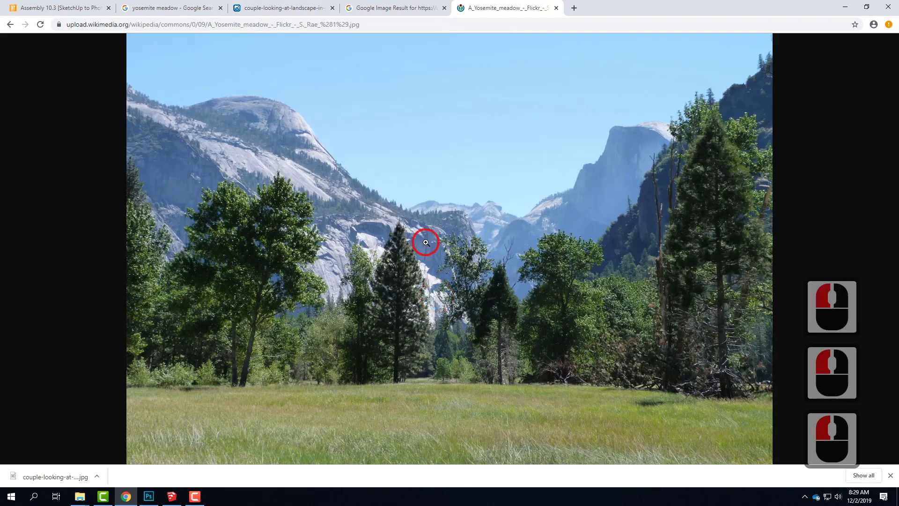
Save the full-resolution Wikimedia meadow photo as a JPEG in the Section folder and return to the A106_lines.jpg document in Photoshop.
right_click(426, 242)
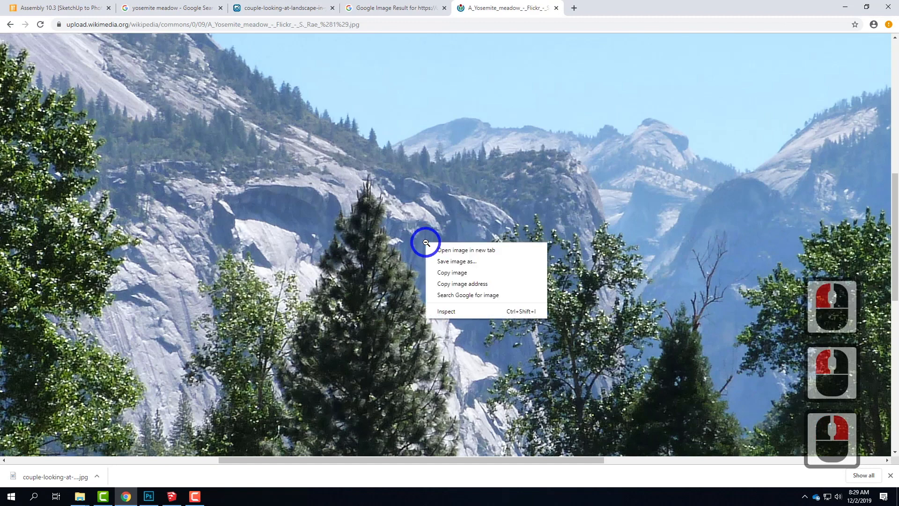
click(512, 263)
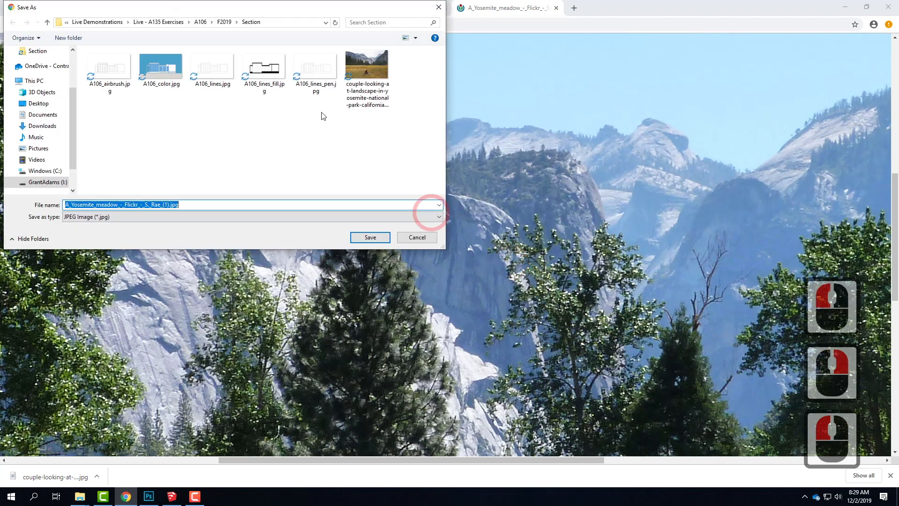
click(368, 238)
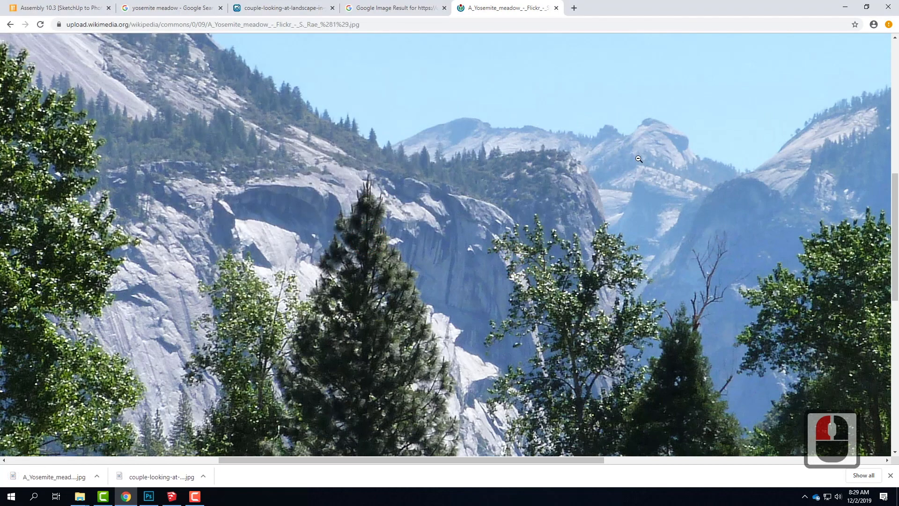
click(845, 7)
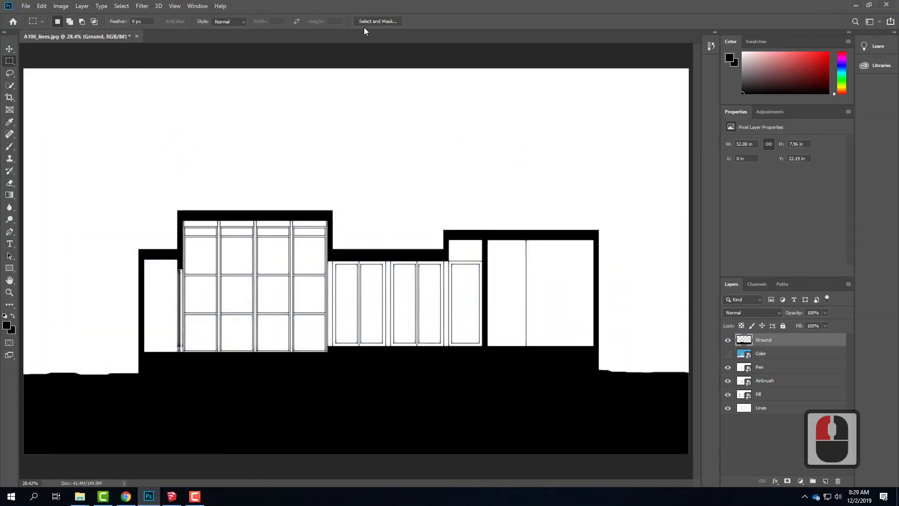
Extend the canvas upward to a height of 50 inches, anchoring the existing artwork at the bottom centre.
click(360, 80)
key(ctrl+minus)
key(ctrl+minus)
key(ctrl+minus)
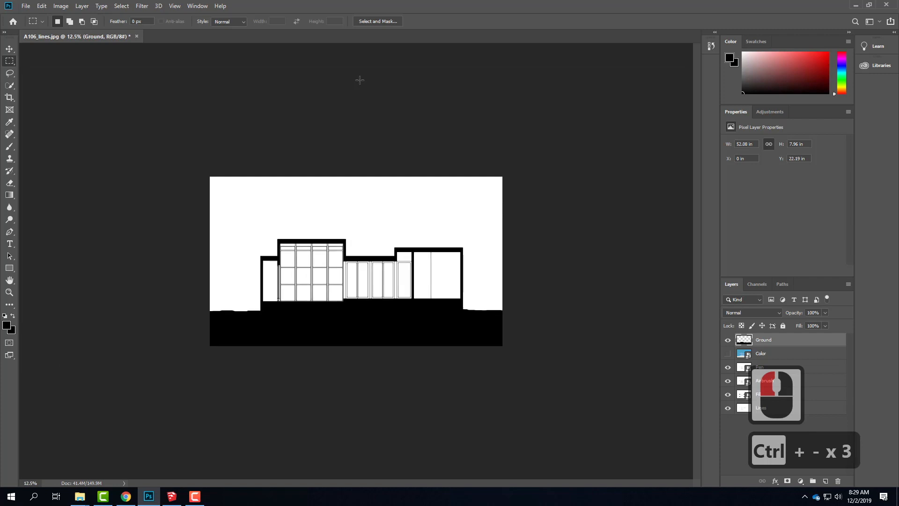
click(61, 6)
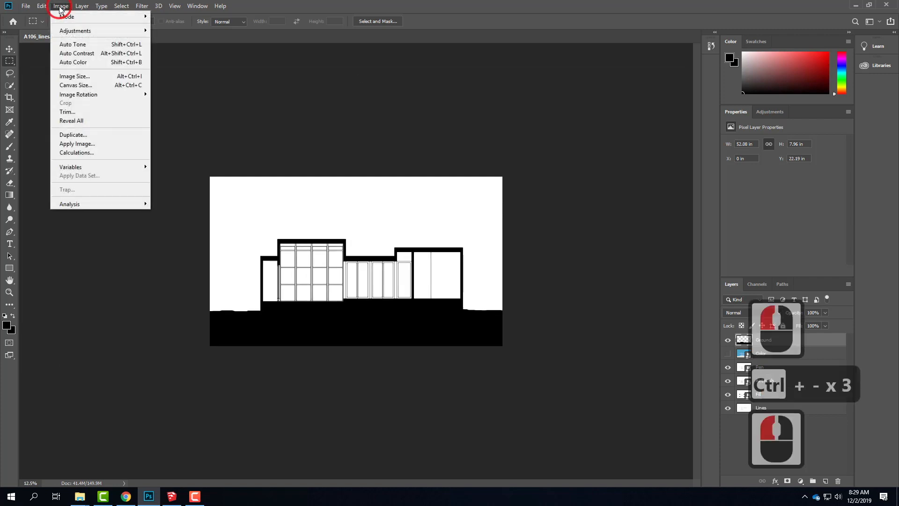
click(75, 86)
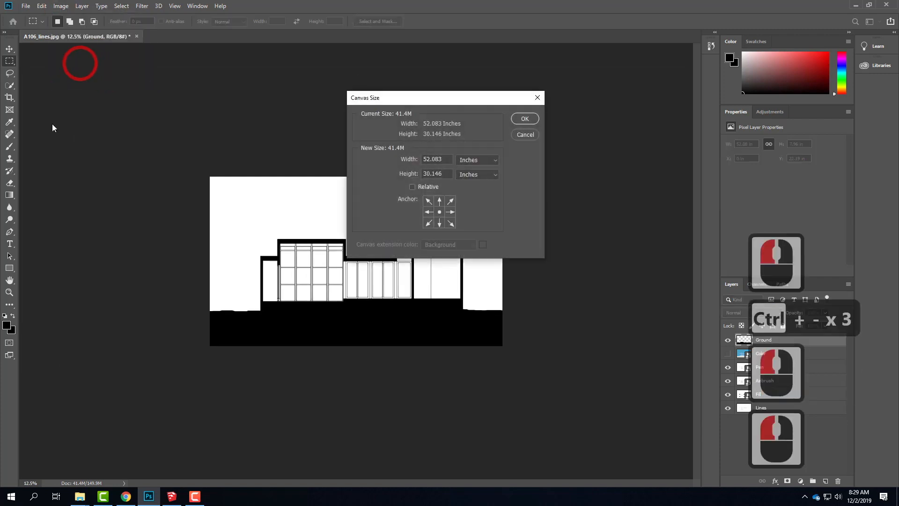
click(438, 224)
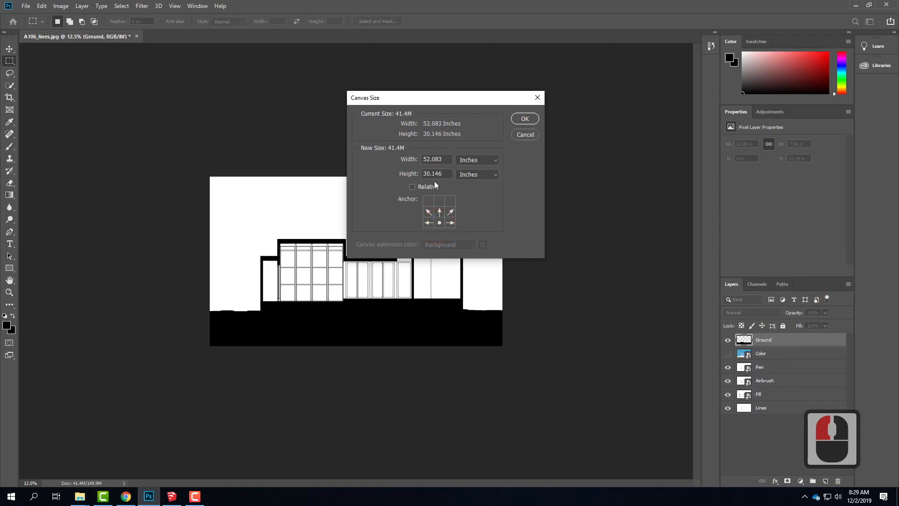
click(381, 167)
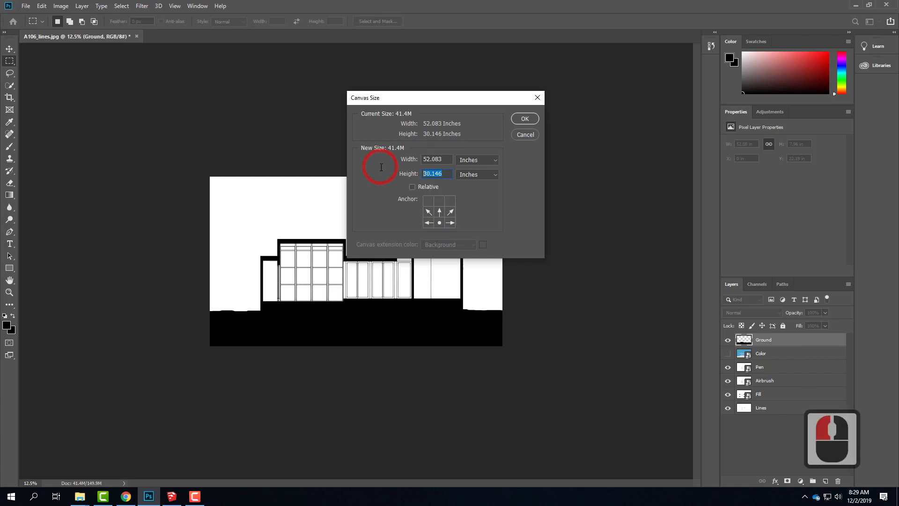
text(50)
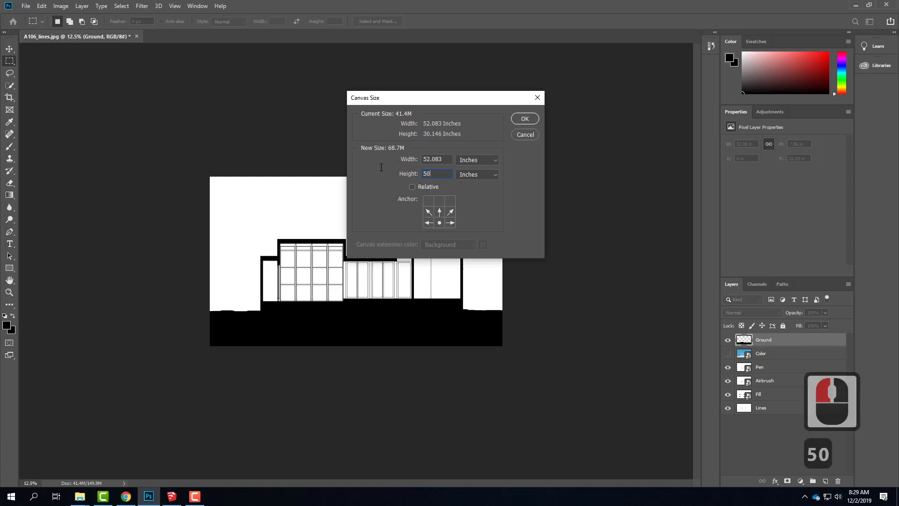
click(526, 118)
click(397, 304)
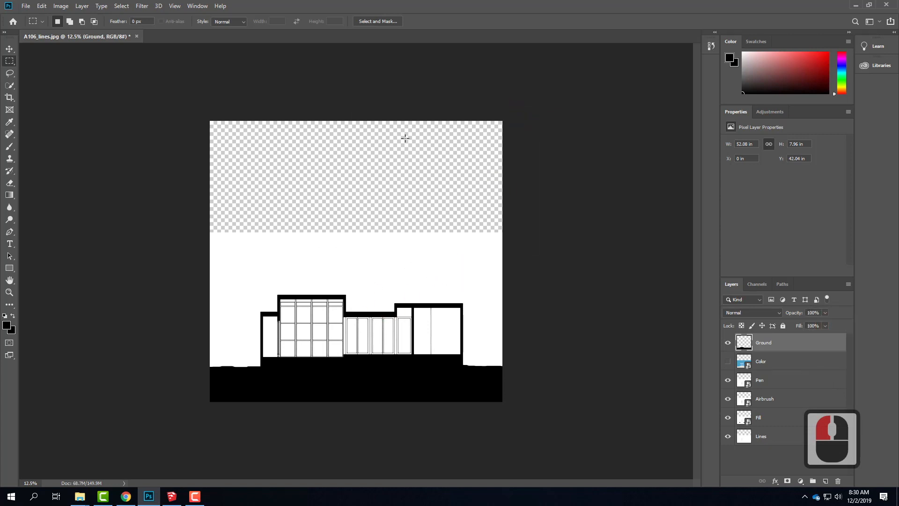
Place couple-looking-at-landscape-in-yosemite-national-park-california.jpg as an embedded image in the document.
click(26, 6)
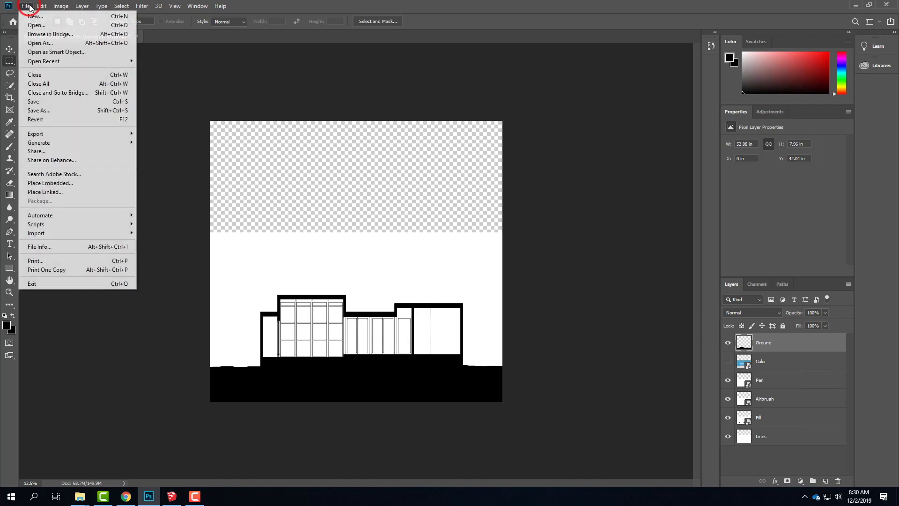
click(46, 185)
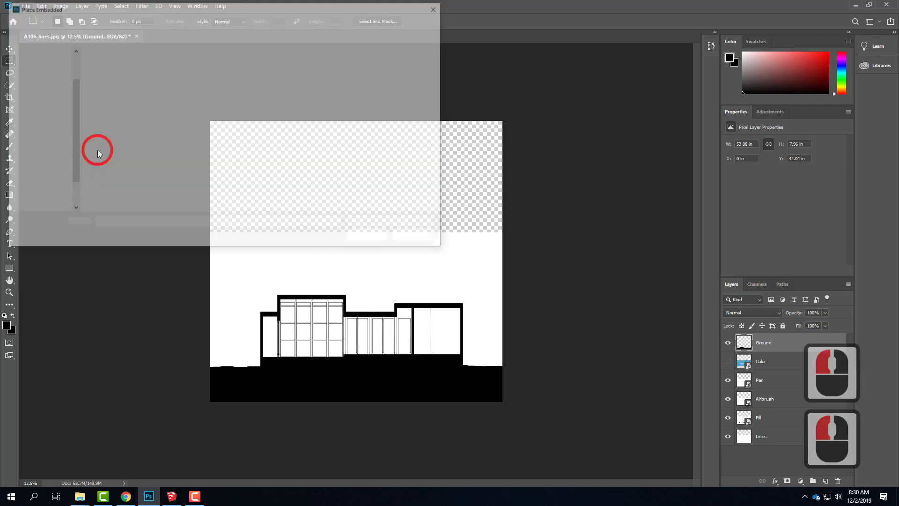
click(414, 81)
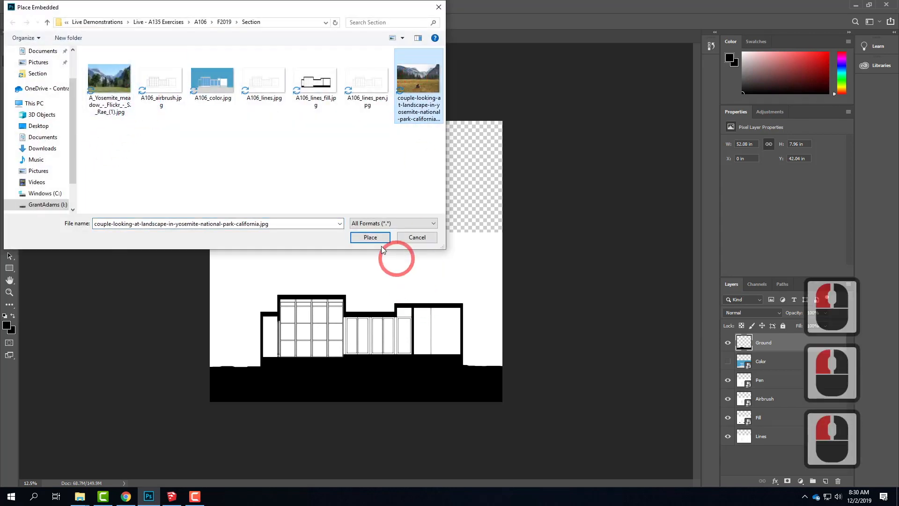
click(370, 237)
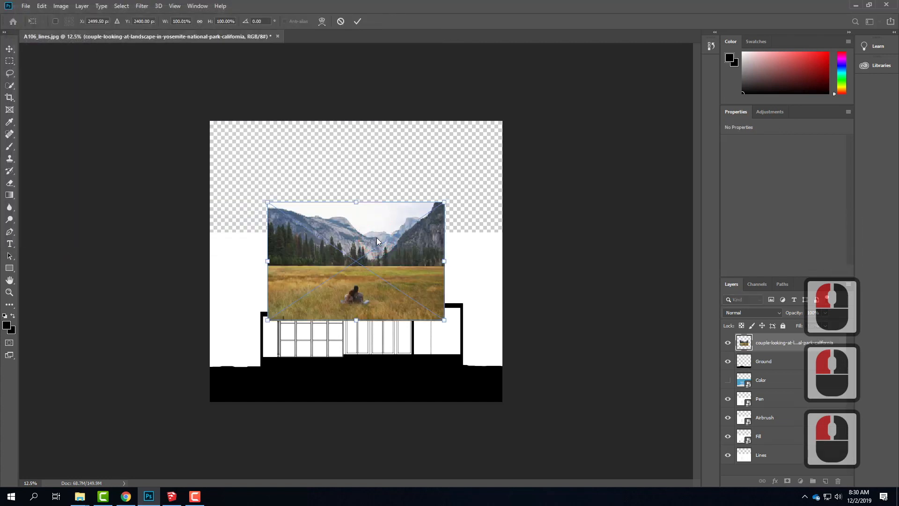
Scale the placed landscape photo proportionally to about 170% so it spans the full canvas width, and commit the transform.
drag(446, 200, 521, 170)
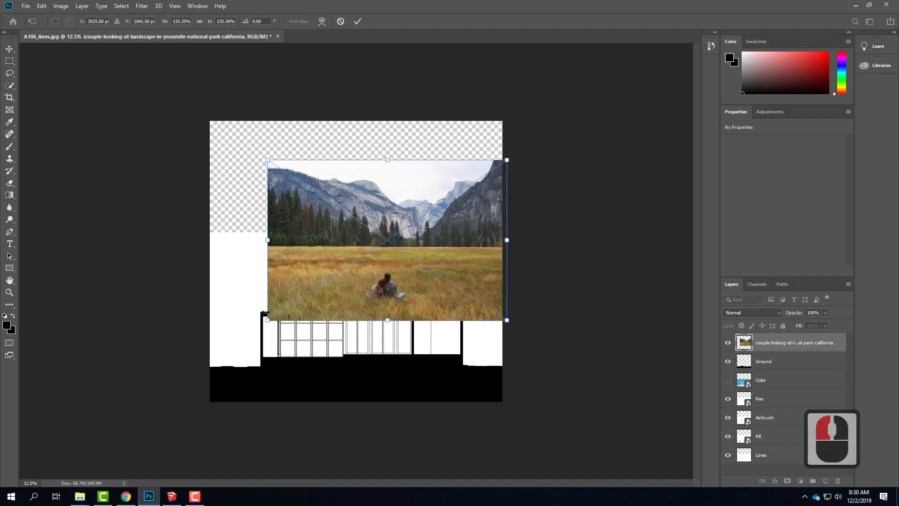
drag(267, 319, 207, 361)
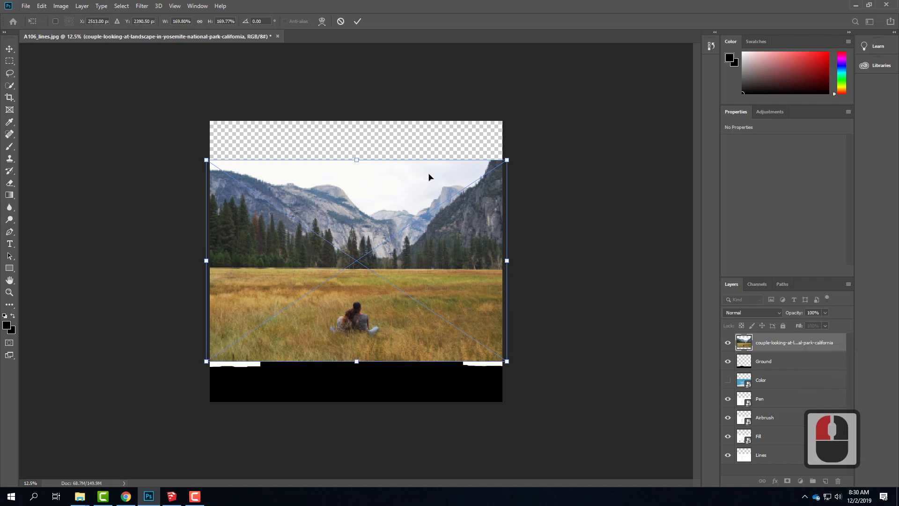
click(358, 22)
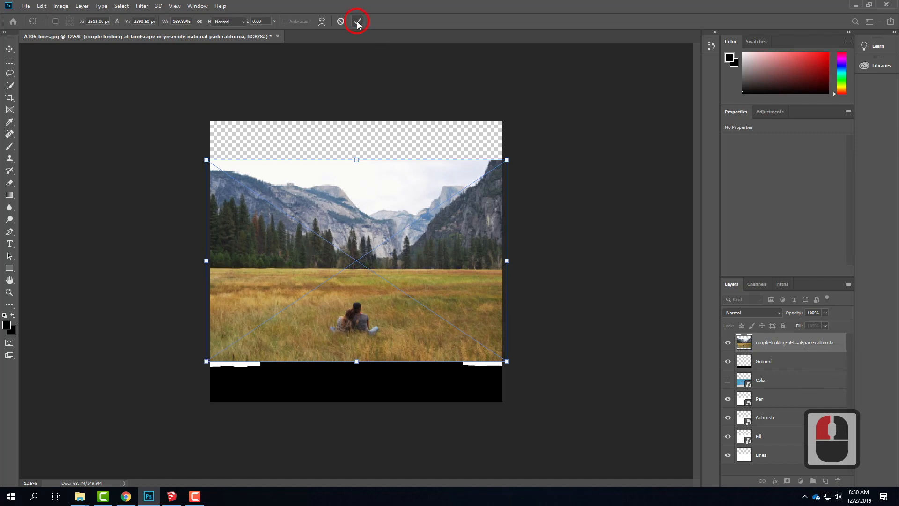
click(507, 302)
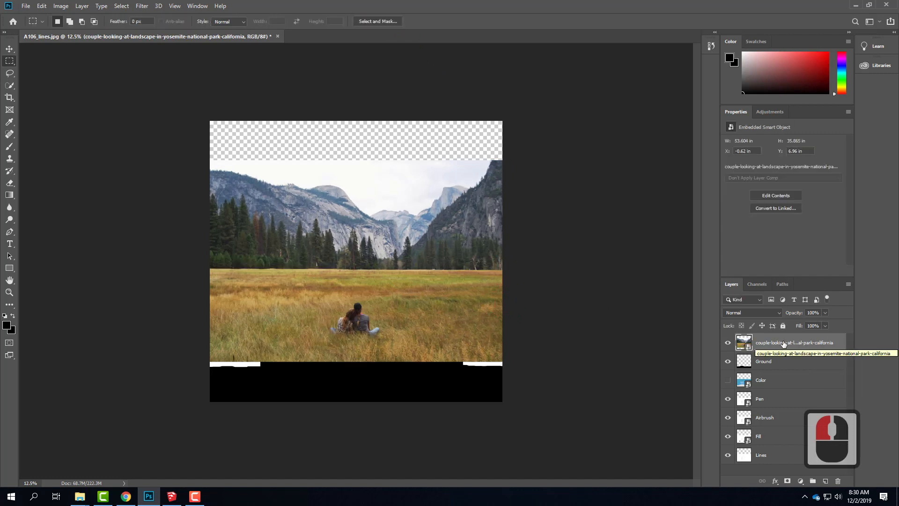
Move the landscape photo layer beneath the Lines layer and hide the Pen, Airbrush and Fill layers.
drag(780, 344, 779, 462)
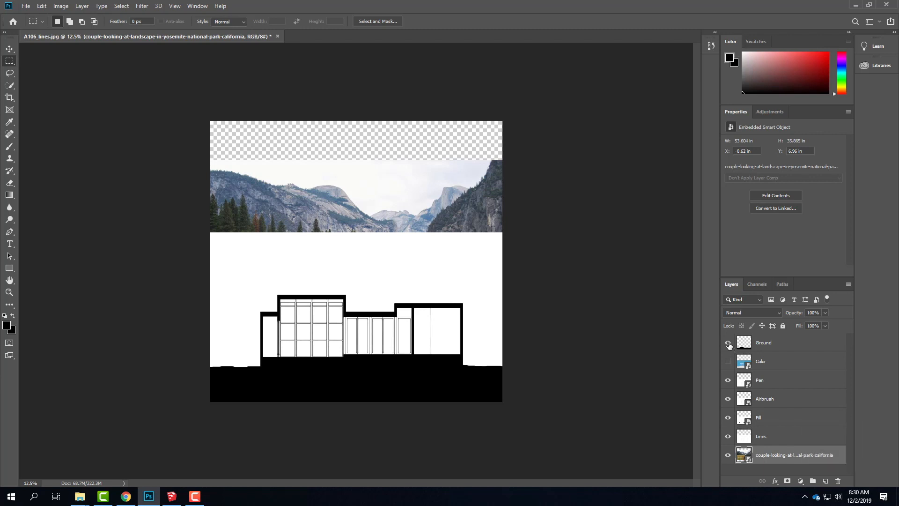
click(727, 380)
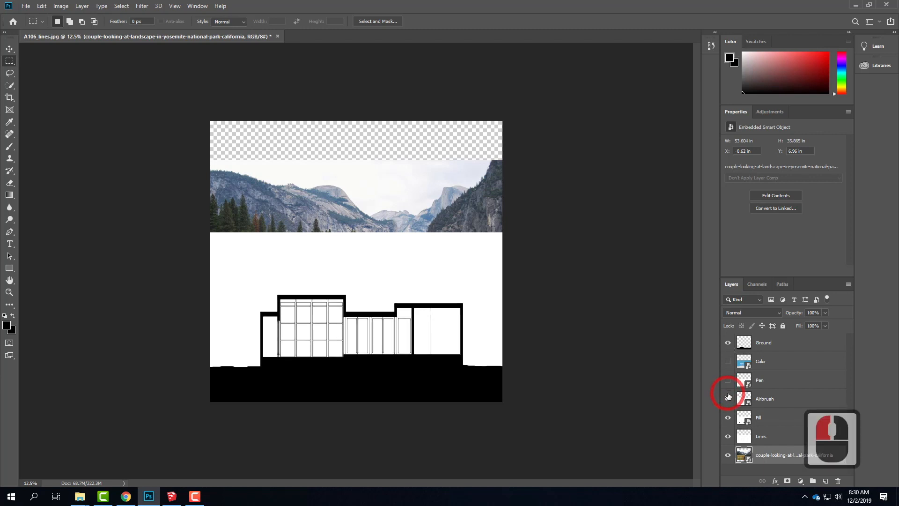
click(728, 399)
click(727, 417)
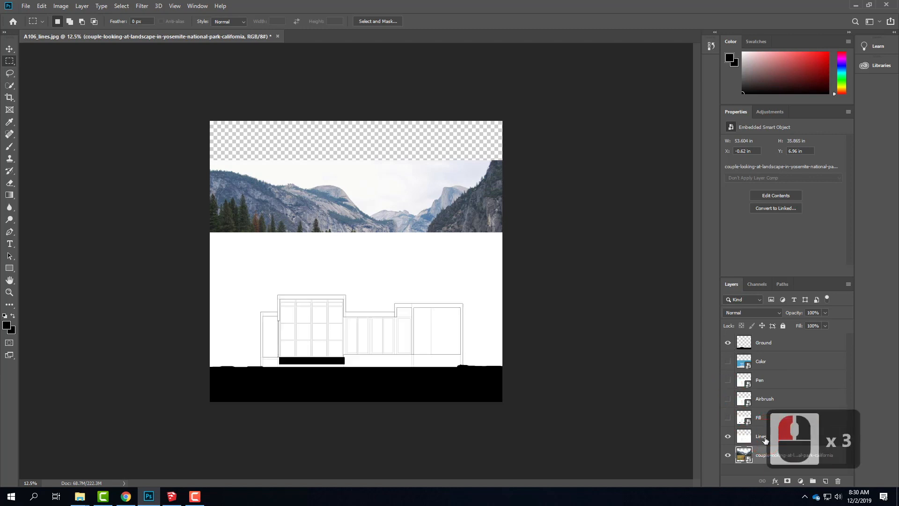
Lower the Lines layer's opacity to 50% so the landscape photo shows through it.
click(752, 436)
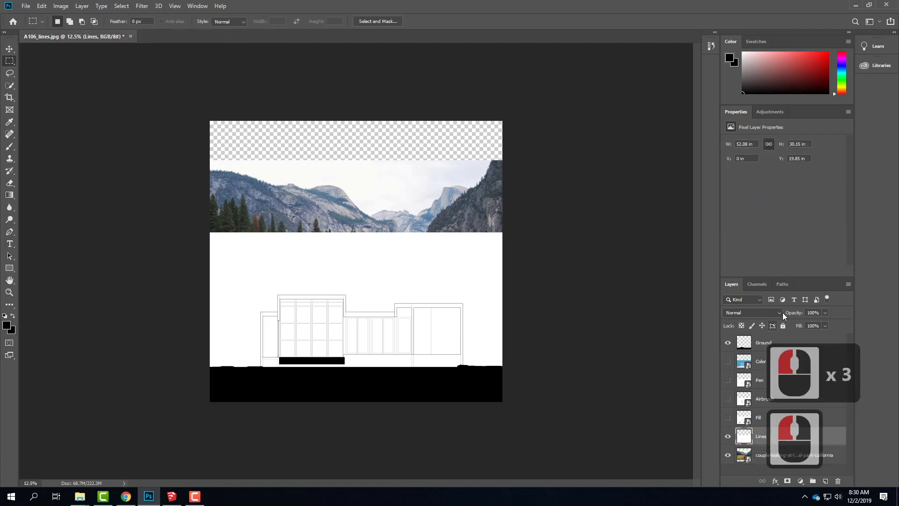
click(826, 313)
click(804, 323)
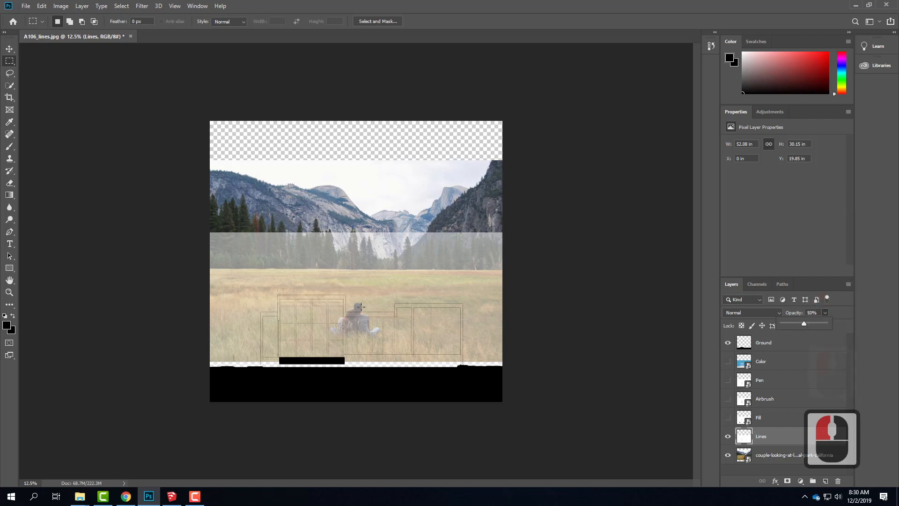
click(773, 363)
Move the landscape photo down behind the building lines, to a Y position of about 10.9 in.
click(780, 455)
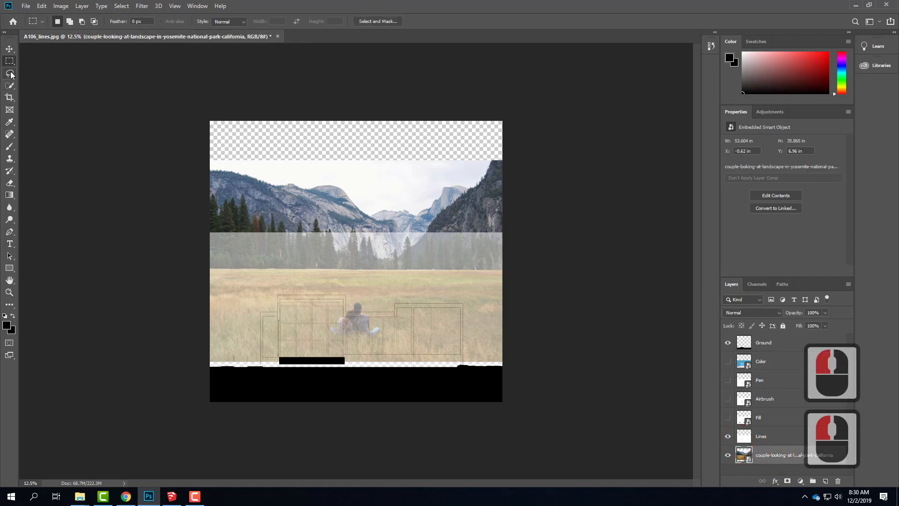
click(9, 48)
click(434, 200)
drag(435, 203, 436, 240)
drag(437, 253, 435, 228)
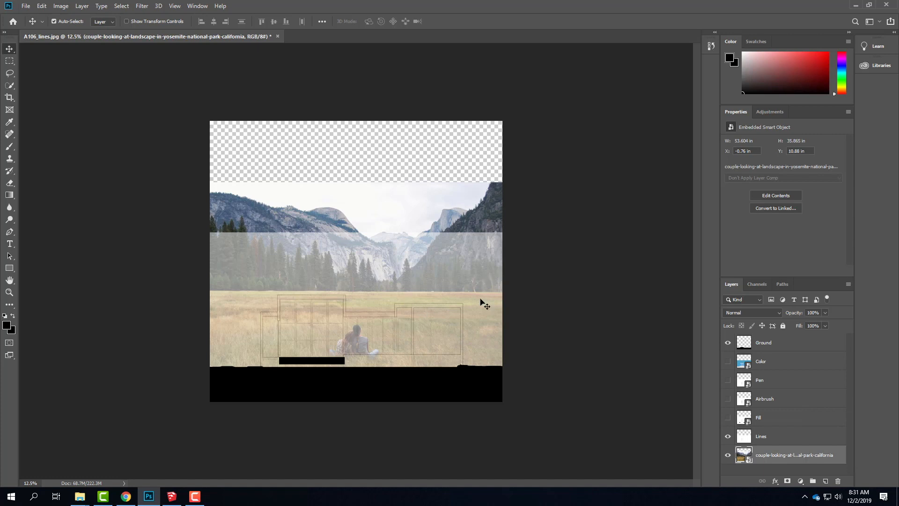
drag(474, 276, 473, 311)
key(ctrl+z)
key(ctrl+x)
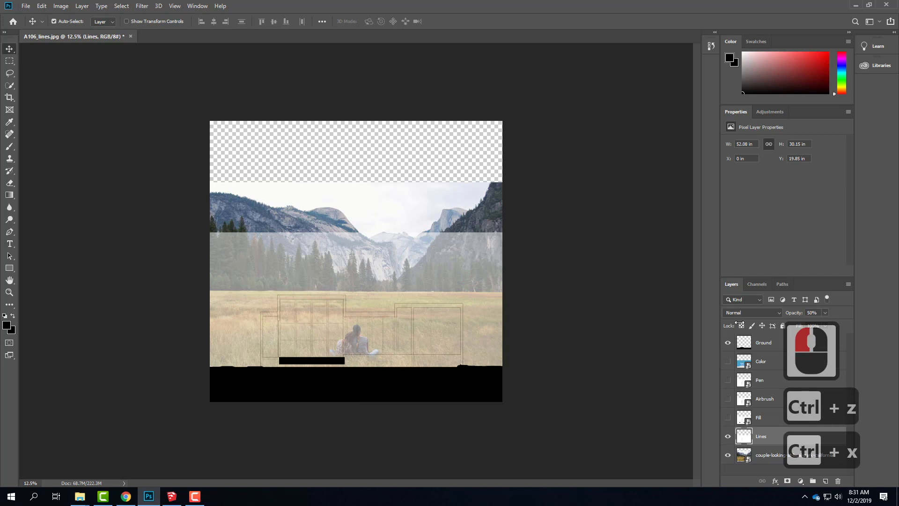
Lower the landscape photo to a Y position of about 23 in, leaving a thin strip of meadow above the black ground.
click(768, 452)
drag(450, 201, 452, 269)
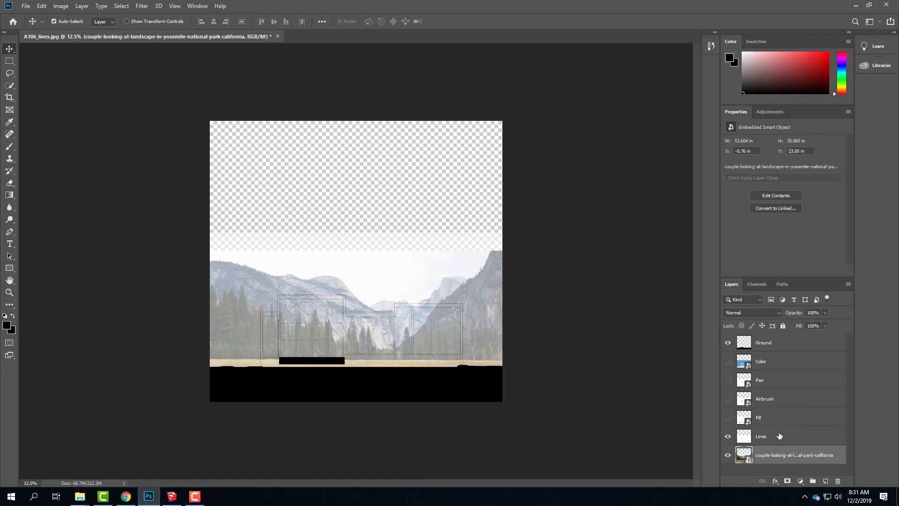
Restore the Lines layer to 100% opacity and show the Lines, Fill, Airbrush and Pen layers.
click(779, 436)
click(824, 313)
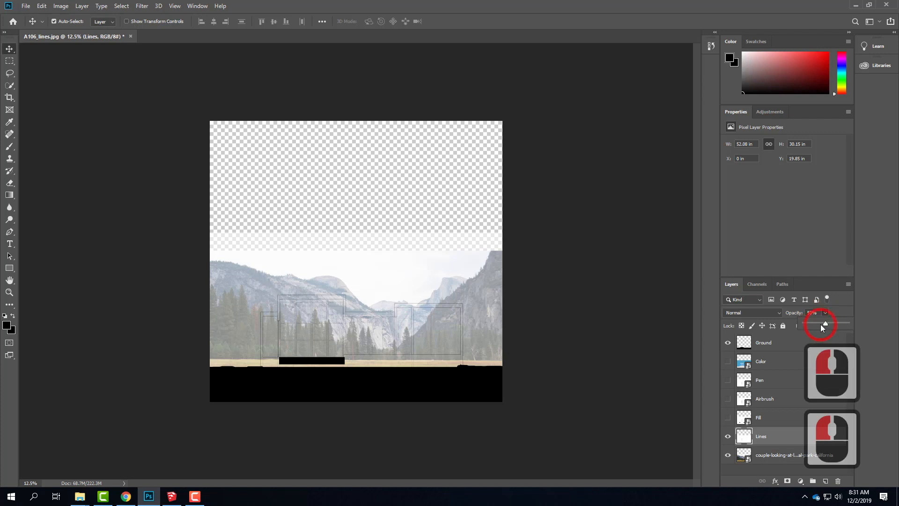
drag(823, 323, 872, 323)
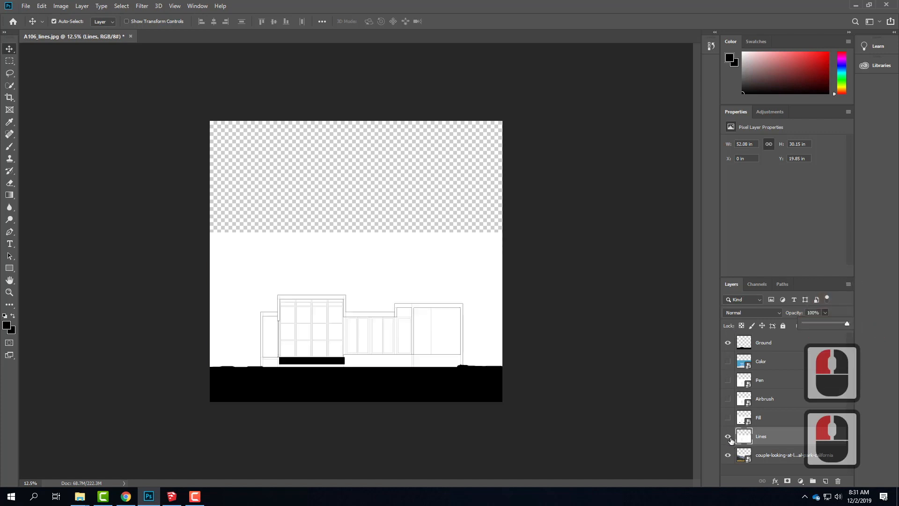
click(729, 436)
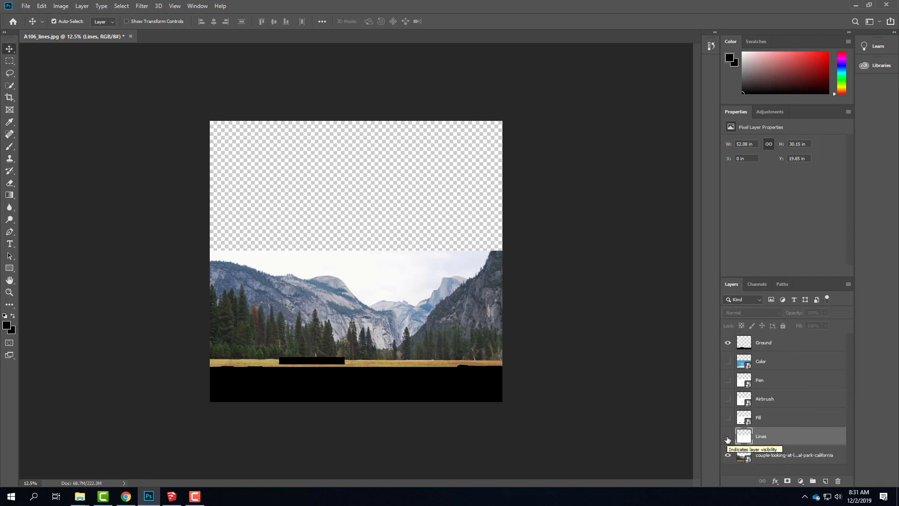
drag(728, 439, 727, 363)
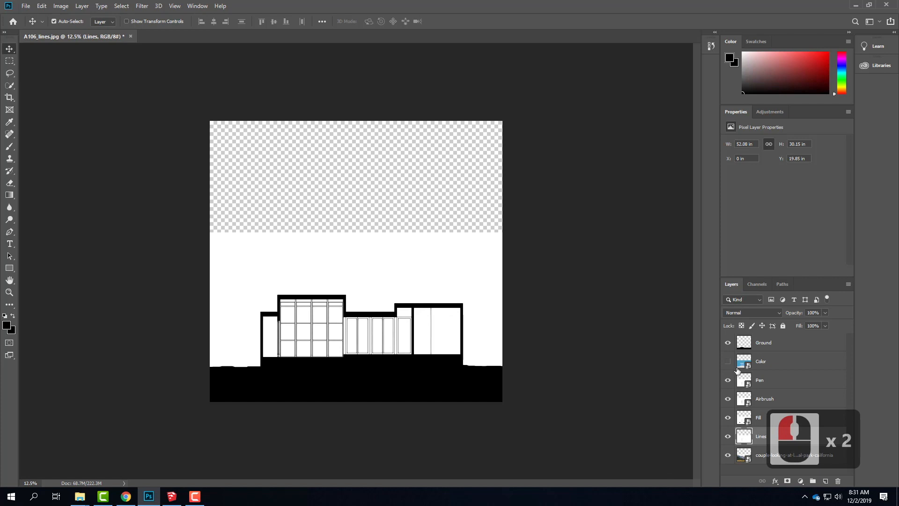
Move the landscape photo layer up between the Ground and Color layers and hide it.
click(764, 457)
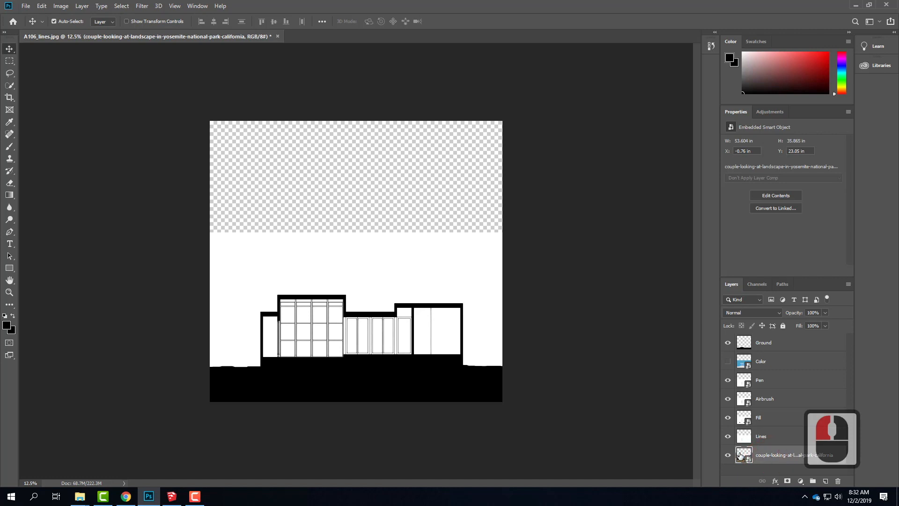
drag(778, 460, 768, 352)
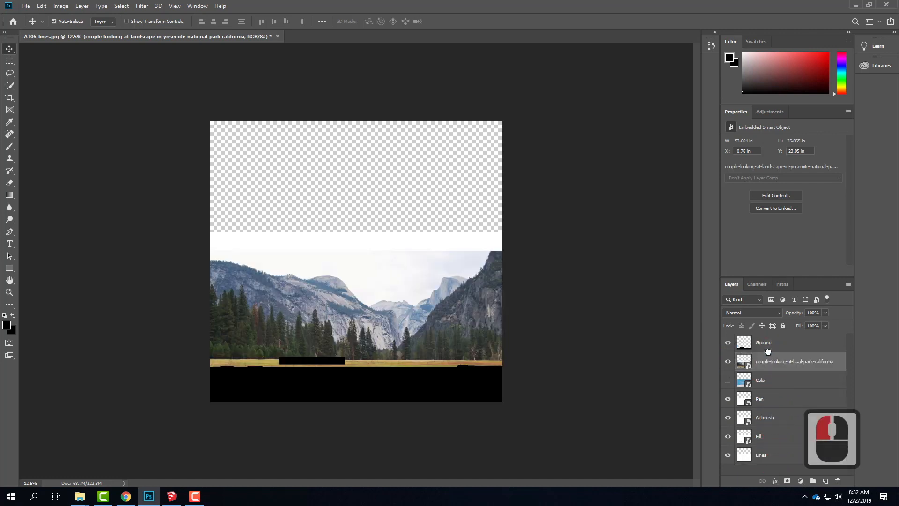
click(727, 361)
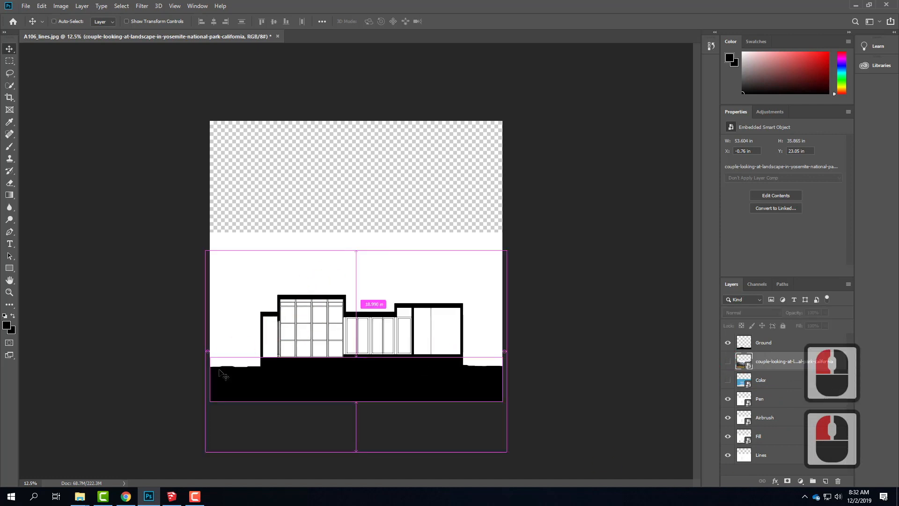
Show the Color layer and make it the active layer.
key(ctrl+equal)
key(ctrl+equal)
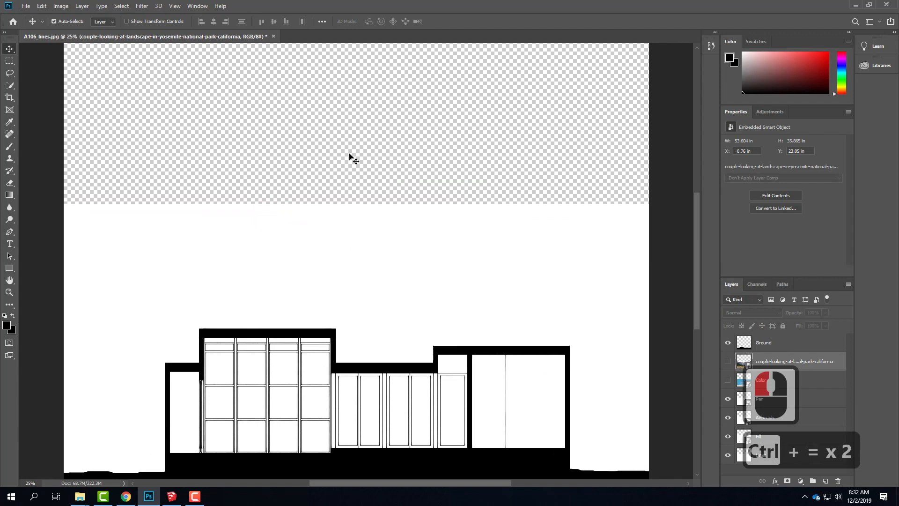
scroll(353, 225, down, 15)
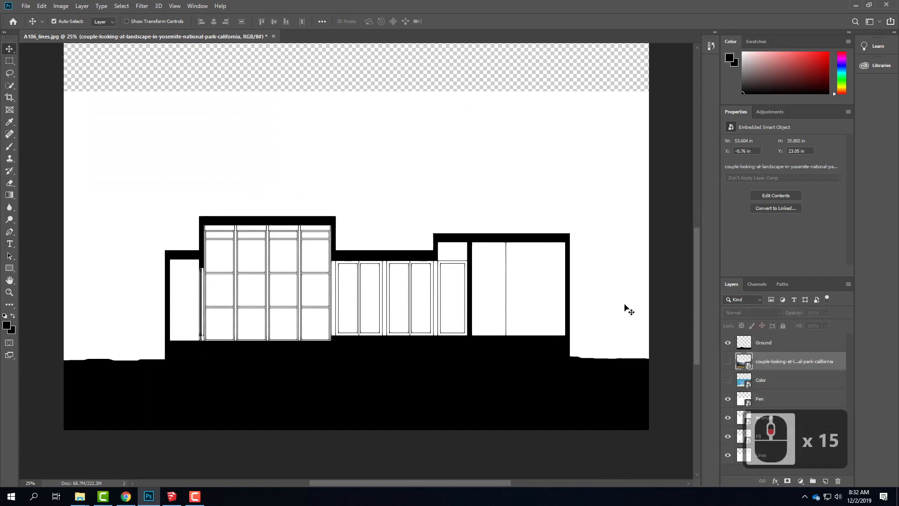
click(728, 380)
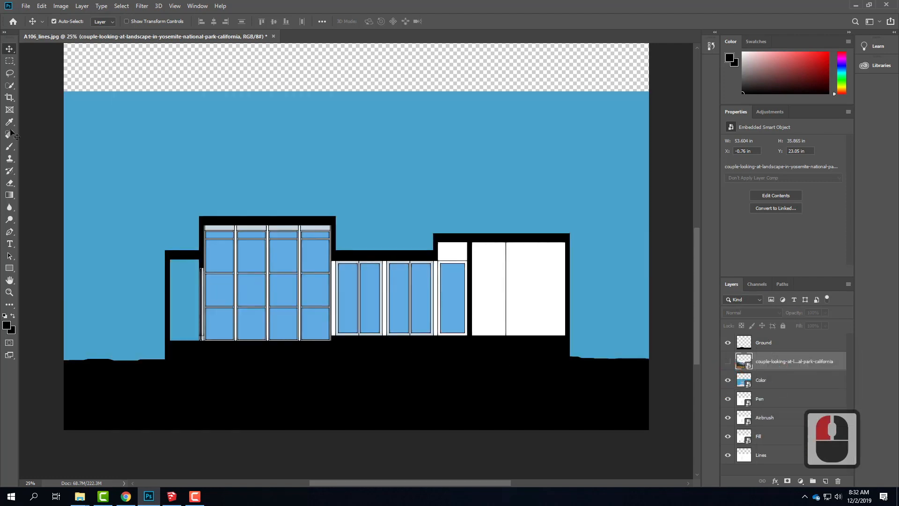
click(787, 381)
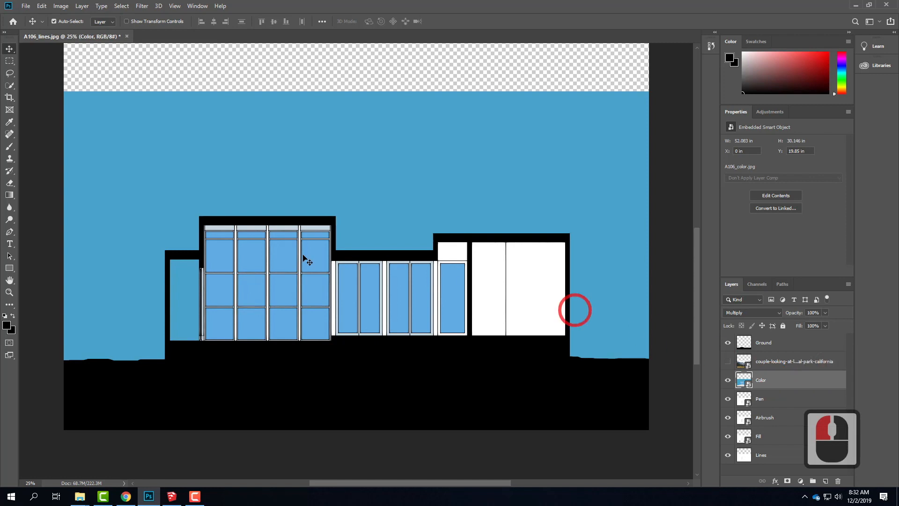
Select the blue sky, the transparent area above it and the narrow leftmost opening of the building with the Magic Wand.
click(9, 86)
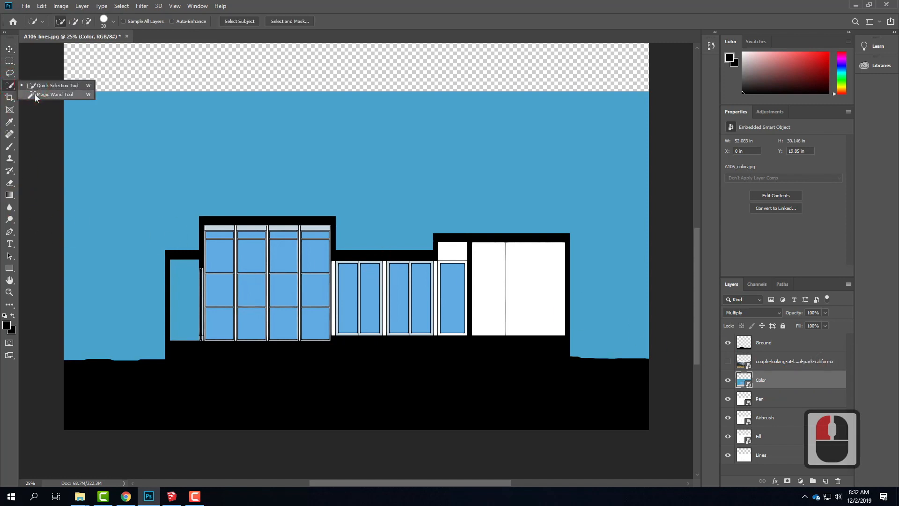
click(35, 95)
click(198, 148)
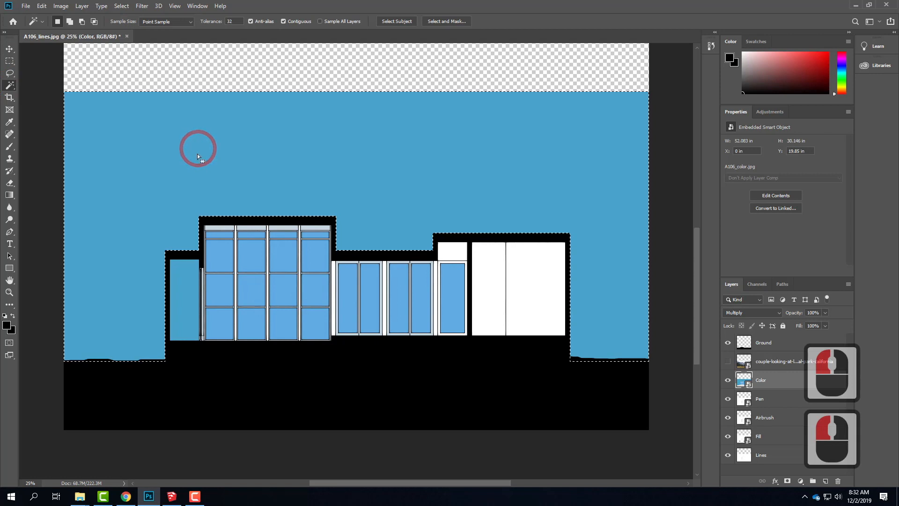
shift+click(200, 63)
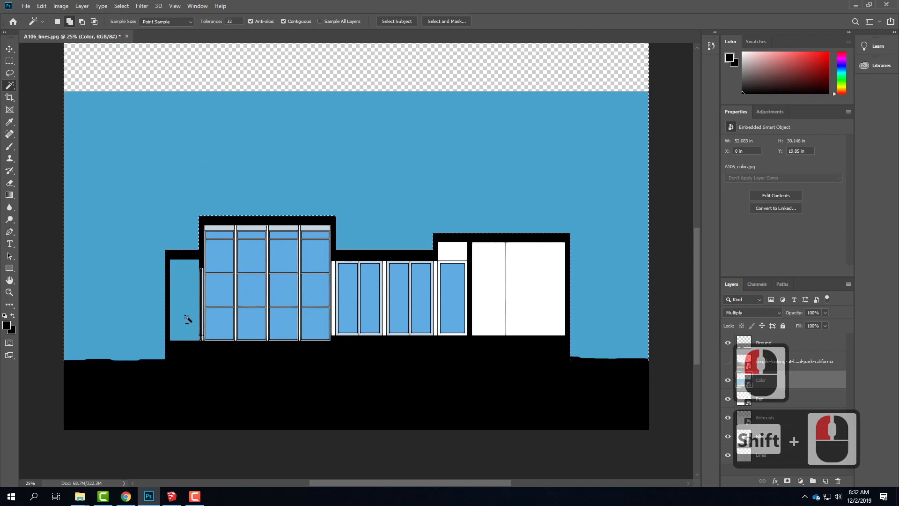
shift+click(185, 299)
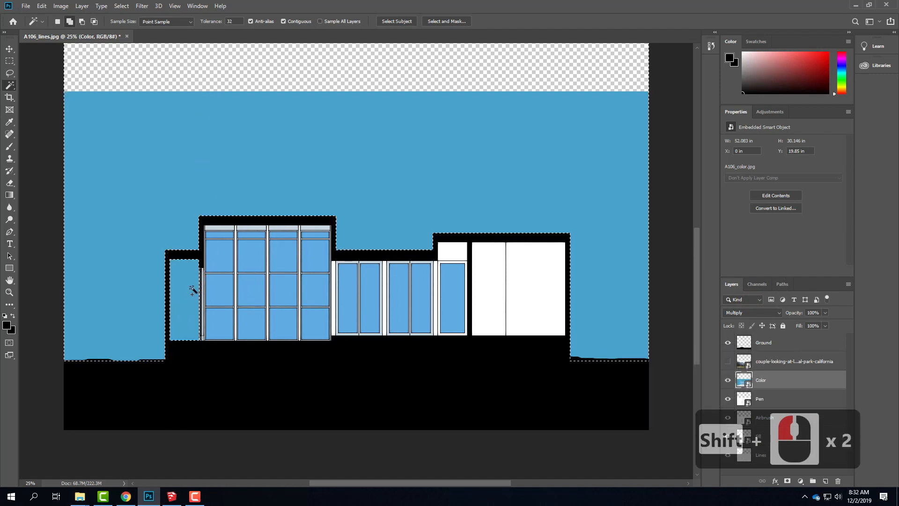
Add all sixteen glass panes of the tall window wall to the Magic Wand selection.
shift+click(217, 234)
shift+click(217, 254)
shift+click(224, 289)
shift+click(229, 323)
shift+click(248, 325)
shift+click(249, 287)
shift+click(257, 261)
shift+click(250, 234)
shift+click(286, 235)
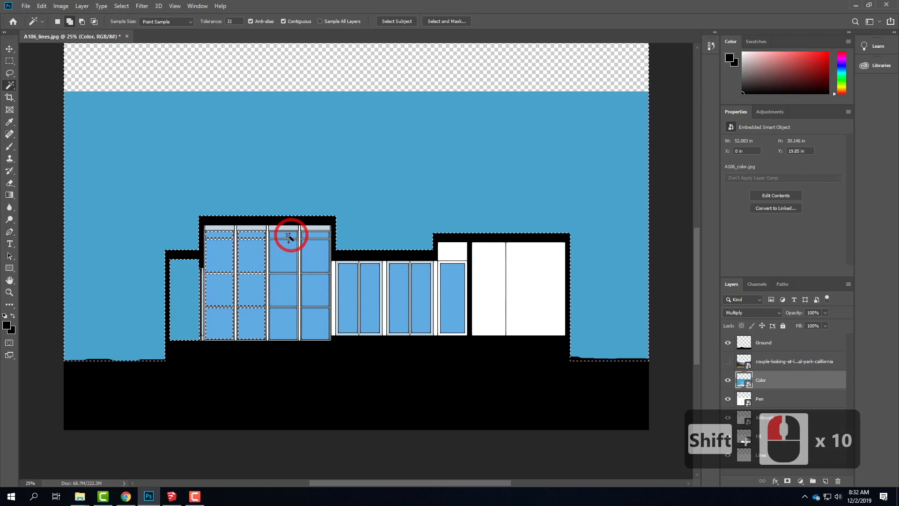
shift+click(287, 255)
shift+click(289, 293)
shift+click(287, 322)
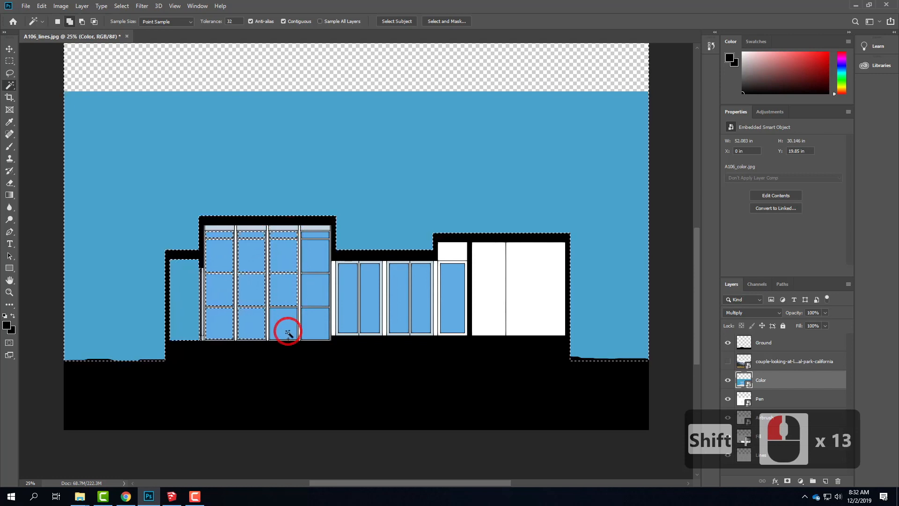
shift+click(315, 323)
shift+click(315, 282)
shift+click(321, 253)
shift+click(320, 237)
Add the five glass panes of the lower middle section to the selection.
shift+click(353, 283)
shift+click(372, 291)
shift+click(399, 291)
shift+click(424, 293)
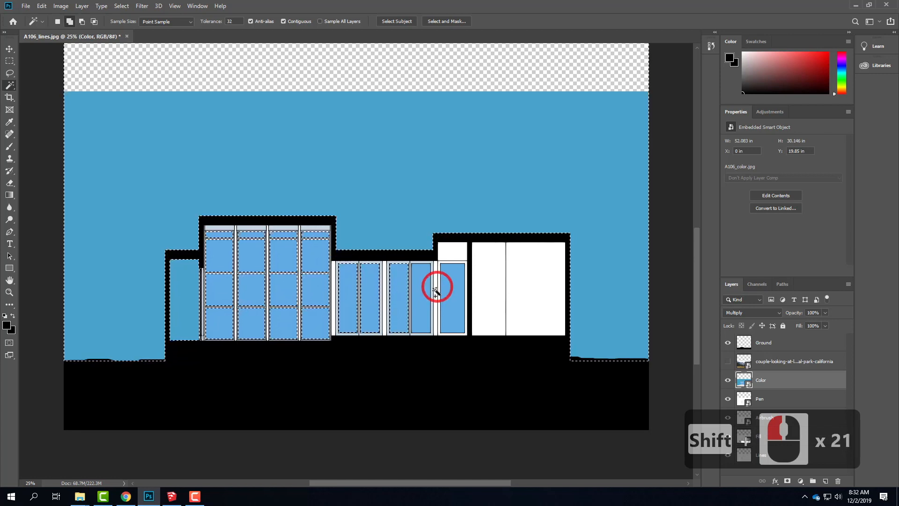
shift+click(457, 284)
shift+click(454, 291)
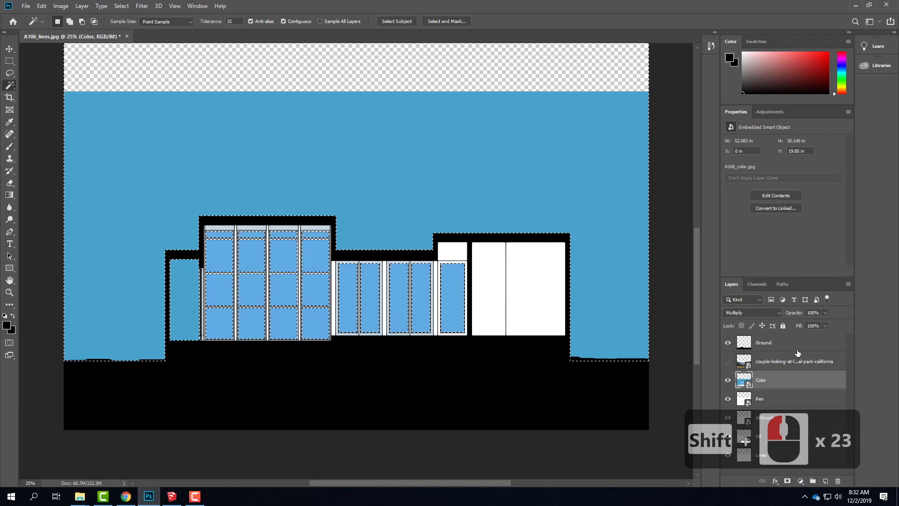
Show the landscape photo layer and mask it with the current selection.
click(773, 361)
click(727, 361)
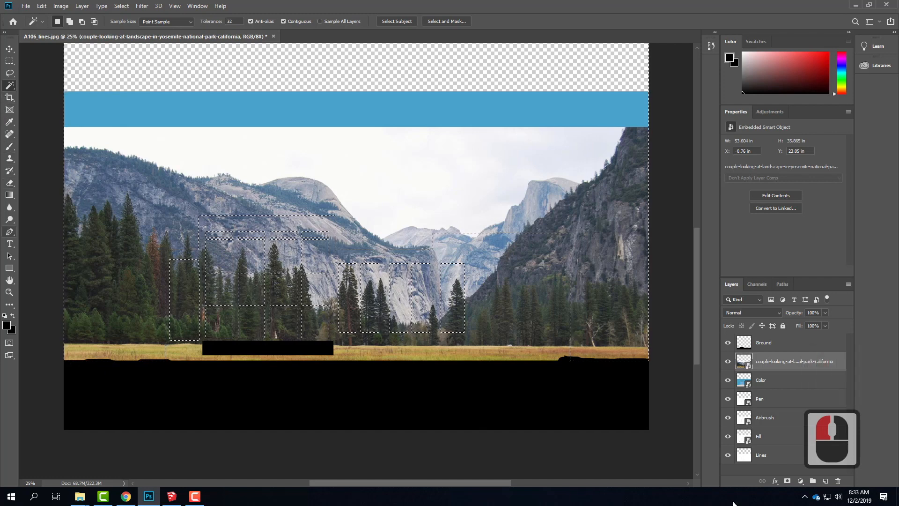
click(786, 482)
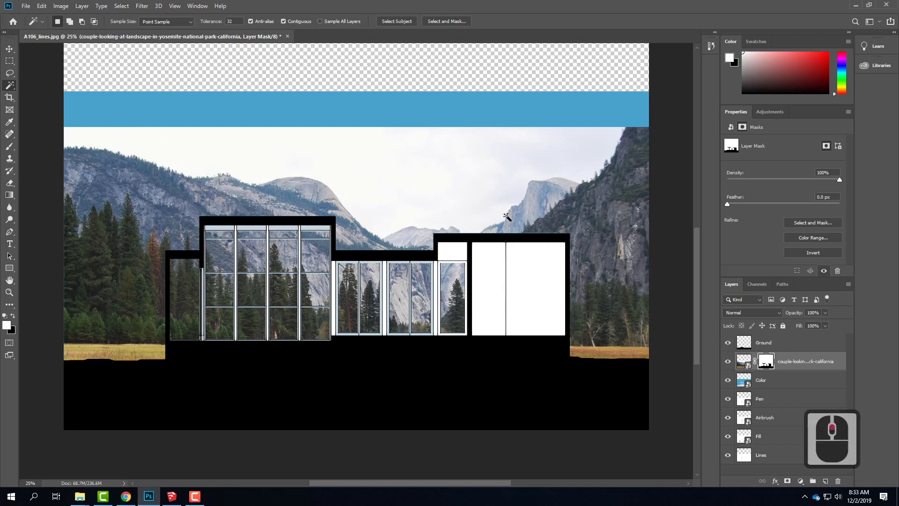
Crop the canvas's upper edge down to the top of the landscape photo, removing the blue band and transparent area.
scroll(510, 217, up, 4)
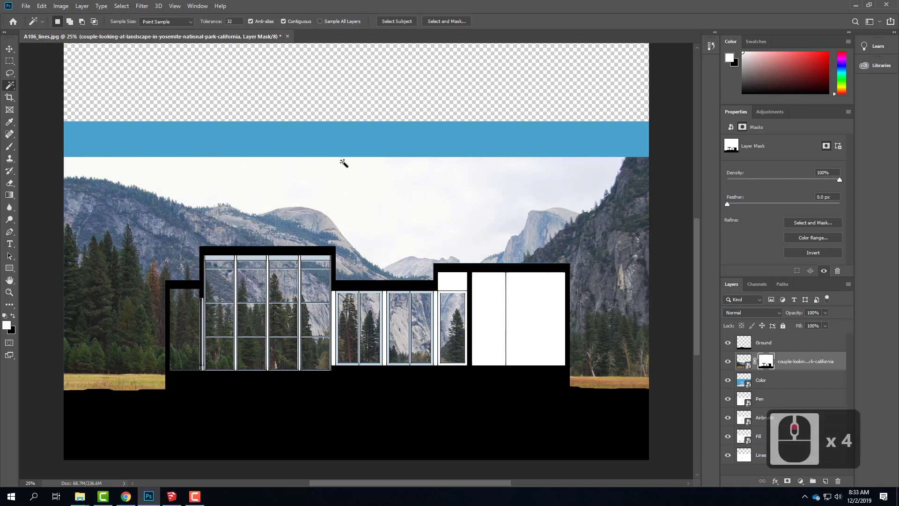
click(12, 98)
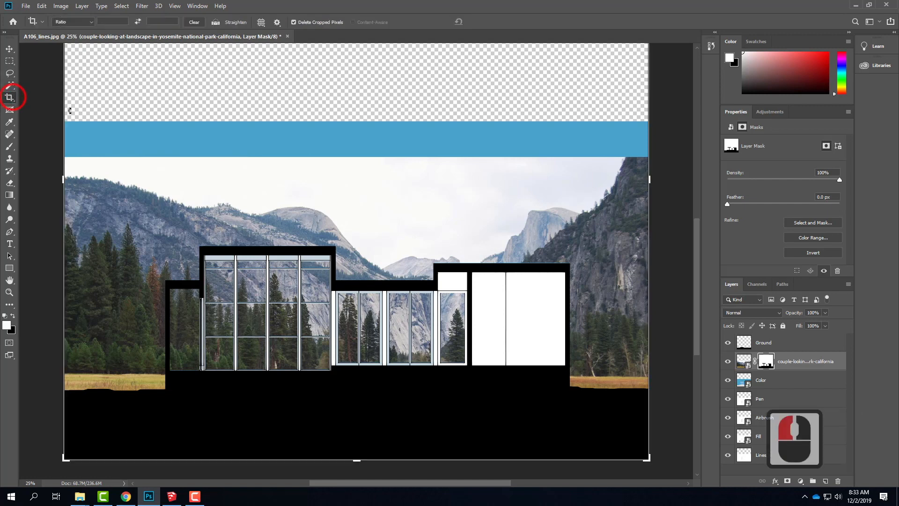
scroll(376, 209, up, 4)
scroll(376, 209, up, 19)
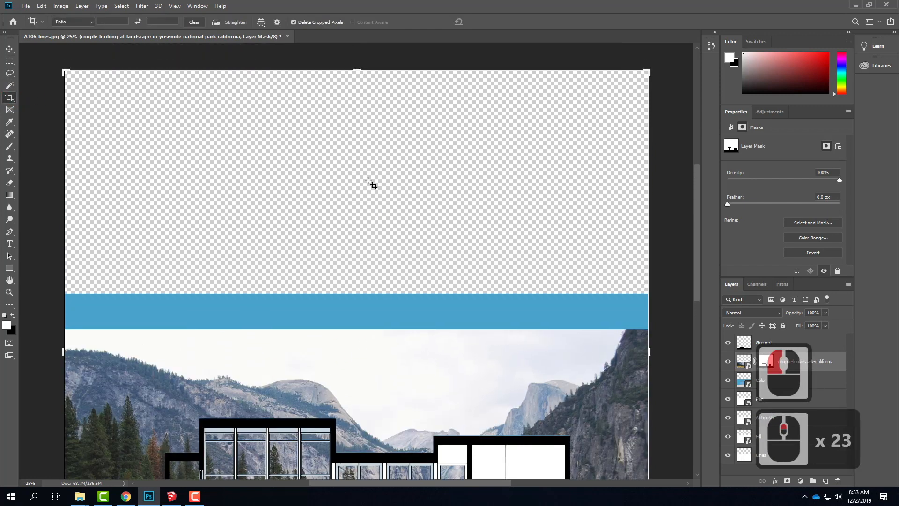
drag(357, 72, 353, 202)
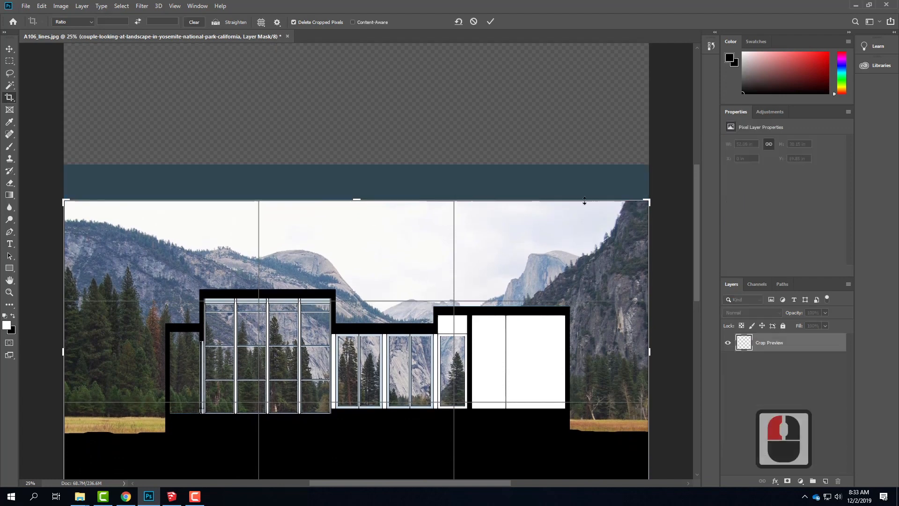
click(490, 21)
click(737, 302)
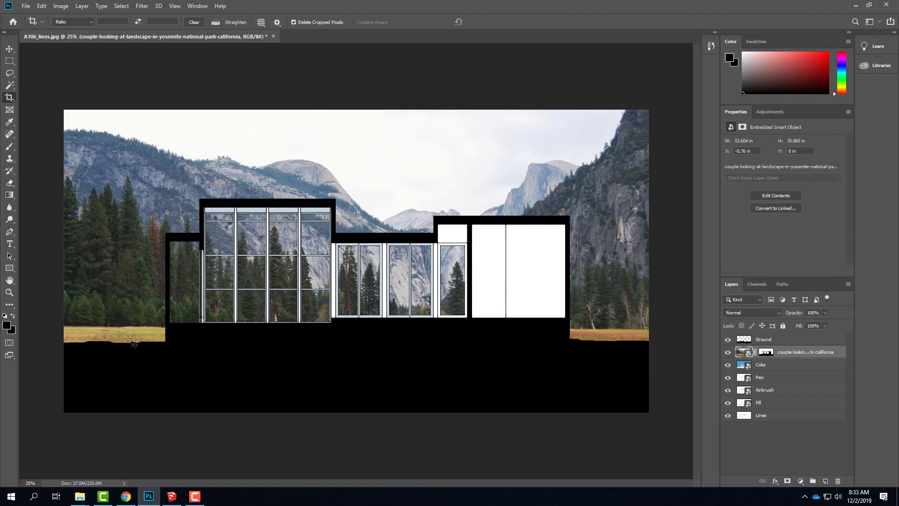
Hide and re-show the Color layer to compare the window frames, making it the active layer.
click(728, 365)
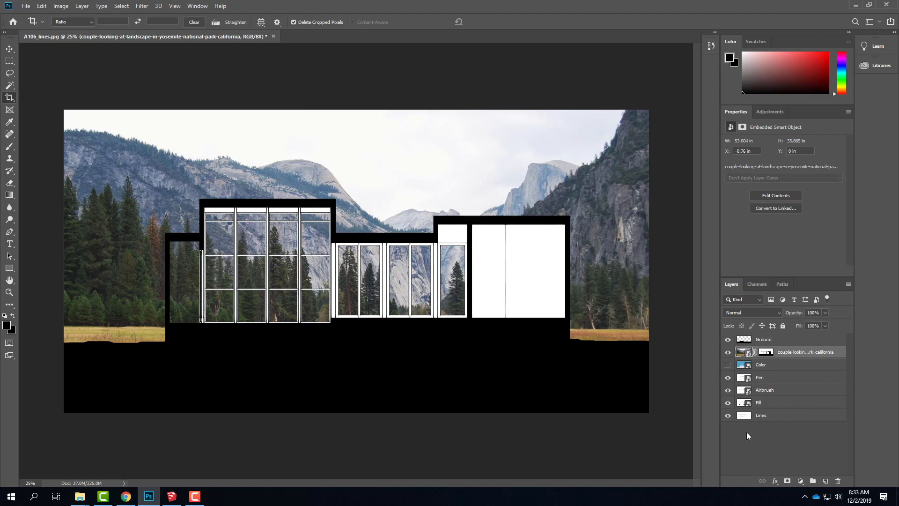
click(779, 365)
click(727, 365)
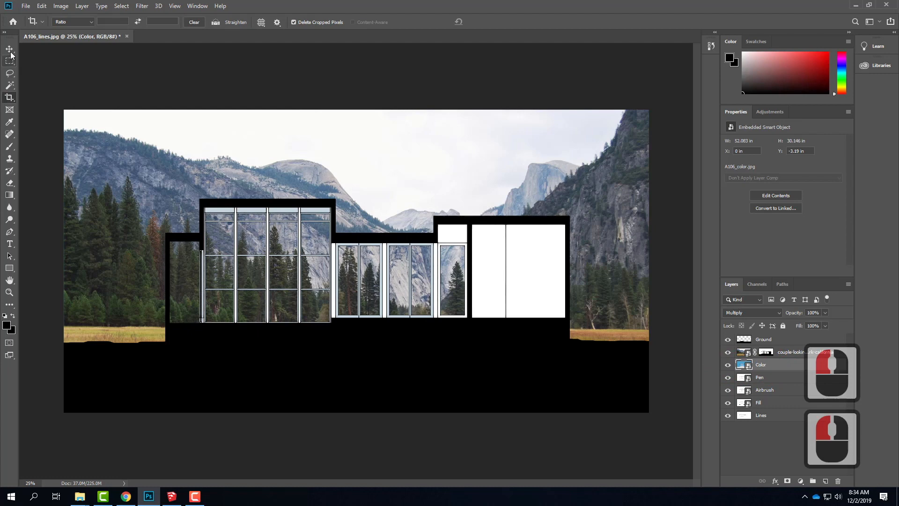
click(10, 85)
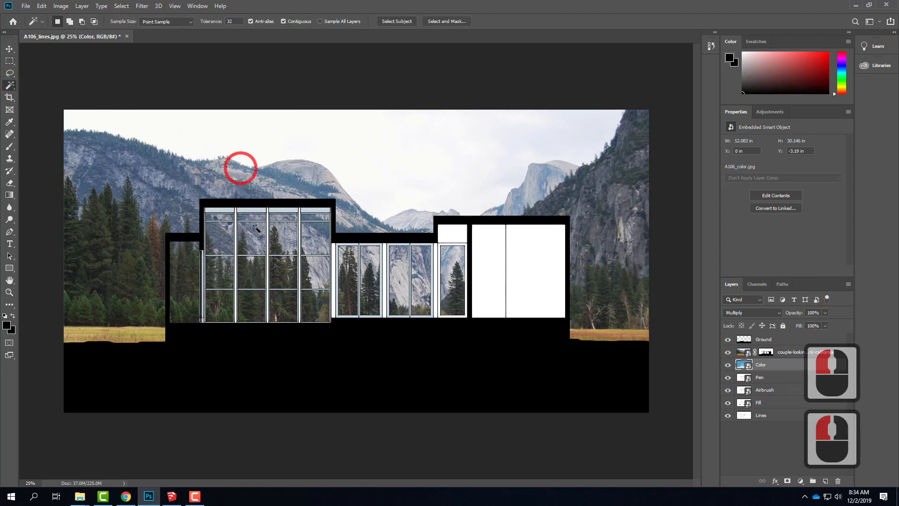
click(225, 218)
shift+click(220, 237)
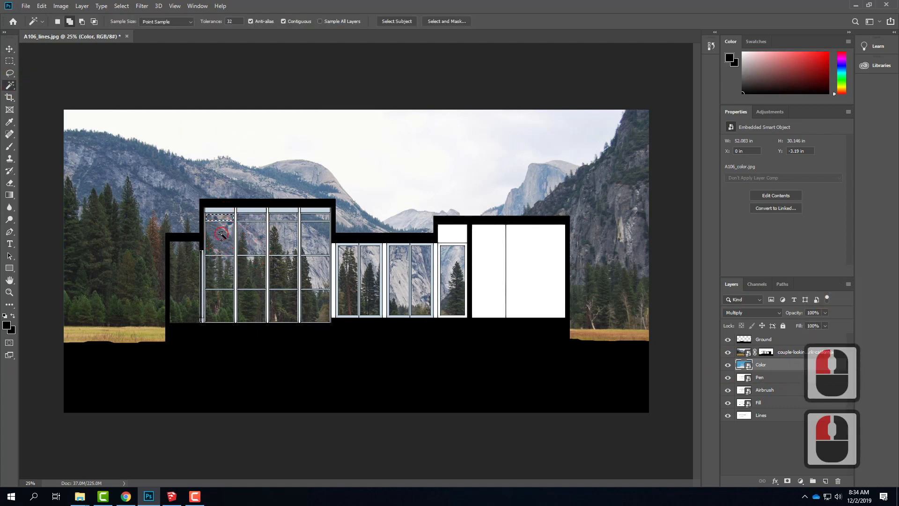
shift+click(220, 274)
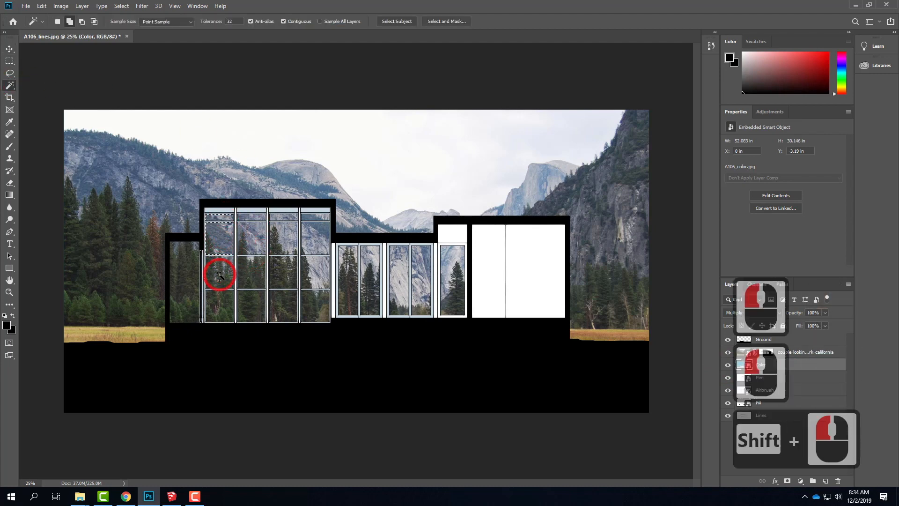
click(9, 60)
click(184, 87)
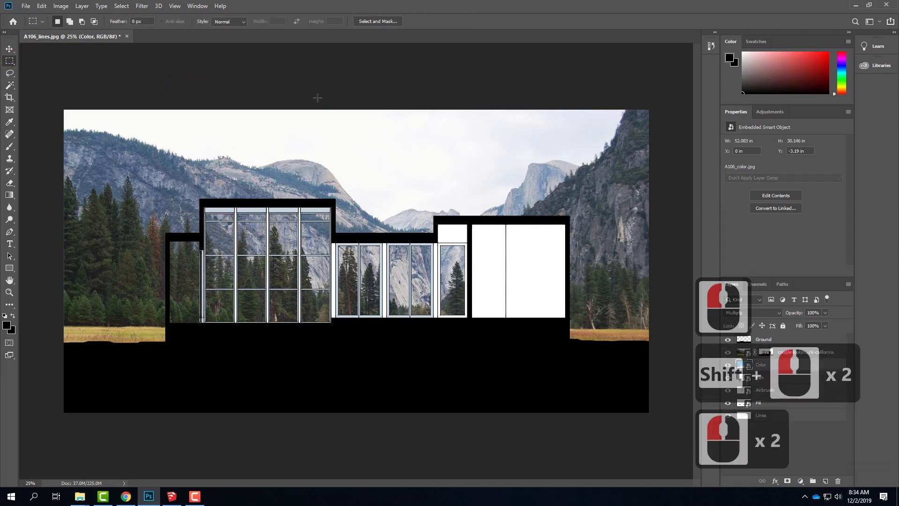
Add a Hue/Saturation adjustment layer directly above the Color layer.
click(82, 5)
mouse_move(118, 130)
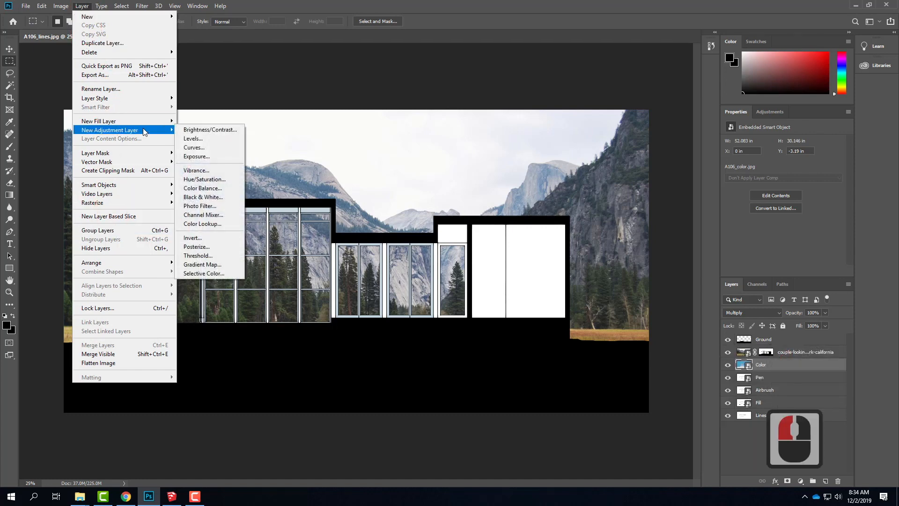
click(228, 179)
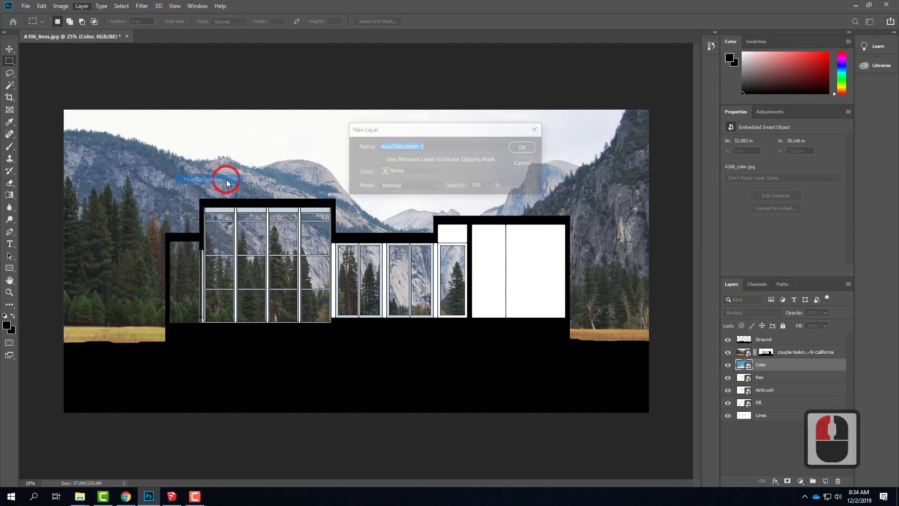
click(525, 147)
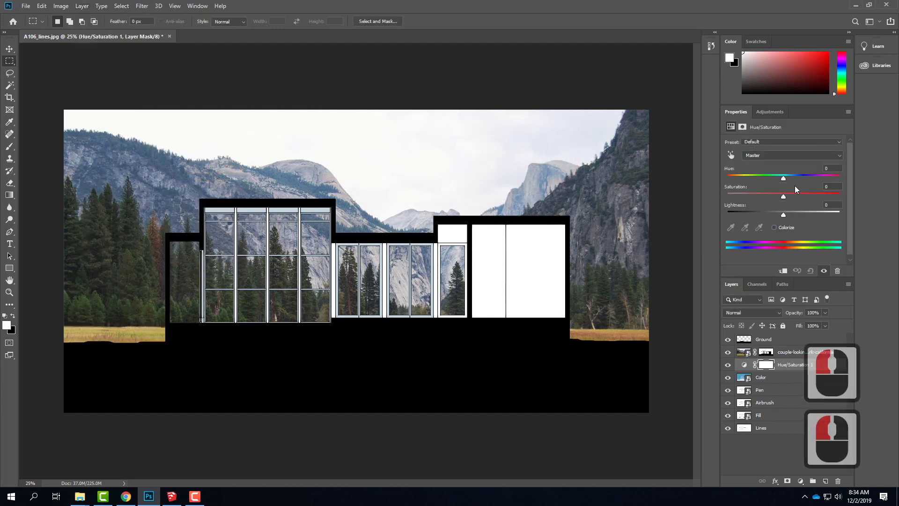
Set the Hue/Saturation adjustment to saturation +36 and hue +17, and move its layer above the landscape photo.
mouse_move(785, 177)
mouse_down()
mouse_move(849, 176)
mouse_move(696, 176)
mouse_move(819, 177)
mouse_move(785, 178)
mouse_up()
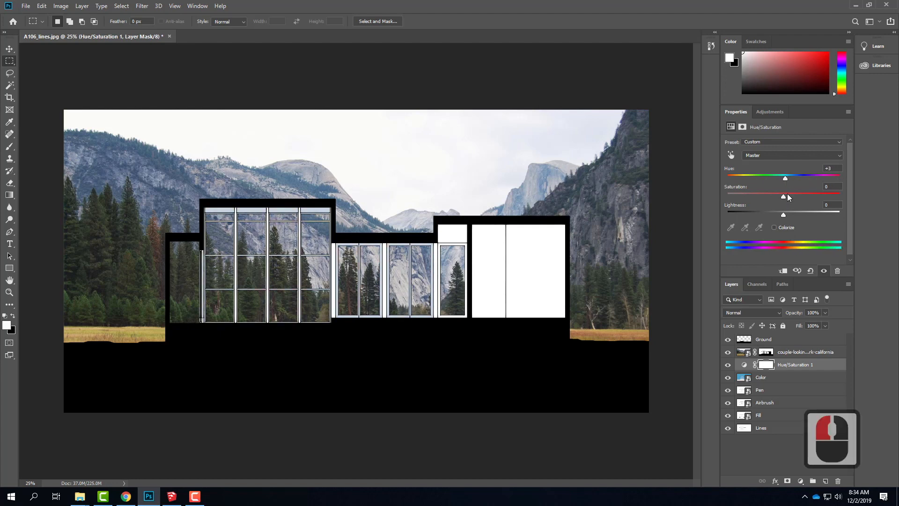
drag(784, 200, 804, 200)
drag(791, 364, 792, 346)
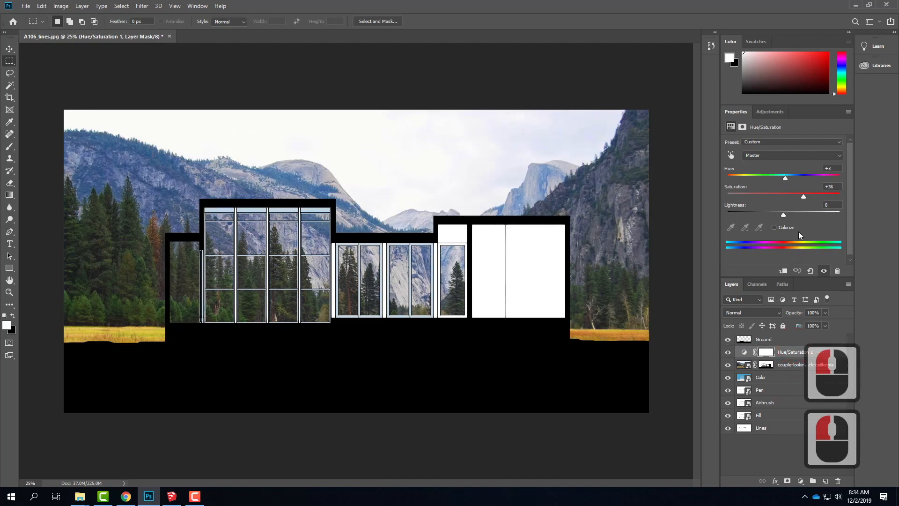
mouse_move(785, 178)
mouse_down()
mouse_move(802, 178)
mouse_move(768, 181)
mouse_move(803, 178)
mouse_move(783, 184)
mouse_move(794, 184)
mouse_up()
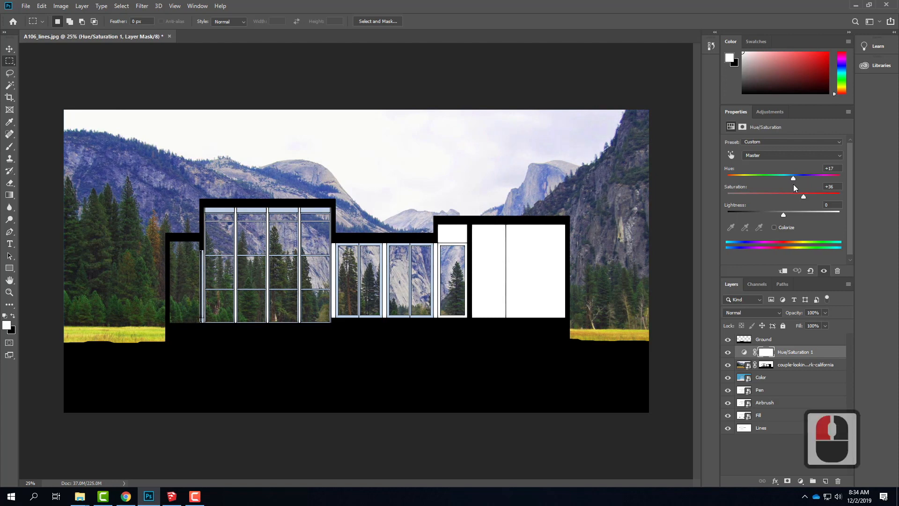
Delete the Hue/Saturation adjustment layer.
click(791, 354)
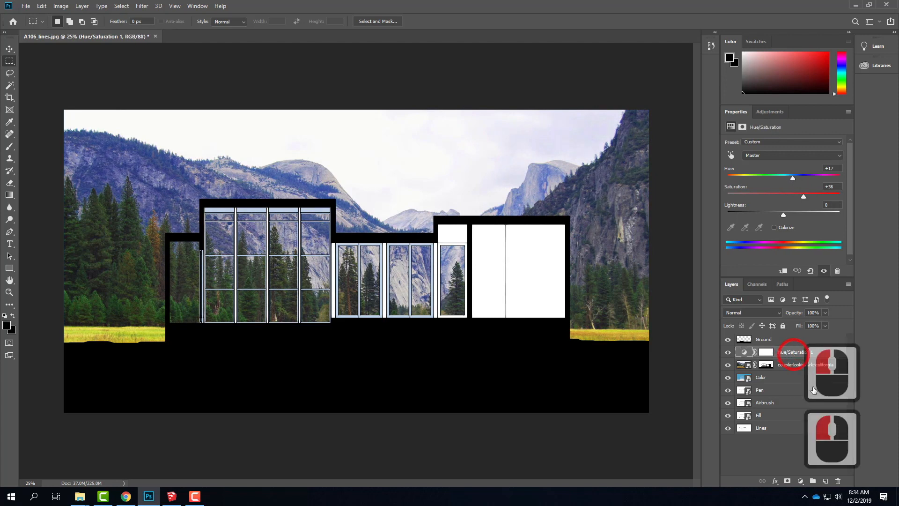
click(838, 482)
click(401, 183)
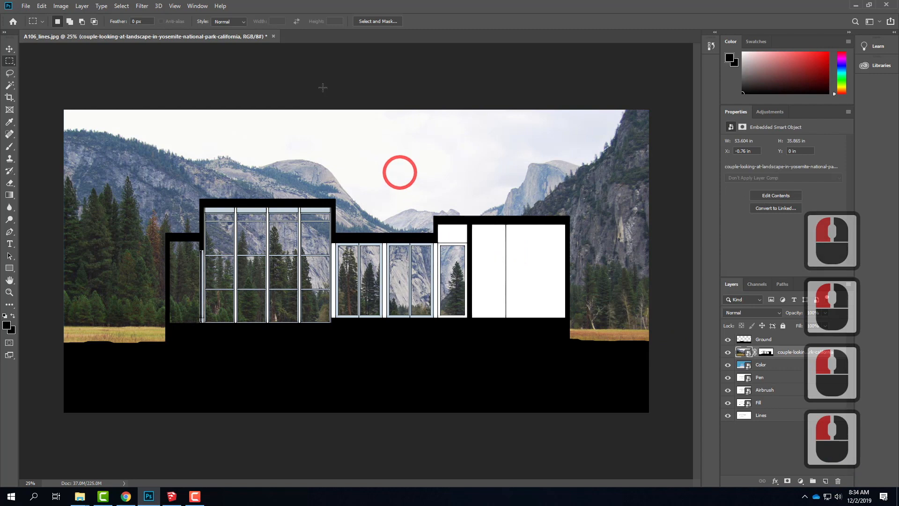
Add a Color Balance adjustment layer with midtones yellow–blue at +50, and clip it to the landscape photo layer.
click(121, 6)
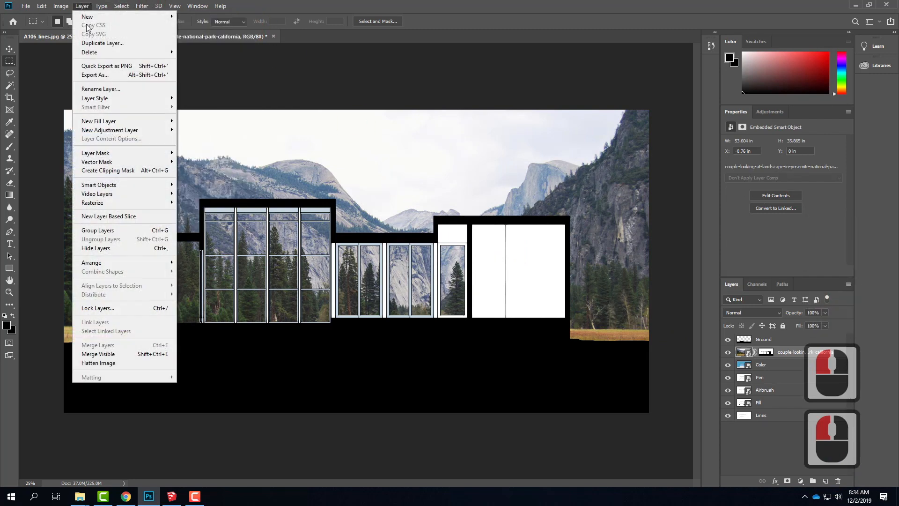
click(123, 132)
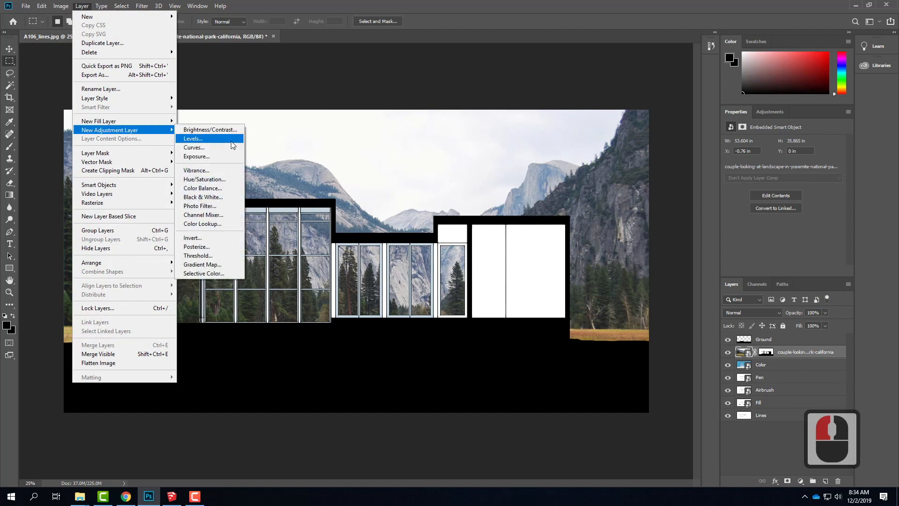
click(230, 189)
click(525, 147)
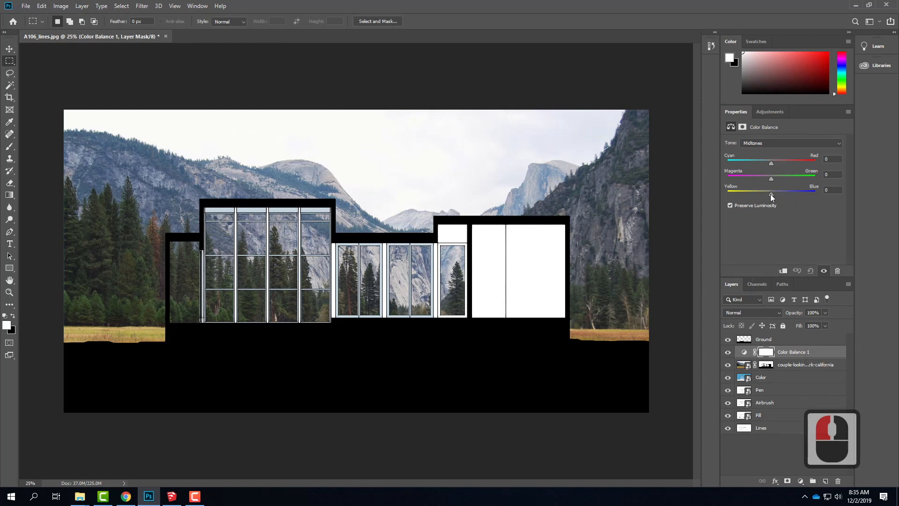
drag(788, 194, 793, 196)
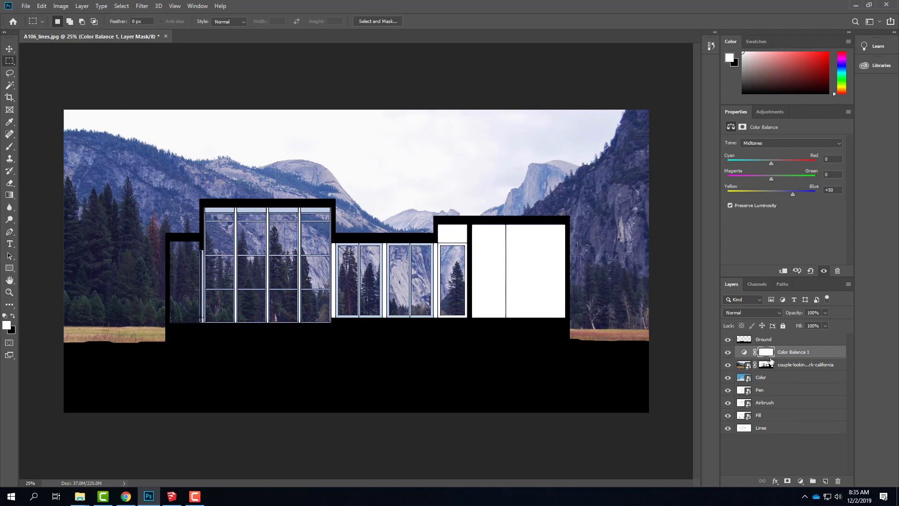
click(771, 359)
key(ctrl+alt+g)
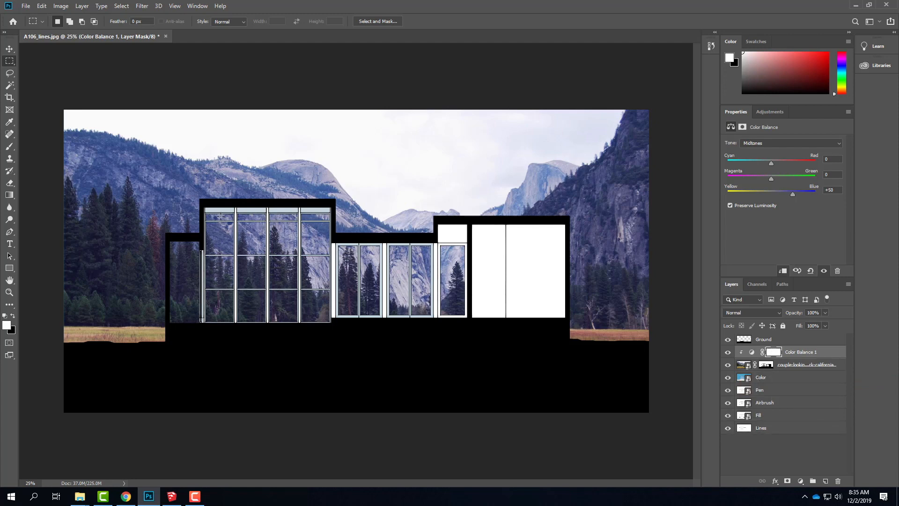
Select every glass pane of the tall window wall and the five lower window panes on the Color layer with the Magic Wand.
click(9, 85)
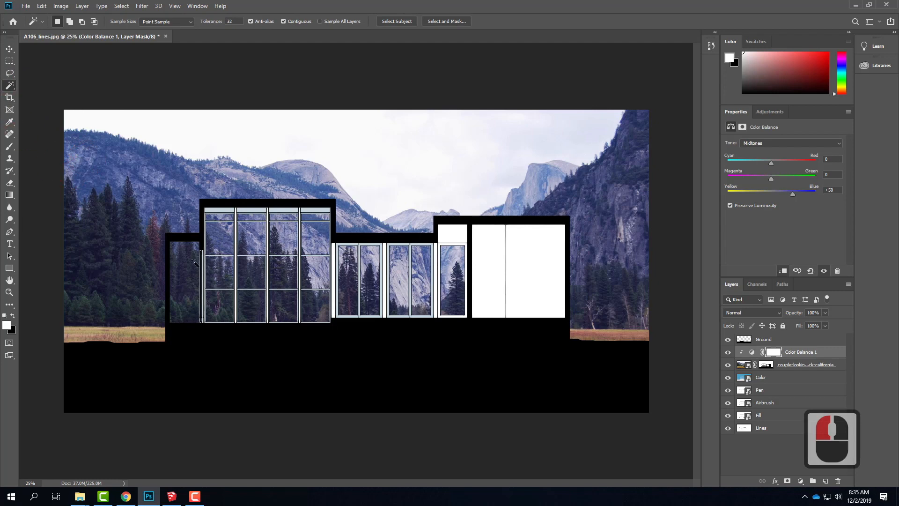
click(223, 219)
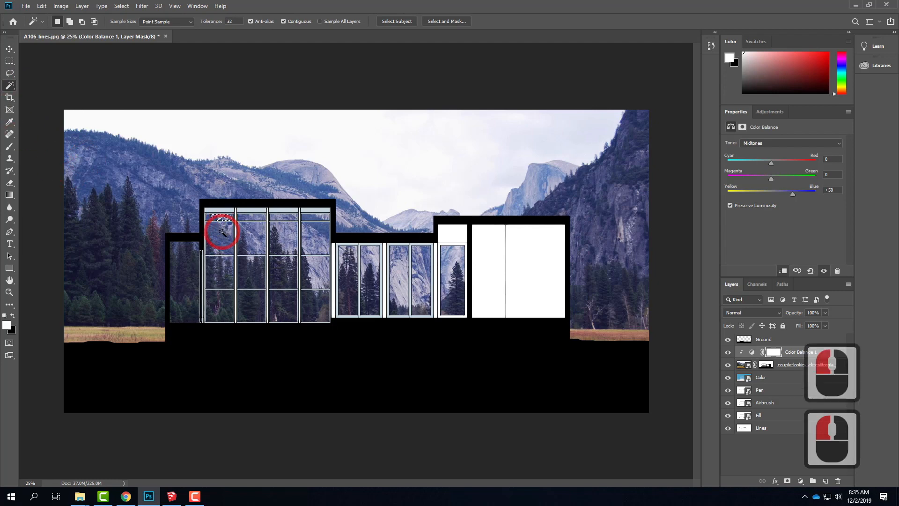
click(761, 378)
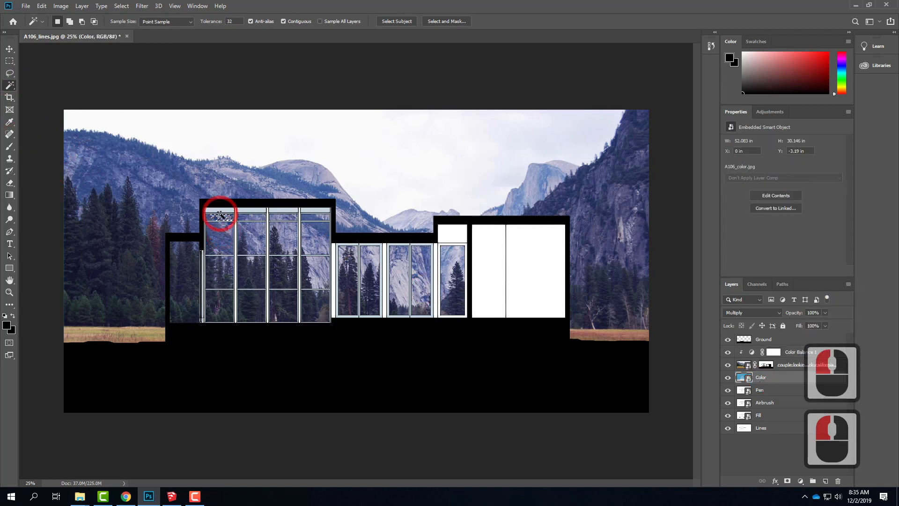
click(208, 217)
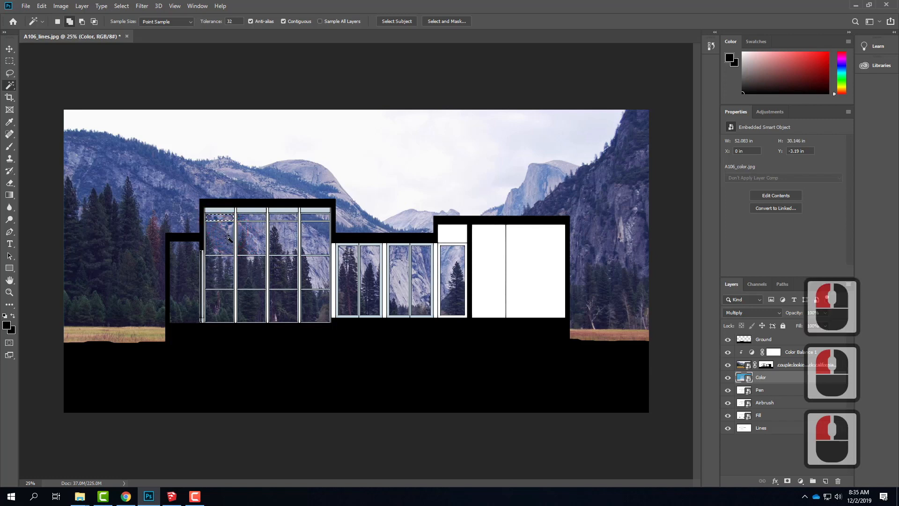
shift+click(223, 237)
shift+click(223, 271)
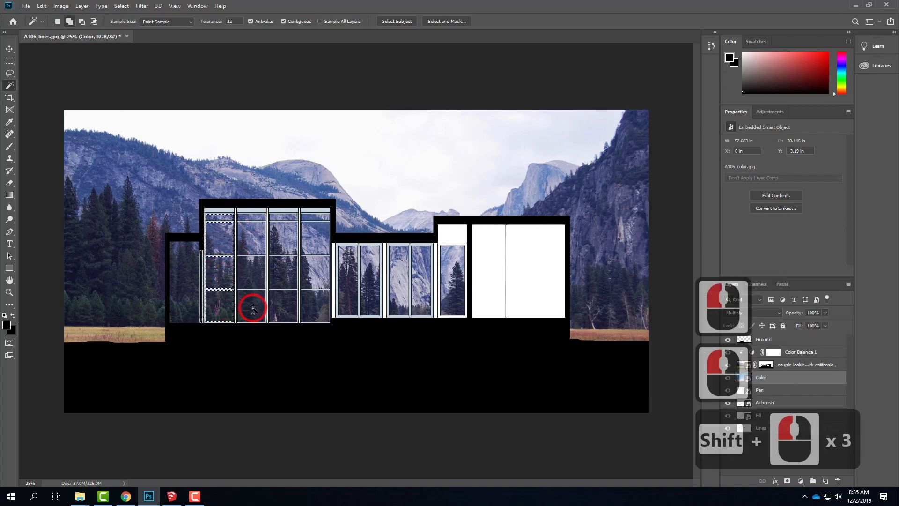
shift+click(254, 274)
shift+click(287, 217)
shift+click(281, 239)
shift+click(282, 269)
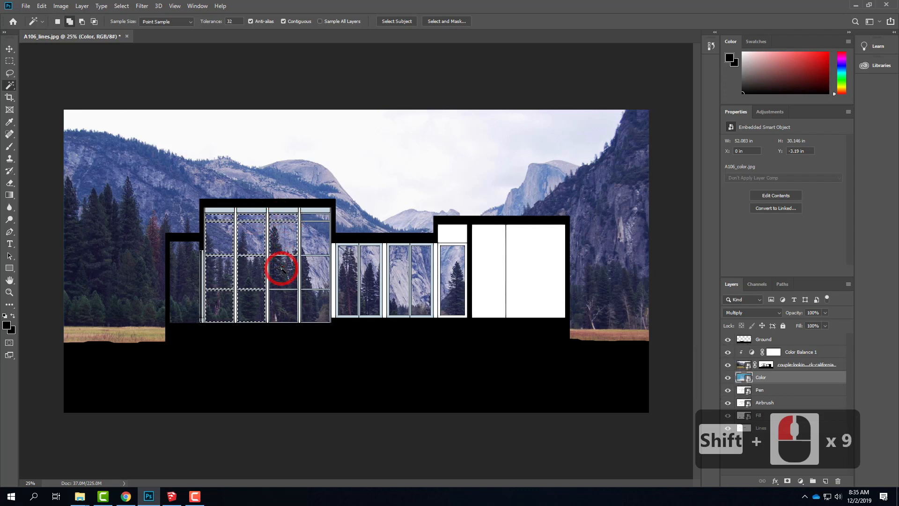
shift+click(287, 306)
shift+click(305, 305)
shift+click(316, 269)
shift+click(318, 248)
shift+click(313, 214)
shift+click(317, 218)
shift+click(420, 252)
shift+click(350, 280)
shift+click(368, 272)
shift+click(396, 271)
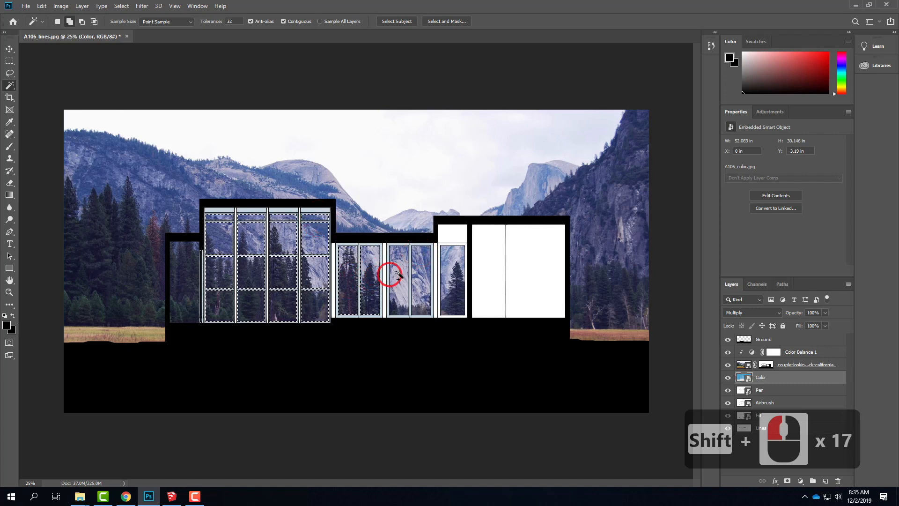
shift+click(424, 272)
shift+click(454, 272)
shift+click(455, 270)
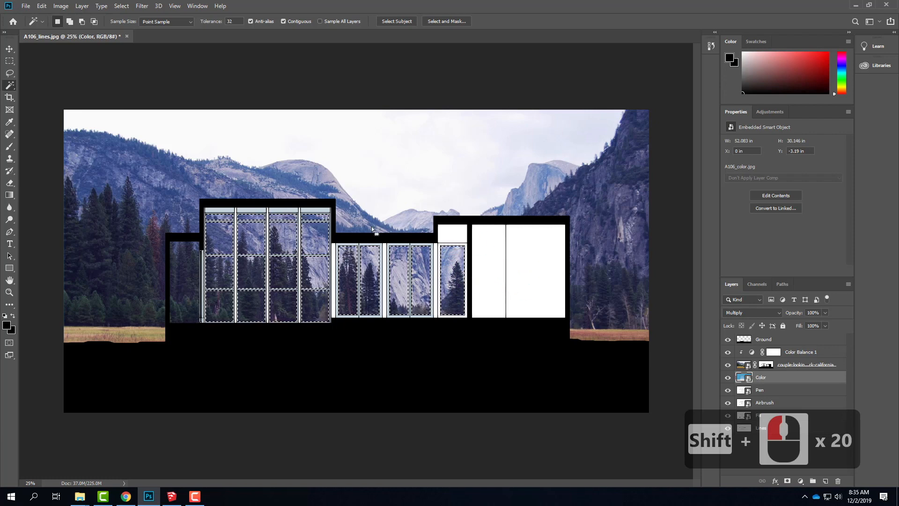
Invert the window-pane selection so it covers everything outside the glass.
click(122, 6)
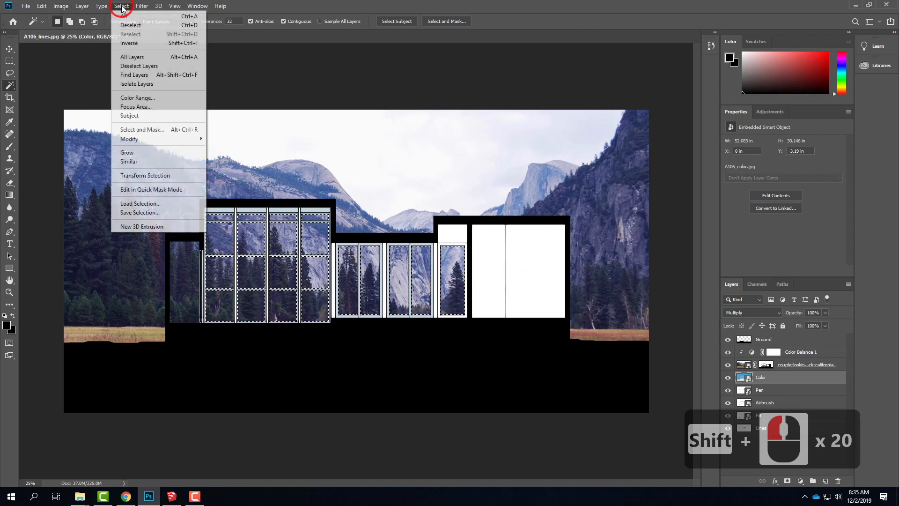
click(124, 7)
click(122, 6)
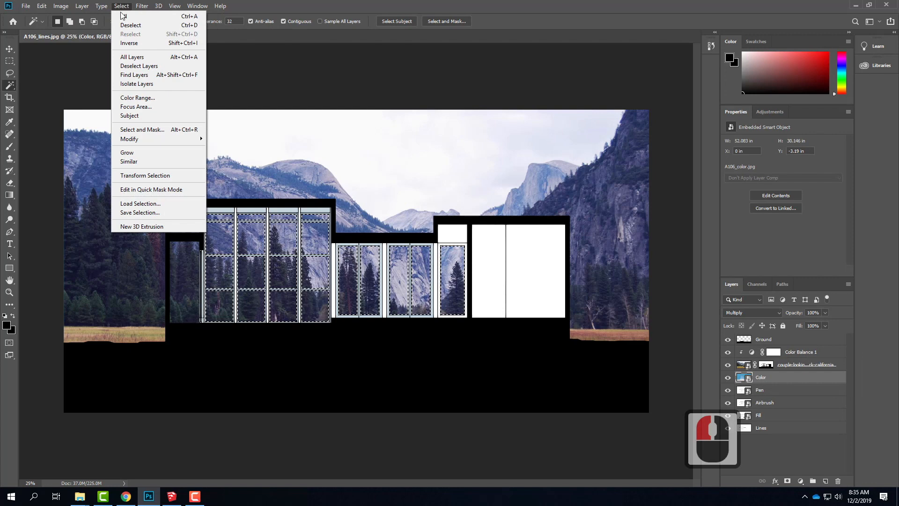
click(130, 42)
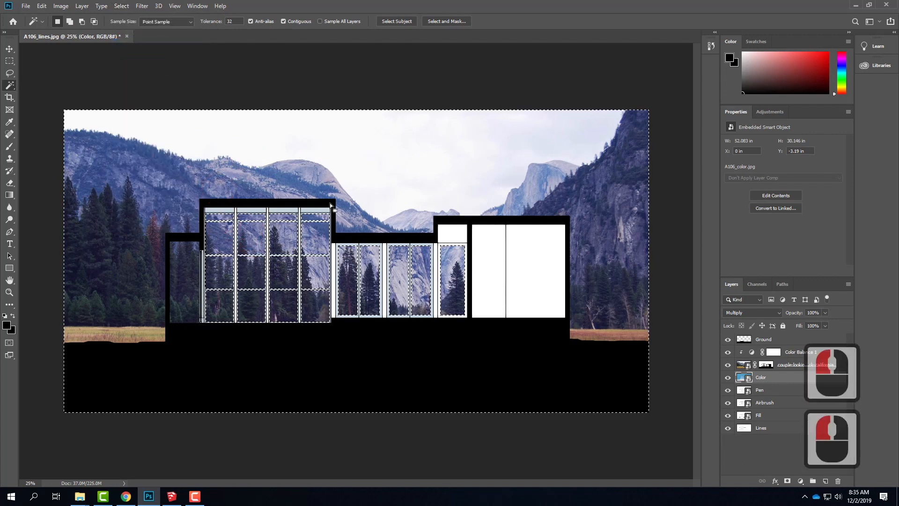
Paint the Color Balance 1 mask black over the whole area outside the windows with an 800 px brush, and clear the selection.
click(774, 354)
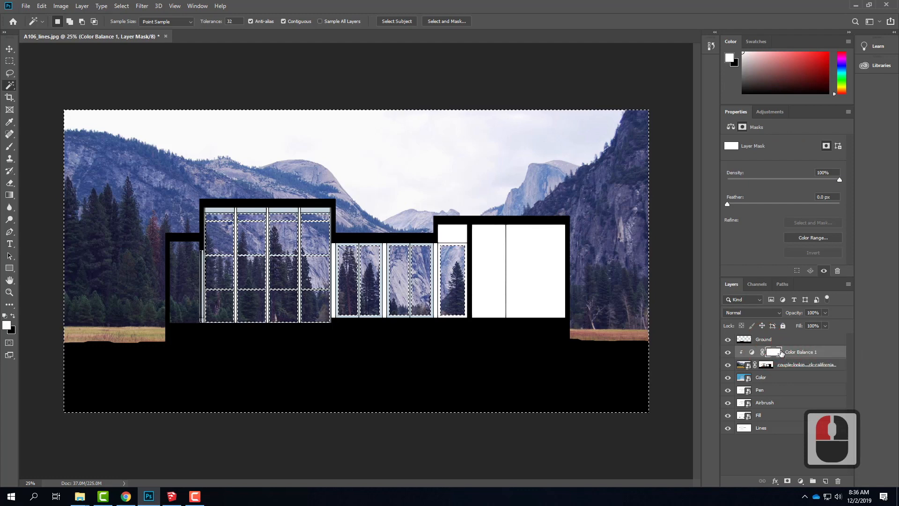
click(13, 317)
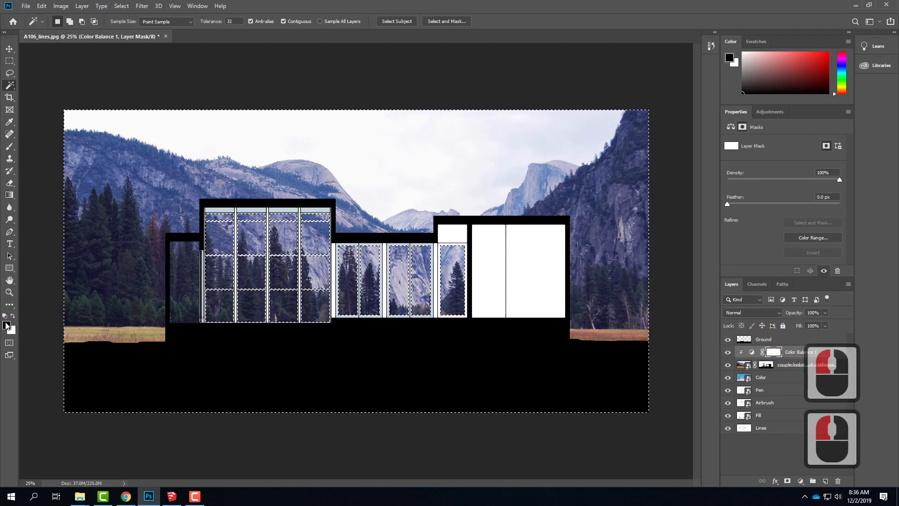
click(9, 146)
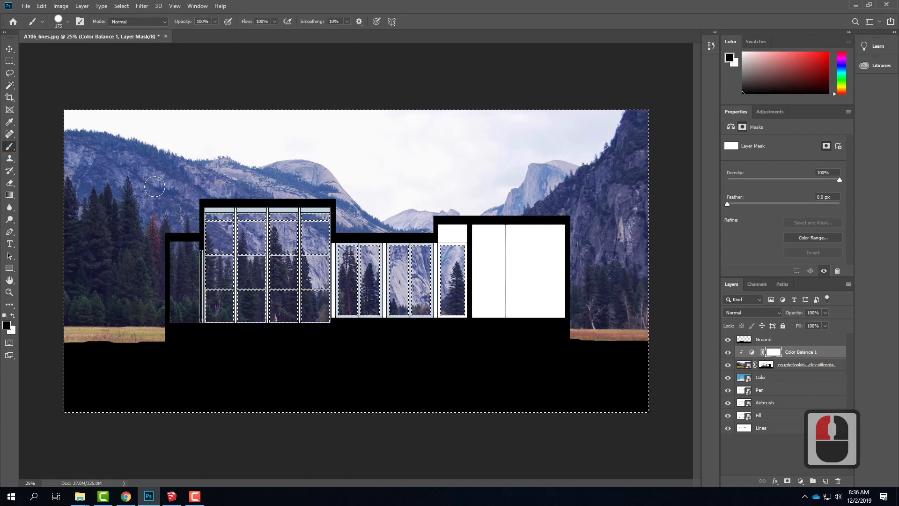
key(bracketright)
key(bracketright)
key(bracketright)
key(bracketright)
key(bracketright)
key(bracketright)
key(bracketright)
key(bracketright)
drag(104, 161, 329, 134)
mouse_move(428, 163)
mouse_down()
mouse_move(109, 259)
mouse_move(54, 344)
mouse_move(129, 341)
mouse_move(620, 128)
mouse_move(354, 230)
mouse_move(777, 210)
mouse_up()
mouse_move(589, 278)
mouse_down()
mouse_move(592, 358)
mouse_move(583, 221)
mouse_up()
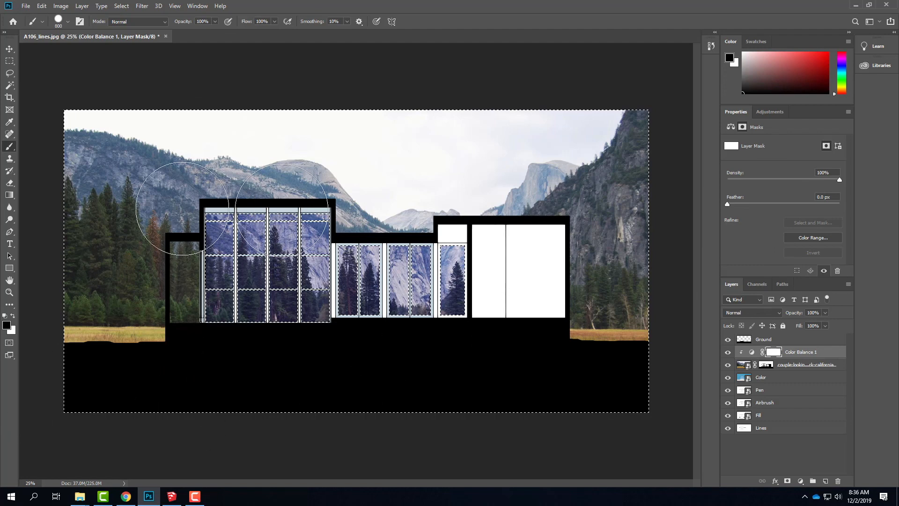
mouse_move(559, 368)
mouse_down()
mouse_move(516, 367)
mouse_move(573, 298)
mouse_move(283, 173)
mouse_up()
click(10, 62)
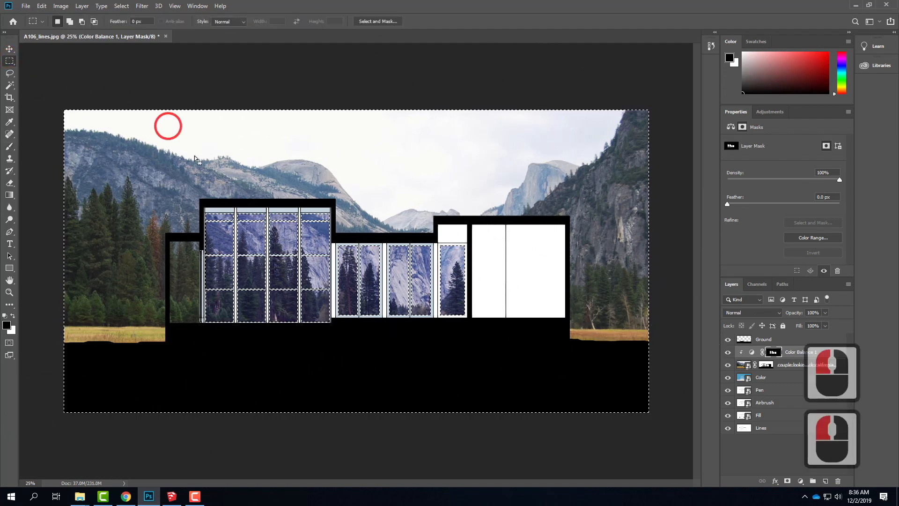
click(198, 159)
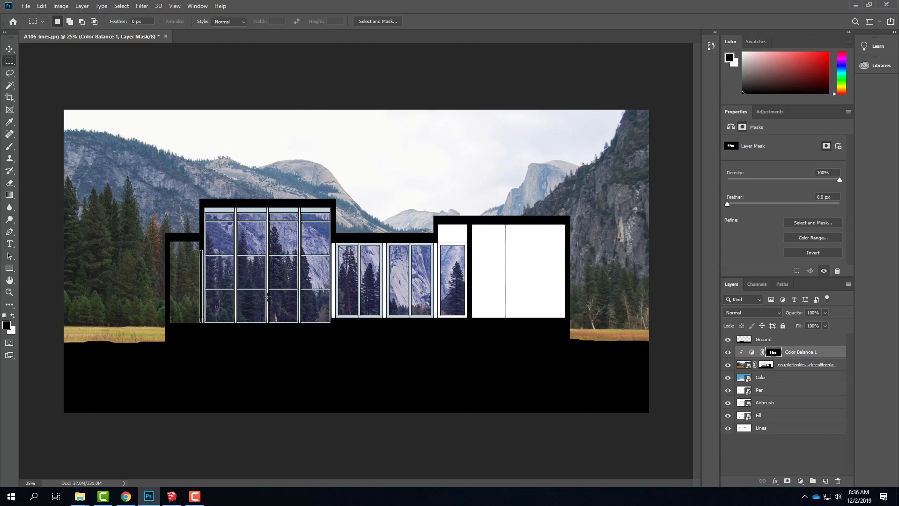
Toggle the Color Balance 1 layer's visibility to compare the windows with and without it, and leave it hidden.
click(729, 352)
click(729, 353)
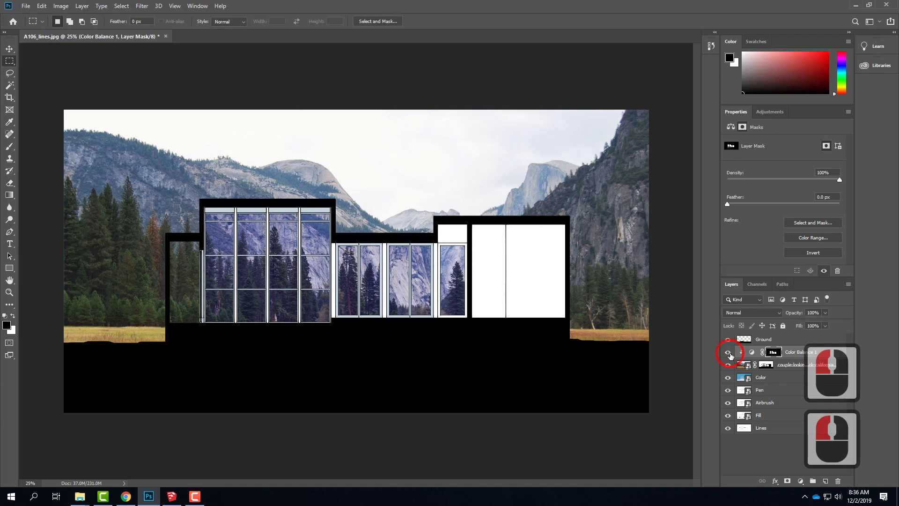
click(728, 352)
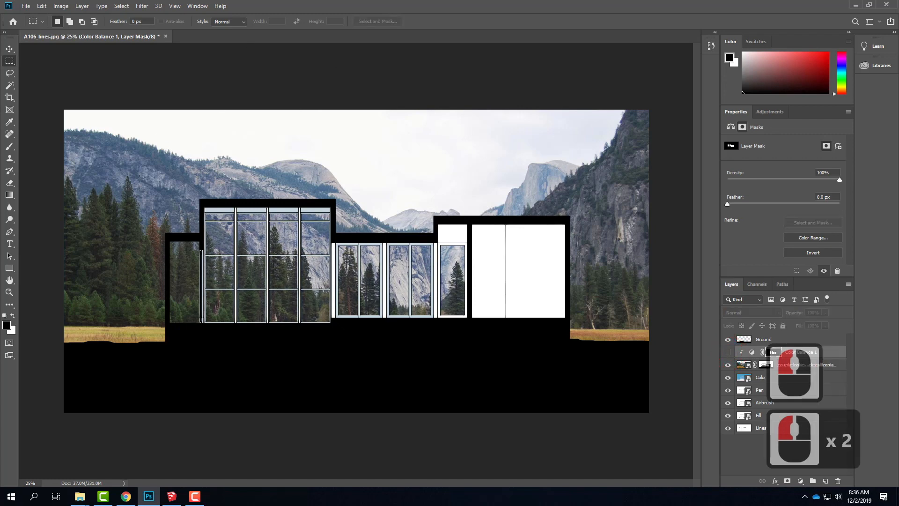
Add a Channel Mixer adjustment layer above Color Balance 1 and clip it to the landscape photo.
click(124, 6)
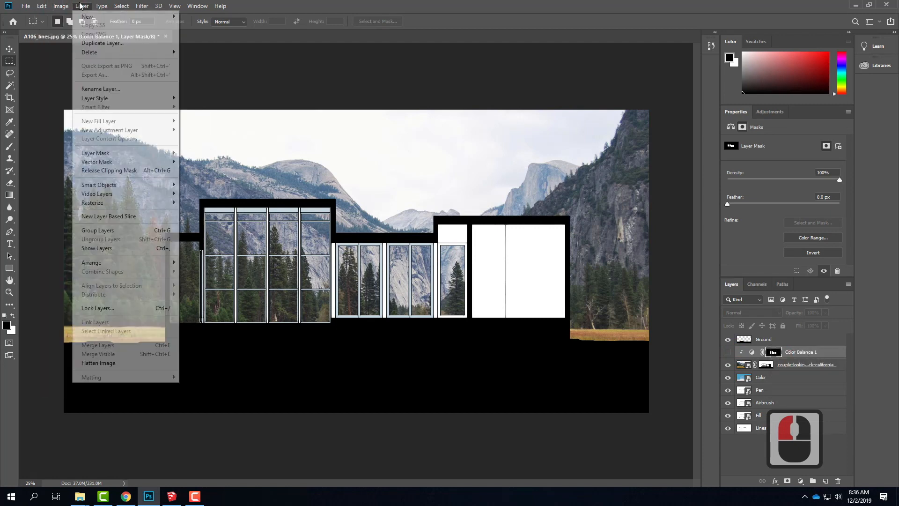
mouse_move(139, 131)
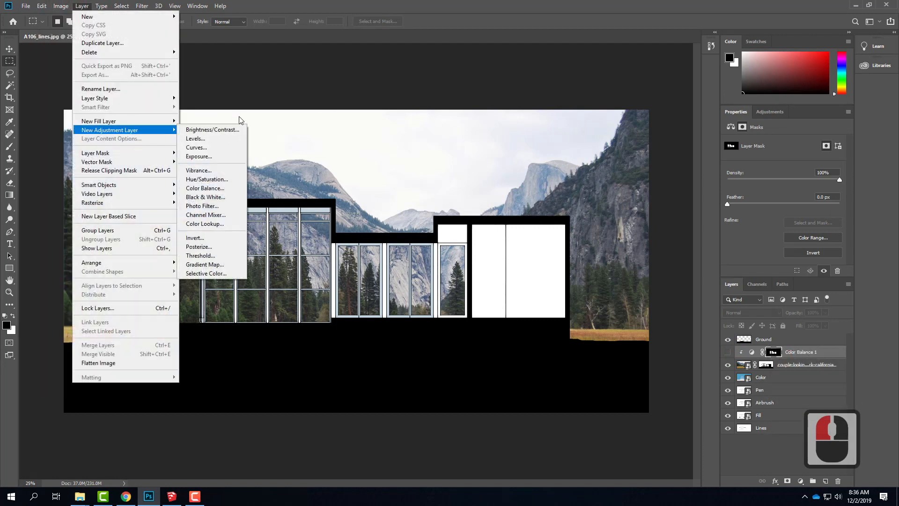
click(232, 218)
click(391, 170)
click(526, 149)
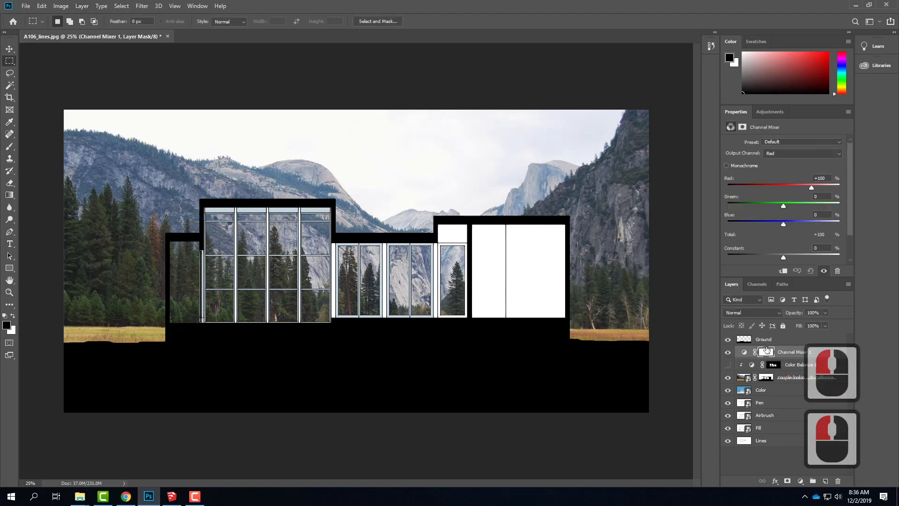
key(ctrl+alt+g)
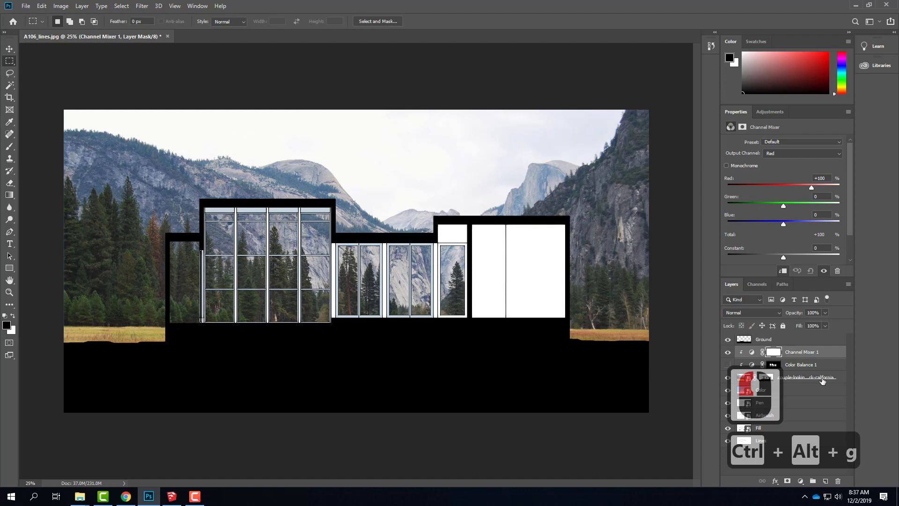
Make the Channel Mixer monochrome, try the infrared, blue and green filter presets, and apply Black & White with Red Filter.
click(727, 166)
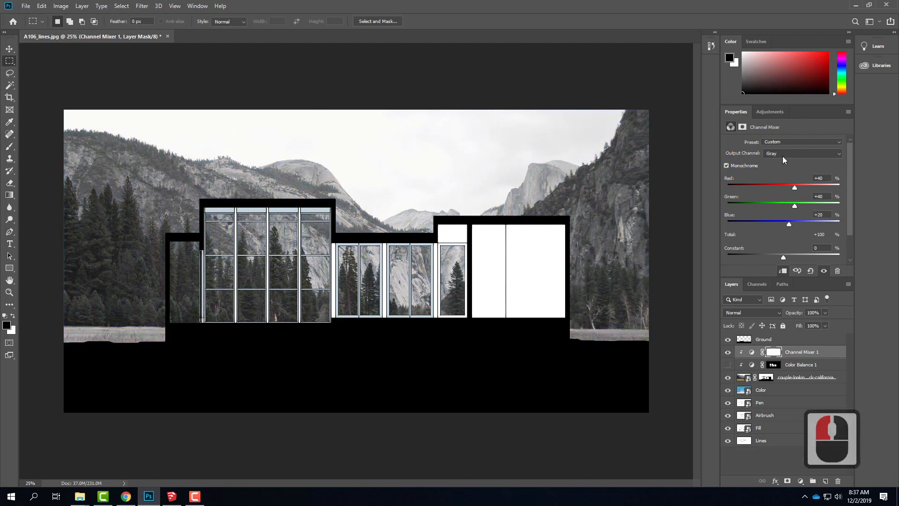
click(789, 141)
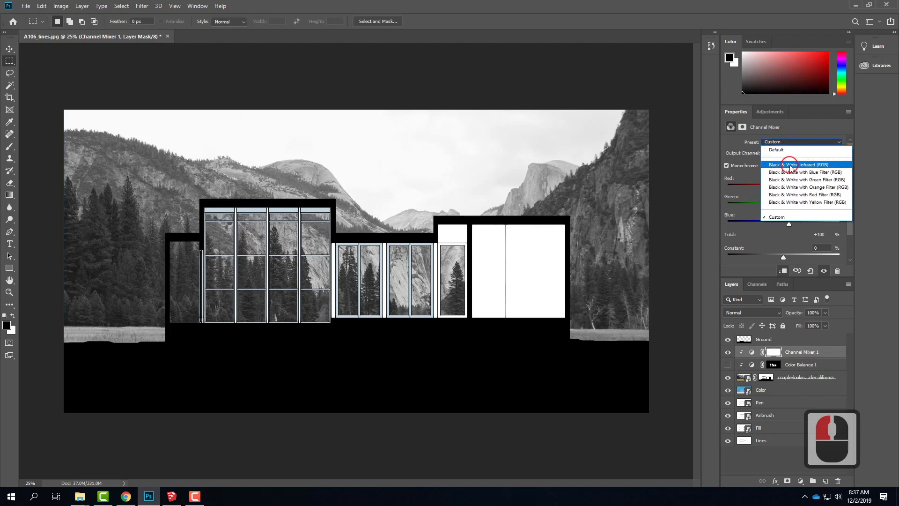
click(791, 161)
click(795, 142)
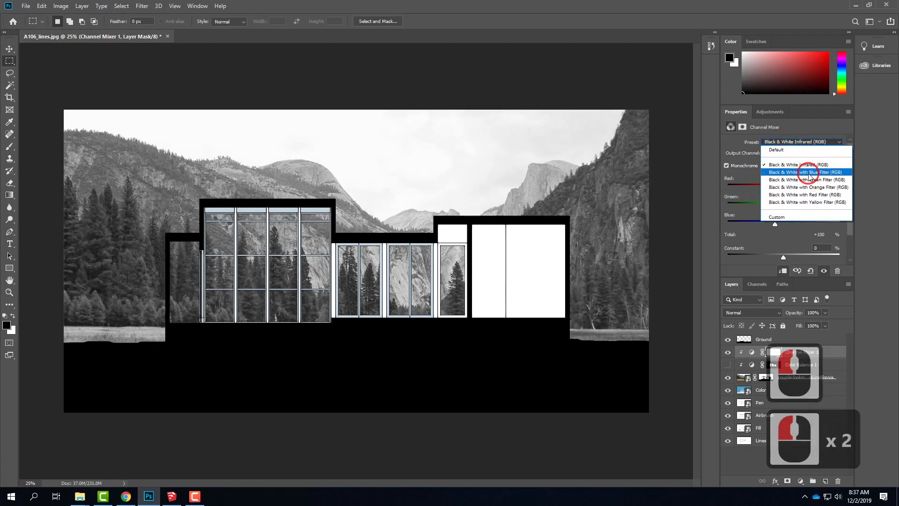
click(809, 161)
click(806, 143)
click(803, 173)
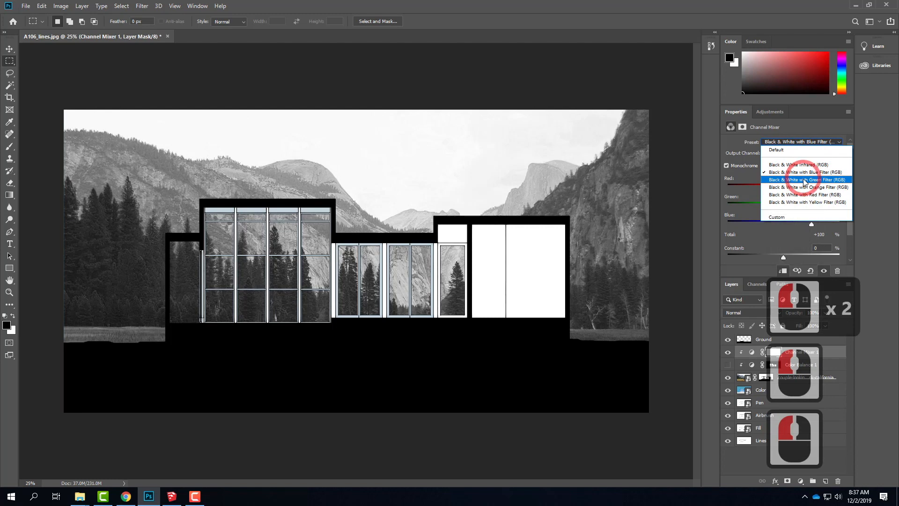
click(802, 143)
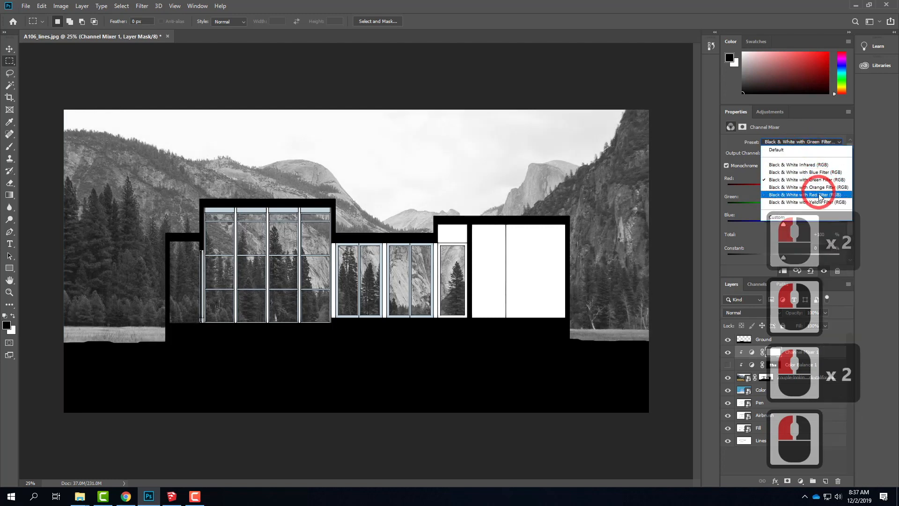
click(818, 192)
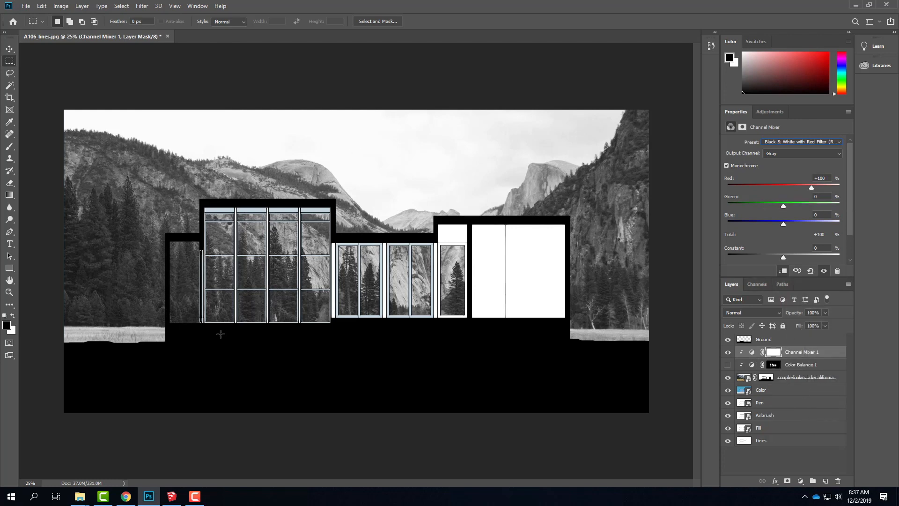
Select all sixteen panes of the tall gridded window on the Color layer with the Magic Wand.
click(9, 85)
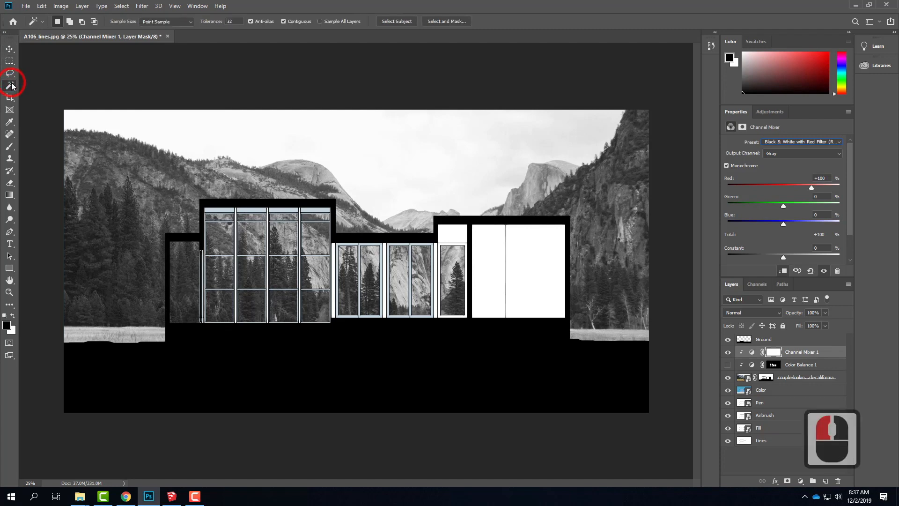
click(758, 390)
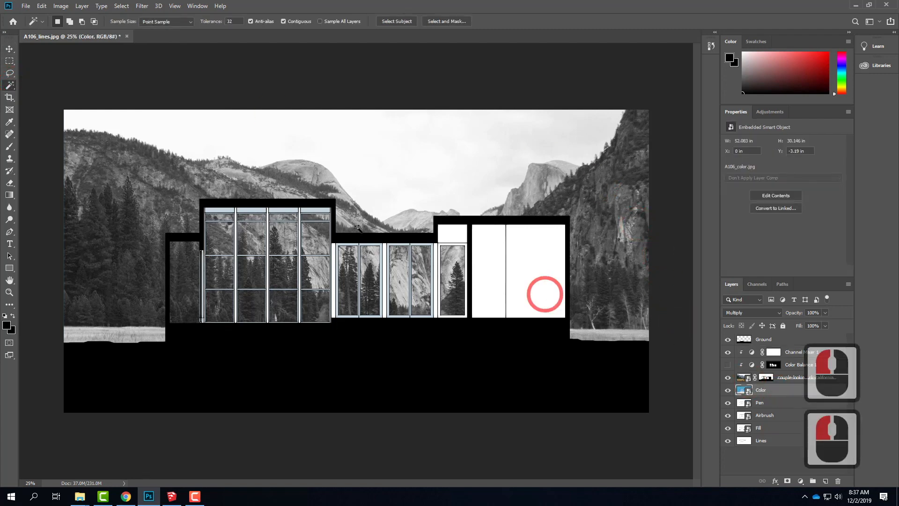
click(216, 218)
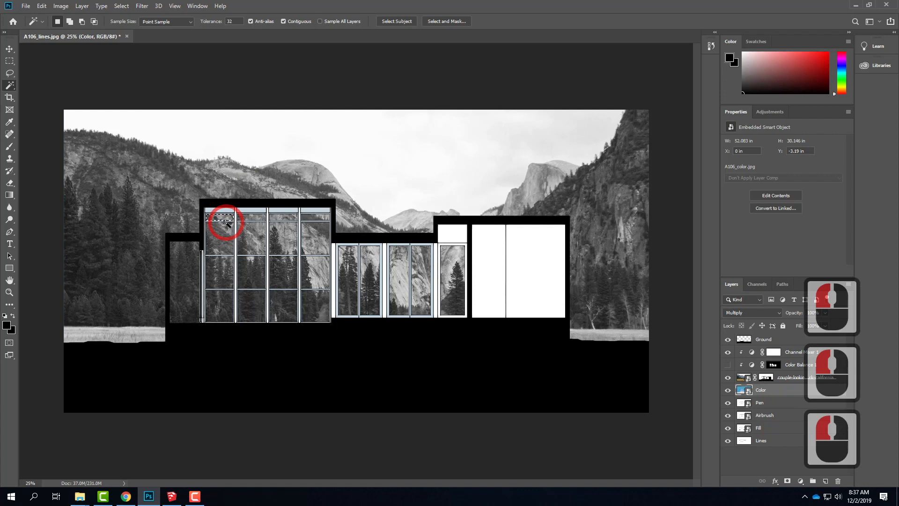
shift+click(221, 245)
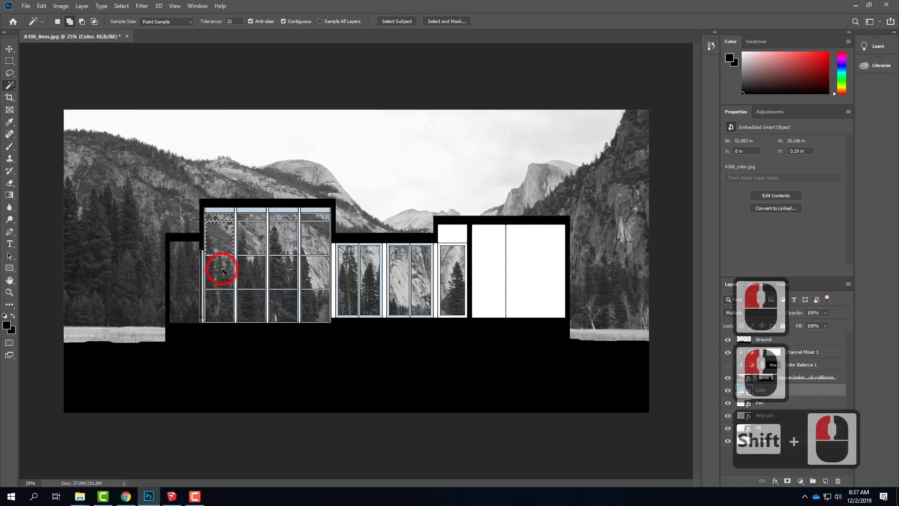
shift+click(220, 271)
shift+click(221, 303)
shift+click(251, 306)
shift+click(248, 273)
shift+click(247, 240)
shift+click(247, 215)
shift+click(282, 234)
shift+click(283, 269)
shift+click(282, 307)
shift+click(313, 303)
shift+click(312, 271)
shift+click(313, 239)
shift+click(315, 218)
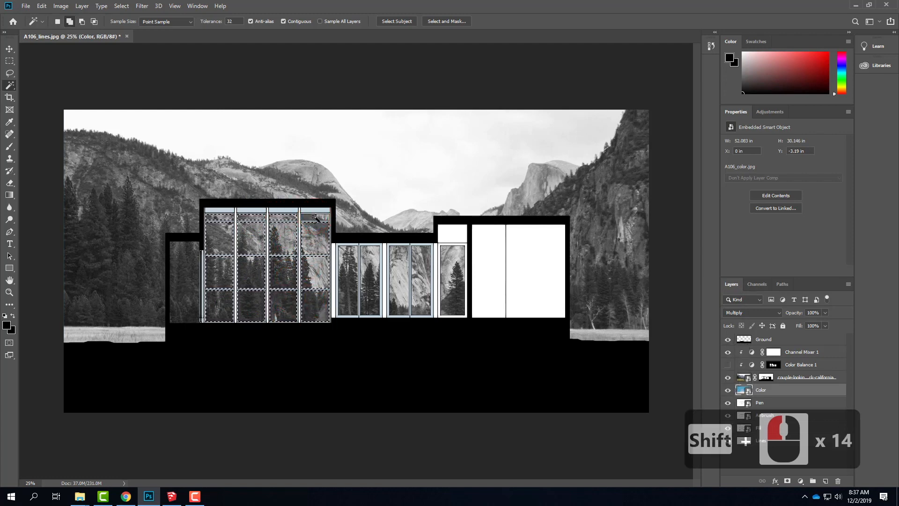
Add the five panes of the lower windows in the building's middle section to the Magic Wand selection.
shift+click(349, 276)
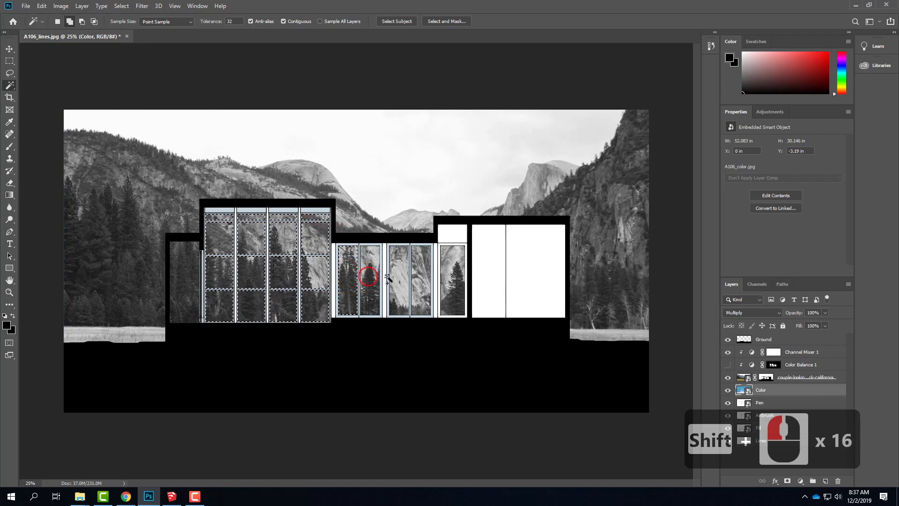
shift+click(400, 279)
shift+click(421, 278)
shift+click(461, 281)
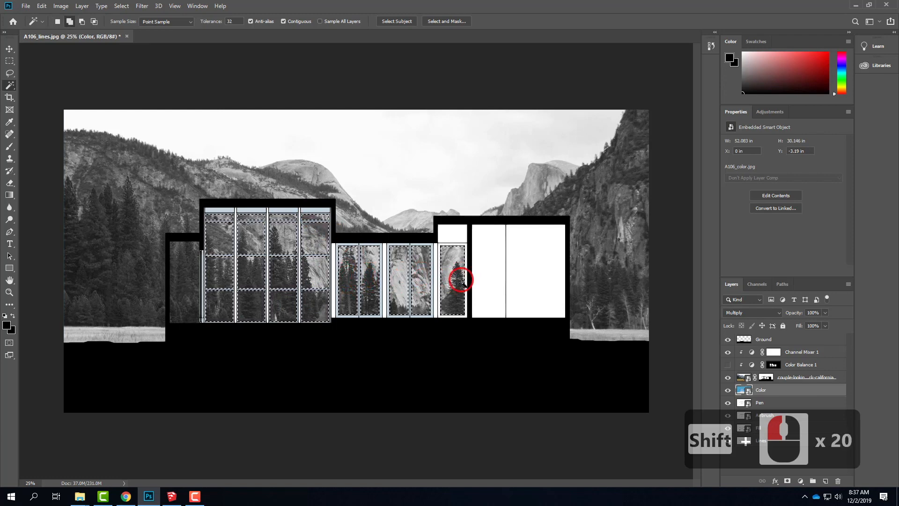
Paint the Channel Mixer 1 mask black inside the selected window panes with the 800 px brush.
click(777, 352)
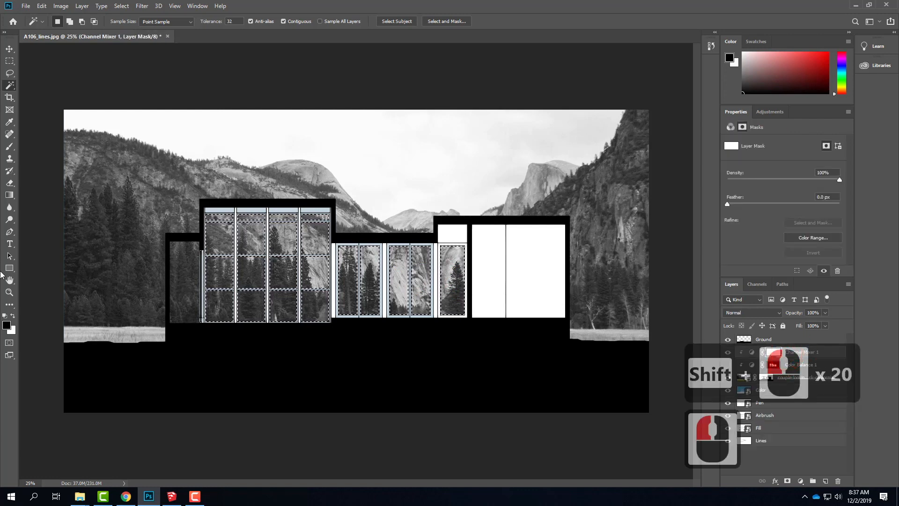
click(9, 146)
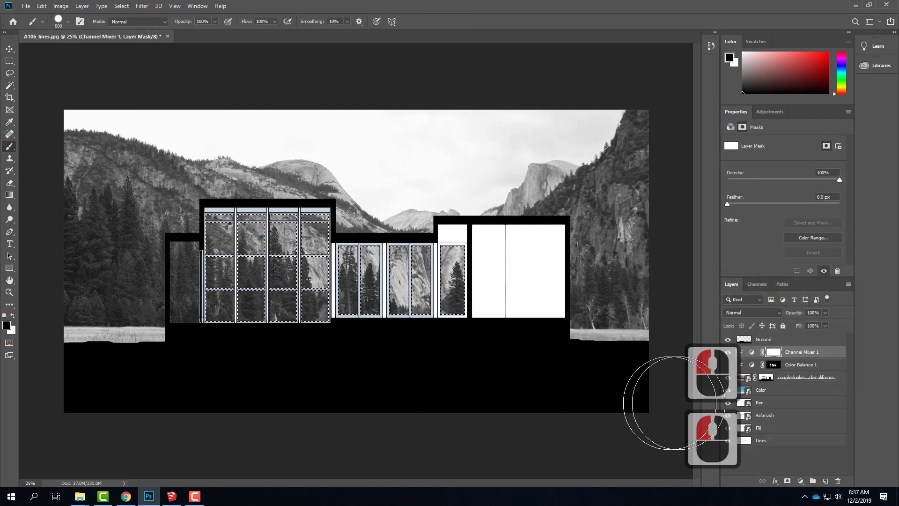
click(728, 365)
mouse_move(262, 275)
mouse_down()
mouse_move(190, 261)
mouse_move(381, 211)
mouse_move(367, 297)
mouse_move(317, 328)
mouse_move(472, 245)
mouse_move(213, 288)
mouse_move(156, 276)
mouse_move(377, 205)
mouse_up()
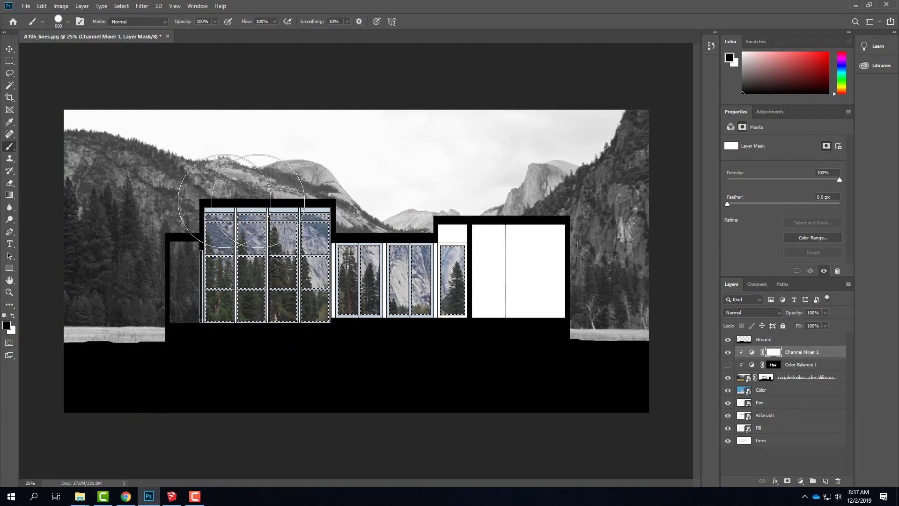
Clear the window selection and hide the Color layer.
click(9, 61)
click(317, 181)
click(474, 211)
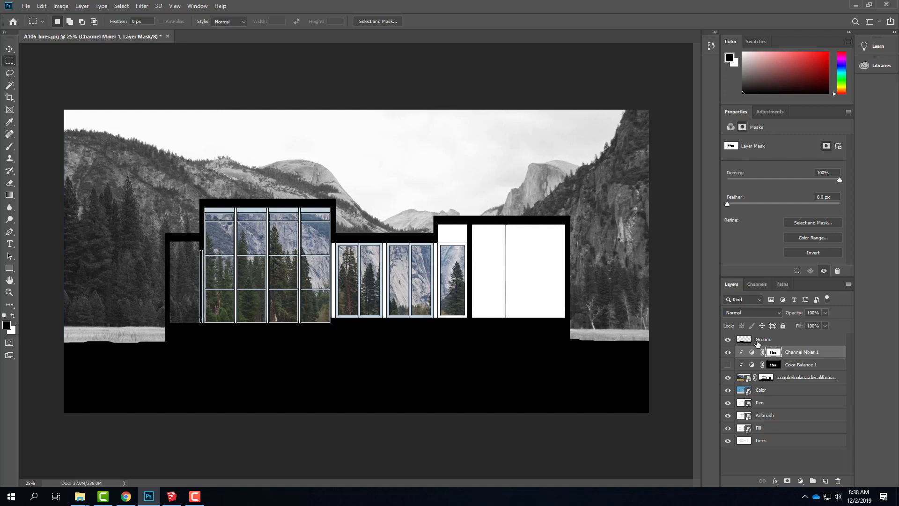
click(728, 390)
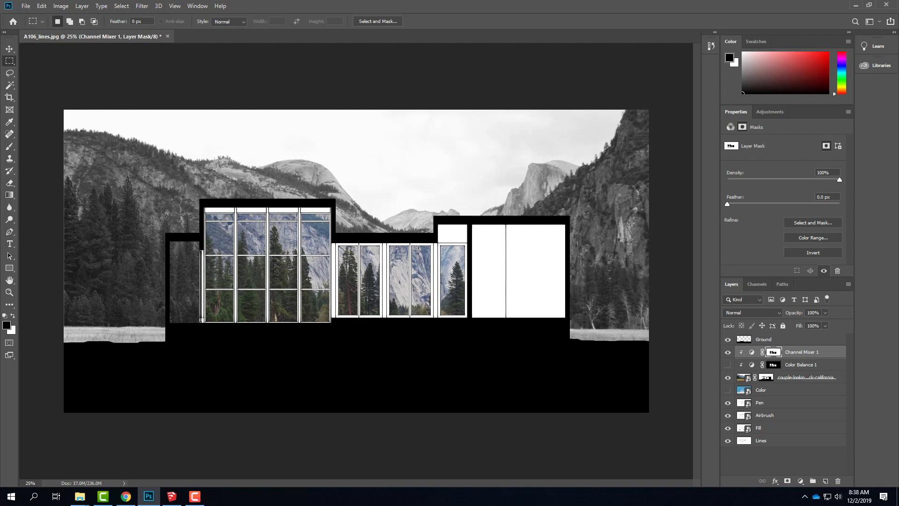
click(26, 6)
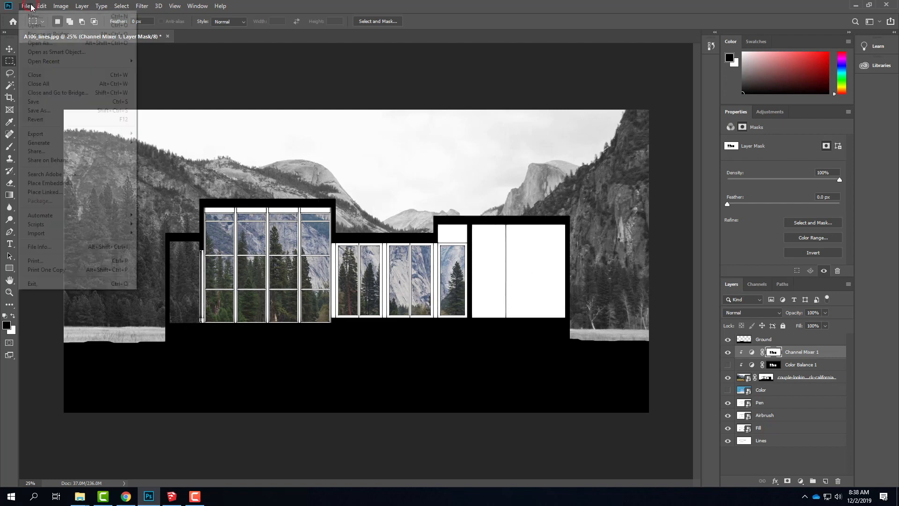
click(51, 182)
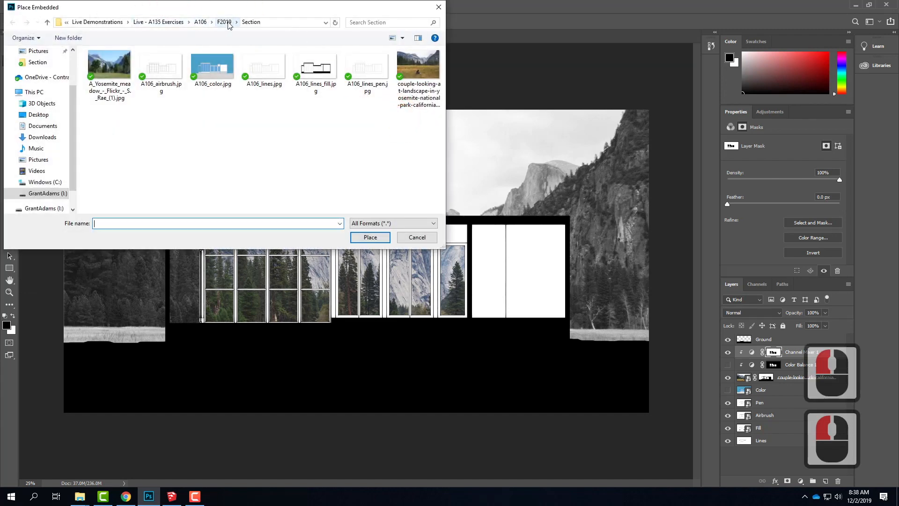
click(224, 22)
double_click(112, 65)
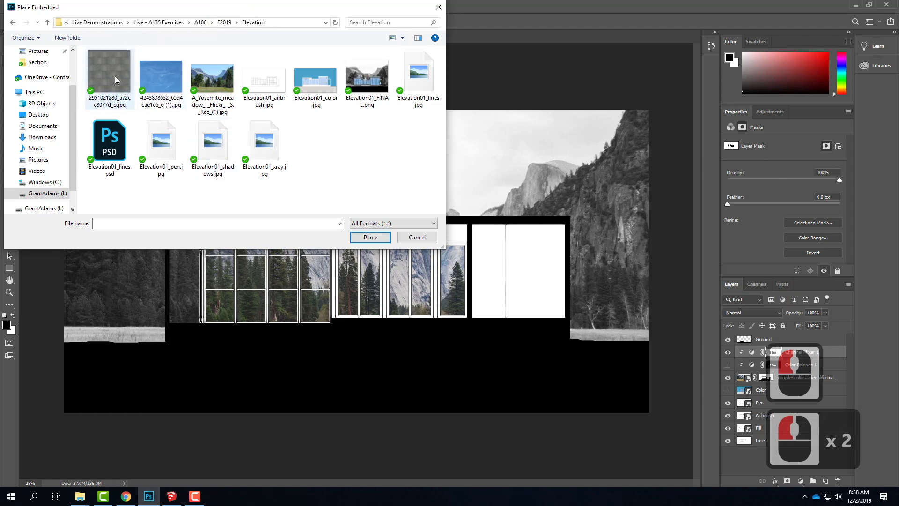
click(109, 76)
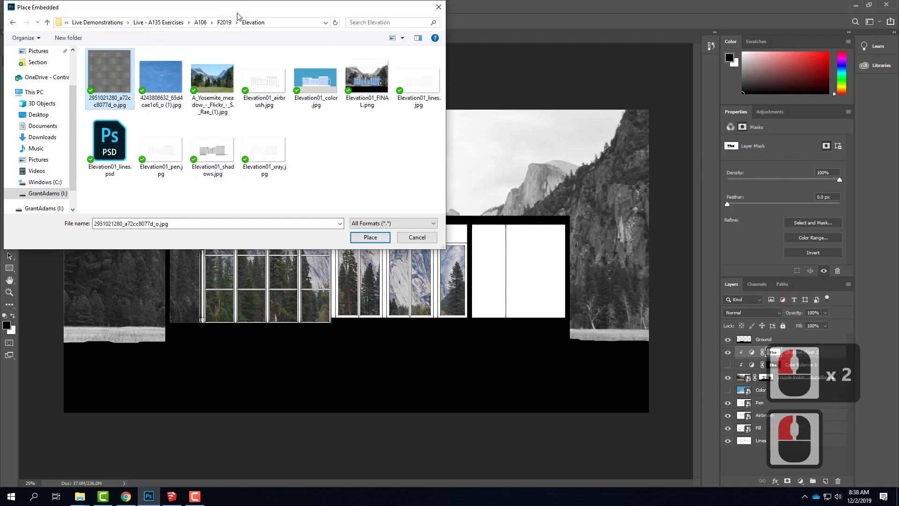
Browse the file dialog to the Concrete folder under Resources, V-Ray, V-Ray Materials.
click(226, 23)
click(205, 22)
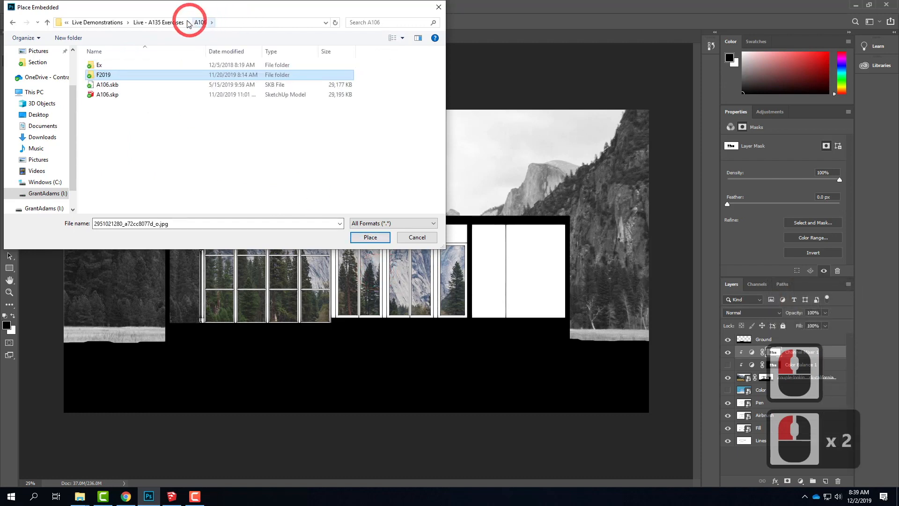
click(92, 23)
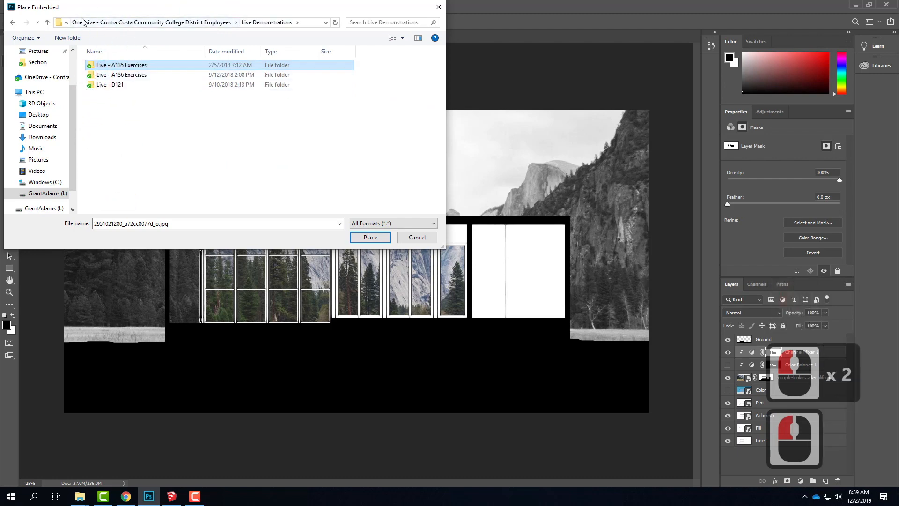
click(99, 22)
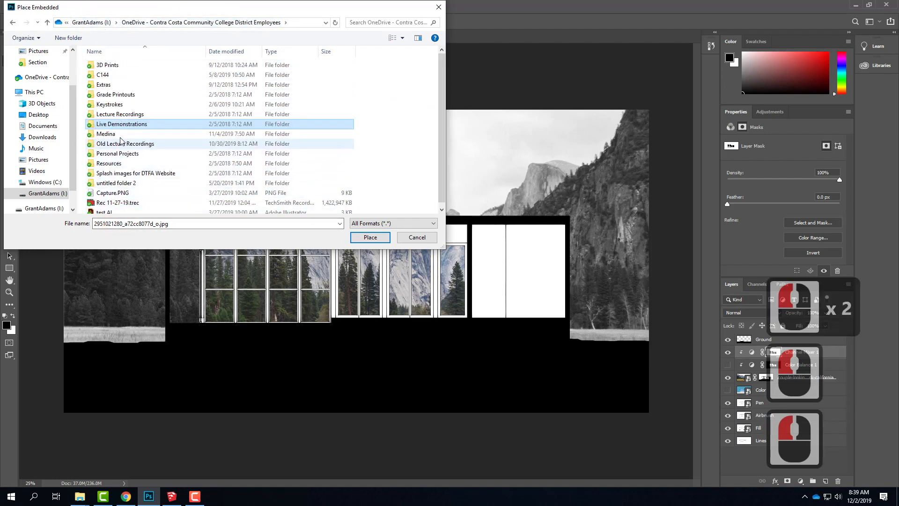
scroll(132, 151, down, 1)
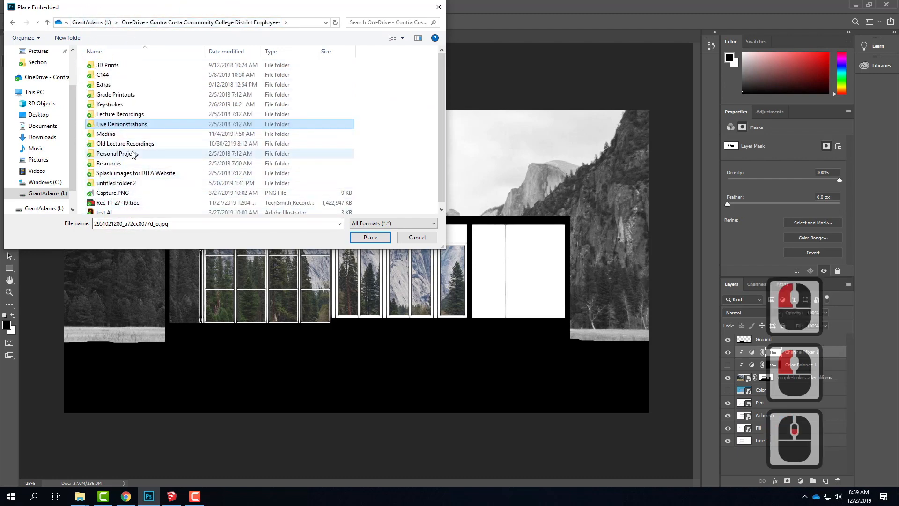
double_click(111, 163)
double_click(110, 174)
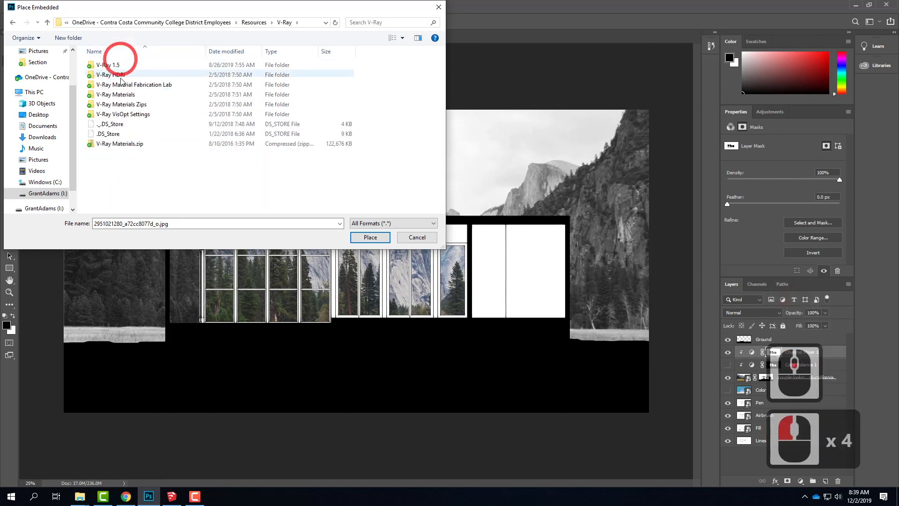
double_click(117, 94)
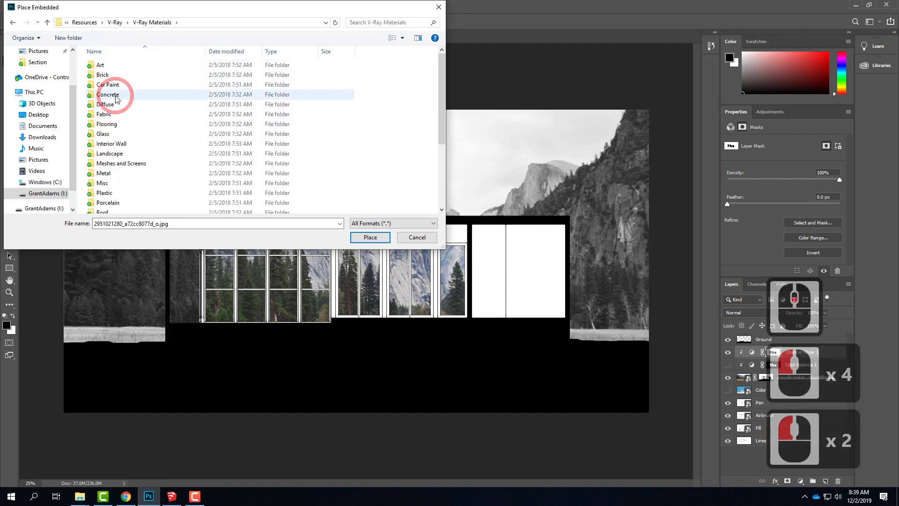
double_click(118, 94)
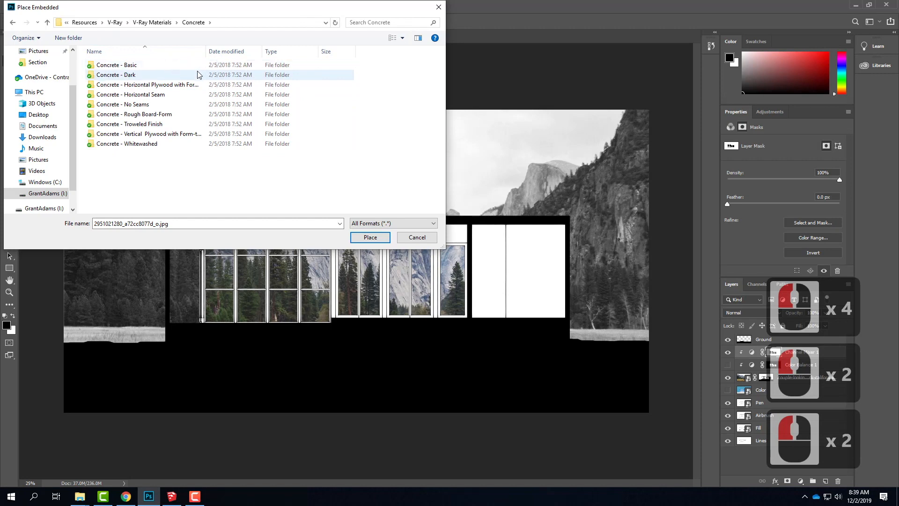
Place 03_DIFFUSE.jpg from the horizontal plywood concrete folder as an embedded image.
click(185, 86)
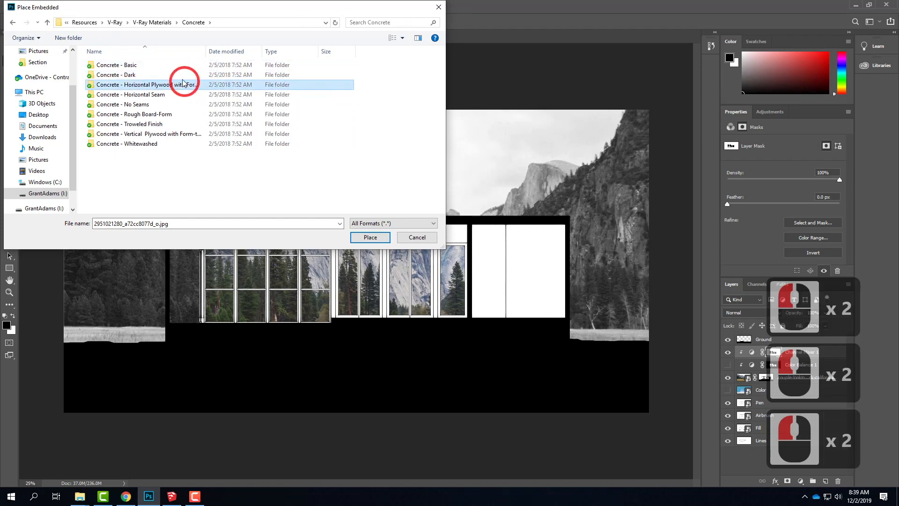
double_click(185, 86)
click(130, 76)
click(370, 237)
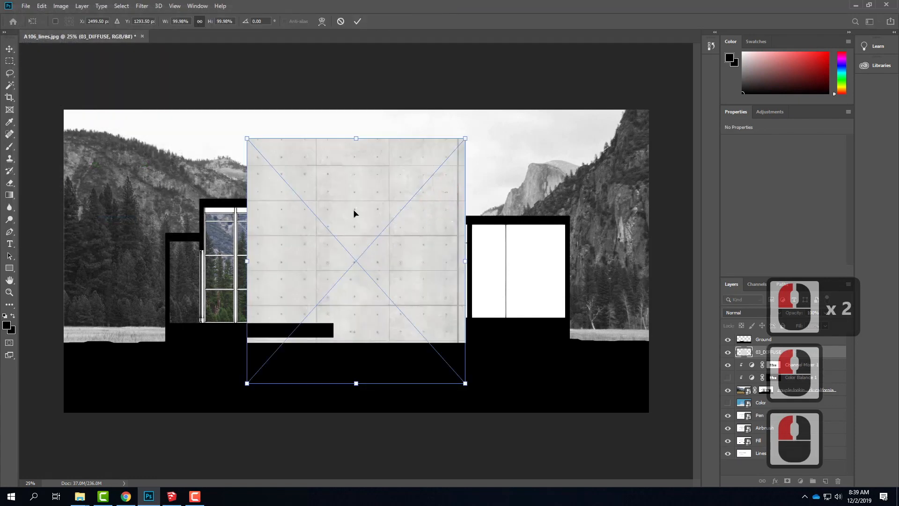
Scale the placed concrete texture to about 89% and position it over the building's right section, then commit the transform.
drag(464, 135, 446, 179)
drag(385, 206, 497, 208)
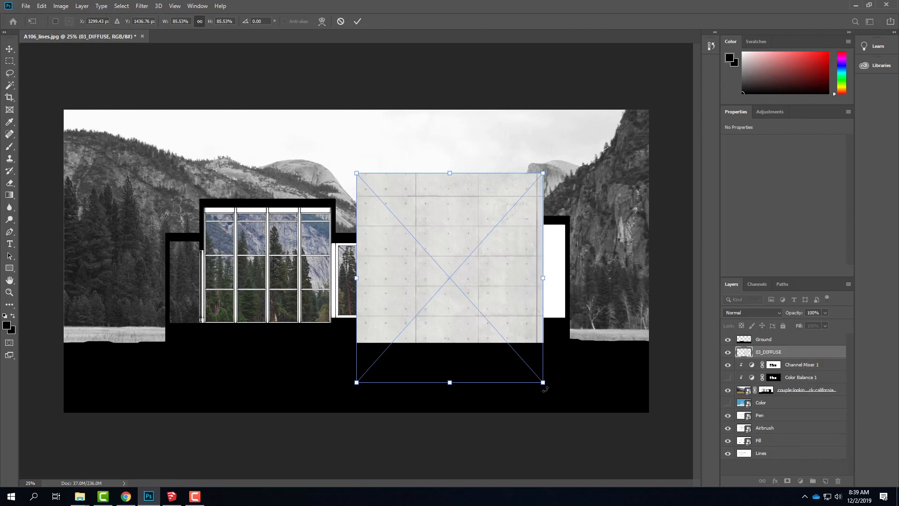
drag(544, 383, 547, 386)
drag(548, 173, 554, 170)
drag(522, 240, 539, 244)
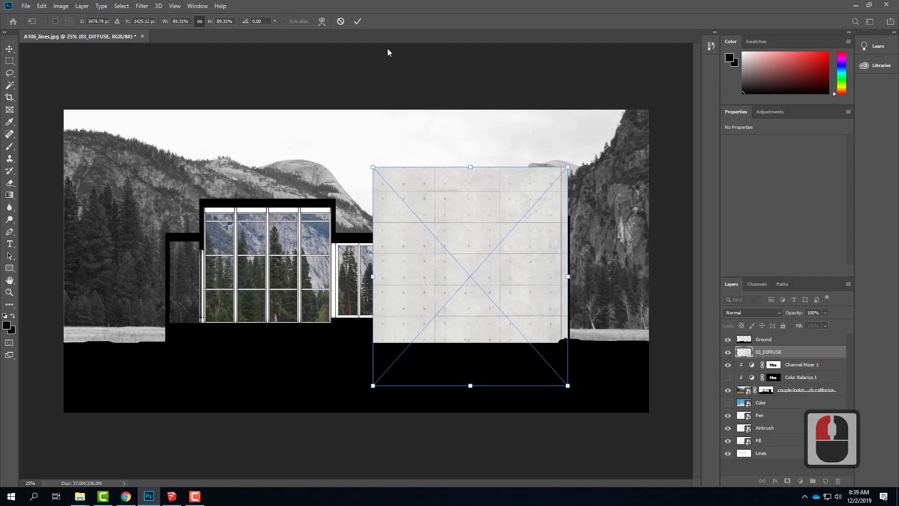
click(358, 21)
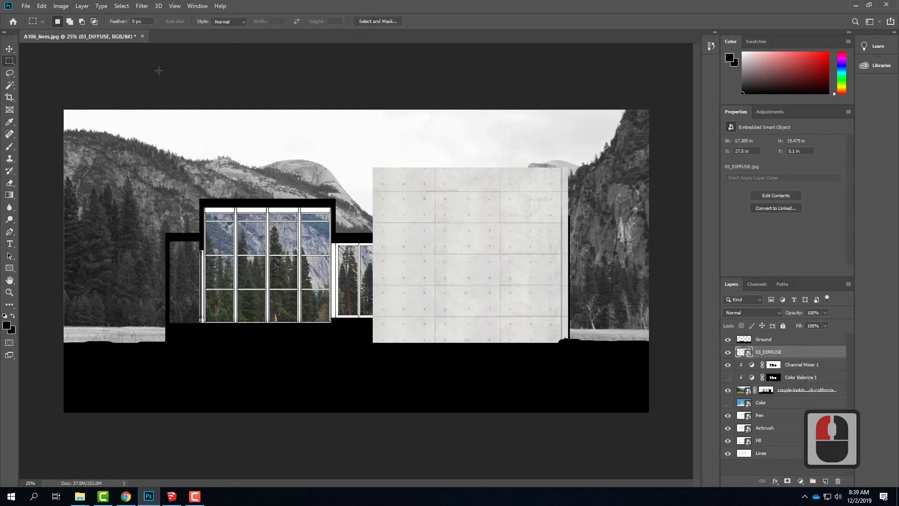
Copy the concrete texture onto a new layer and align it beside the original over the gridded window, at about X 10.11 in, Y 5.1 in.
click(778, 352)
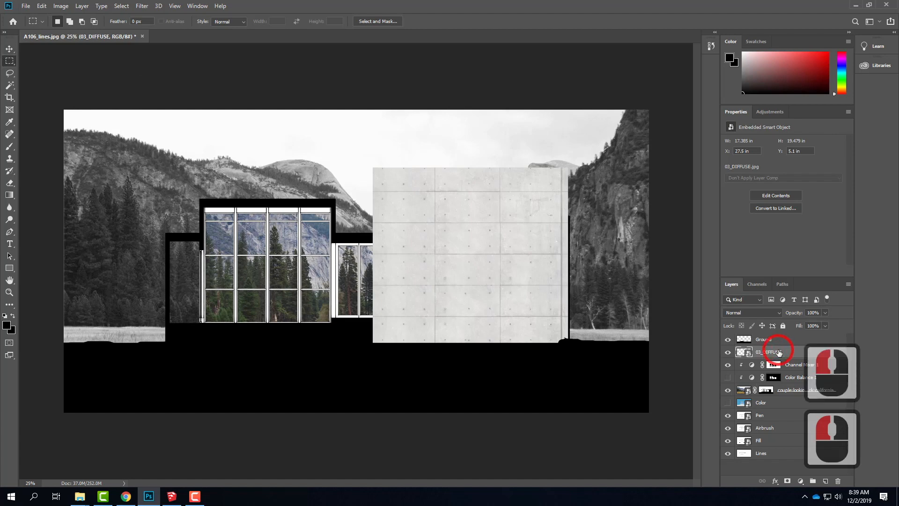
click(345, 325)
key(ctrl+a)
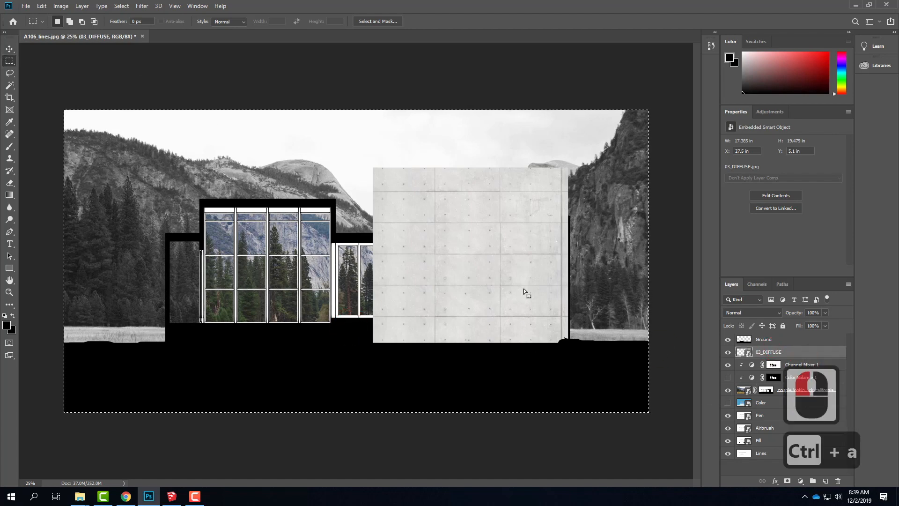
key(ctrl+c)
key(ctrl+v)
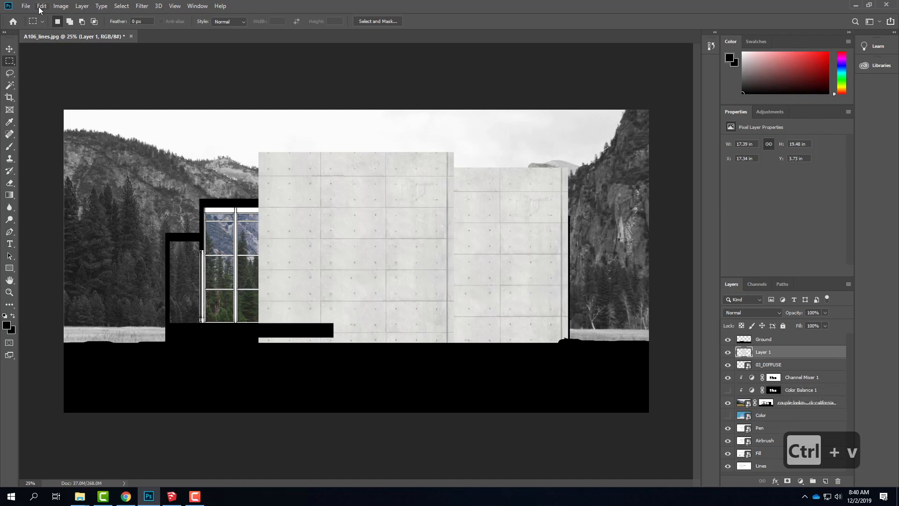
click(9, 49)
drag(366, 280, 296, 279)
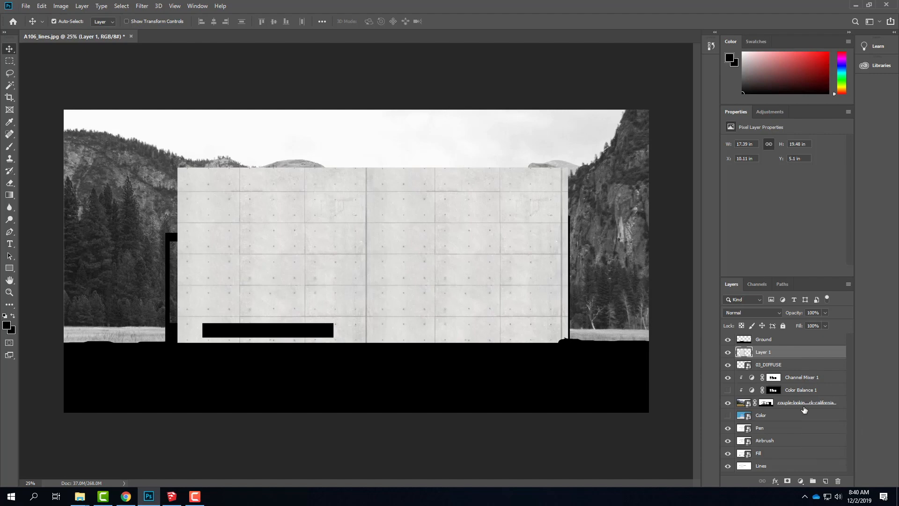
Merge the concrete copy on Layer 1 and the 03_DIFFUSE layer into a single layer.
shift+click(781, 365)
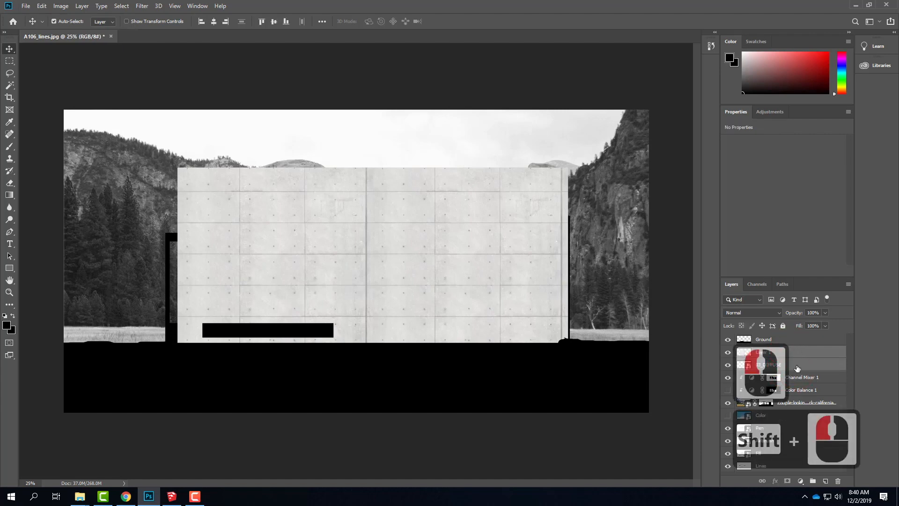
click(122, 6)
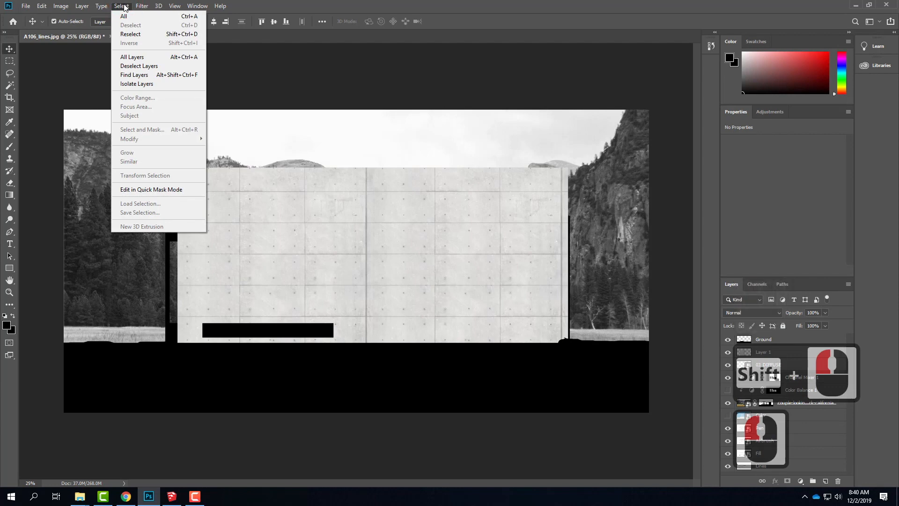
mouse_move(84, 6)
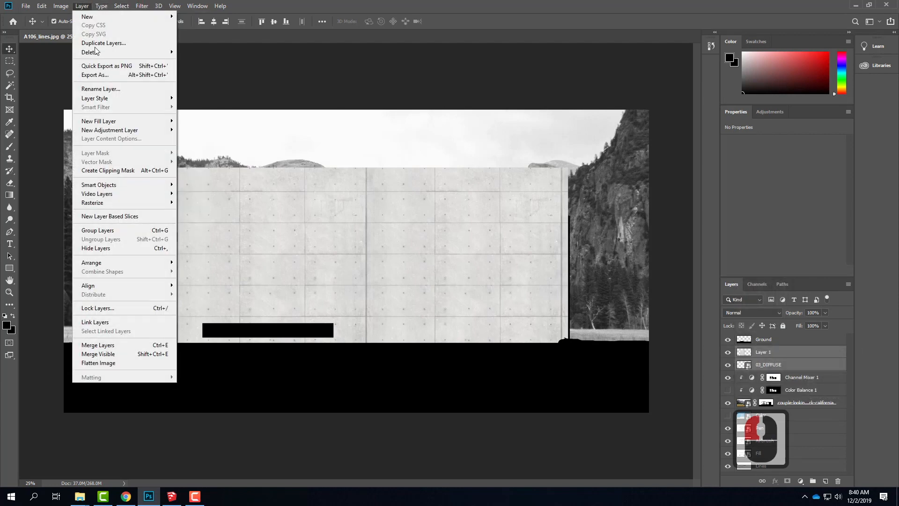
click(102, 346)
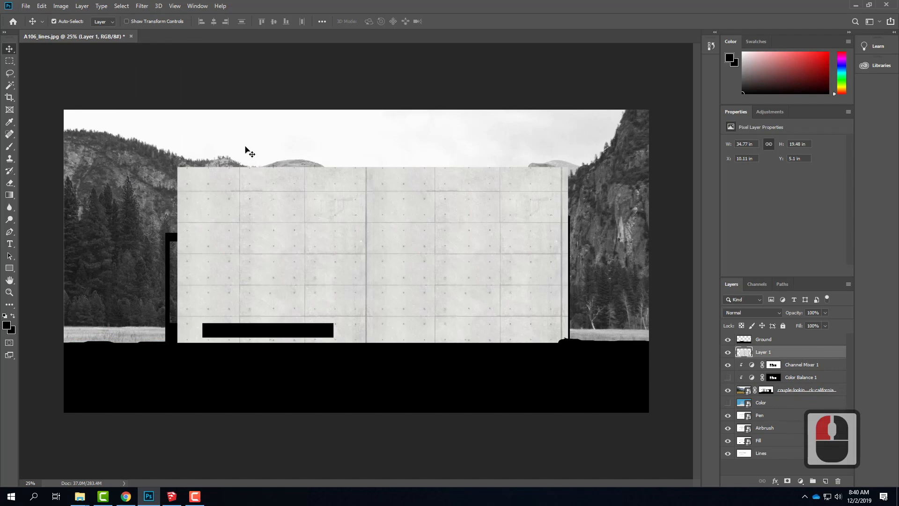
Hide the merged concrete layer, show the Color layer, and Magic Wand select the three blank wall panels in the building's right section.
click(728, 352)
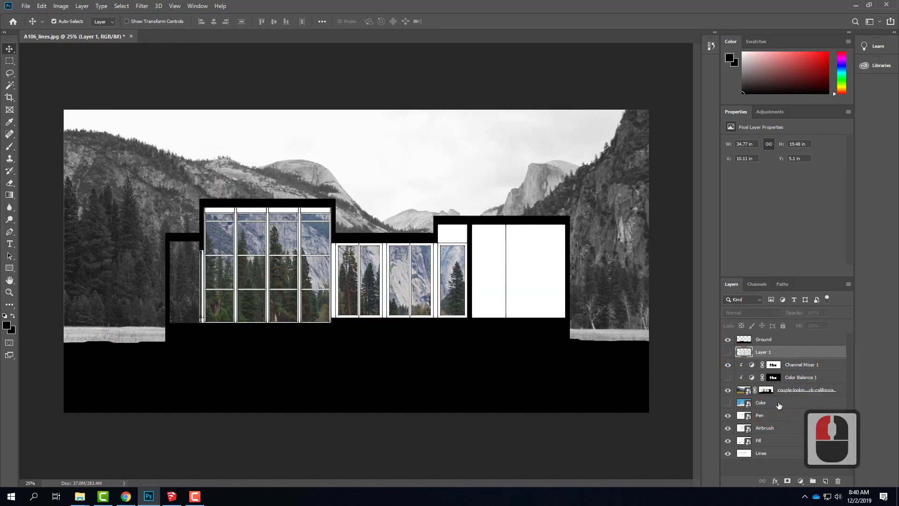
click(779, 404)
click(728, 402)
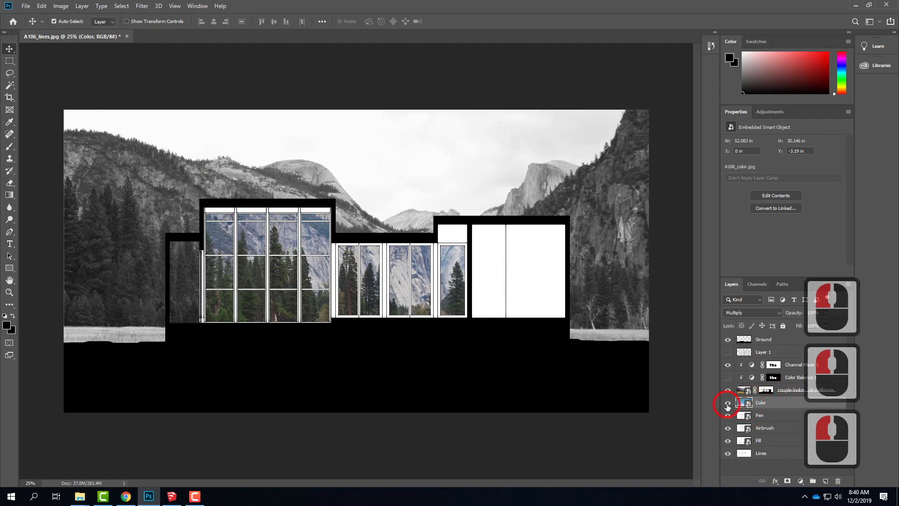
click(9, 86)
click(451, 236)
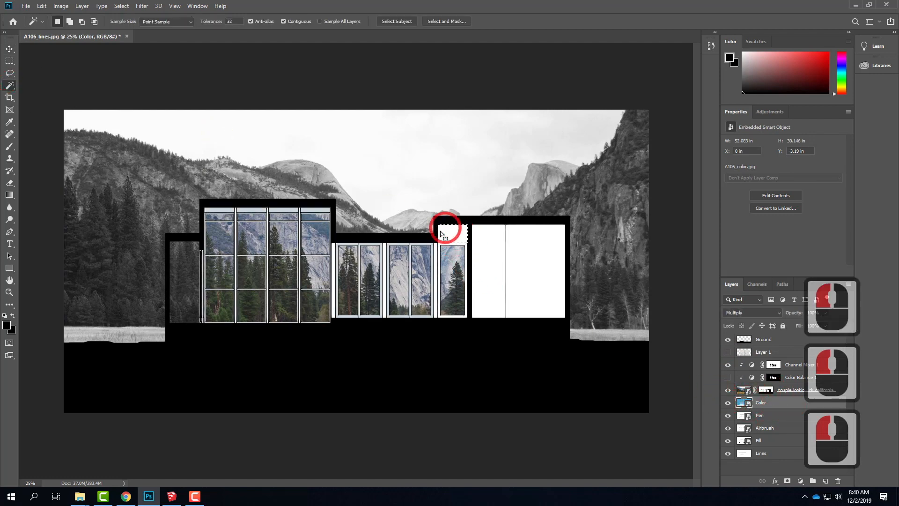
shift+click(496, 247)
shift+click(536, 248)
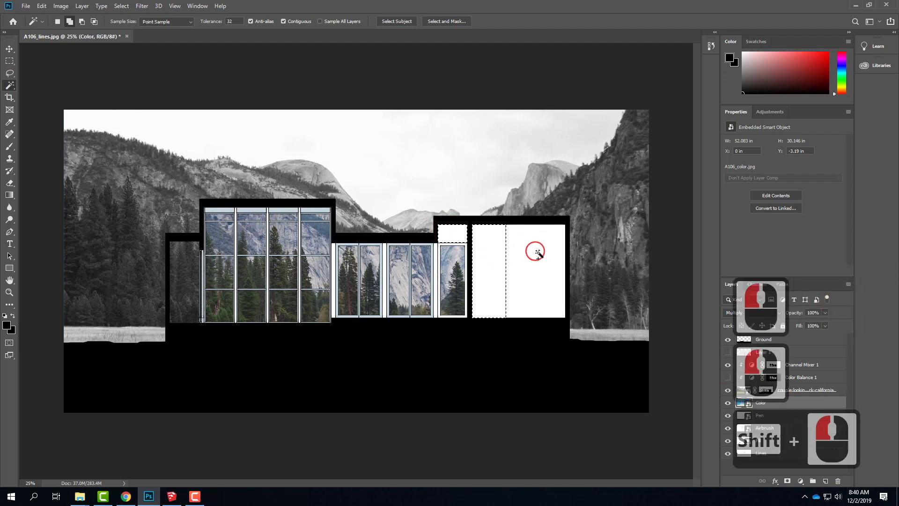
shift+click(598, 301)
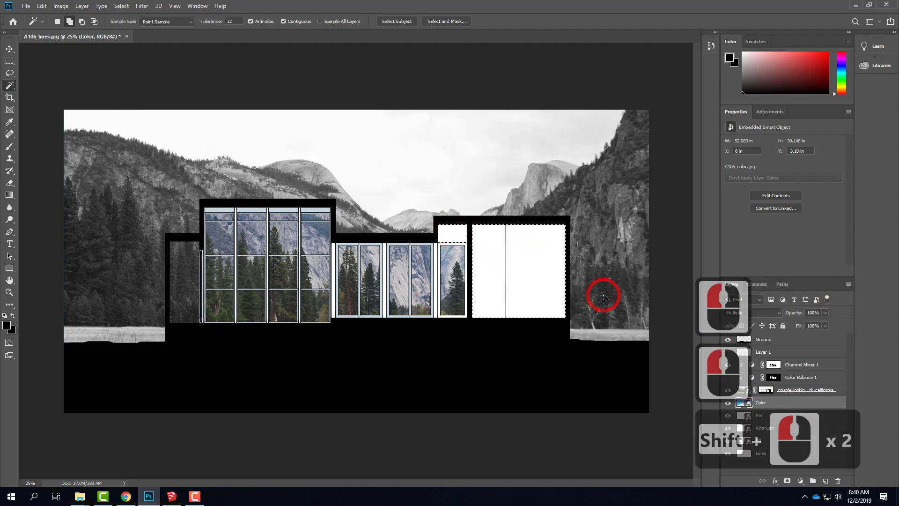
Add the wall strips between the middle windows and the four top bands above the gridded window to the selection.
shift+click(436, 252)
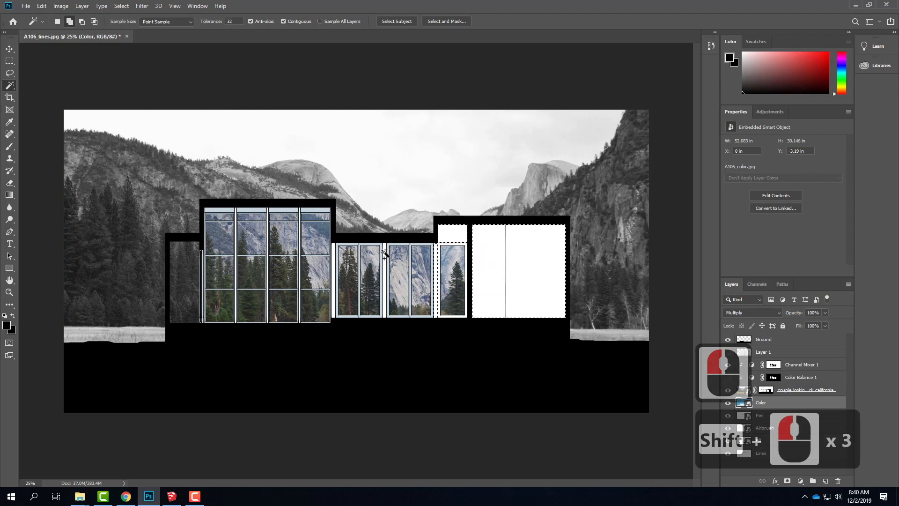
shift+click(385, 272)
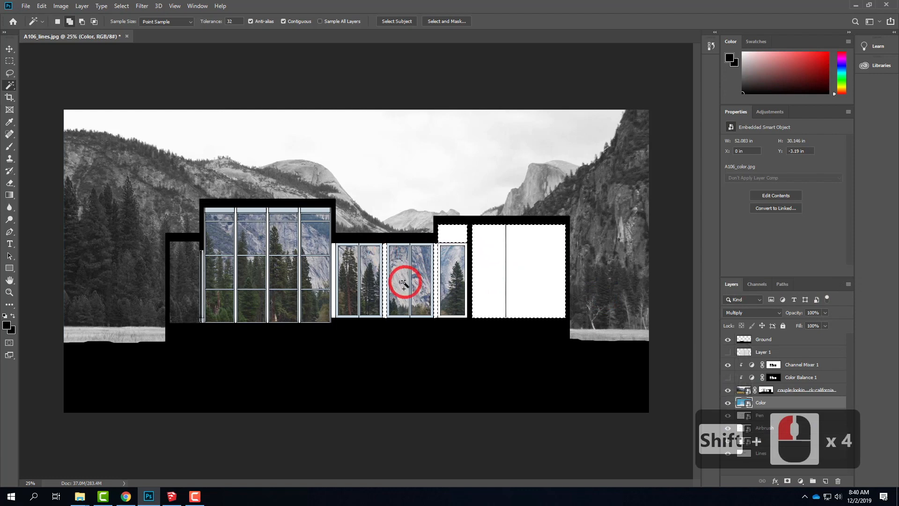
shift+click(334, 256)
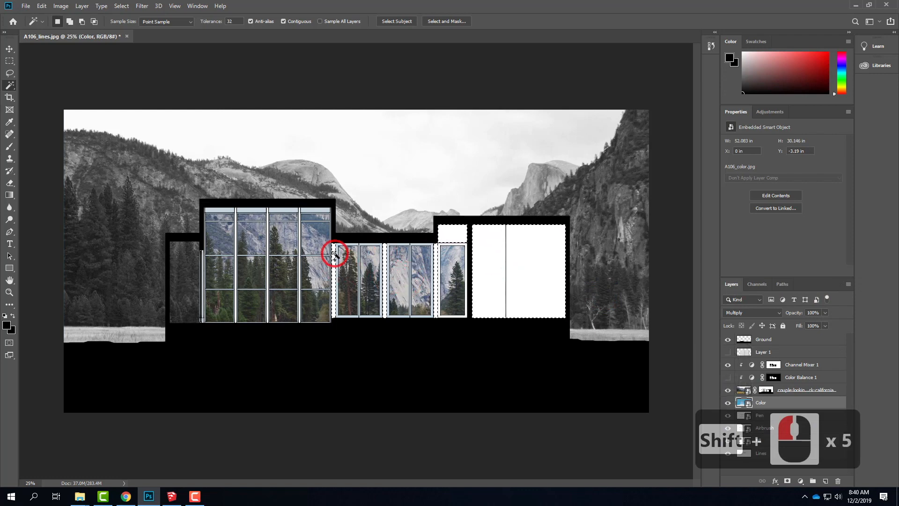
shift+click(305, 211)
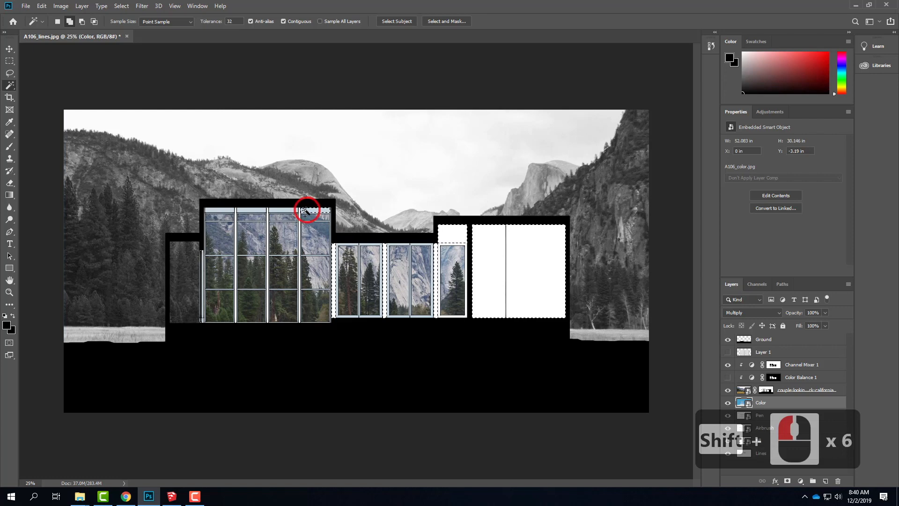
shift+click(290, 211)
shift+click(251, 211)
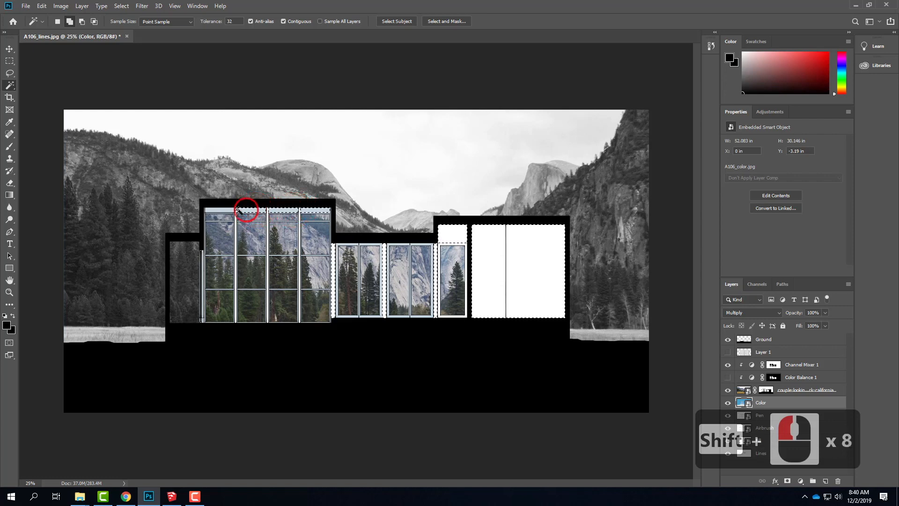
shift+click(247, 211)
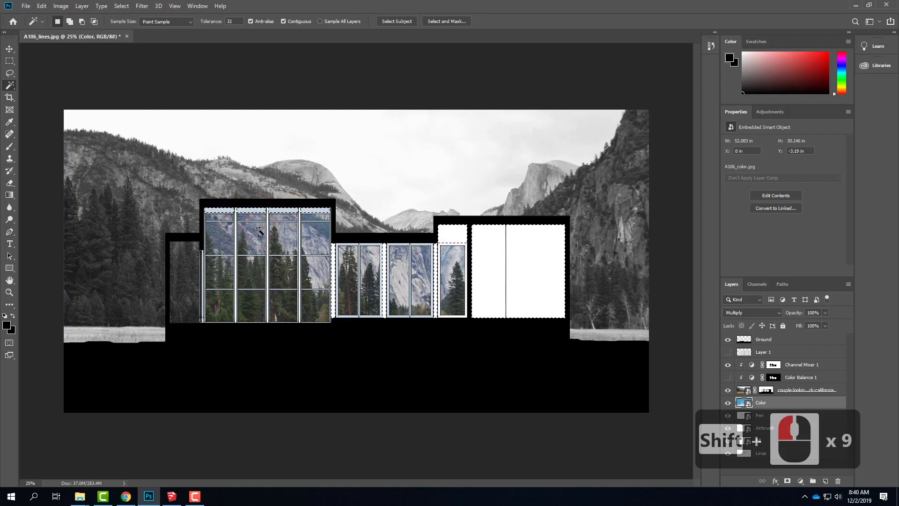
Add the three vertical posts dividing the large gridded window to the selection.
key(ctrl+equal)
key(ctrl+equal)
key(ctrl+equal)
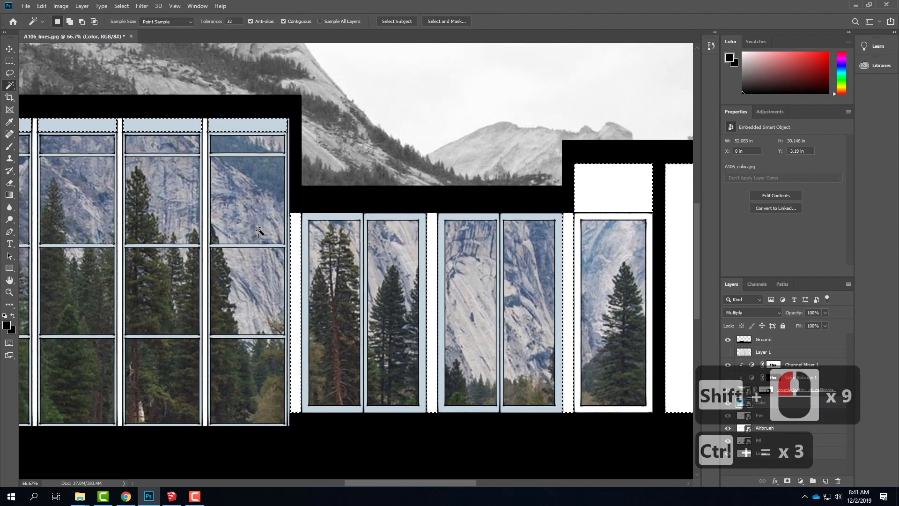
key(shift)
shift+click(205, 160)
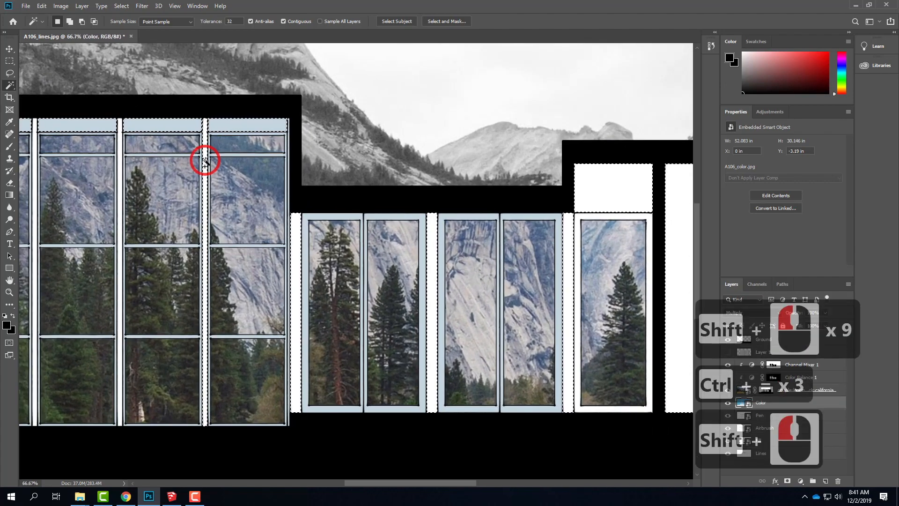
shift+click(120, 158)
shift+click(66, 155)
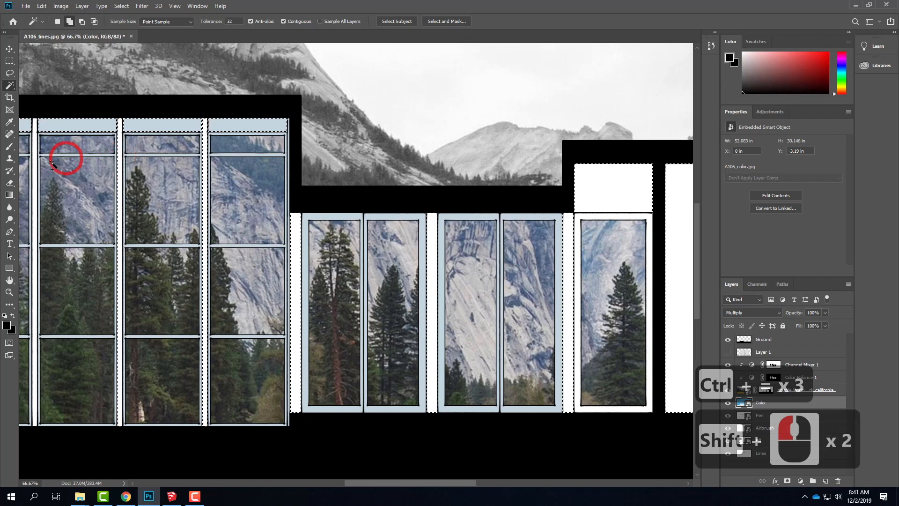
shift+click(34, 163)
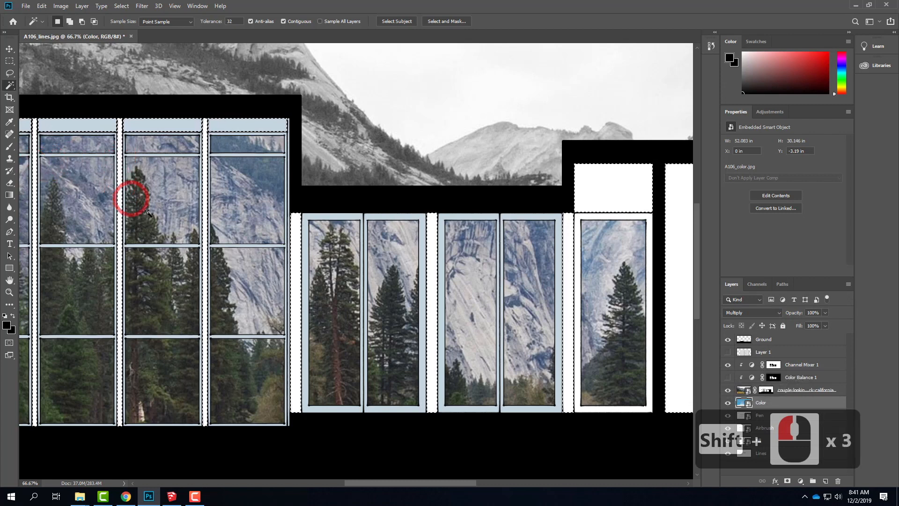
scroll(113, 196, left, 11)
scroll(68, 199, up, 2)
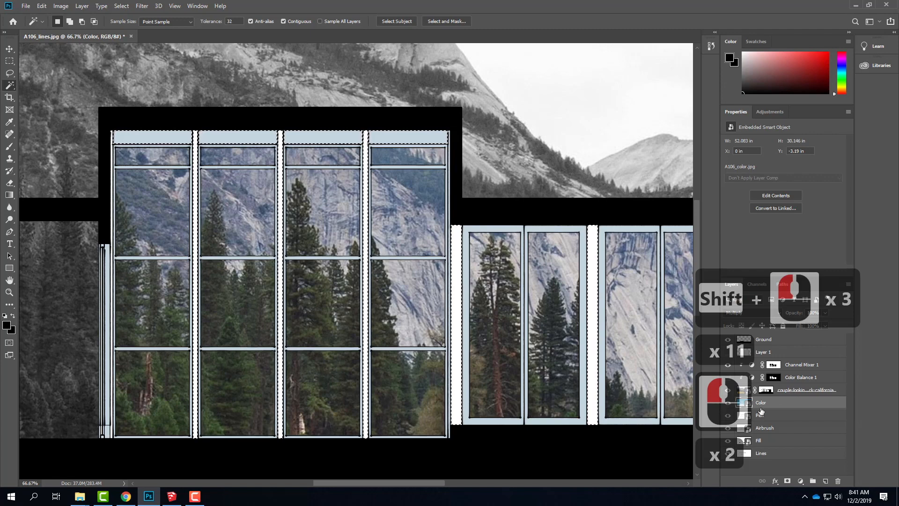
Hide the Color layer, show the concrete Layer 1, and add a layer mask to it from the wall selection.
click(727, 403)
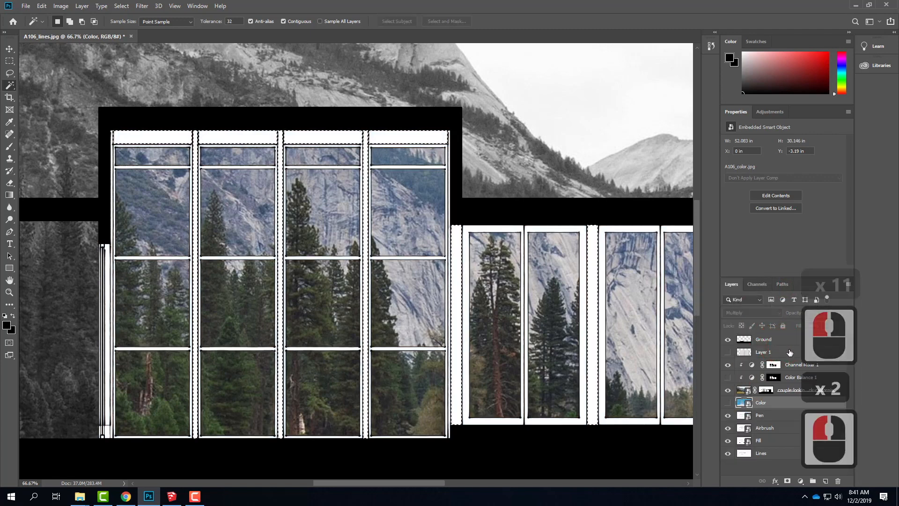
click(750, 352)
click(728, 351)
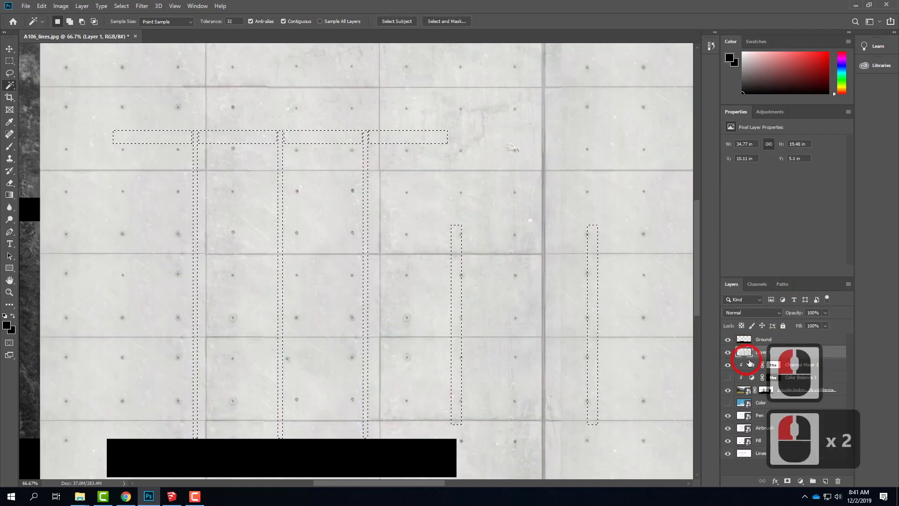
click(787, 481)
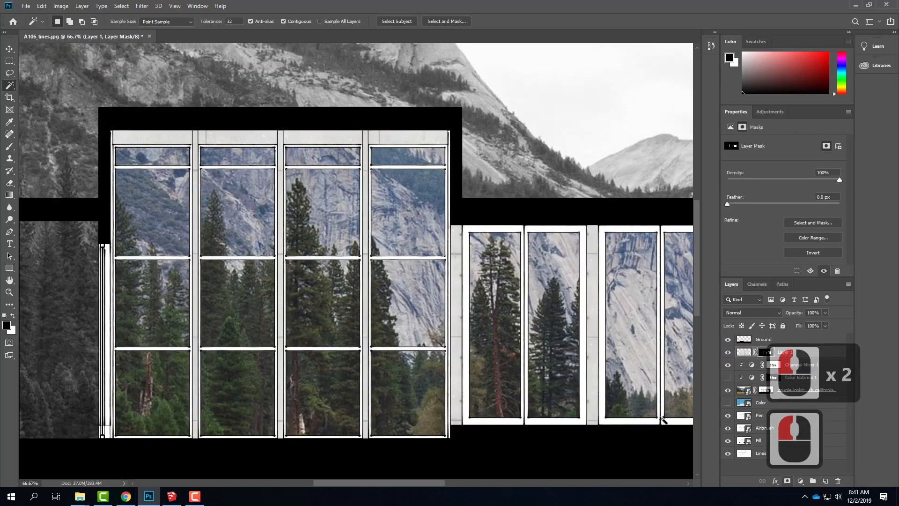
Check the masked concrete across the building and set the opacity of Layer 1 to 82%.
drag(664, 252, 283, 252)
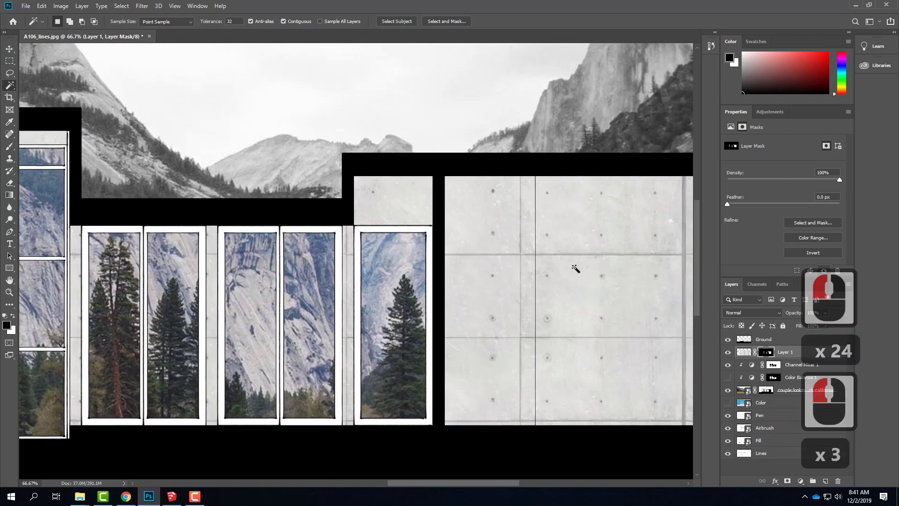
drag(248, 312, 555, 329)
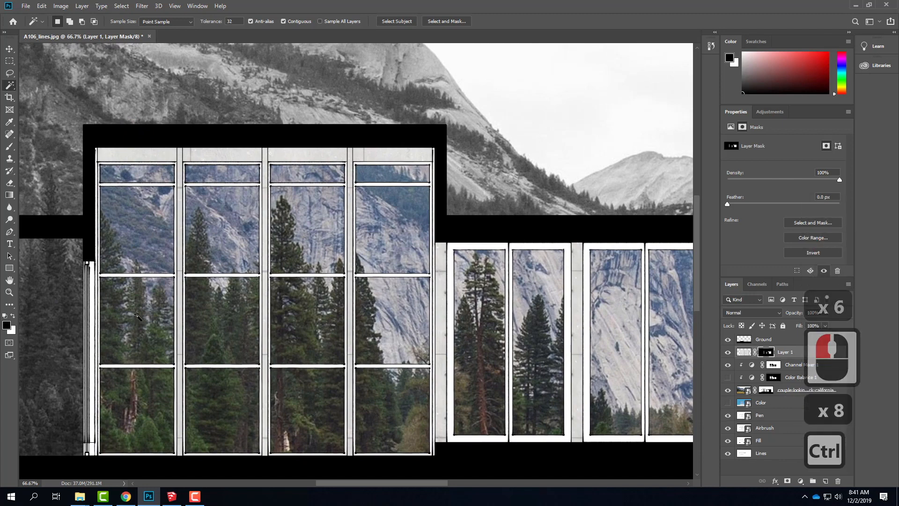
key(ctrl+0)
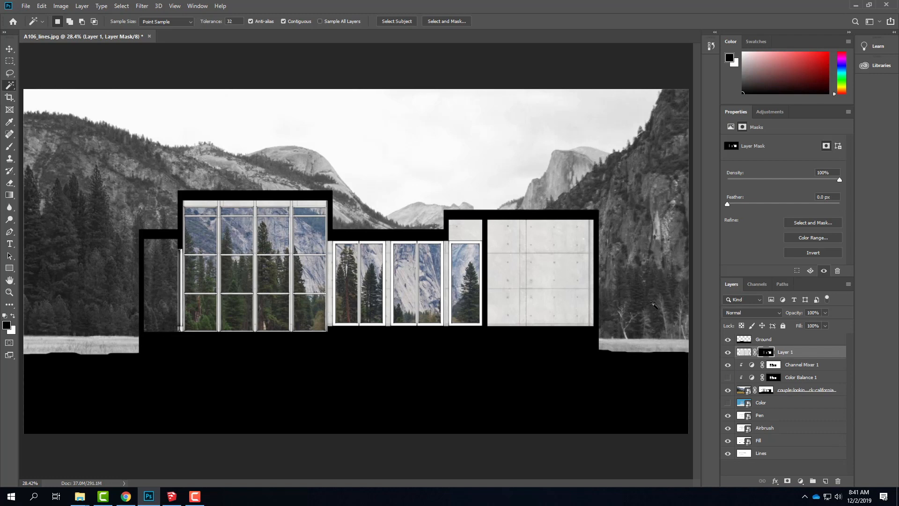
click(825, 312)
click(806, 323)
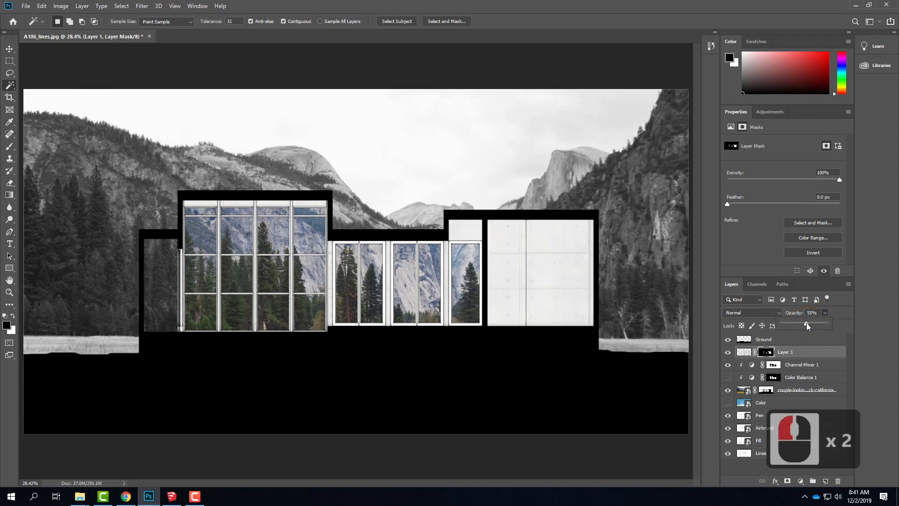
click(818, 324)
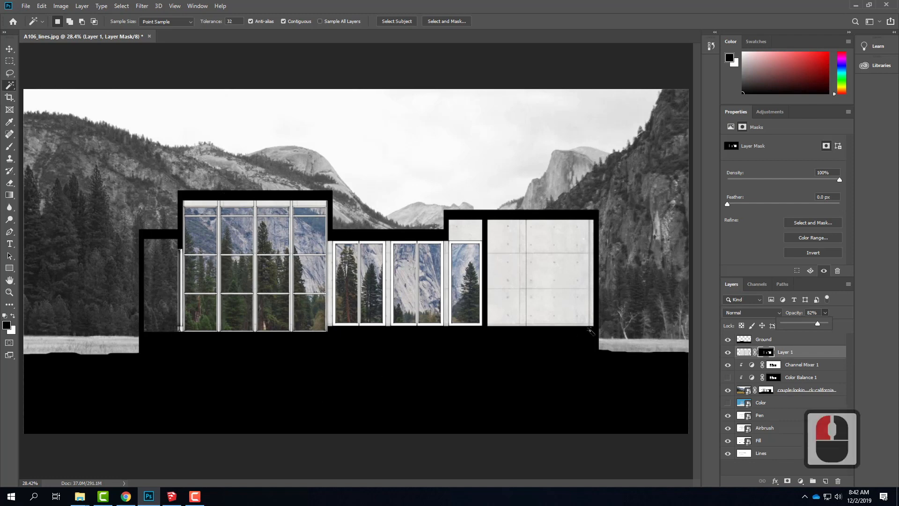
Create a new layer above the concrete layer and name it Lights.
key(ctrl+equal)
key(ctrl+equal)
drag(660, 184, 369, 146)
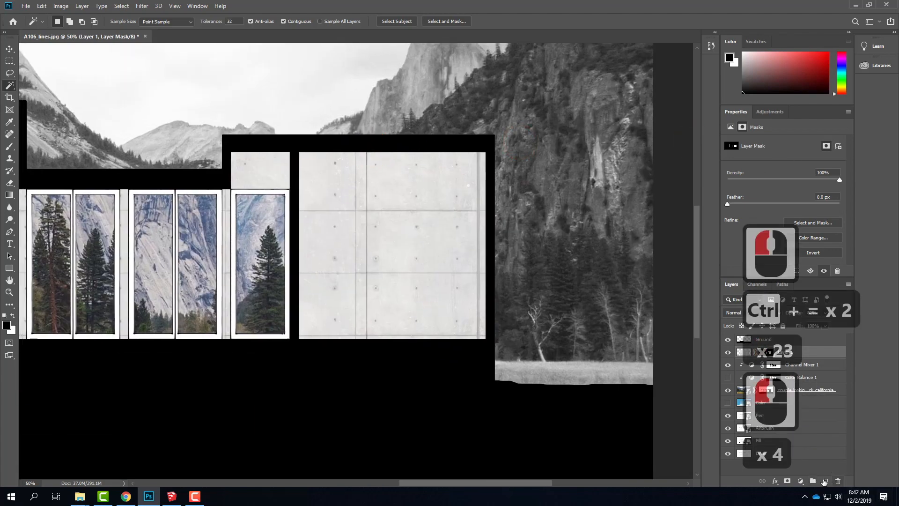
click(827, 481)
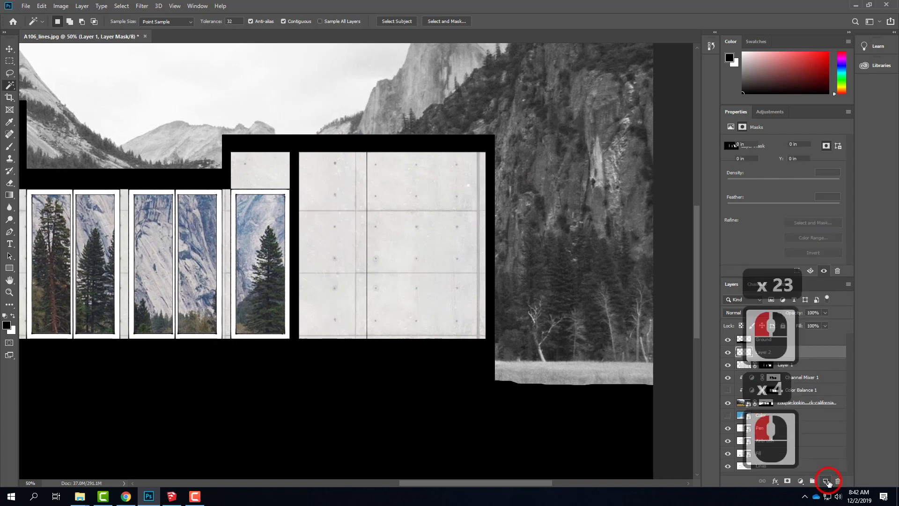
click(766, 355)
double_click(805, 352)
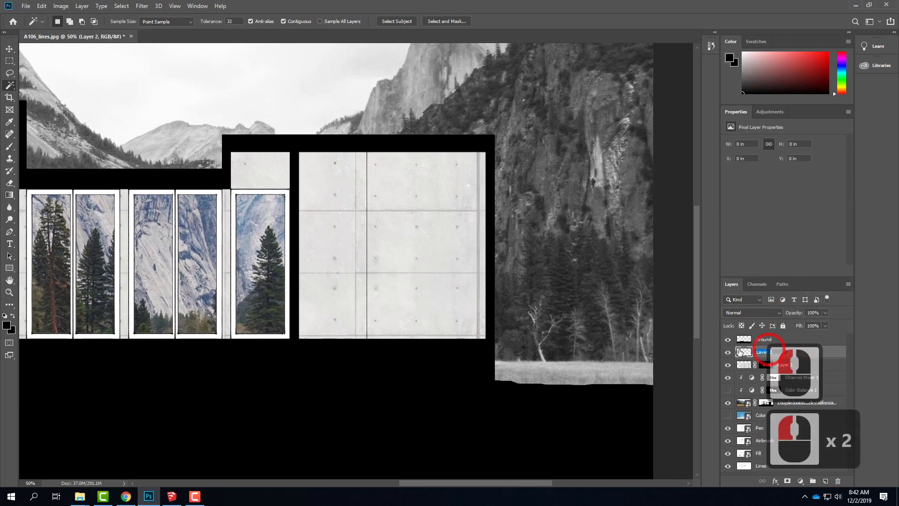
text(Li)
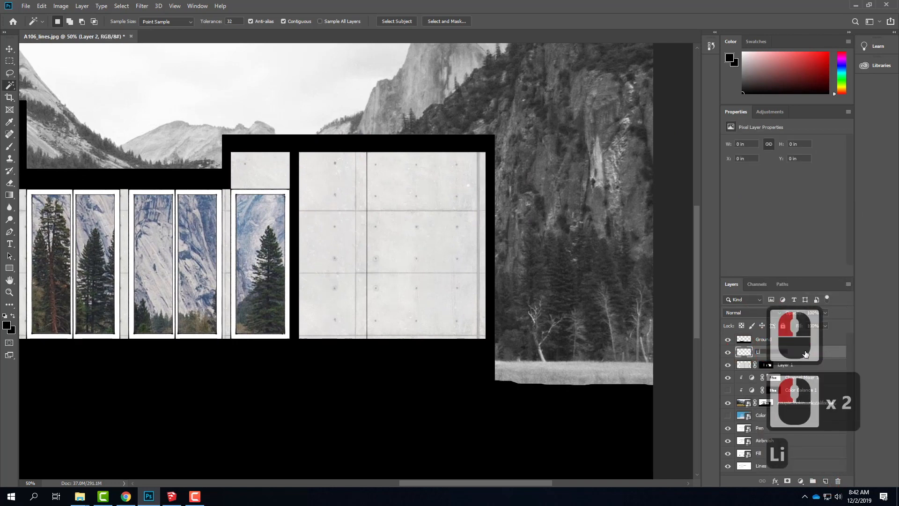
text(ghts)
key(Return)
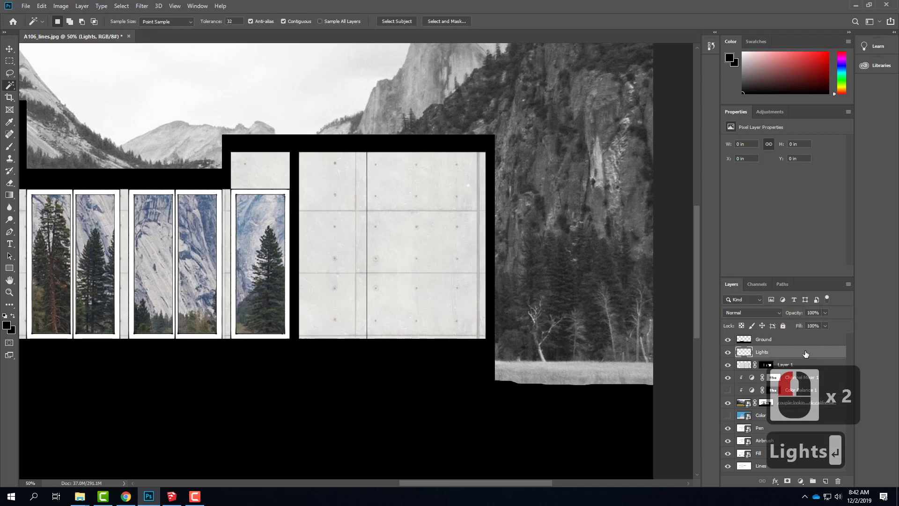
Set the brush's foreground colour to warm orange ce9926 and the Lights layer's blend mode to Soft Light.
click(10, 146)
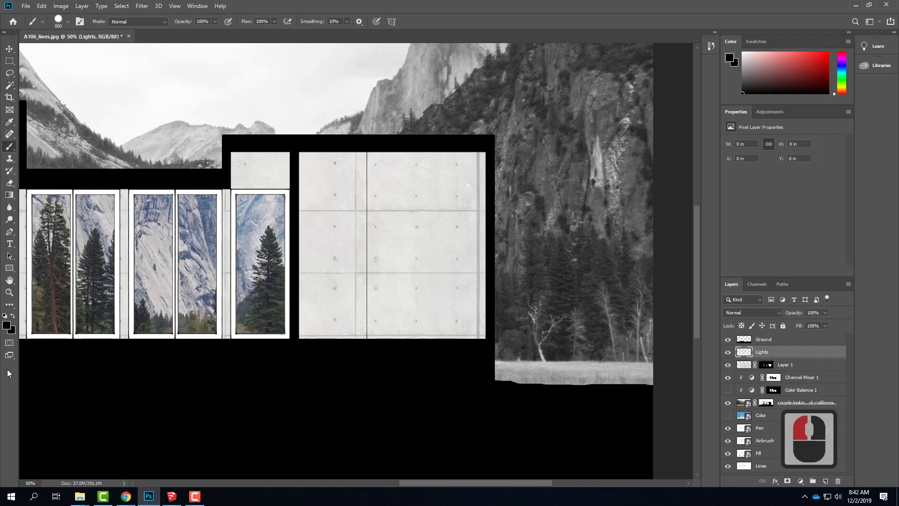
click(6, 325)
drag(452, 199, 458, 219)
drag(435, 150, 423, 137)
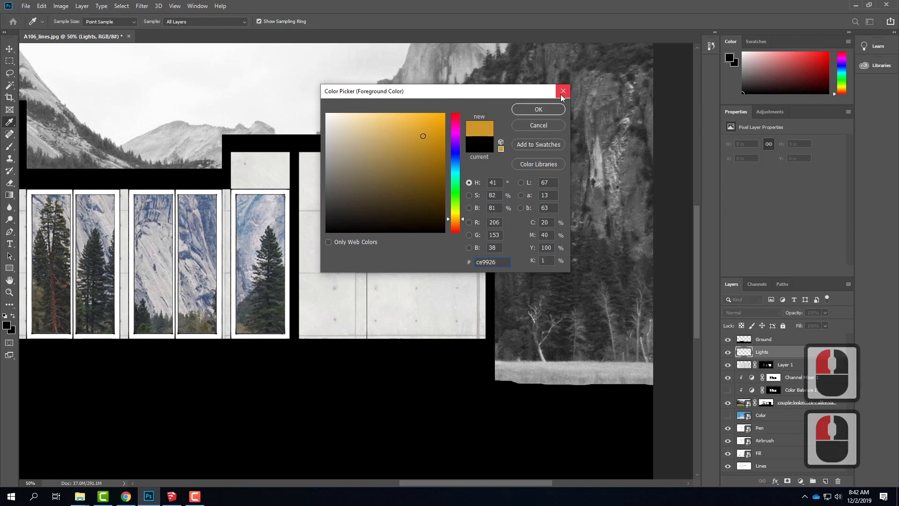
click(545, 111)
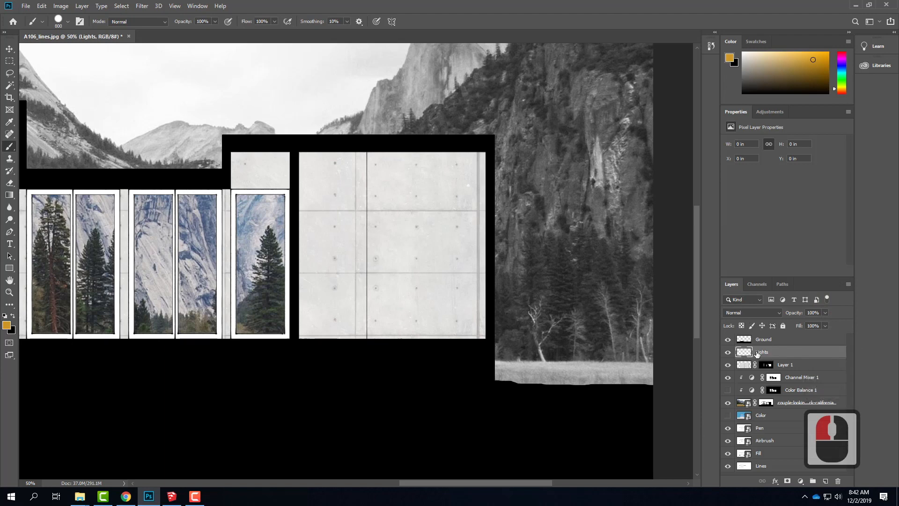
click(755, 312)
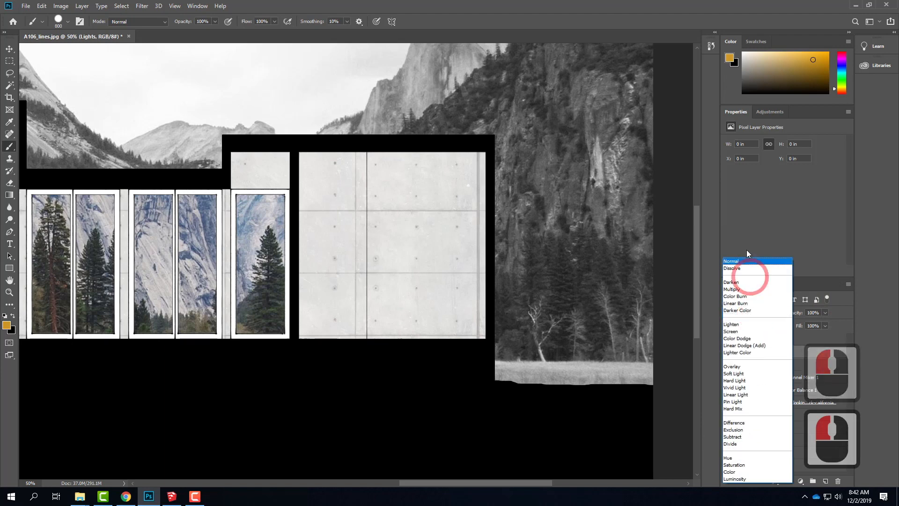
click(741, 374)
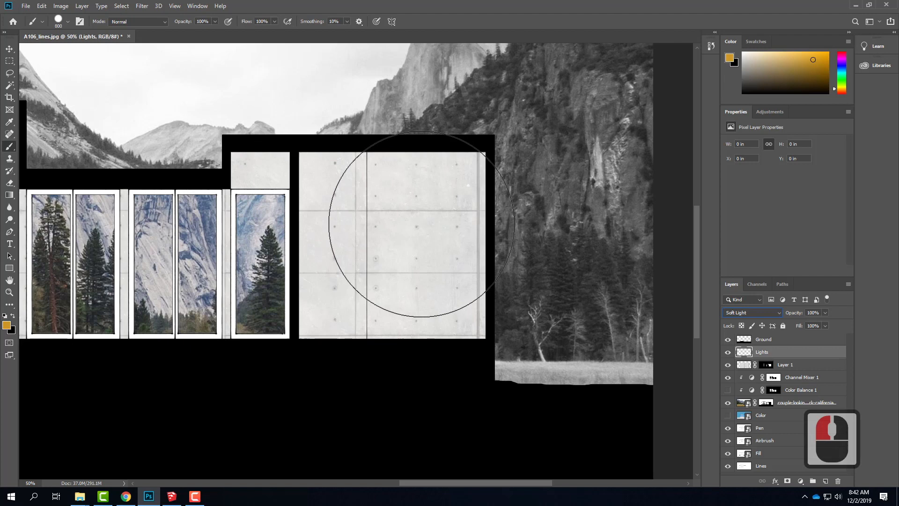
Reduce the hard round brush to 80 px for painting the lights on the concrete wall.
key(bracketleft)
key(bracketleft)
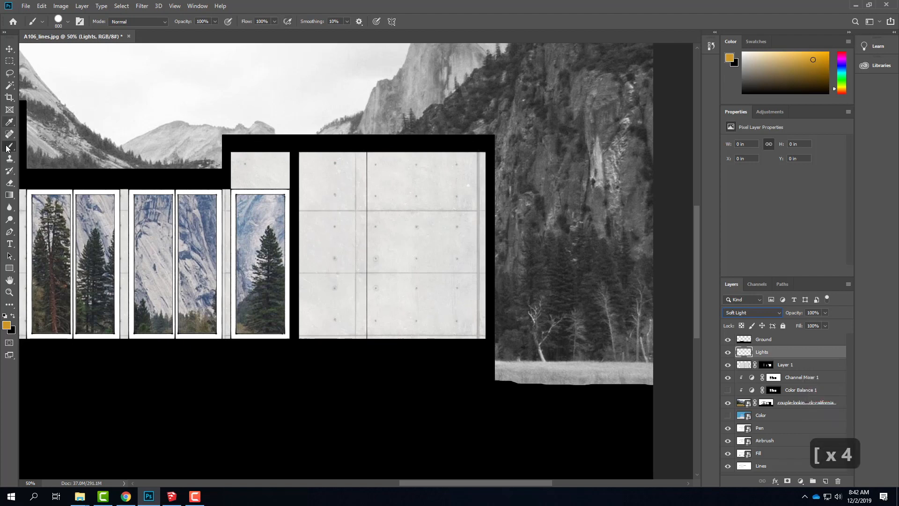
drag(411, 178, 400, 225)
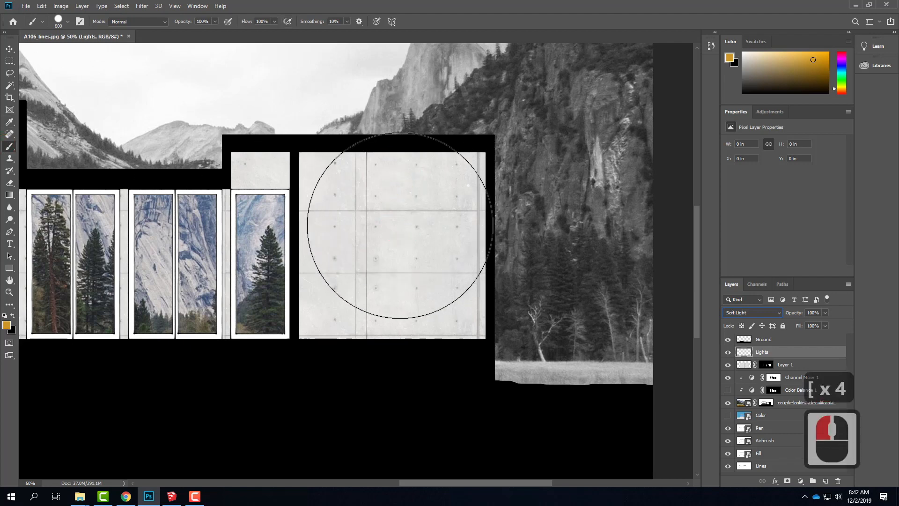
key(bracketleft)
key(bracketleft)
key(bracketleft)
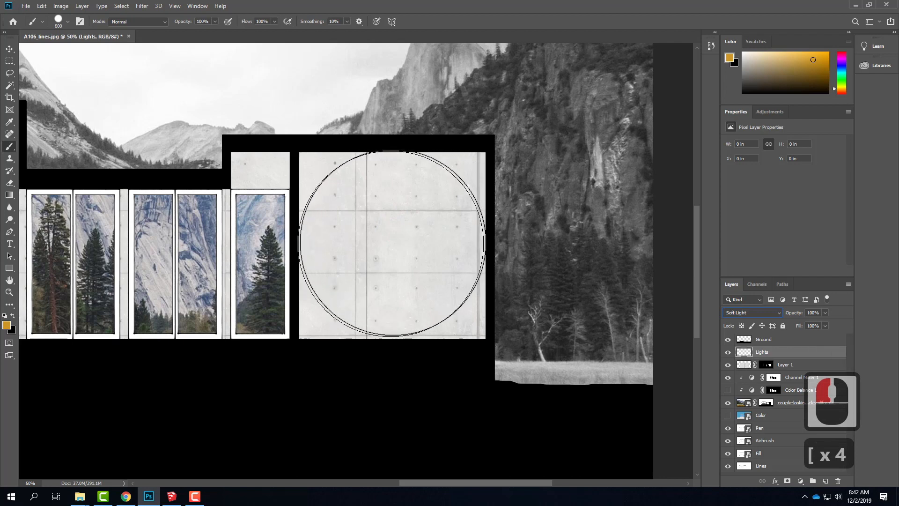
key(bracketleft)
key(bracketleft)
click(68, 24)
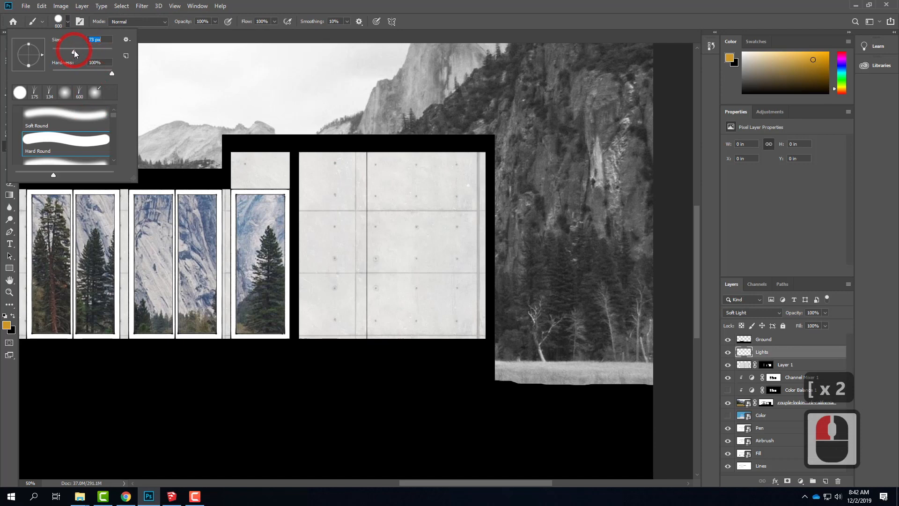
click(74, 50)
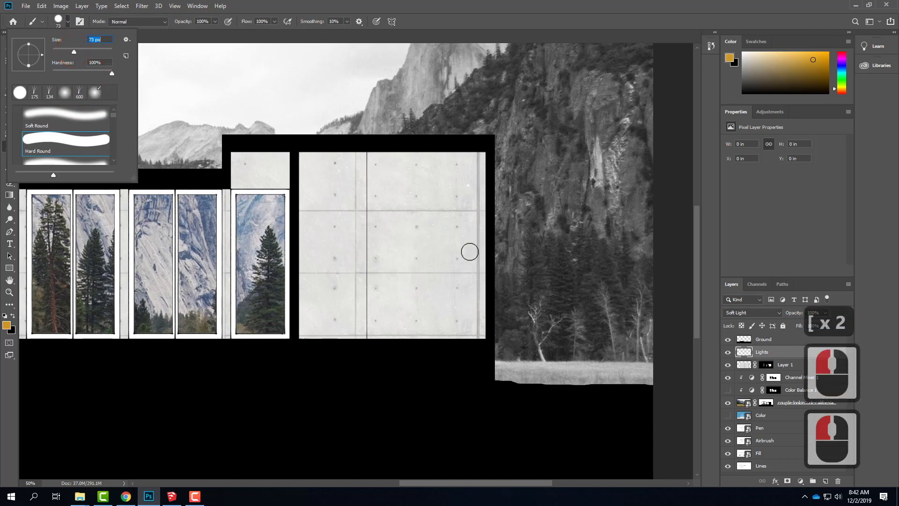
click(67, 22)
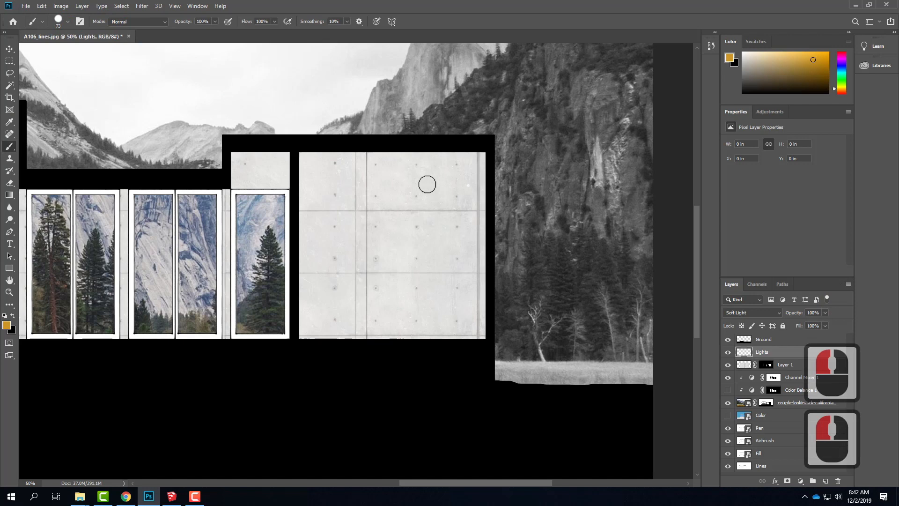
key(bracketright)
key(bracketright)
key(bracketright)
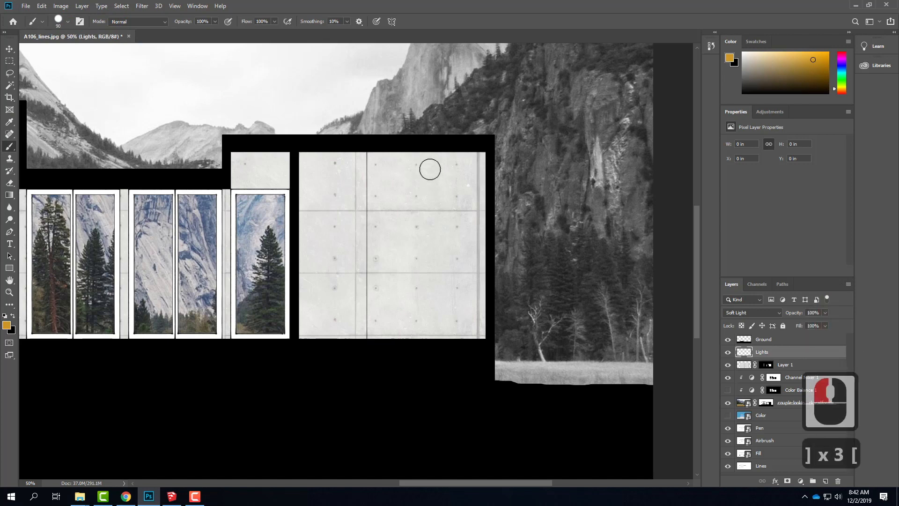
key(bracketleft)
key(bracketleft)
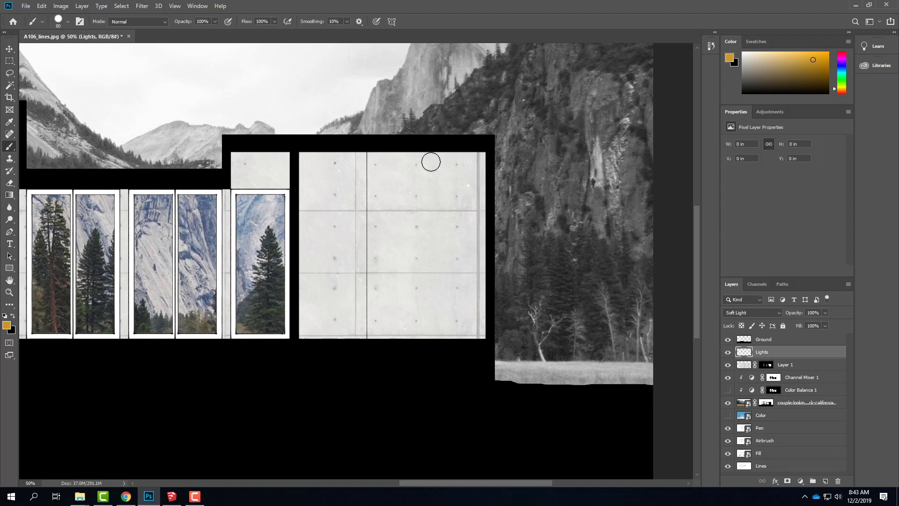
Try a widening cone of light on the concrete wall with hard-edged dabs growing from 80 to 300 px, and undo it.
click(431, 162)
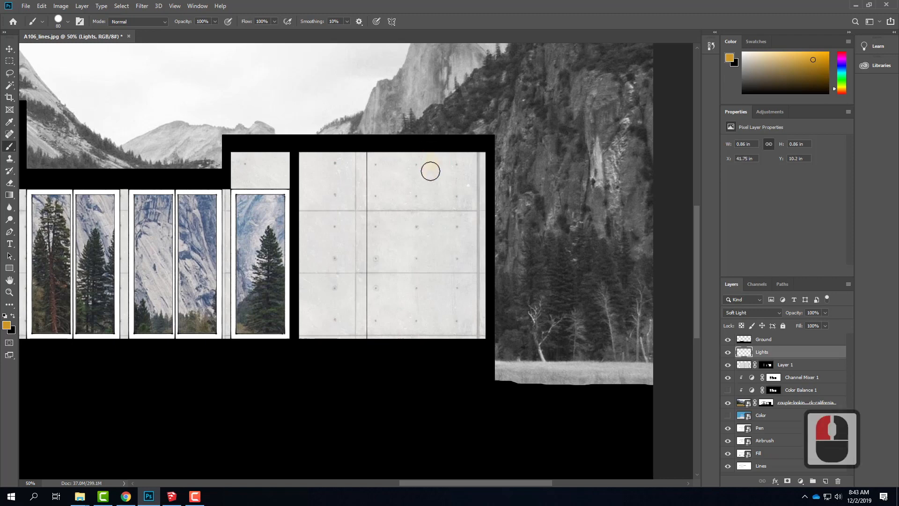
key(bracketright)
key(bracketright)
click(430, 172)
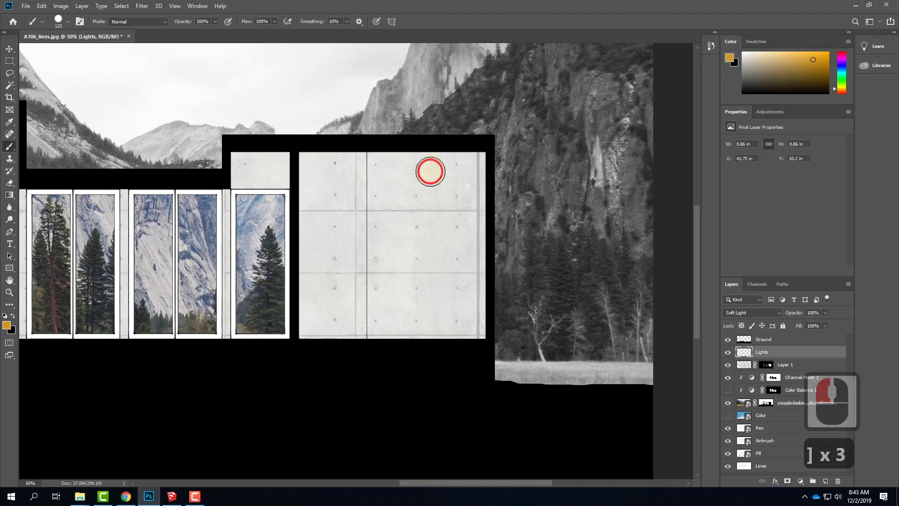
key(bracketright)
key(bracketright)
click(430, 189)
key(bracketright)
key(bracketright)
key(bracketright)
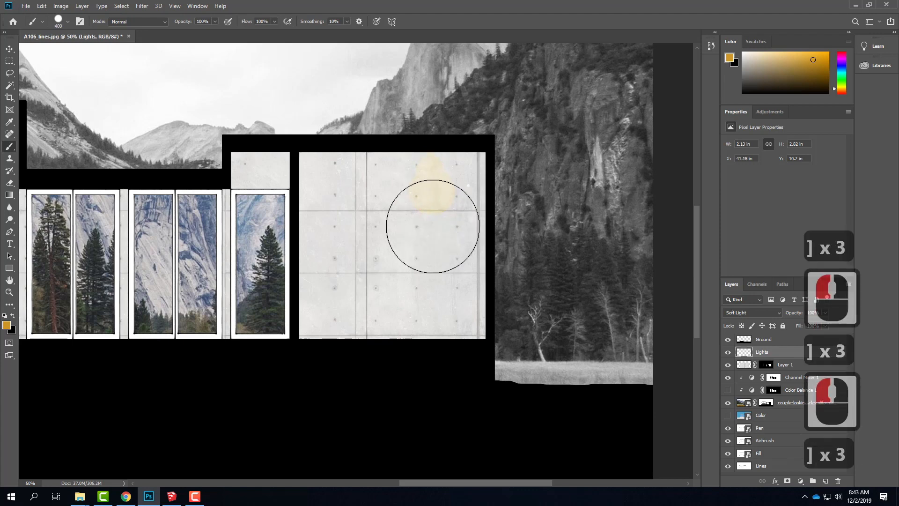
key(bracketleft)
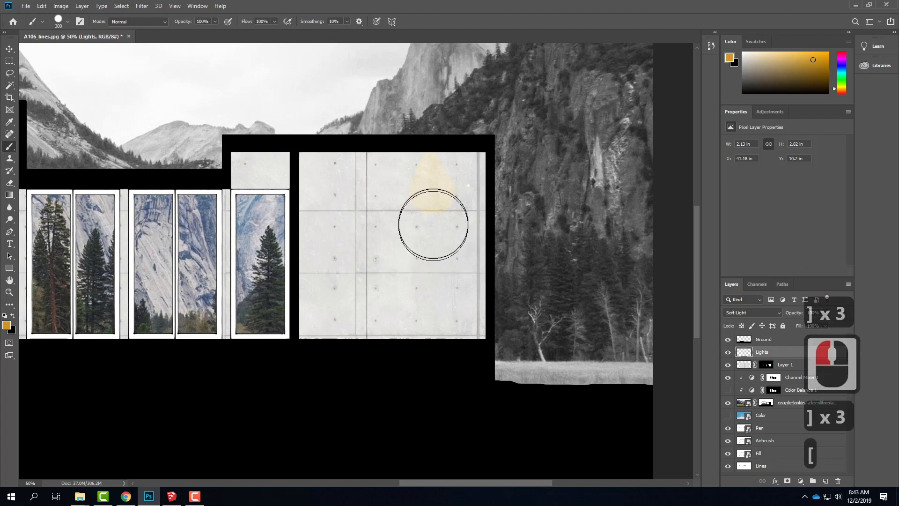
click(430, 218)
click(430, 236)
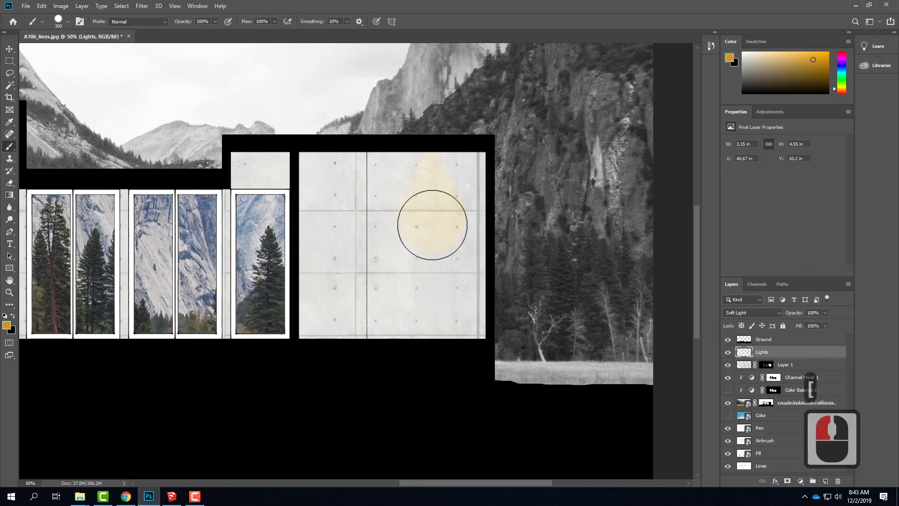
key(ctrl+z)
key(ctrl+z)
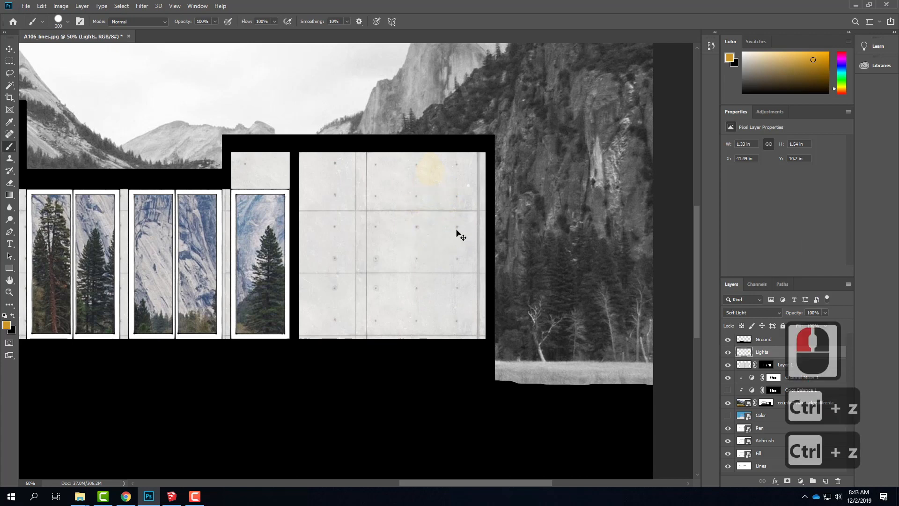
Soften the brush to 0% hardness and reduce its size to 150 px.
click(66, 19)
drag(112, 72, 40, 72)
click(68, 22)
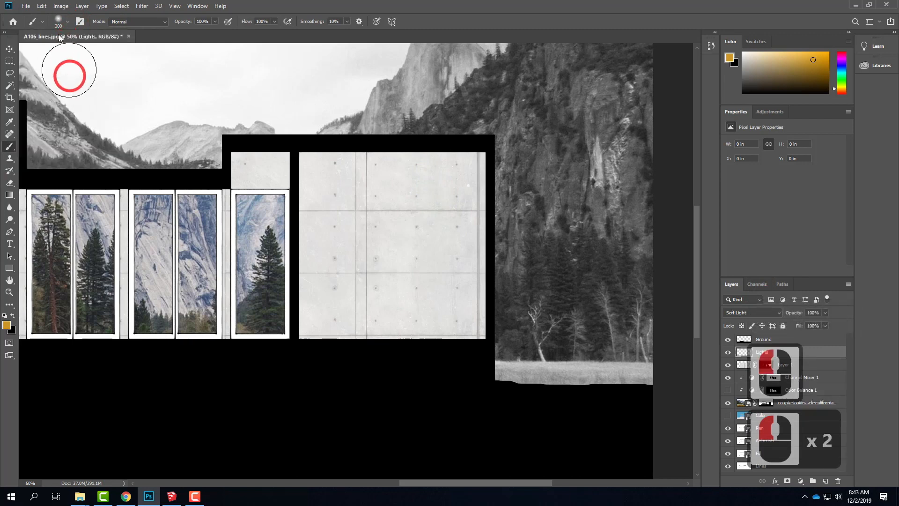
click(69, 22)
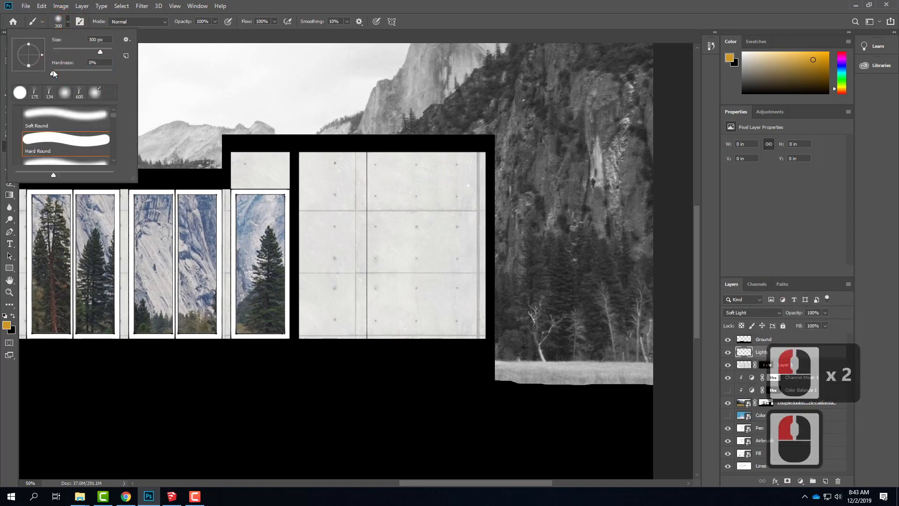
click(220, 56)
click(441, 170)
key(bracketleft)
key(bracketleft)
key(bracketleft)
key(bracketleft)
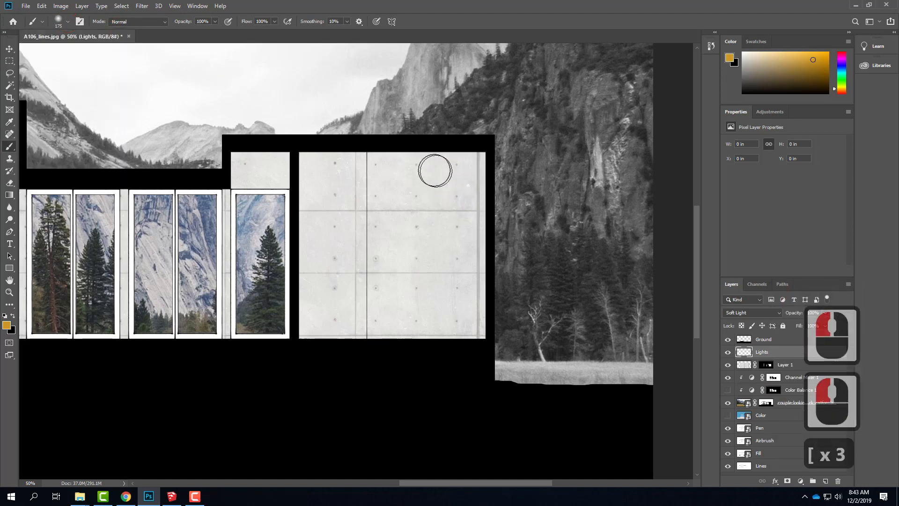
Paint a widening warm light down the right part of the large concrete wall with soft dabs growing from 150 to 1000 px.
click(435, 167)
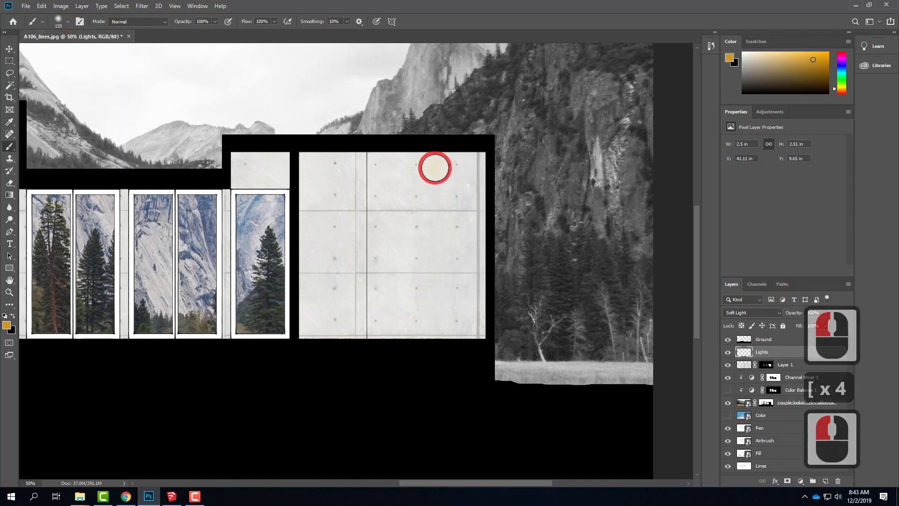
key(bracketright)
key(bracketright)
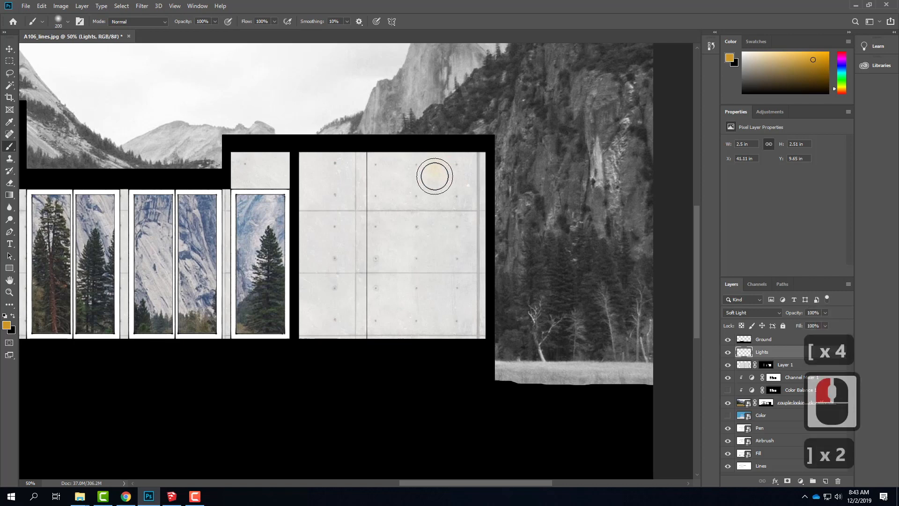
click(438, 196)
key(bracketright)
key(bracketright)
click(437, 201)
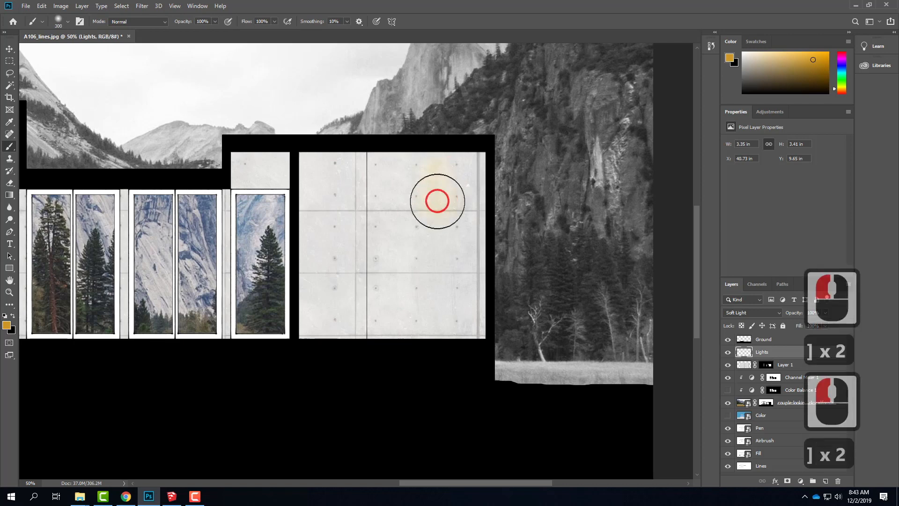
key(bracketright)
key(bracketright)
click(438, 222)
key(bracketright)
key(bracketright)
click(433, 258)
key(bracketright)
click(435, 299)
key(bracketright)
key(bracketright)
click(438, 346)
click(580, 285)
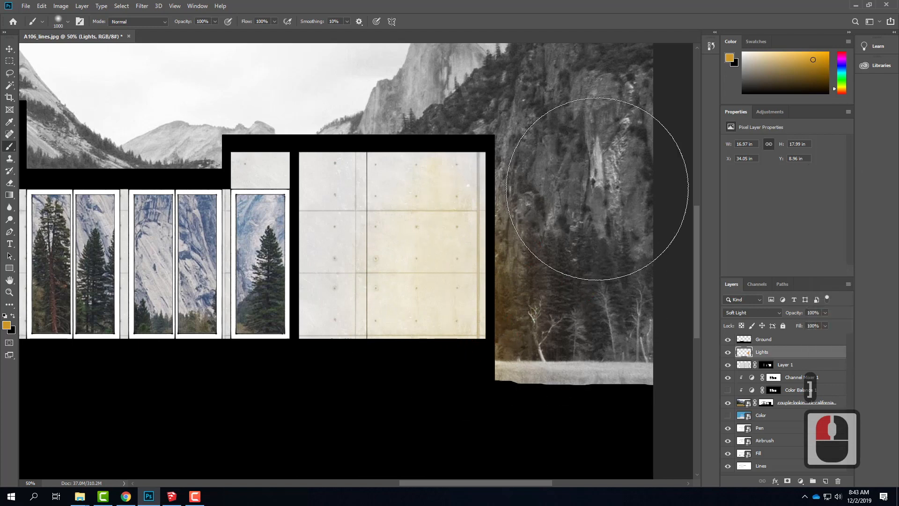
Paint a second widening warm light down the left part of the concrete wall with soft dabs growing from 200 to 1100 px.
key(bracketleft)
key(bracketleft)
key(bracketleft)
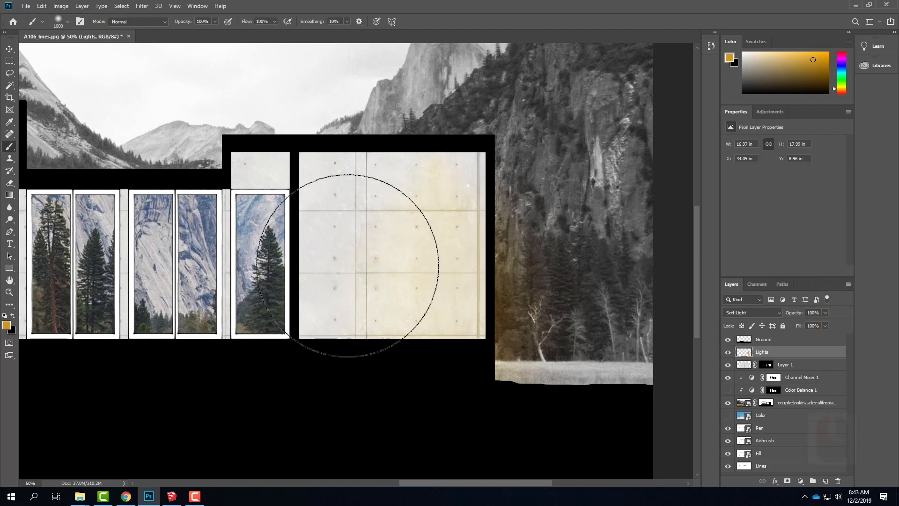
key(bracketleft)
key(bracketleft)
key(bracketleft)
key(bracketleft)
key(bracketleft)
key(bracketleft)
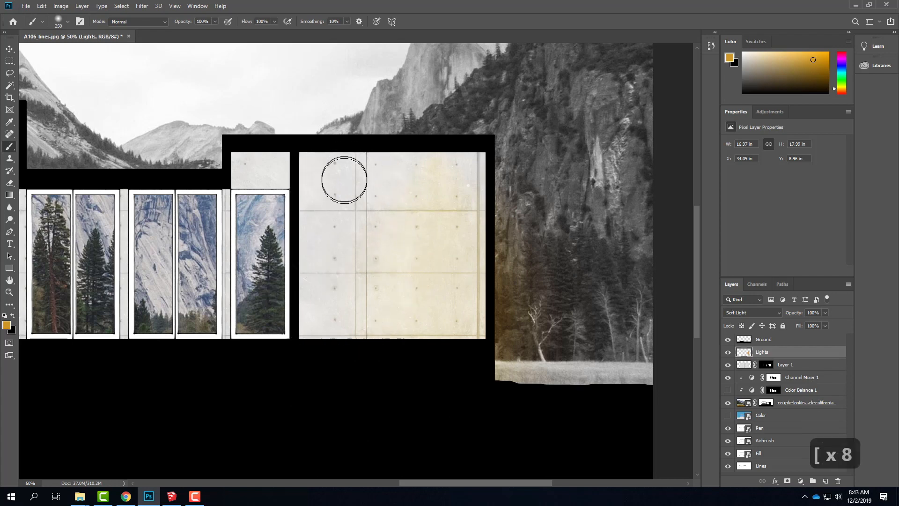
click(343, 171)
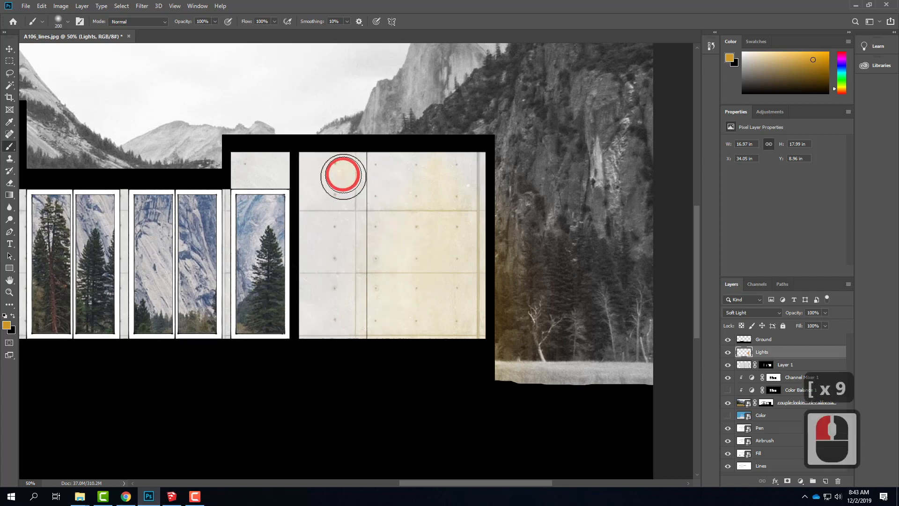
key(bracketright)
key(bracketright)
click(342, 191)
key(bracketright)
key(bracketright)
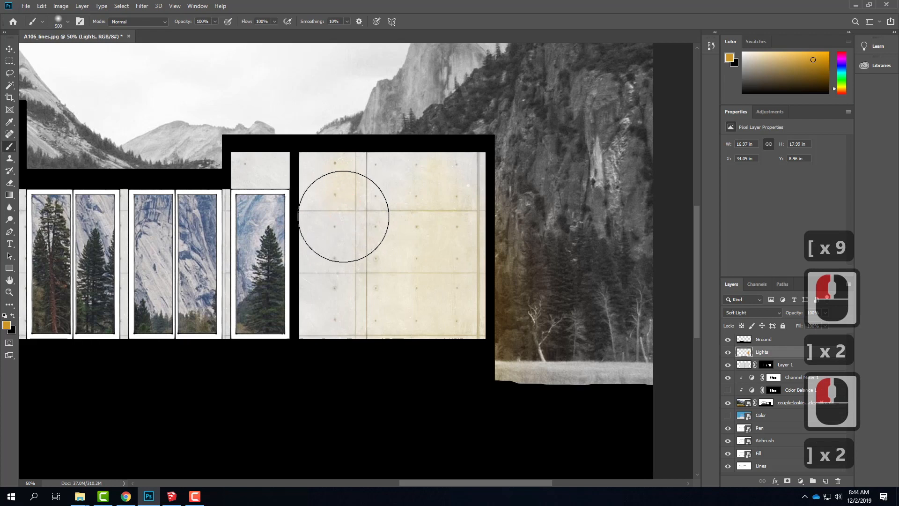
click(344, 219)
key(bracketright)
key(bracketright)
click(340, 255)
key(bracketright)
key(bracketright)
click(338, 295)
key(bracketright)
key(bracketright)
click(482, 338)
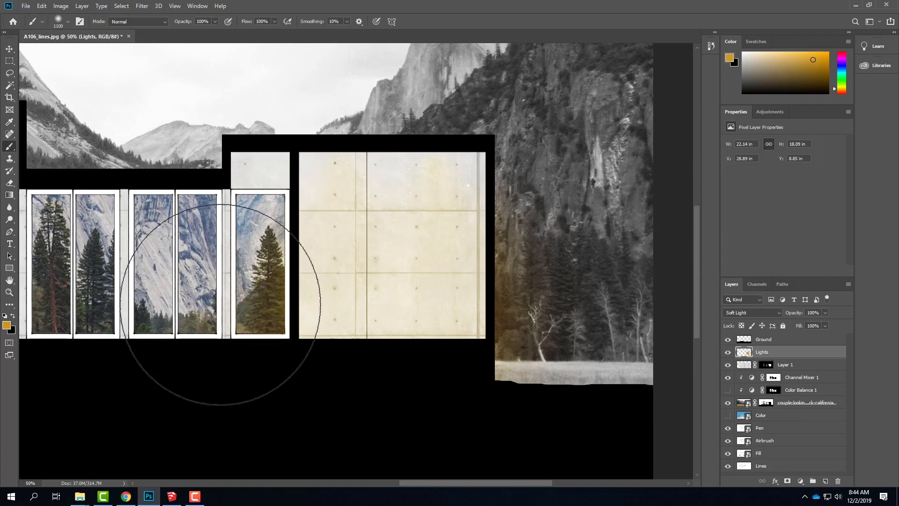
Select a rectangle around the large concrete wall and add a layer mask to Lights from the selection.
click(10, 62)
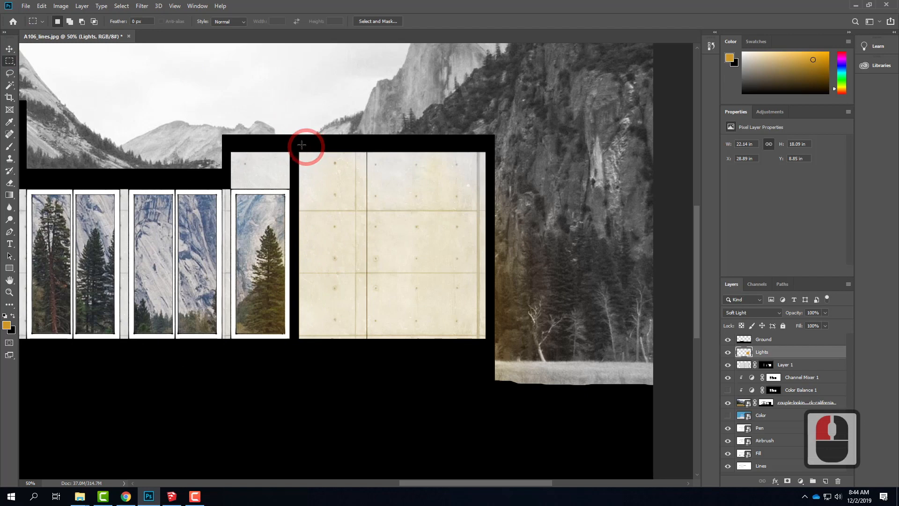
drag(295, 147, 490, 342)
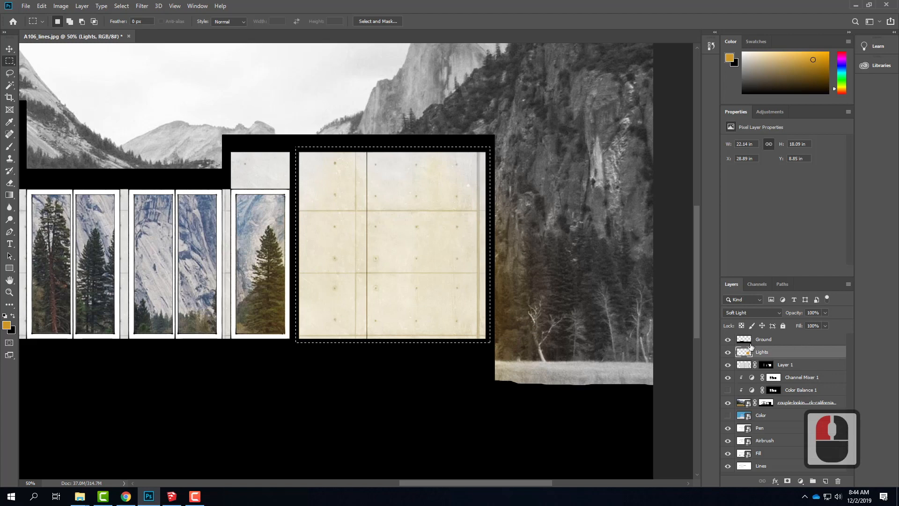
click(787, 481)
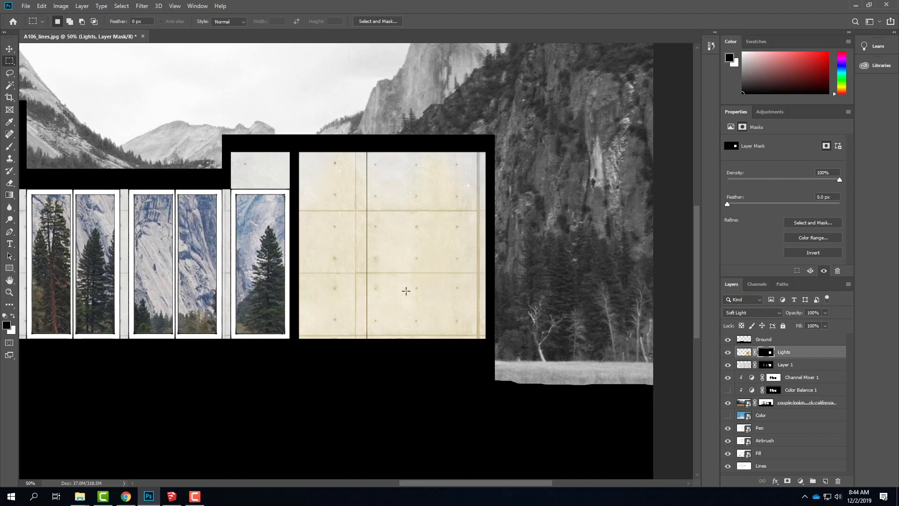
drag(187, 256, 306, 266)
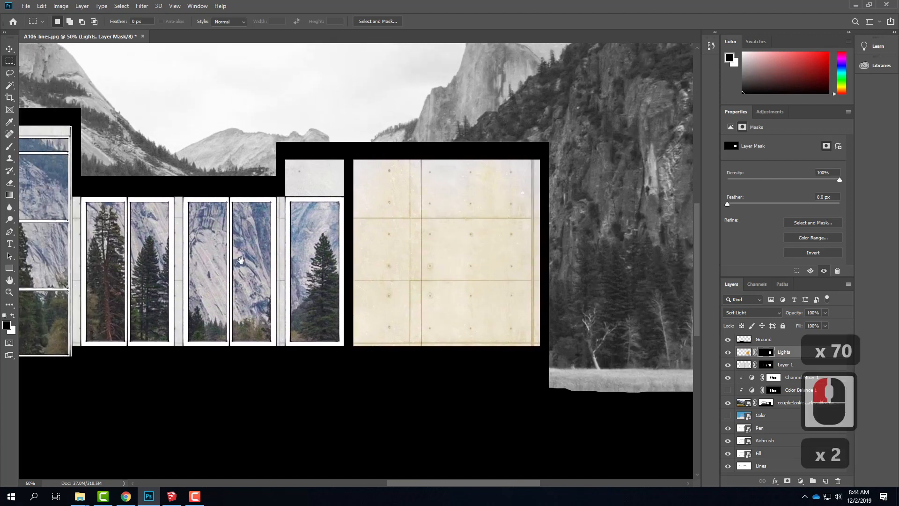
Place Woman_Walking_gray.png from the Resources > Collage > People folder as an embedded image and move its layer above Ground.
click(25, 7)
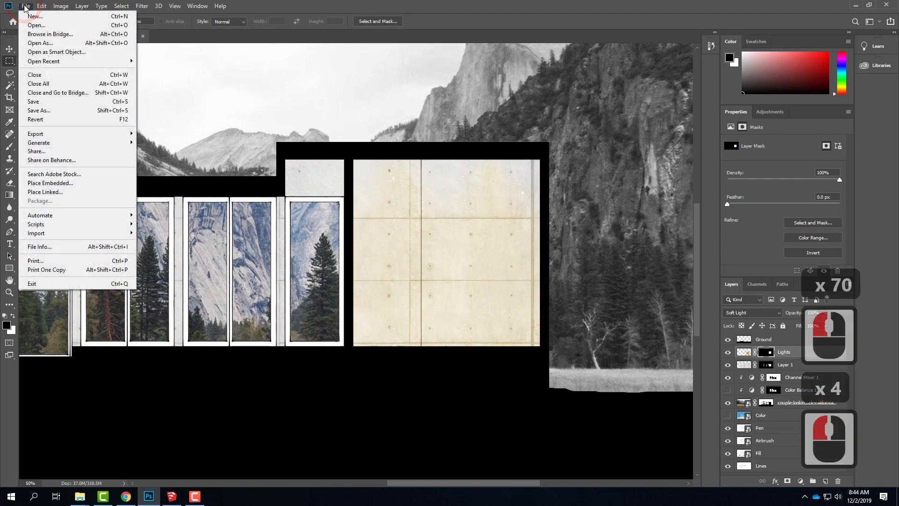
click(40, 184)
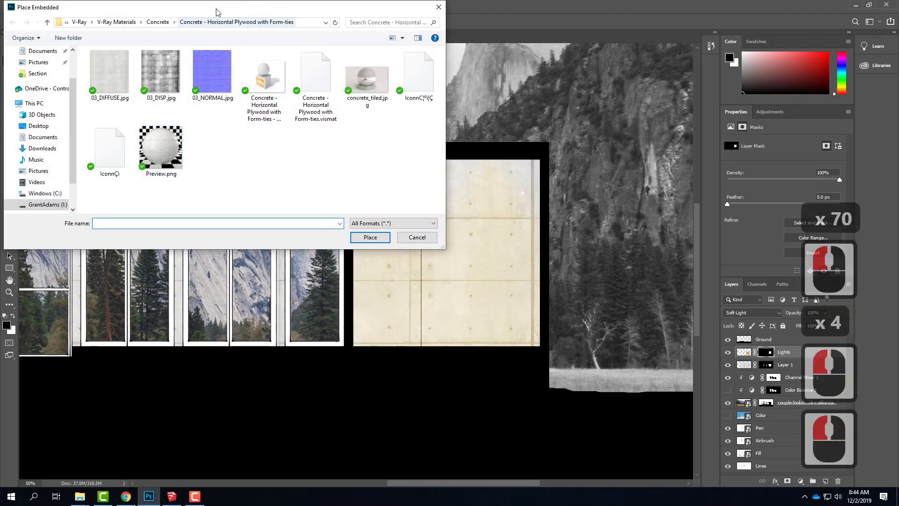
click(75, 22)
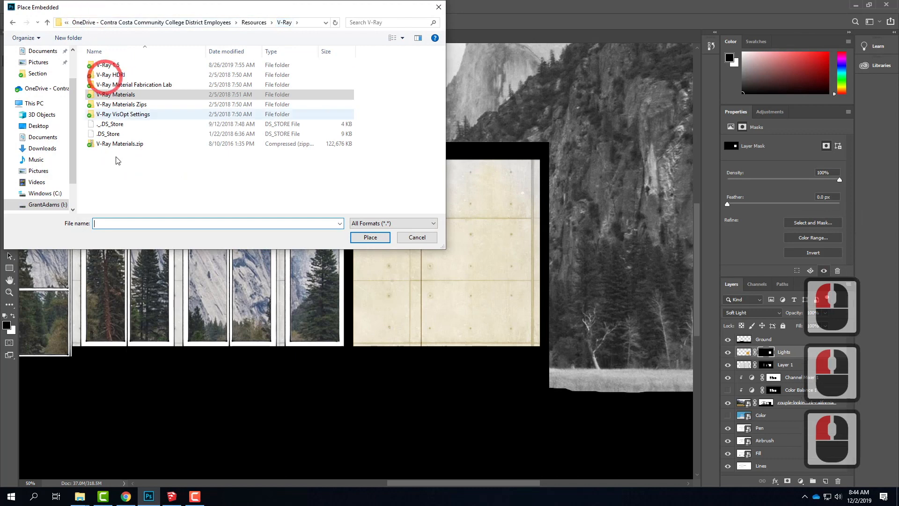
click(35, 91)
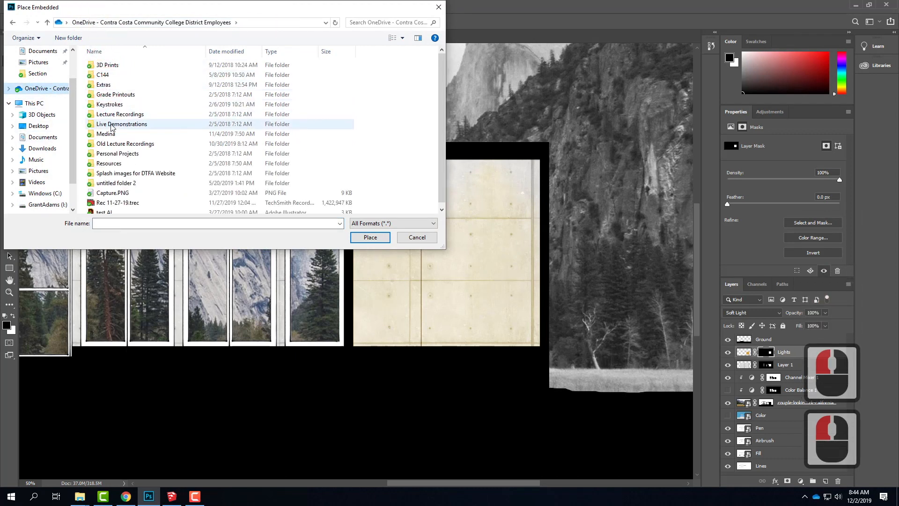
double_click(109, 163)
double_click(110, 89)
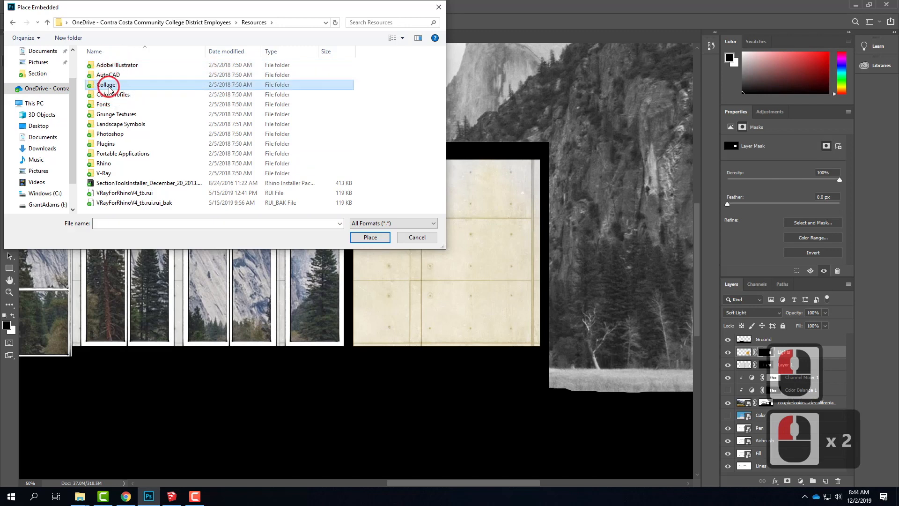
double_click(106, 75)
double_click(273, 75)
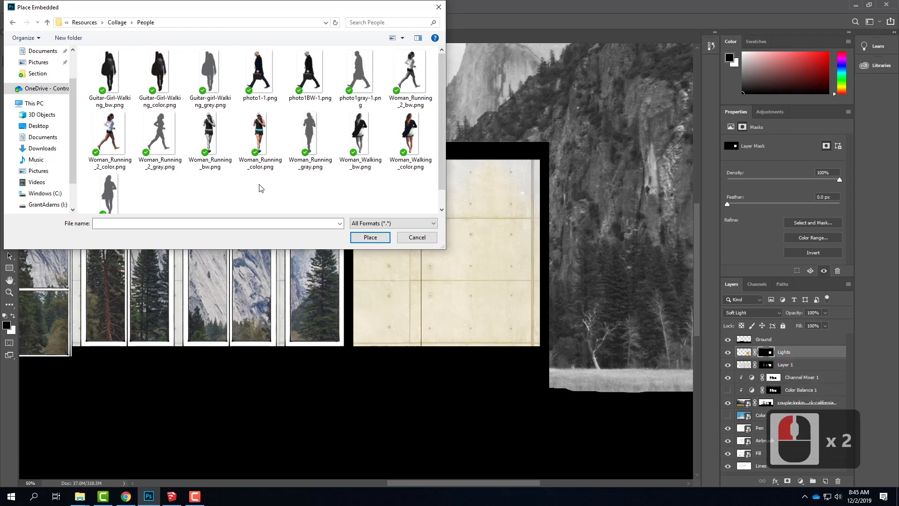
scroll(261, 189, down, 1)
click(125, 160)
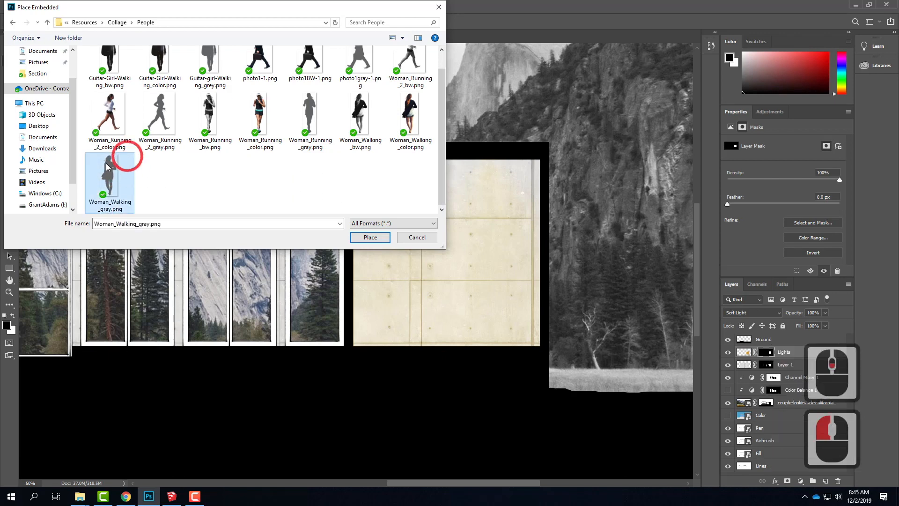
click(369, 236)
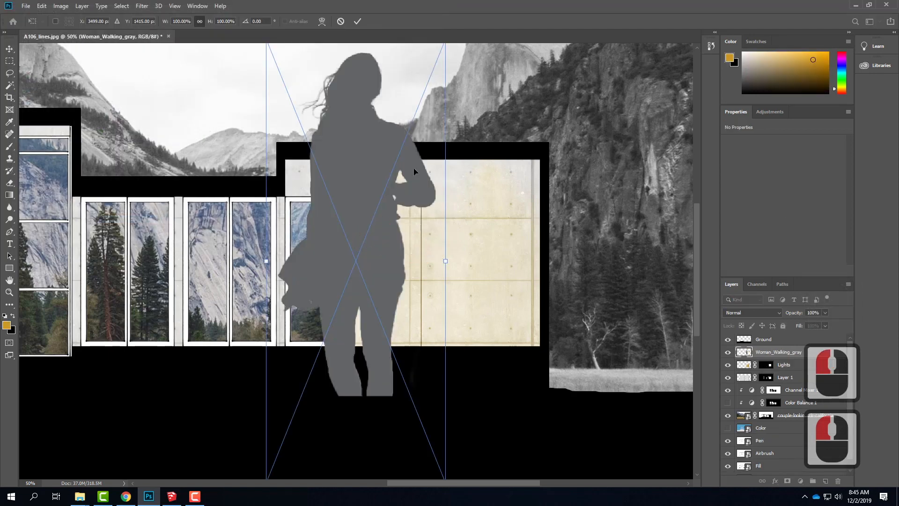
drag(793, 352, 793, 339)
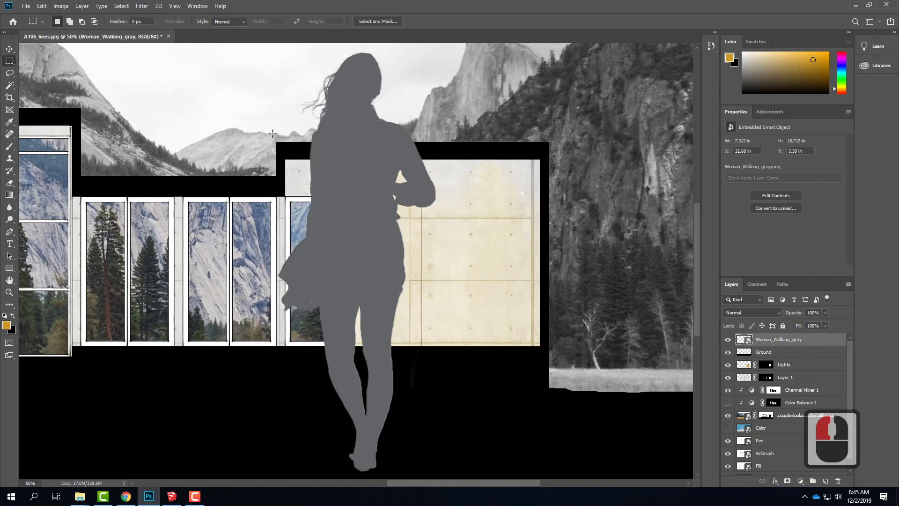
Scale the walking woman to about 24% with Free Transform and stand her at the right end of the large concrete wall.
click(41, 6)
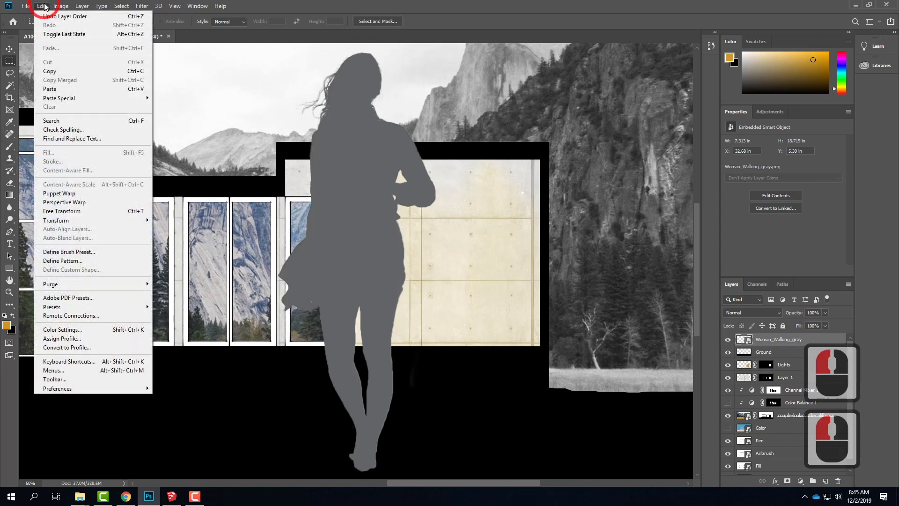
click(50, 212)
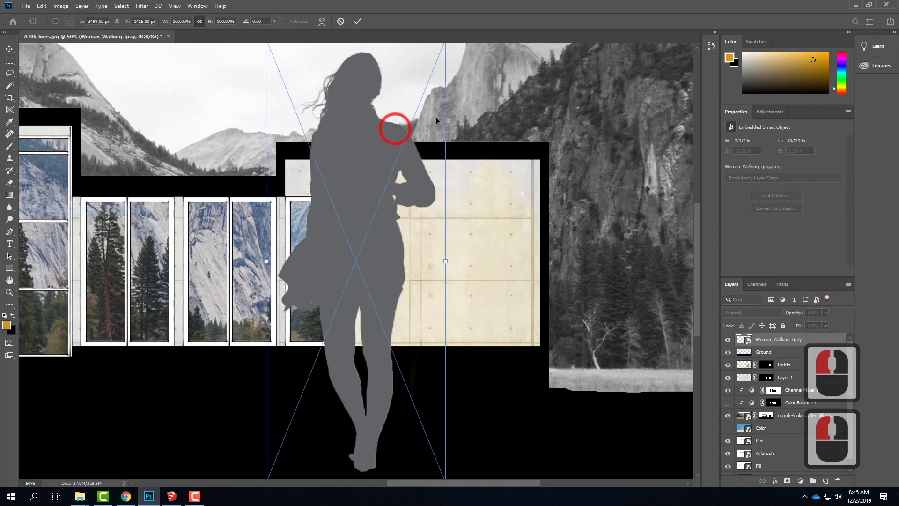
scroll(441, 236, down, 7)
scroll(462, 378, up, 2)
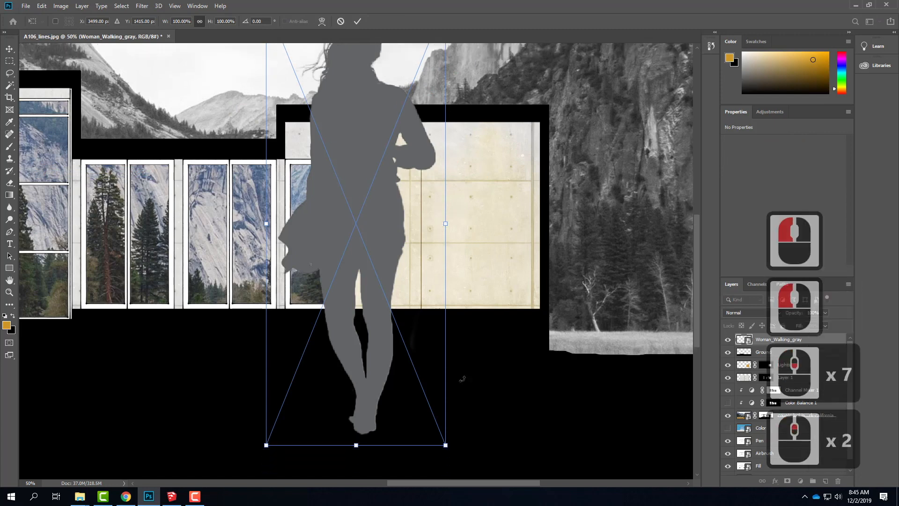
drag(445, 445, 367, 239)
drag(319, 76, 455, 211)
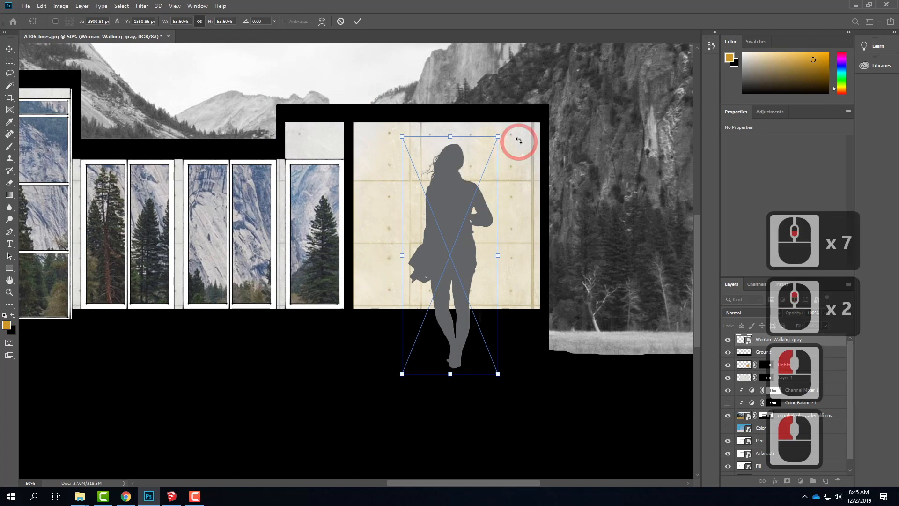
drag(499, 139, 471, 204)
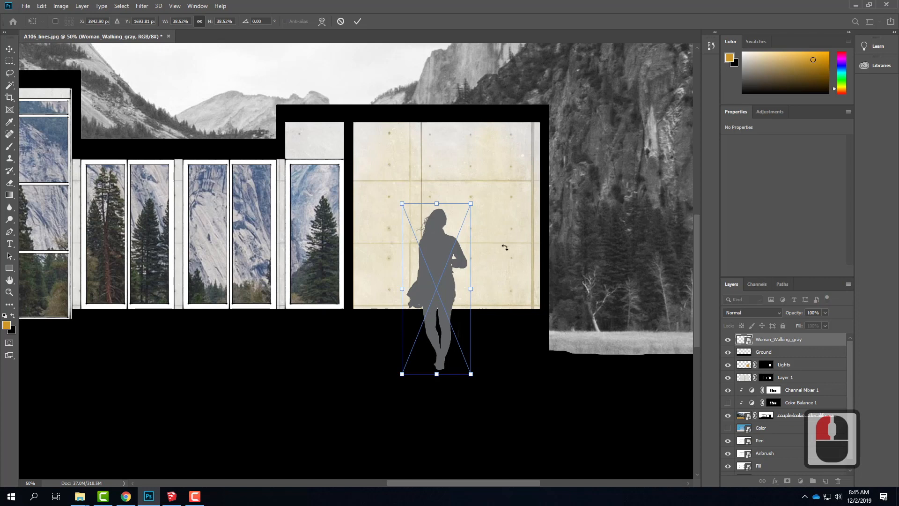
drag(437, 257, 509, 221)
drag(545, 170, 491, 227)
drag(497, 266, 515, 227)
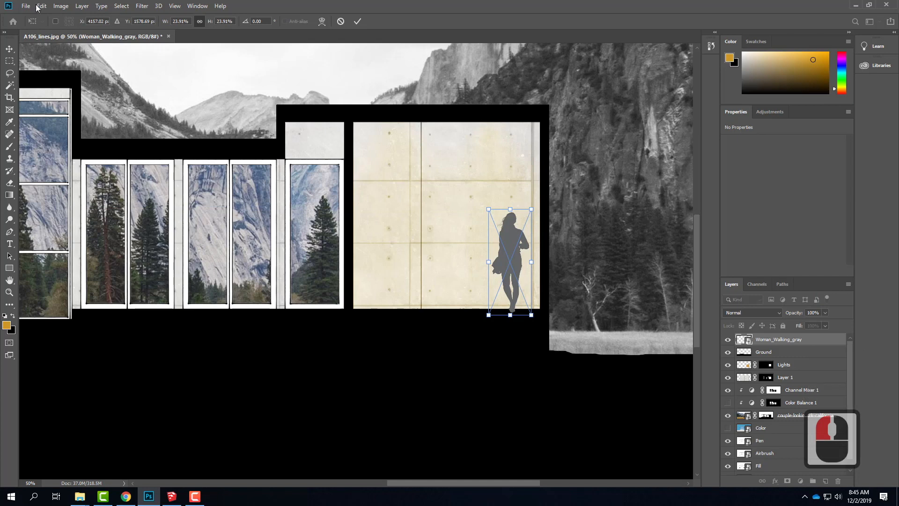
Flip the walking woman horizontally, scale her to about 19%, and set her feet on the floor line.
click(64, 9)
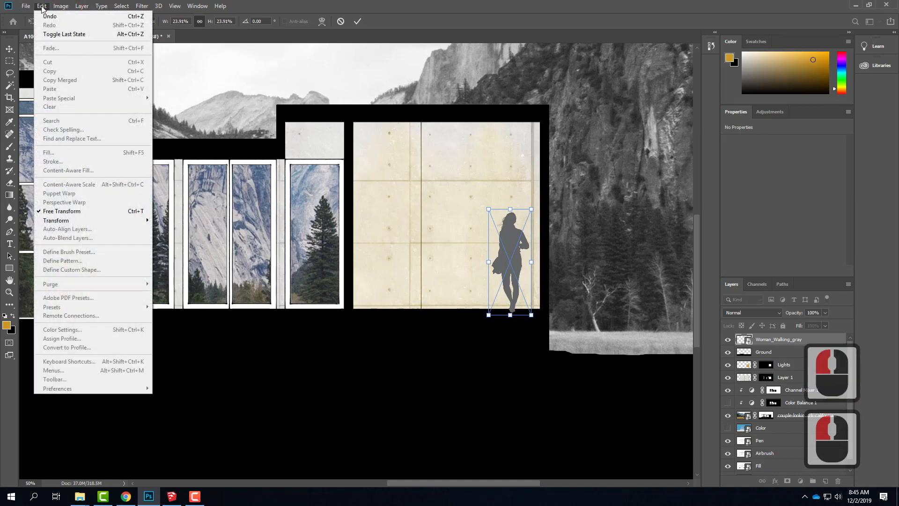
mouse_move(42, 8)
mouse_move(61, 220)
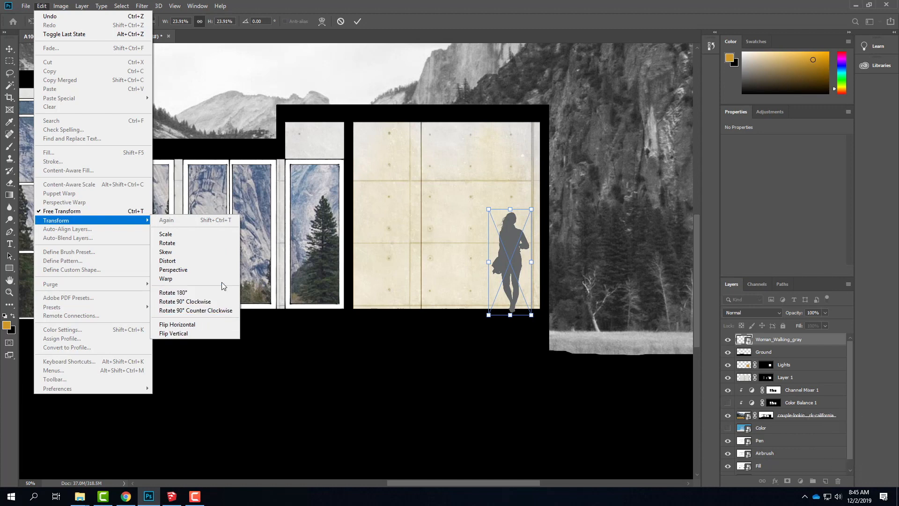
click(208, 328)
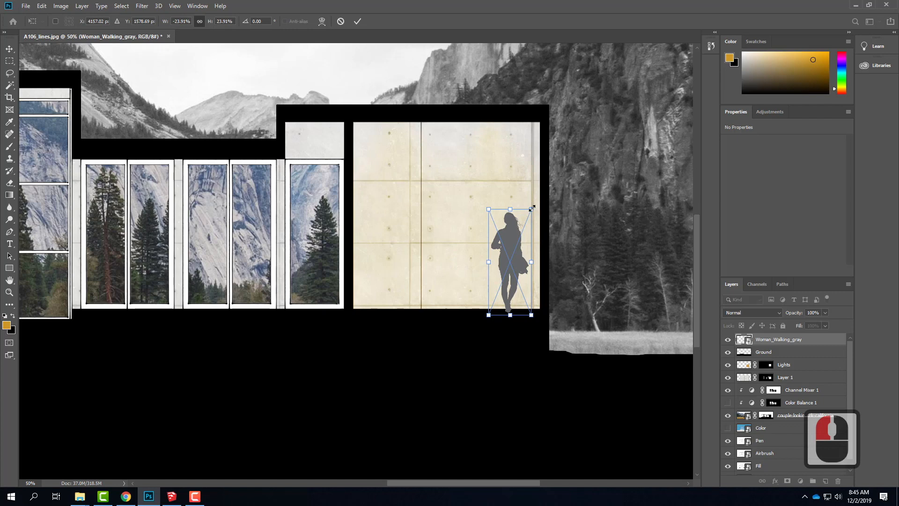
drag(531, 209, 519, 229)
drag(502, 258, 511, 255)
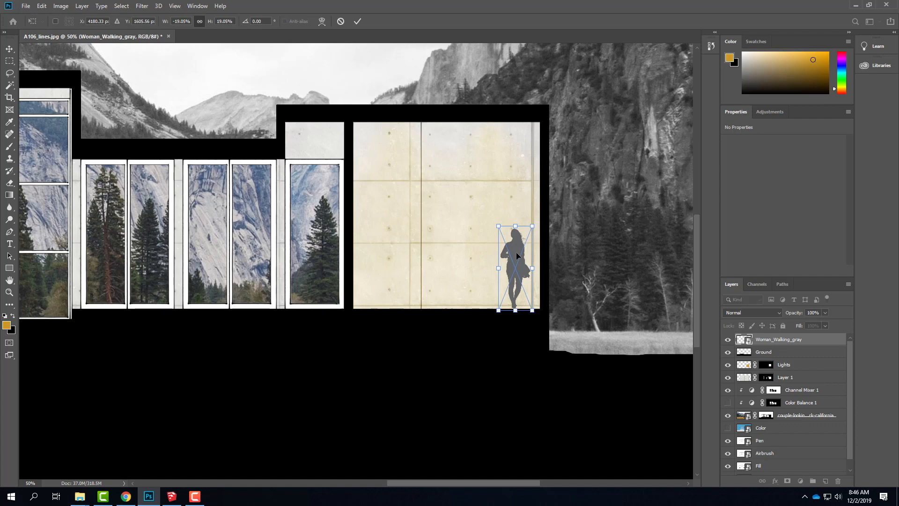
key(Down)
key(Down)
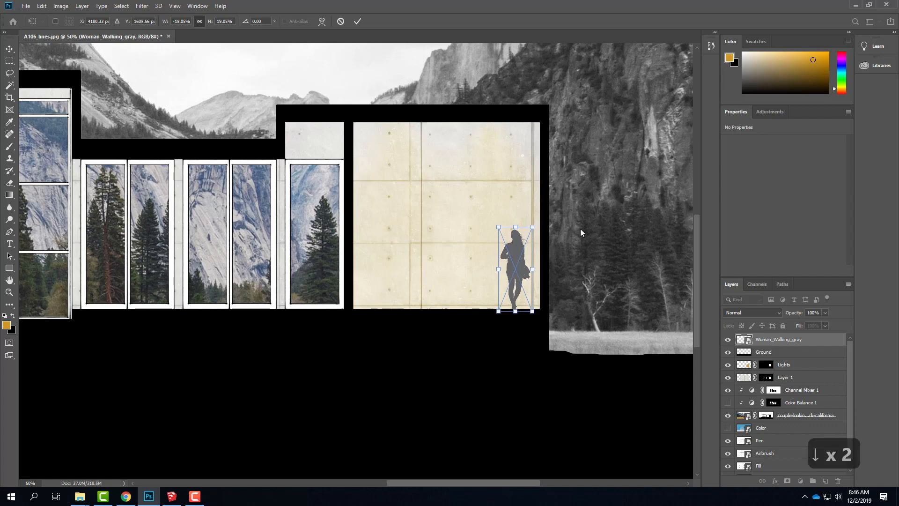
double_click(527, 275)
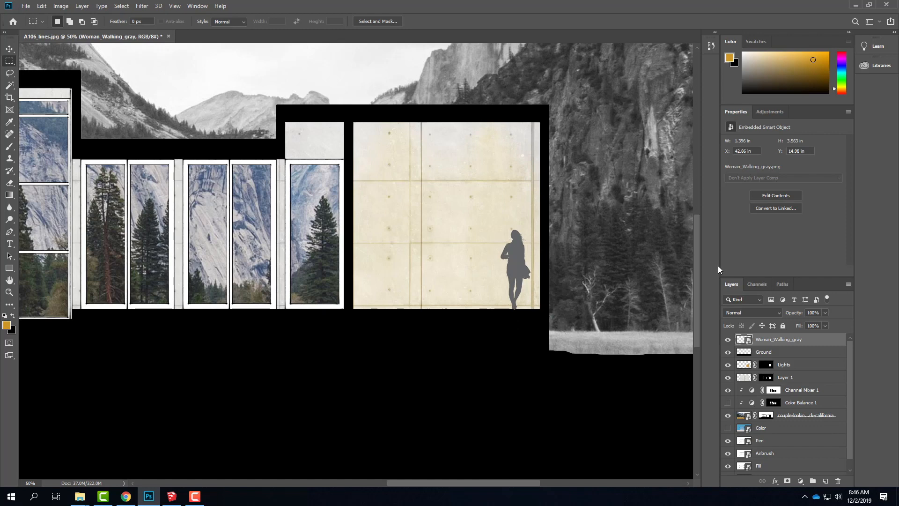
Clip a Levels adjustment layer to Woman_Walking_gray and lower its white output level to 0 for a black silhouette.
click(82, 6)
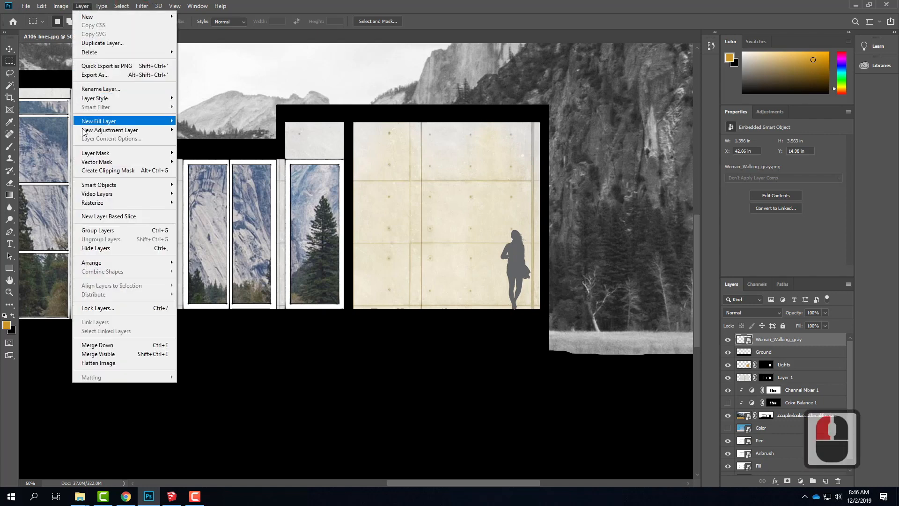
mouse_move(129, 131)
click(193, 138)
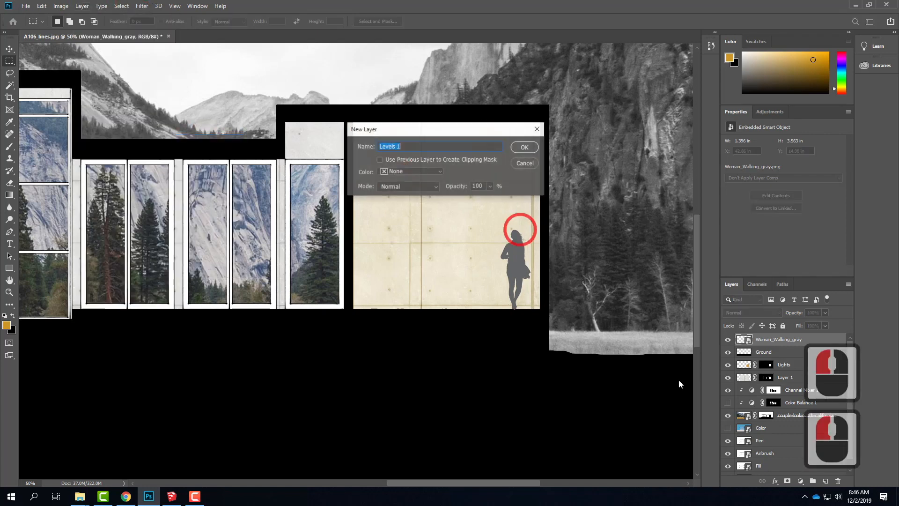
click(532, 149)
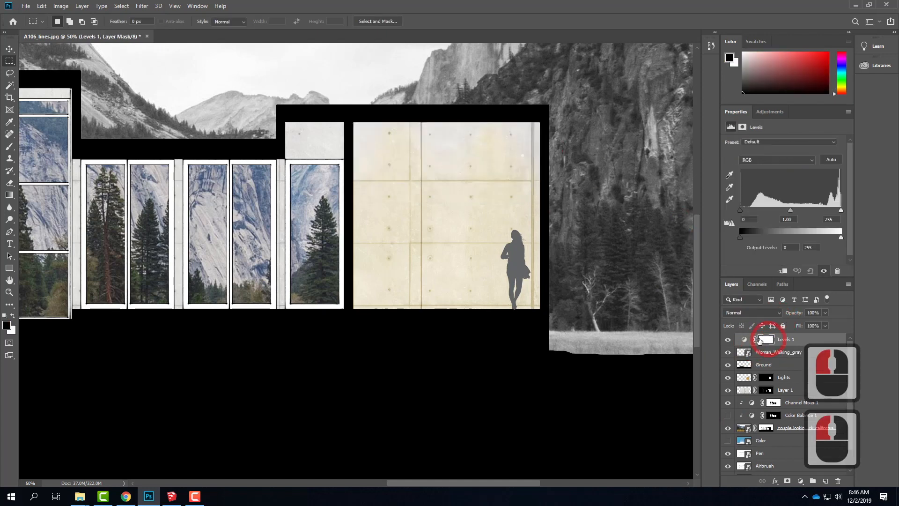
key(ctrl+alt+g)
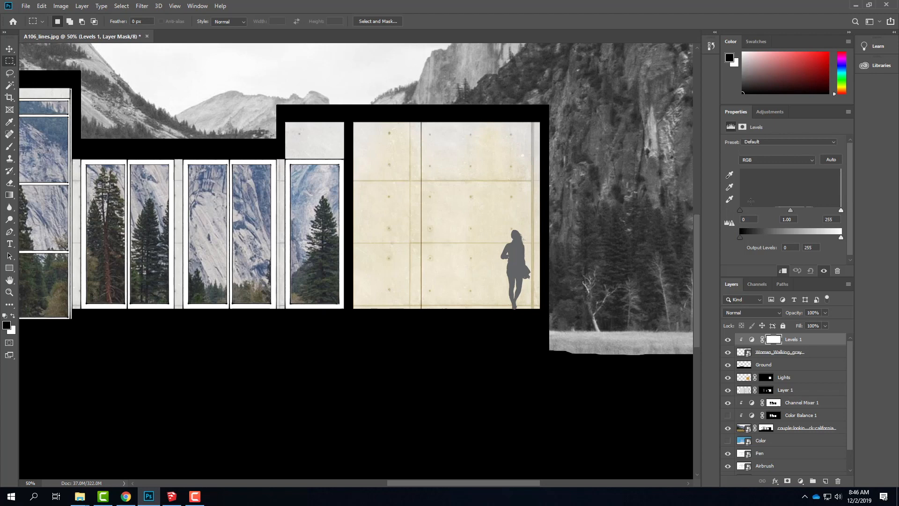
drag(842, 239, 704, 240)
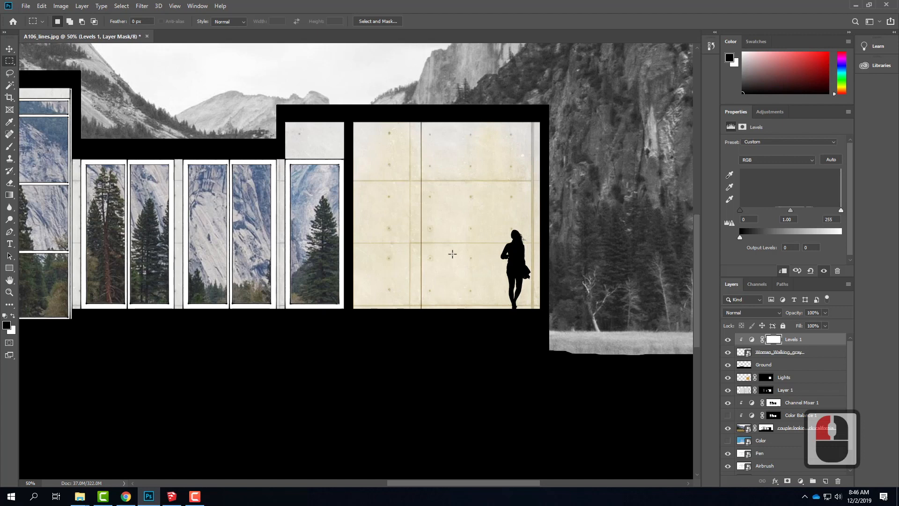
Place Woman_Running_gray.png from the People folder as an embedded image.
scroll(551, 283, left, 18)
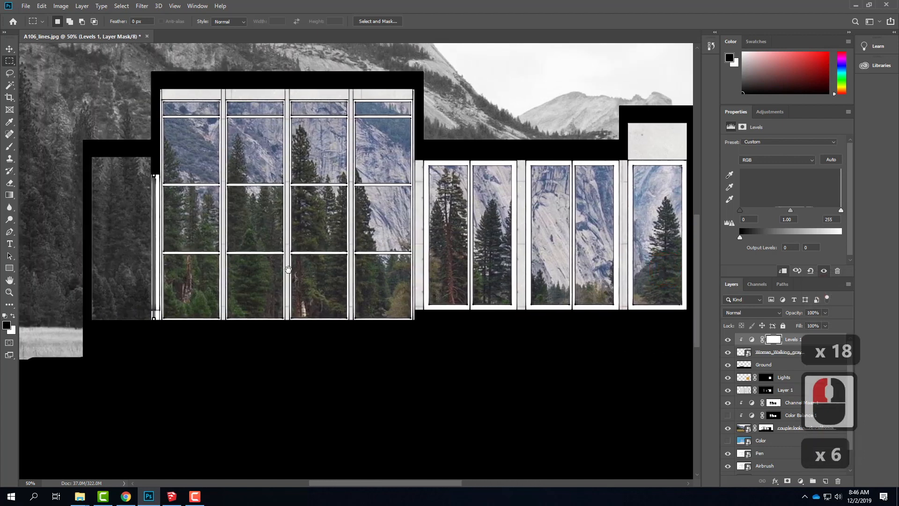
click(26, 6)
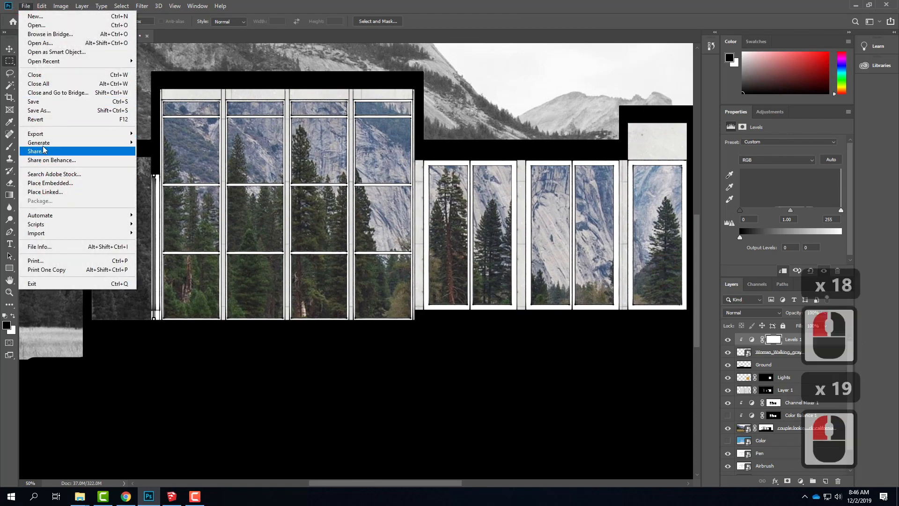
click(46, 183)
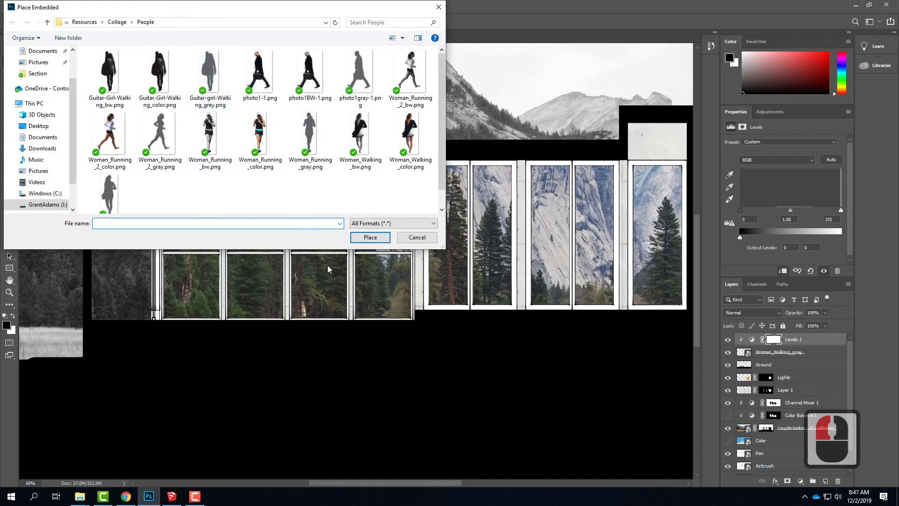
click(310, 134)
click(371, 237)
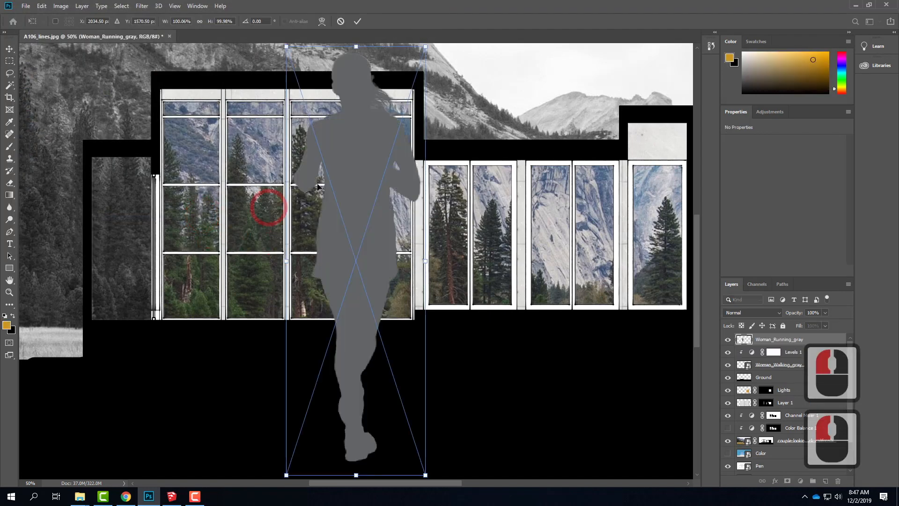
Scale the running woman to about 19.5% and stand her with her feet on the floor of the narrow dark room at the section's left end.
drag(428, 47, 317, 378)
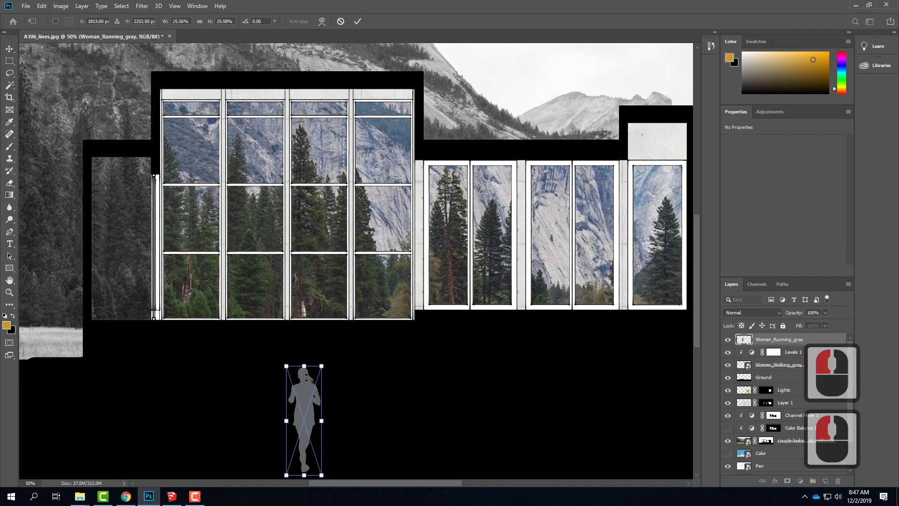
drag(306, 410, 628, 239)
drag(574, 250, 363, 251)
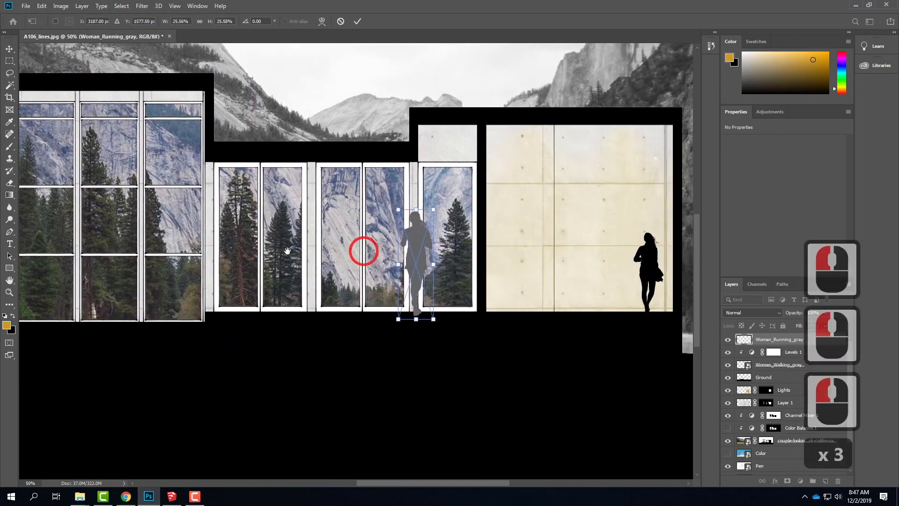
drag(507, 277, 355, 284)
drag(267, 235, 617, 257)
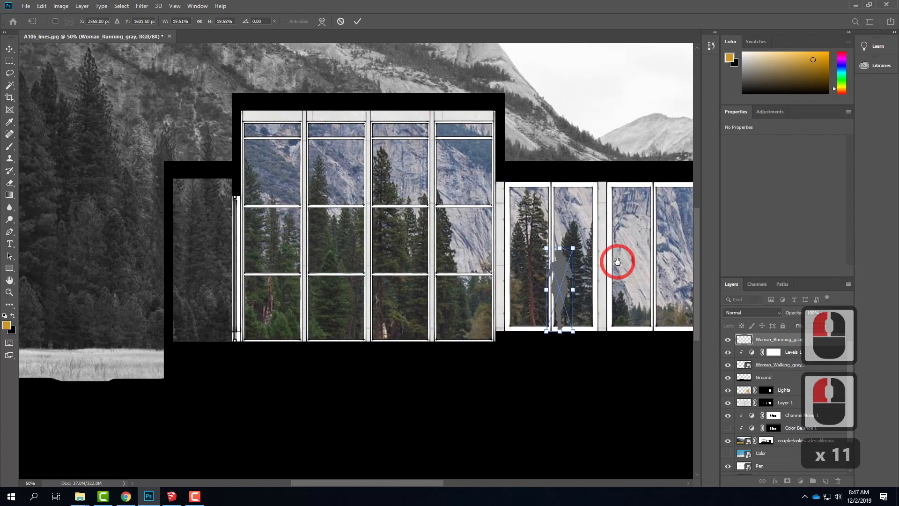
drag(563, 271, 205, 280)
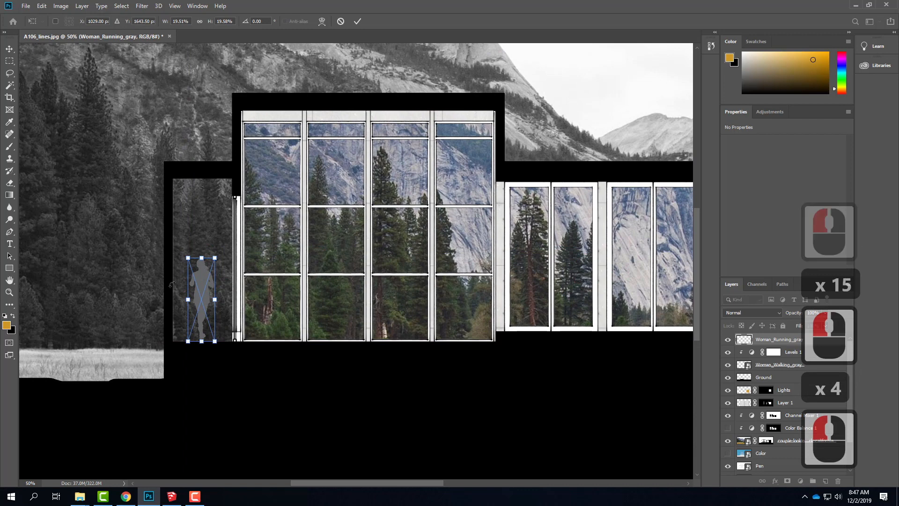
drag(199, 280, 199, 284)
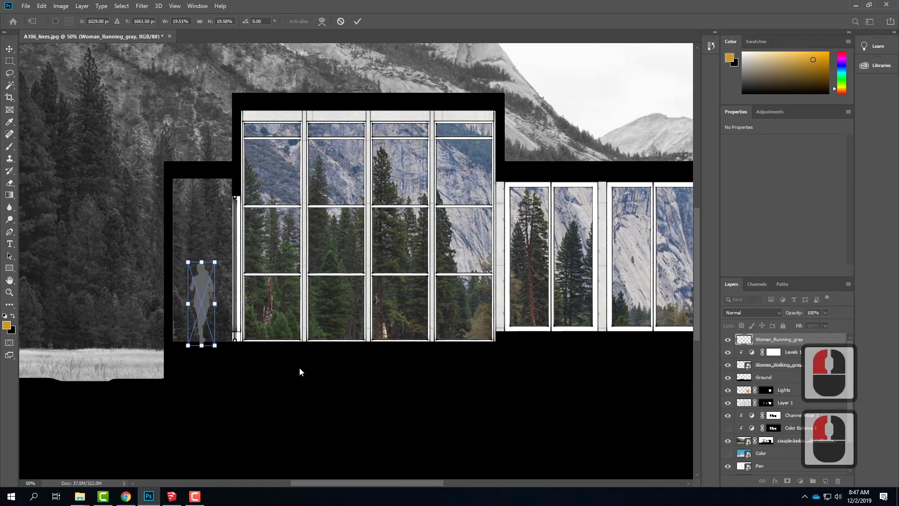
click(451, 380)
key(m)
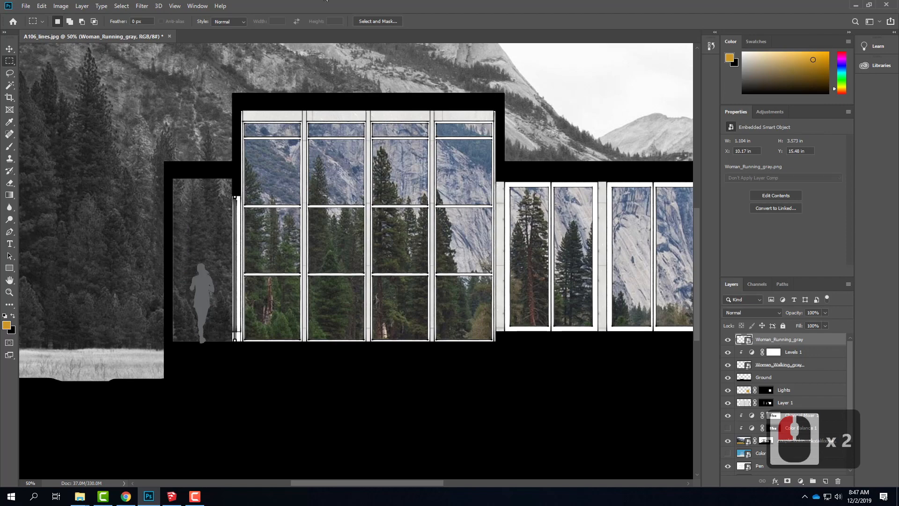
Clip a Levels adjustment layer to Woman_Running_gray and lower its white output level to 0 for a black silhouette.
click(104, 4)
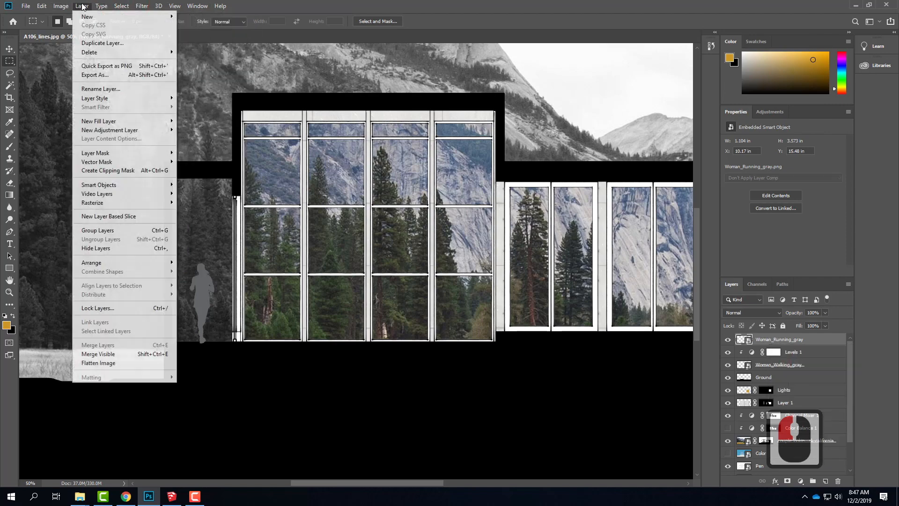
mouse_move(81, 5)
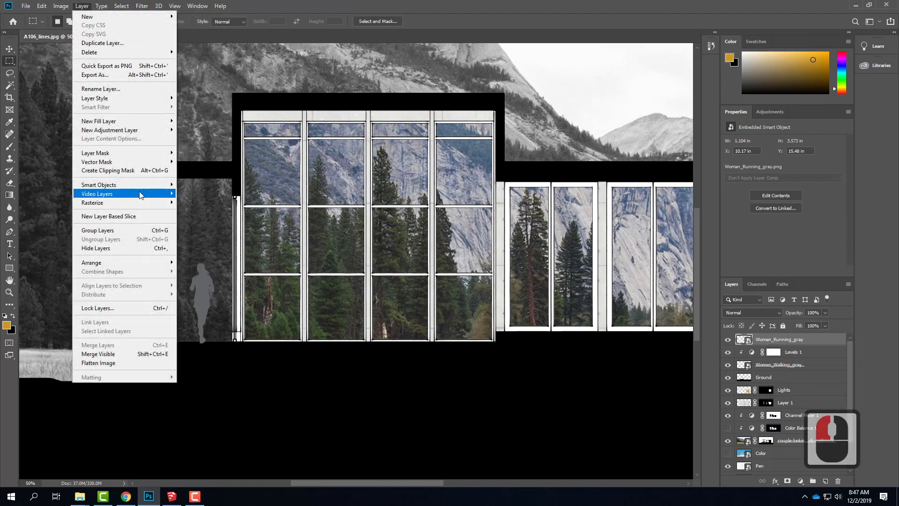
mouse_move(135, 130)
click(230, 140)
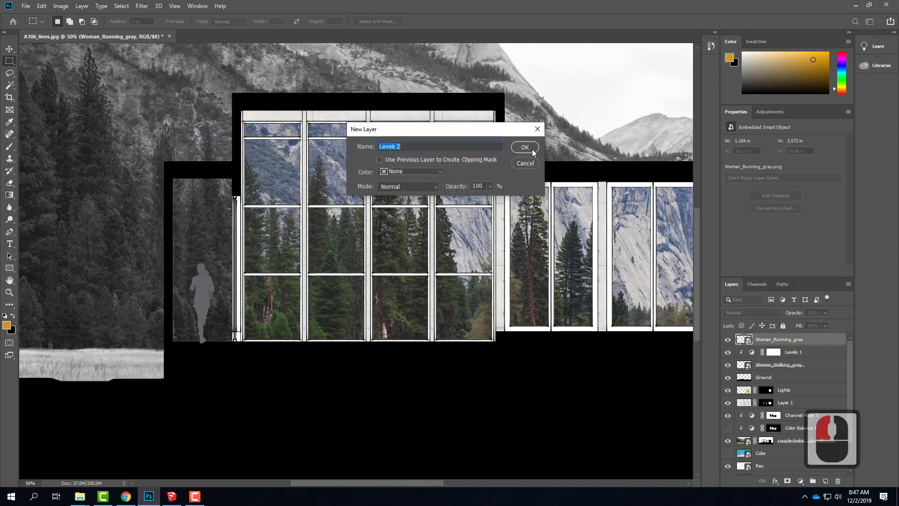
click(525, 147)
key(ctrl+alt+g)
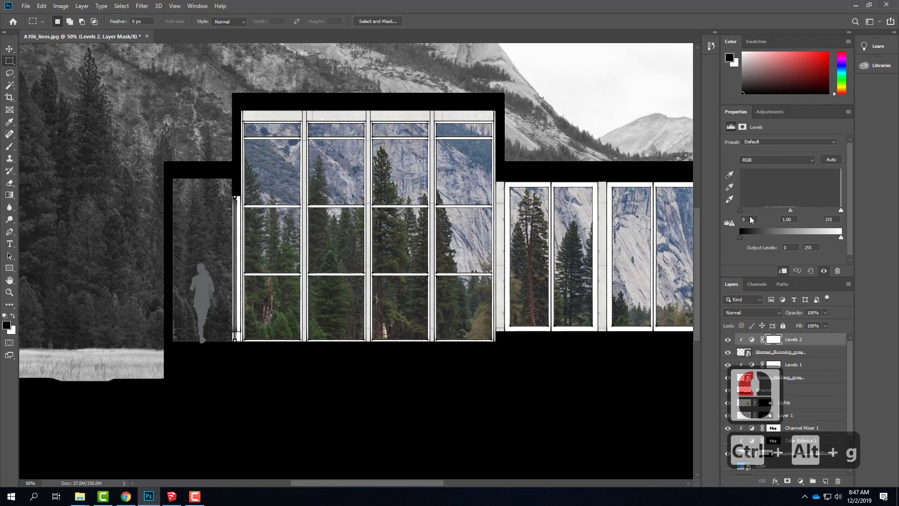
drag(841, 238, 710, 238)
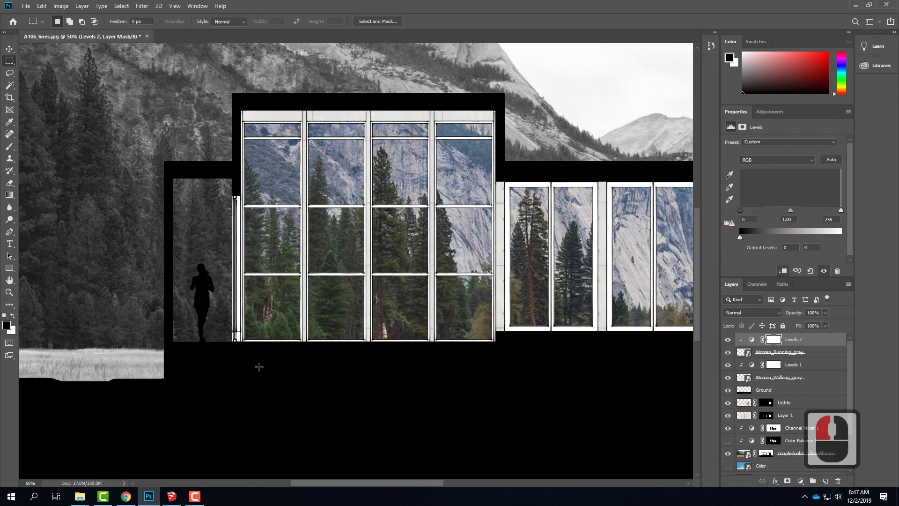
key(ctrl+0)
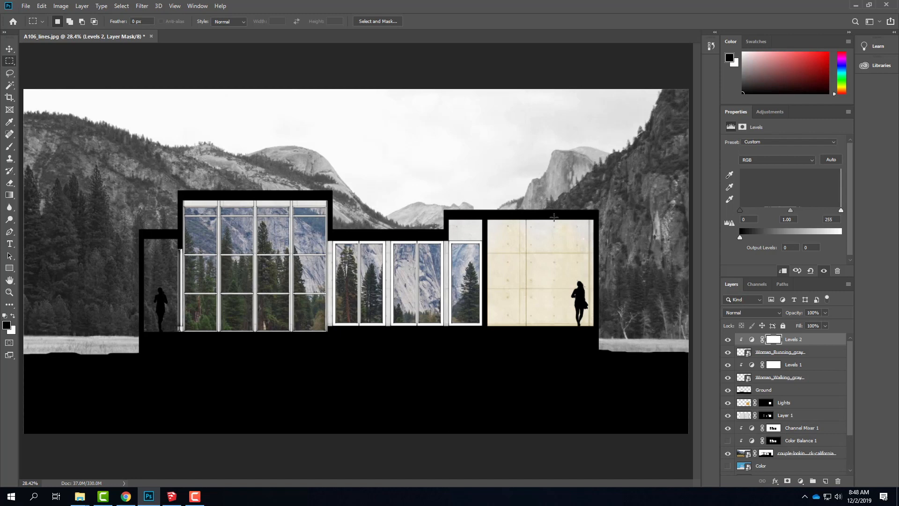
click(793, 377)
click(9, 49)
click(572, 349)
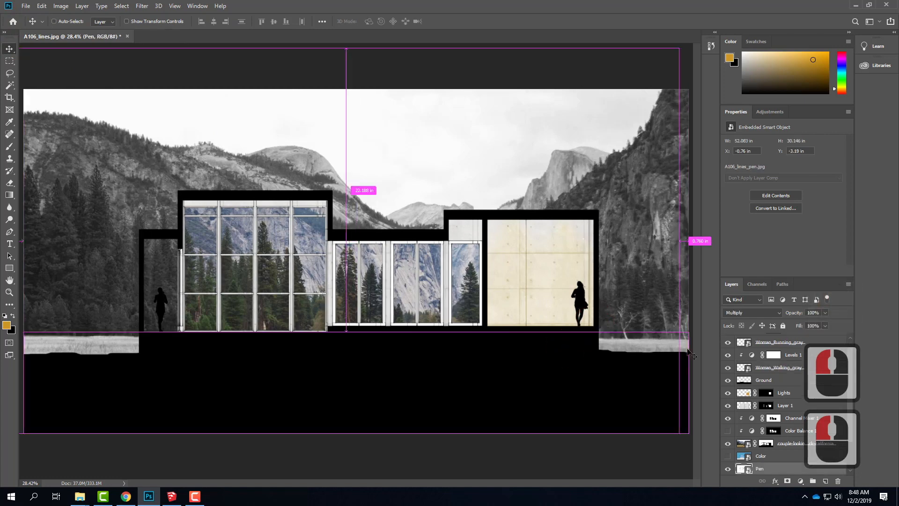
key(ctrl+z)
click(783, 368)
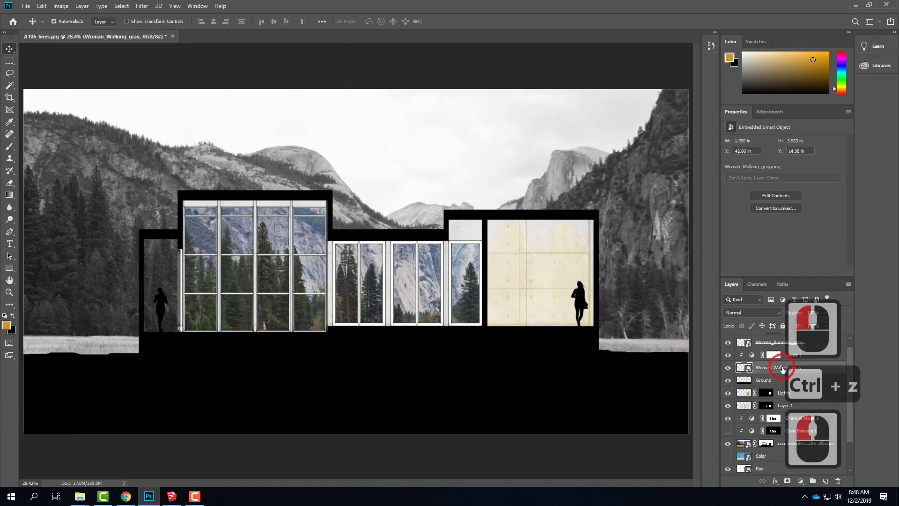
drag(589, 375, 579, 369)
key(ctrl+z)
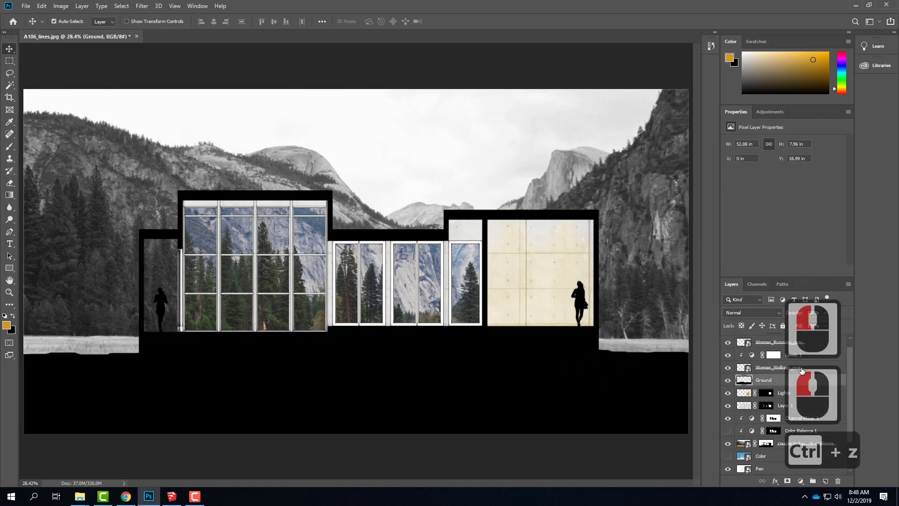
Shift the Woman_Walking_gray silhouette slightly left along the concrete wall, keeping her feet on the floor line.
click(814, 368)
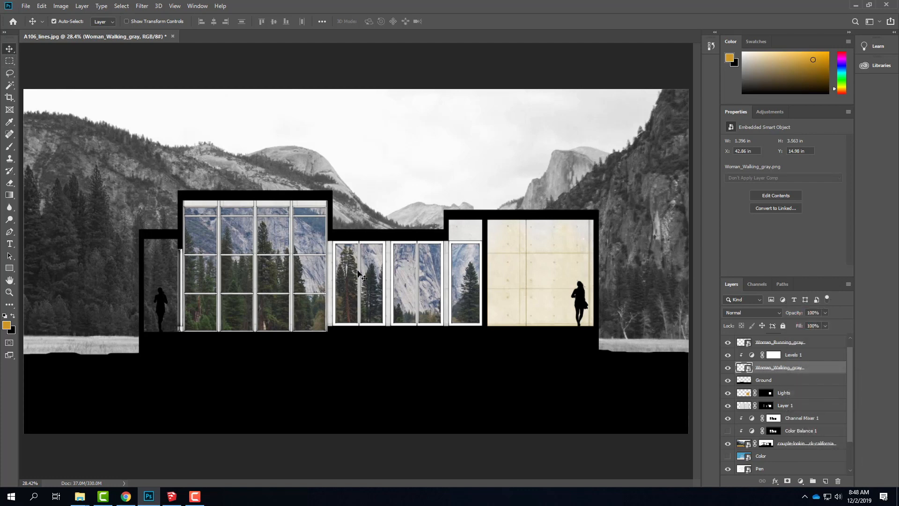
drag(581, 296, 574, 294)
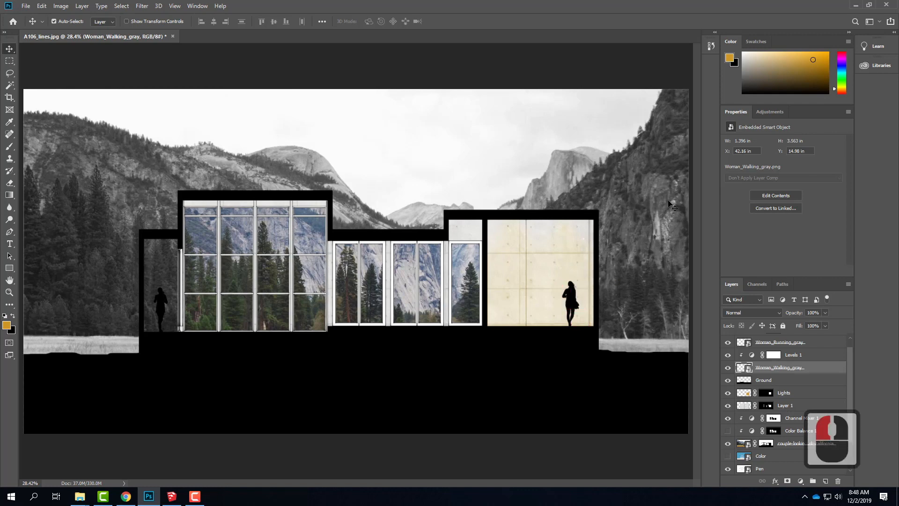
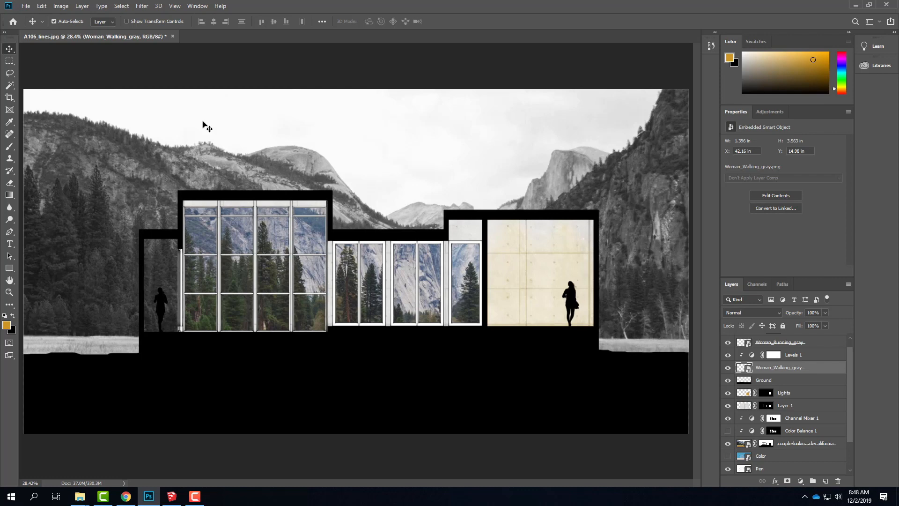
Select the exterior area around the building with the Magic Wand on the Color layer, hide that layer, and target the Yosemite photo's layer mask.
scroll(832, 403, down, 4)
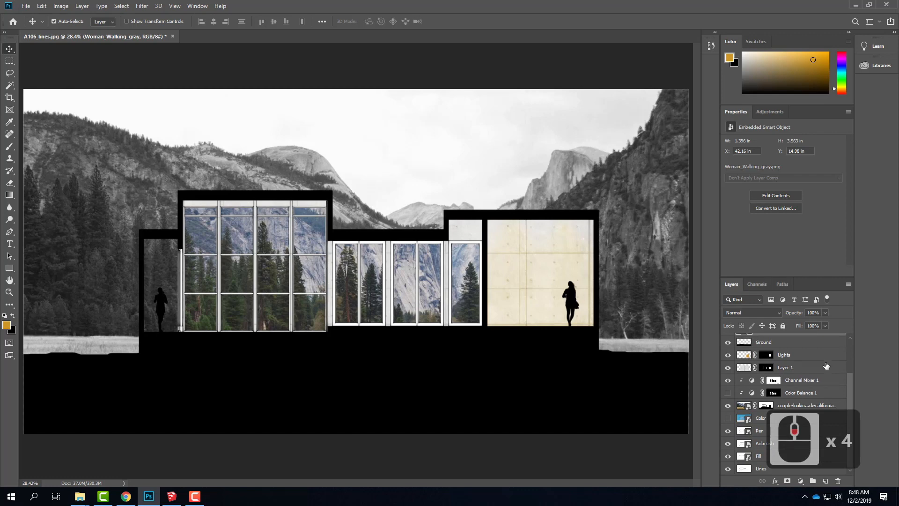
scroll(827, 366, down, 4)
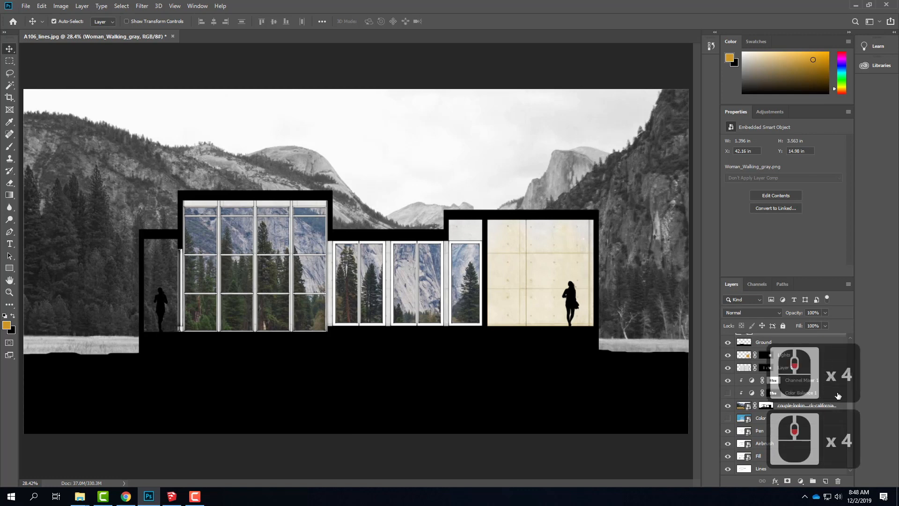
click(805, 408)
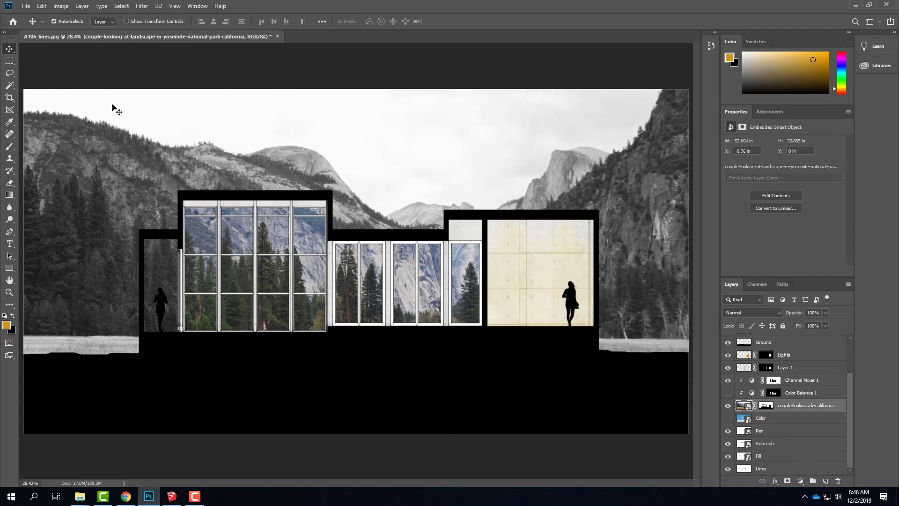
click(784, 418)
click(728, 418)
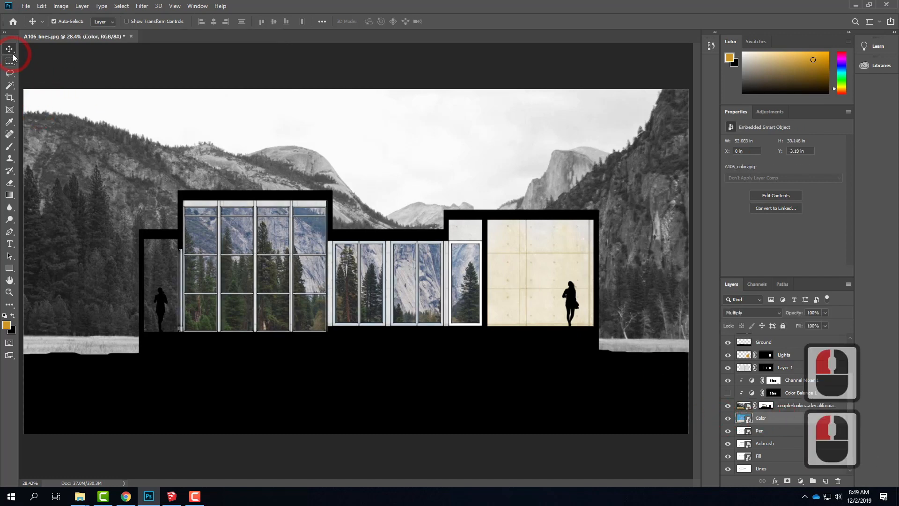
click(10, 85)
double_click(234, 100)
click(93, 276)
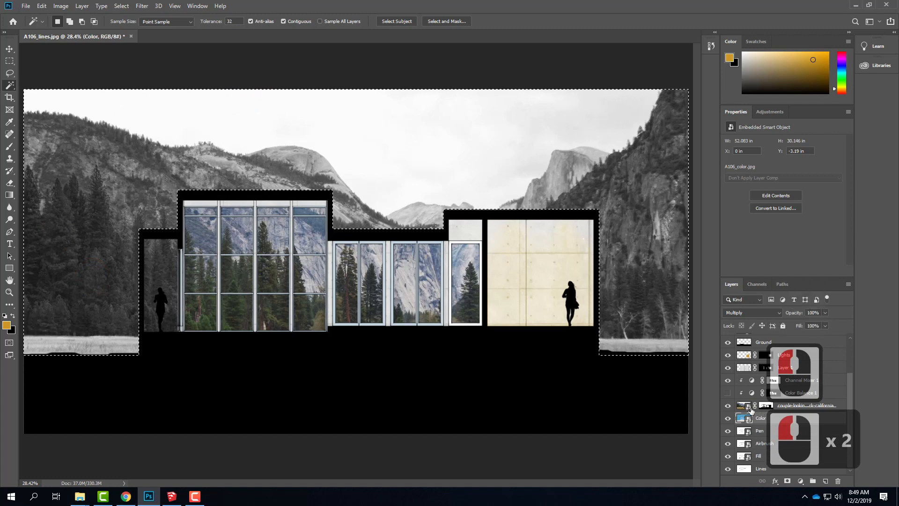
click(728, 417)
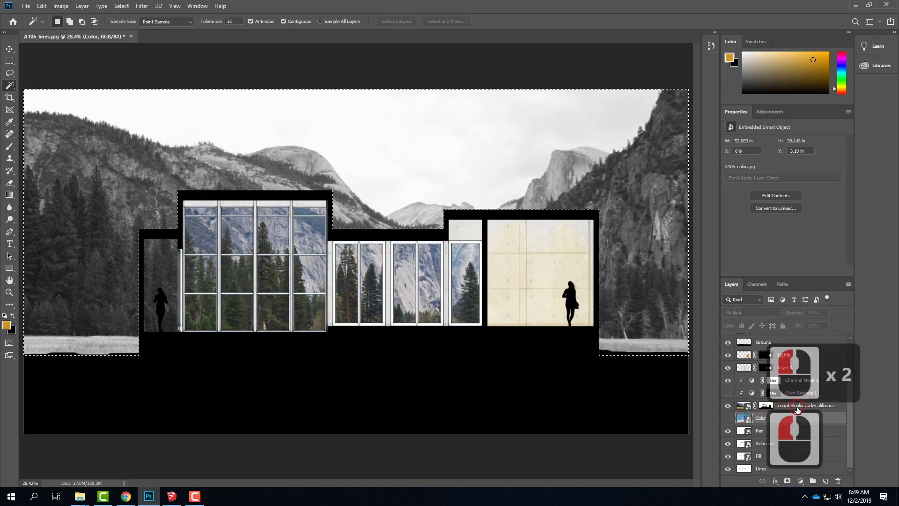
click(778, 405)
click(766, 406)
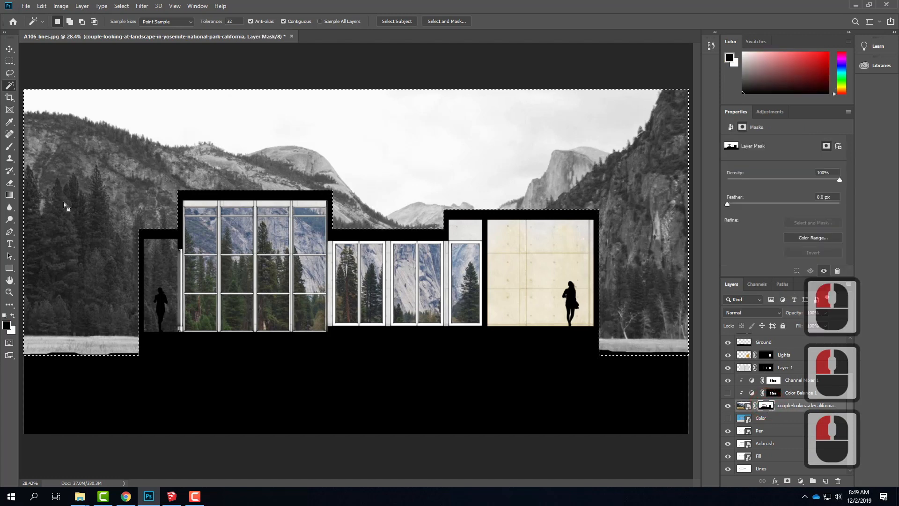
Fade the photo's upper part into white with a vertical black-to-white gradient on its mask, reaching down into the mountains, and deselect.
click(9, 195)
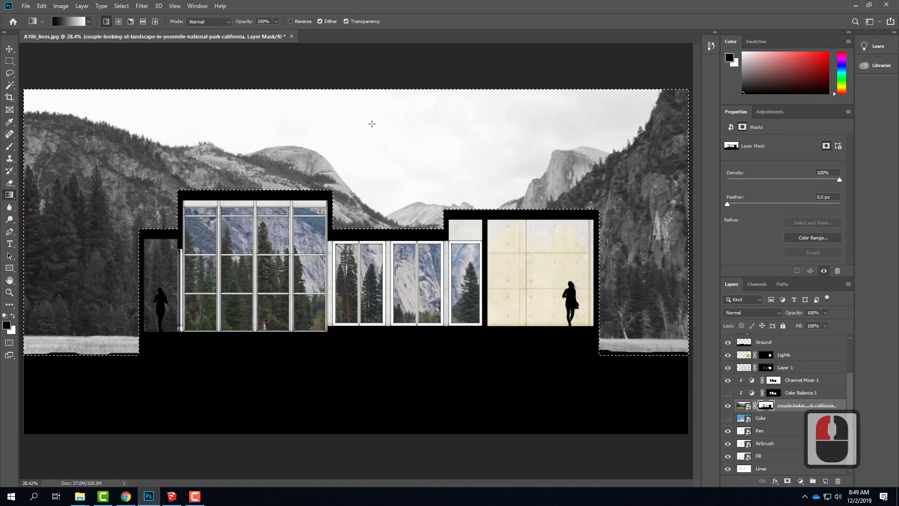
drag(372, 127, 372, 89)
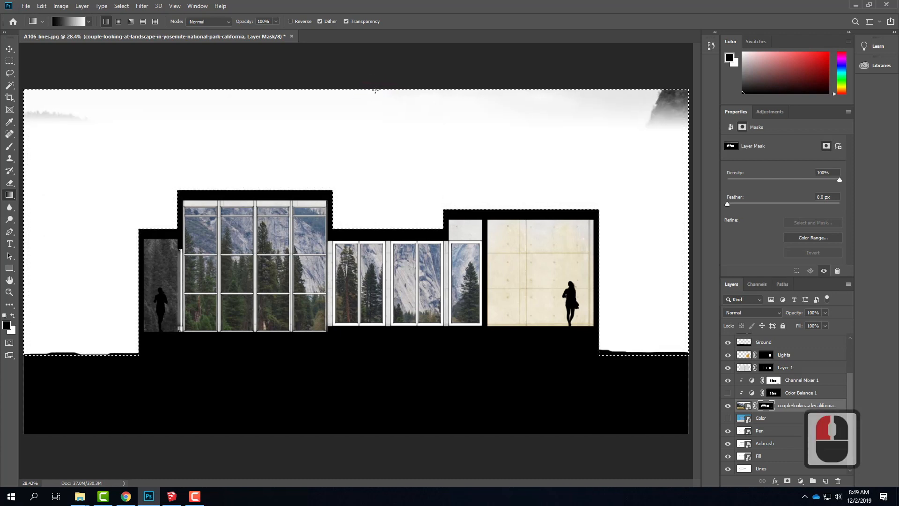
drag(375, 118, 375, 117)
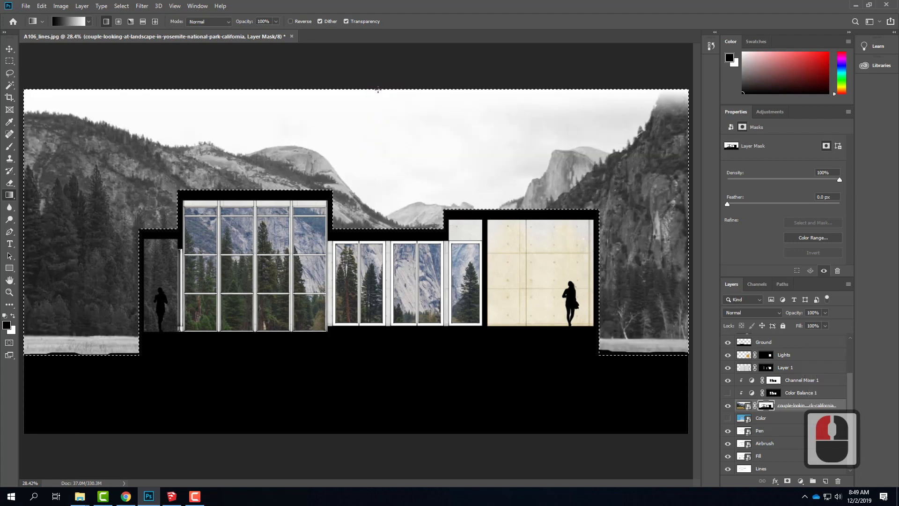
drag(378, 161, 378, 172)
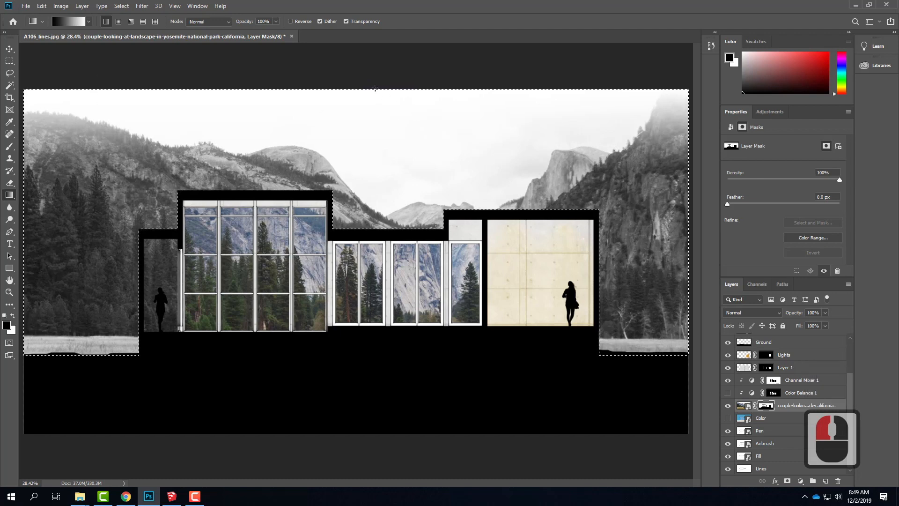
drag(375, 89, 374, 281)
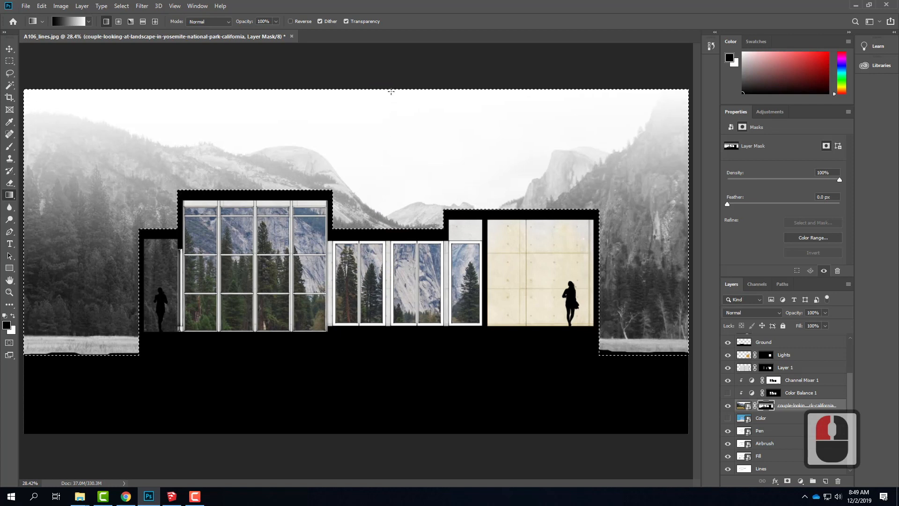
drag(390, 114, 390, 114)
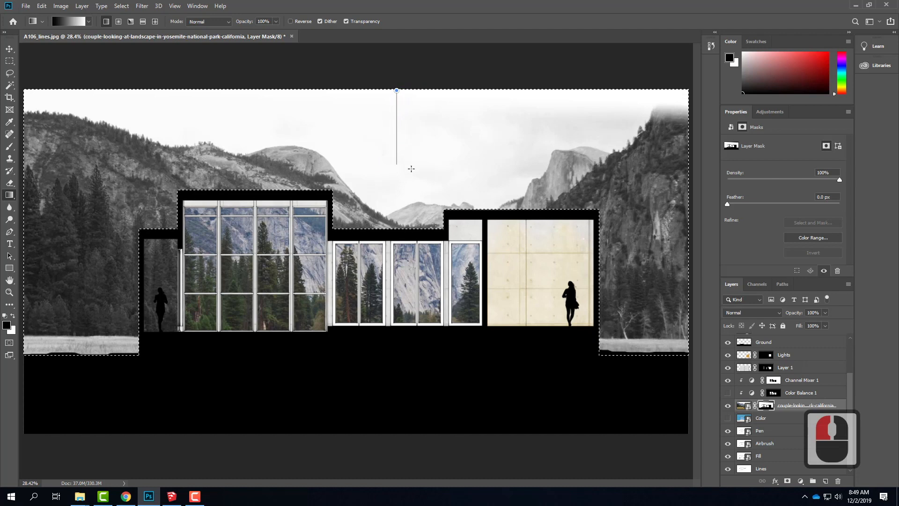
shift+drag(411, 176, 412, 175)
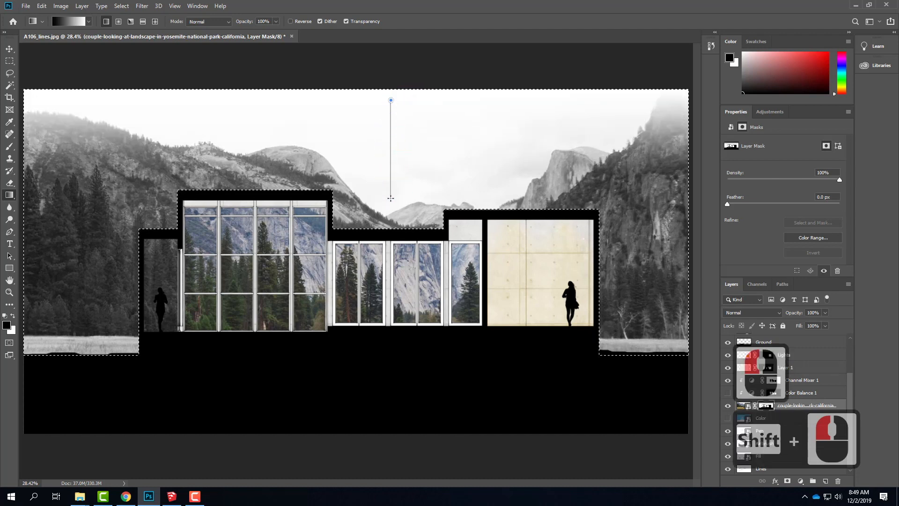
shift+drag(391, 206, 391, 205)
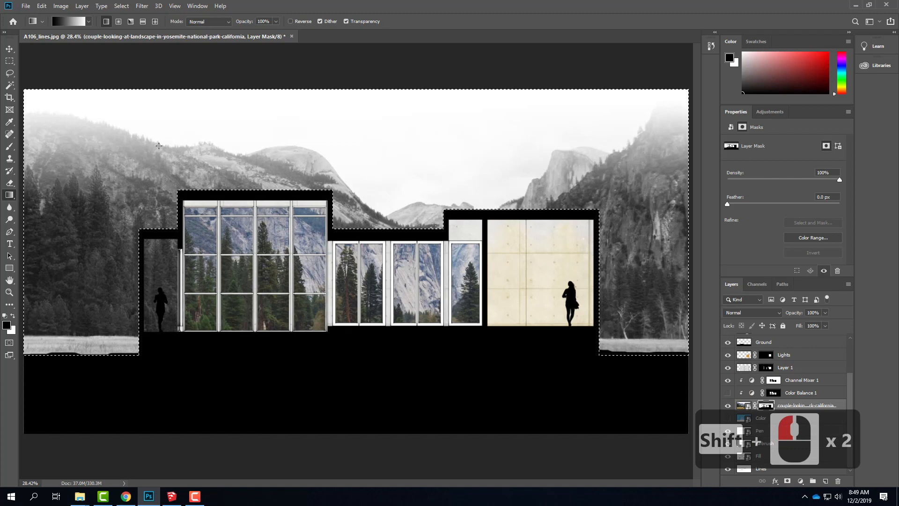
click(9, 61)
click(300, 126)
click(265, 140)
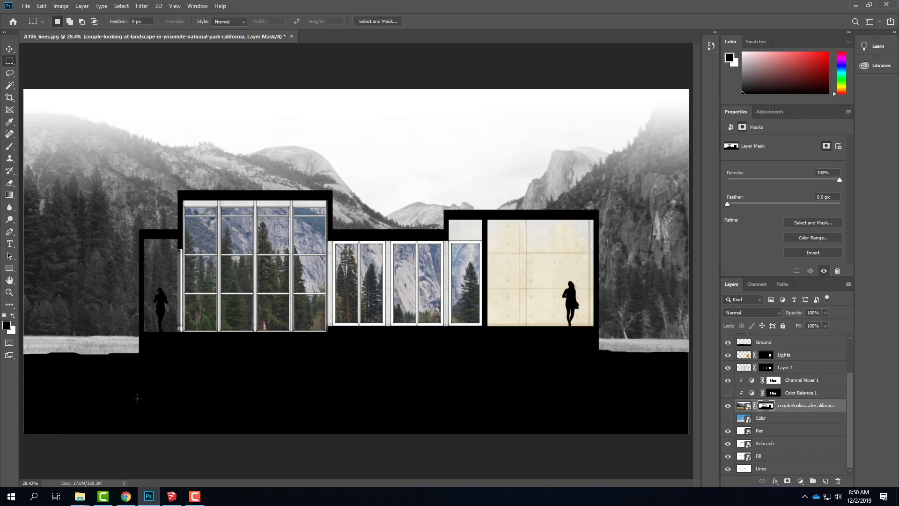
Switch to Chrome and review the illustrated steps of the Assembly 10.3 SketchUp to Photoshop sections tutorial, then return to Photoshop.
click(126, 497)
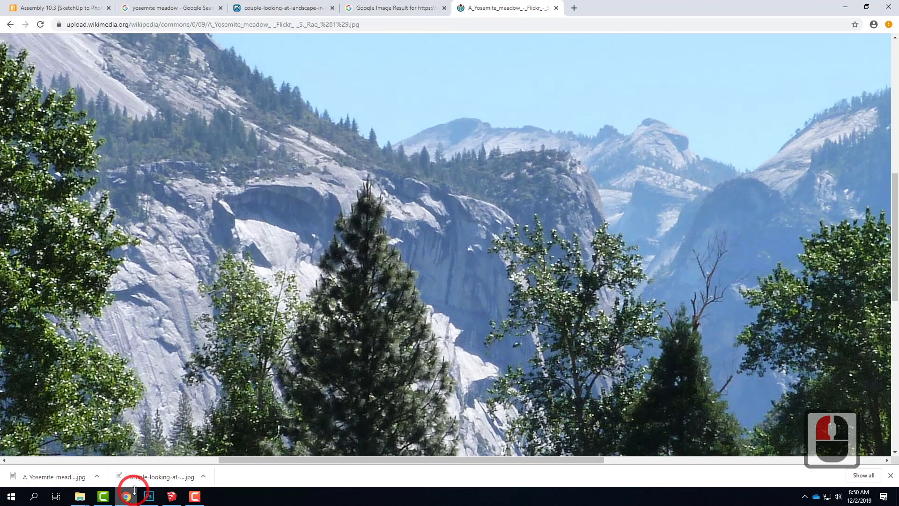
click(95, 4)
mouse_move(495, 147)
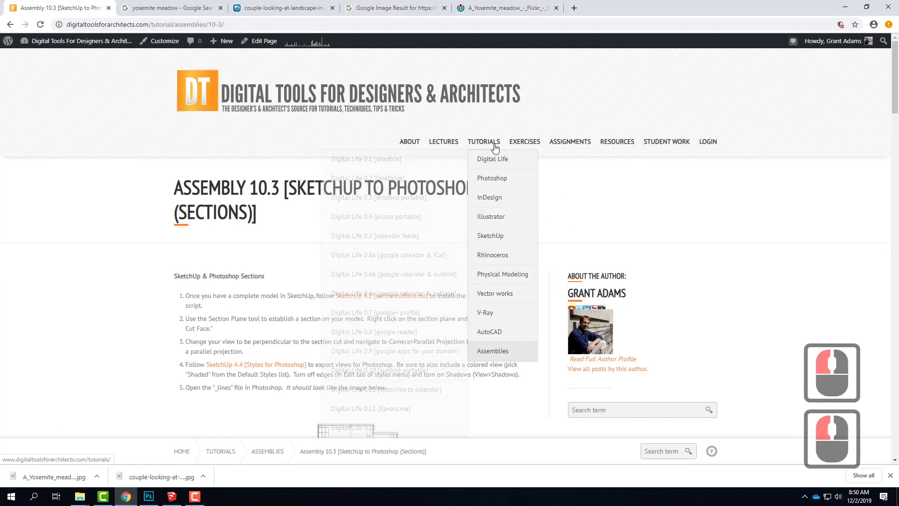
scroll(425, 265, down, 7)
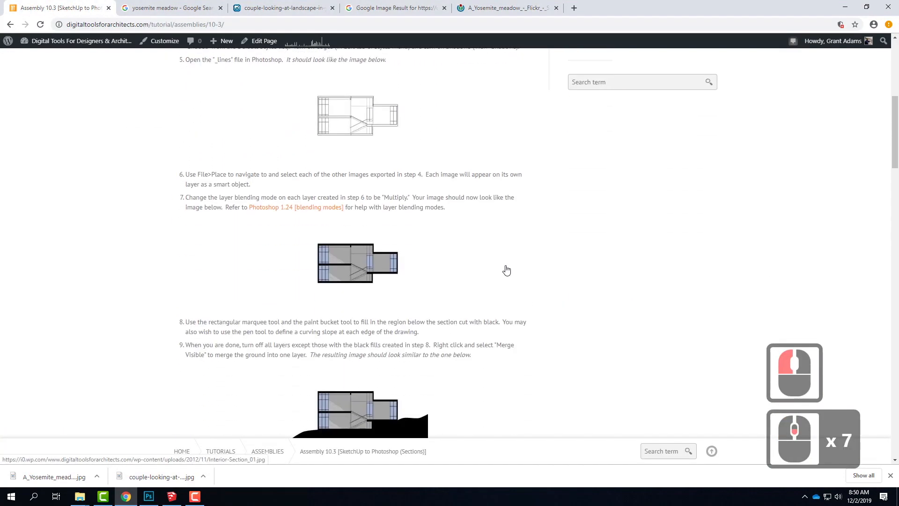
scroll(506, 270, down, 13)
scroll(506, 271, down, 8)
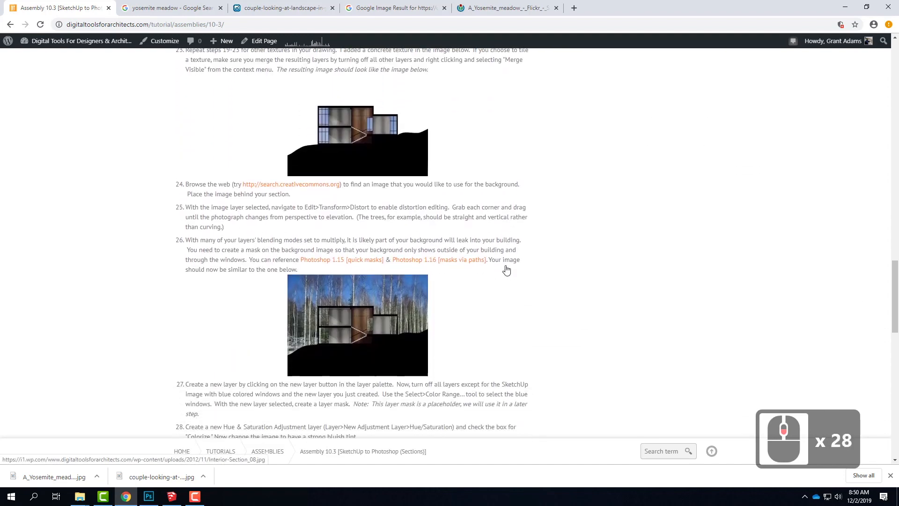
scroll(506, 270, down, 3)
scroll(336, 359, up, 18)
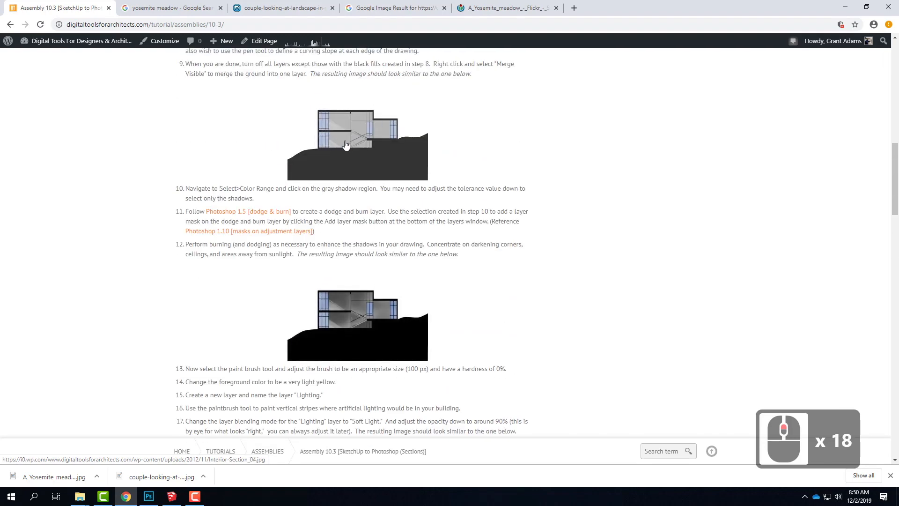
scroll(349, 159, up, 2)
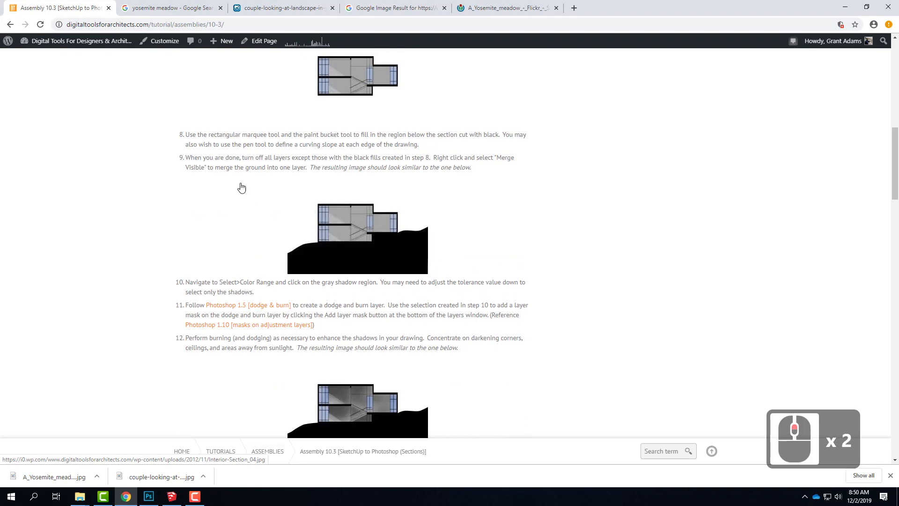
scroll(300, 187, up, 2)
scroll(339, 218, down, 17)
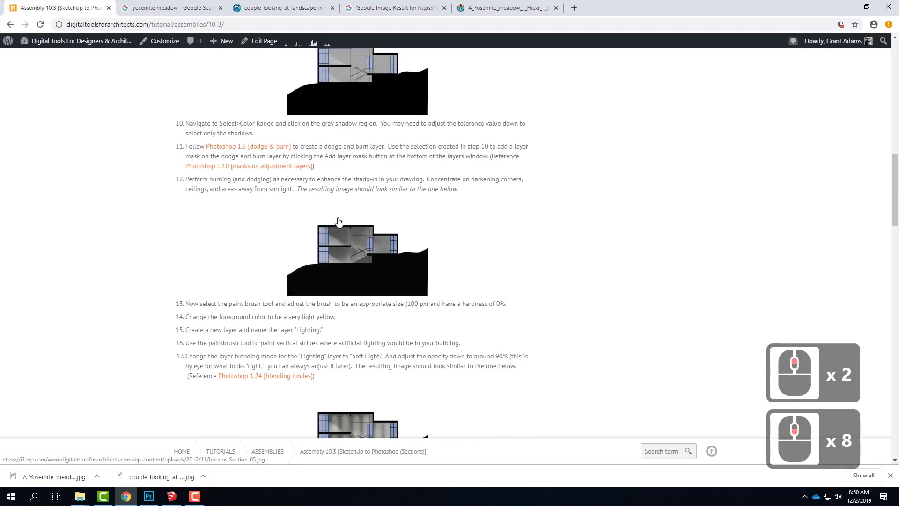
scroll(339, 222, down, 9)
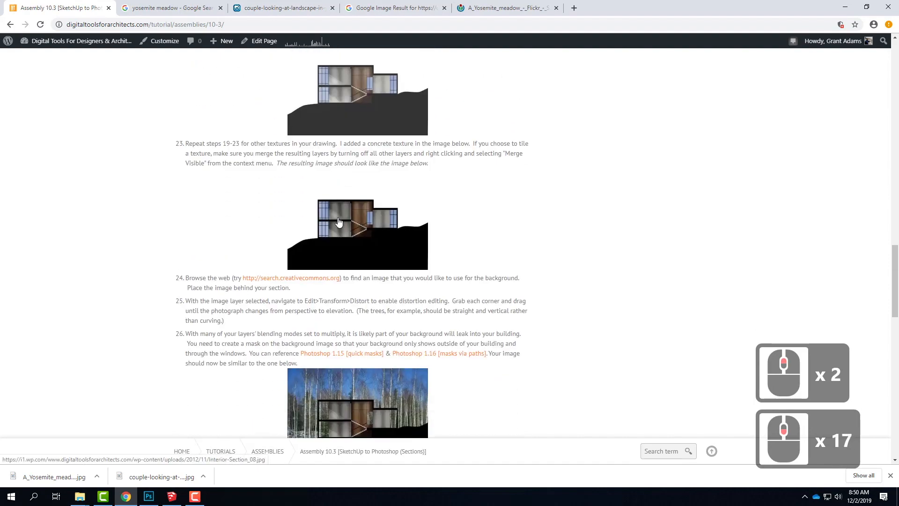
scroll(339, 222, down, 11)
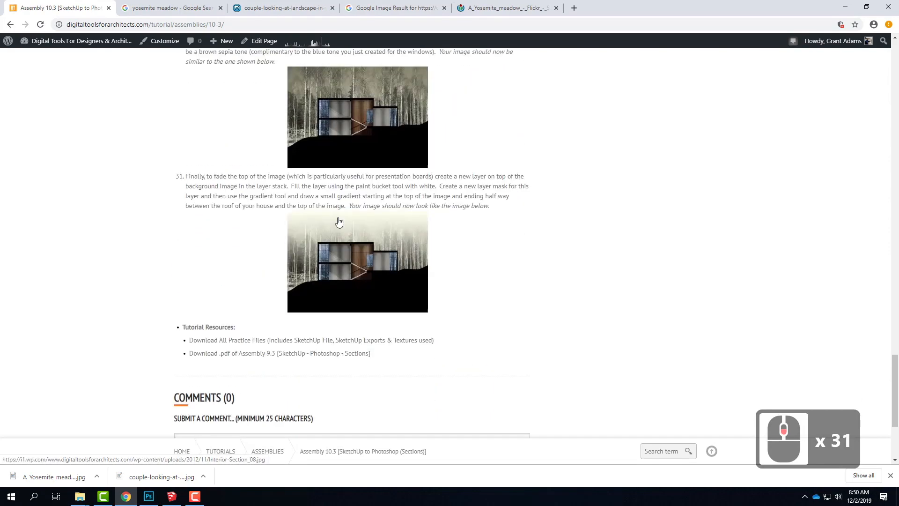
scroll(339, 221, up, 13)
scroll(338, 217, up, 19)
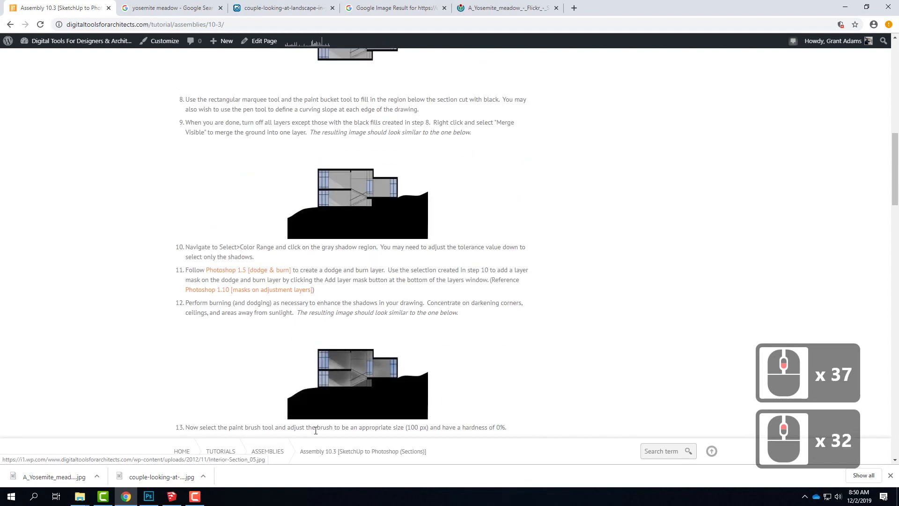
click(149, 496)
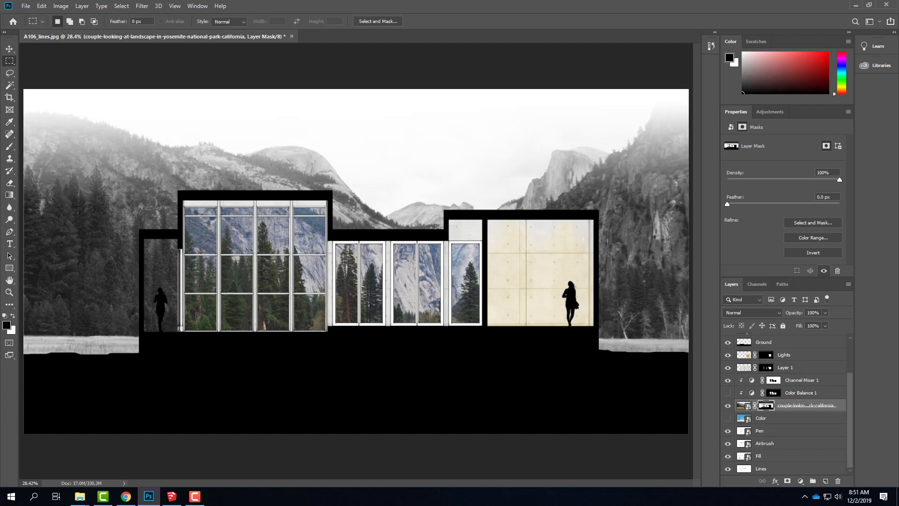
Search the web for "photoshop bird brushes" in a new Chrome tab.
click(125, 496)
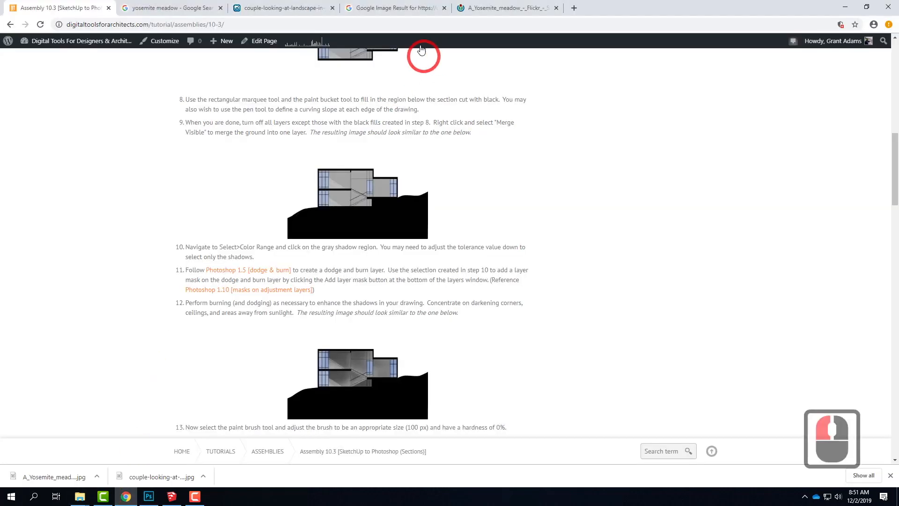
click(574, 8)
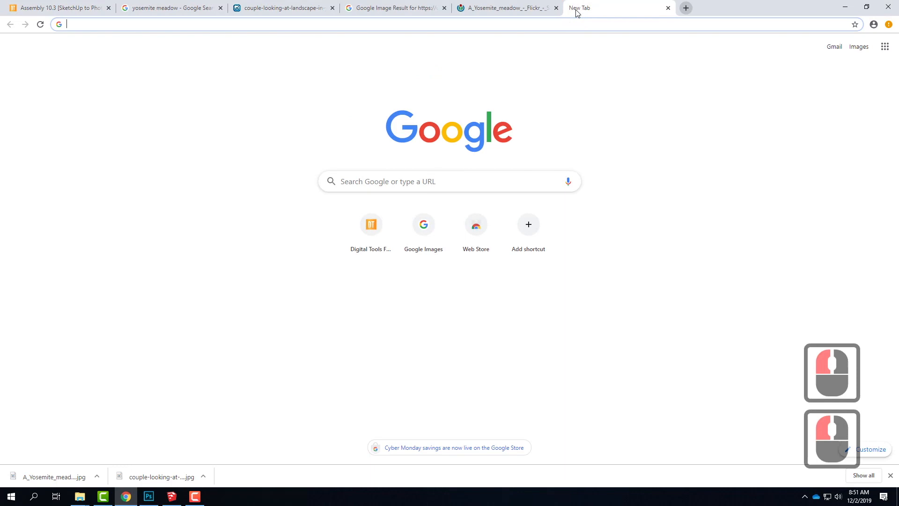
key(BackSpace)
key(BackSpace)
text(ph)
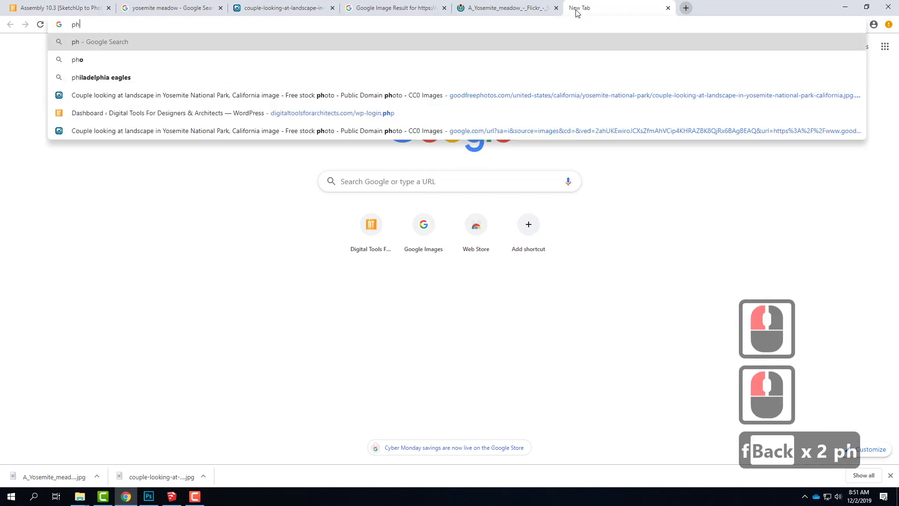
text(otoshop bird brush)
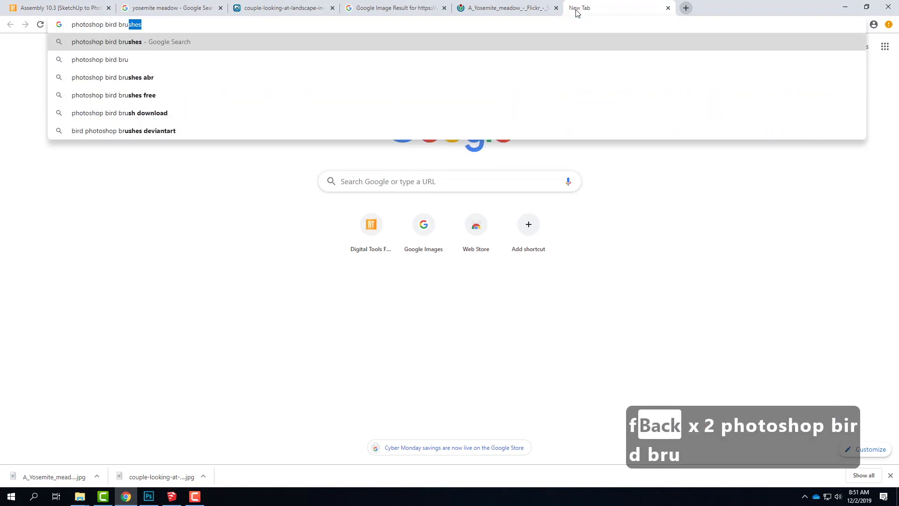
key(Return)
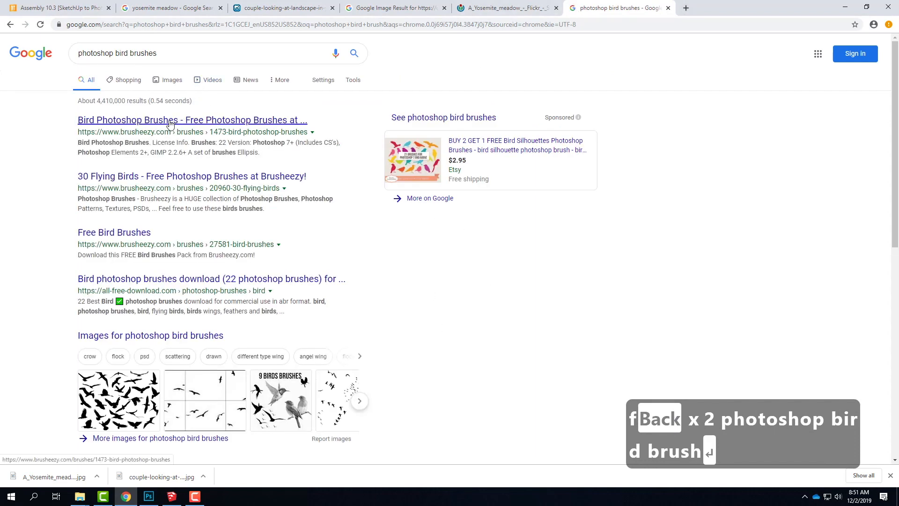
Download the free Bird Photoshop Brushes zip from the first Brusheezy result and show it in its folder.
click(170, 122)
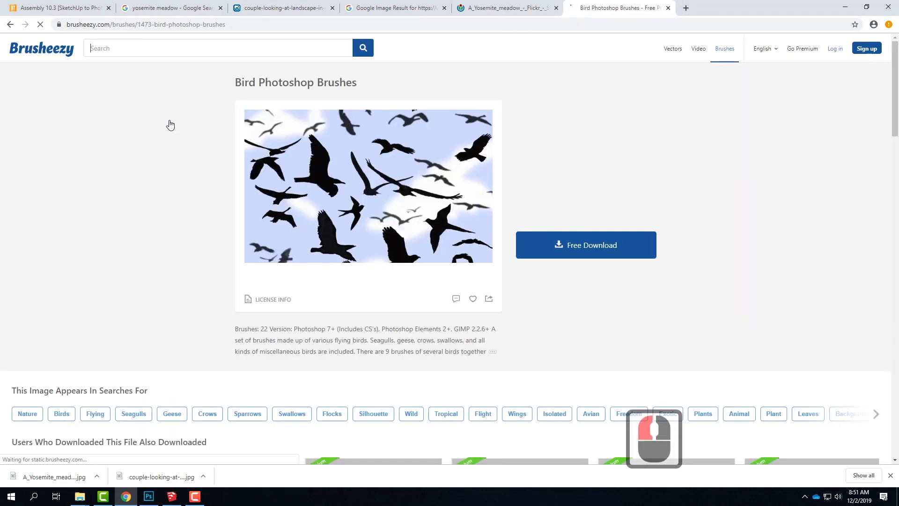
click(590, 244)
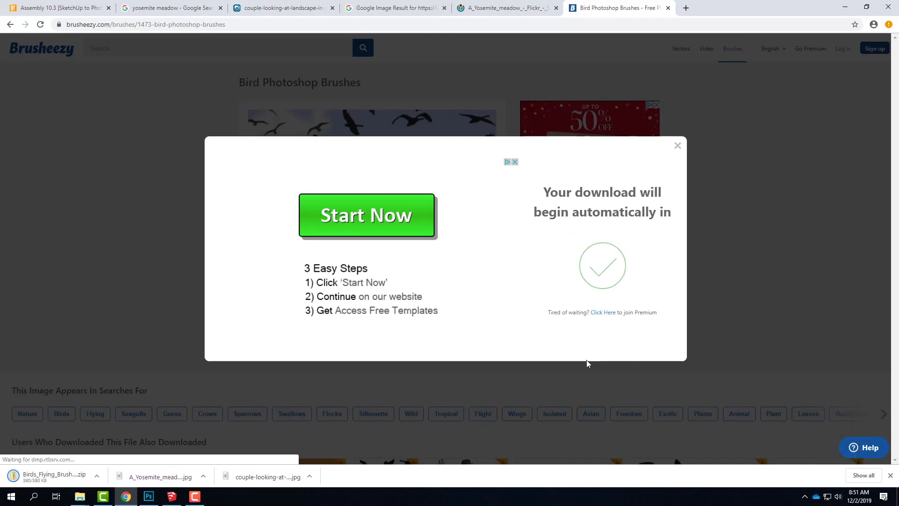
click(98, 477)
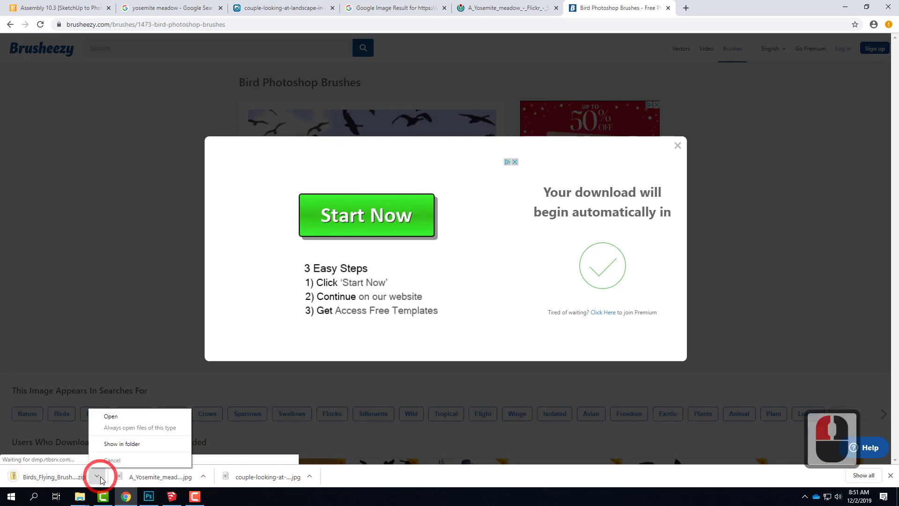
click(121, 441)
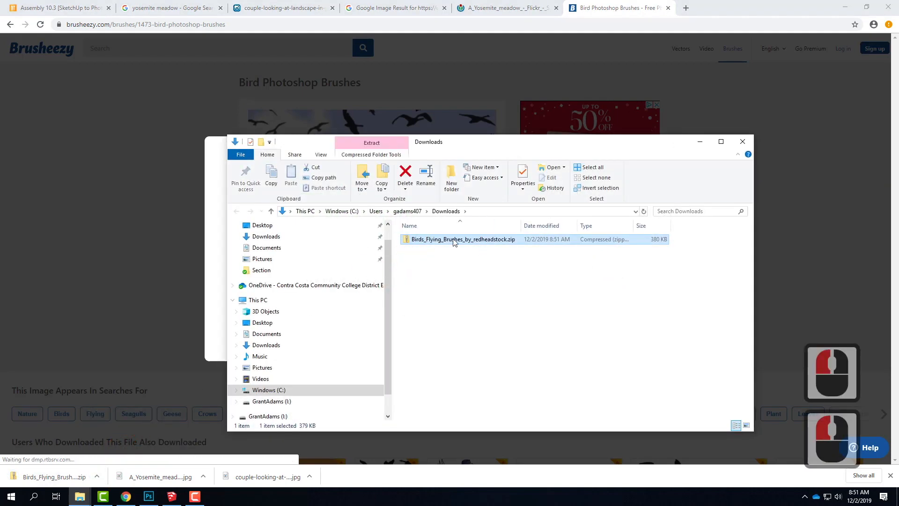
Extract Birds_Flying_Brushes_by_redheadstock.zip to its default folder in Downloads and select the extracted SS-birds-flying.abr file.
right_click(443, 240)
click(466, 269)
click(329, 183)
click(553, 209)
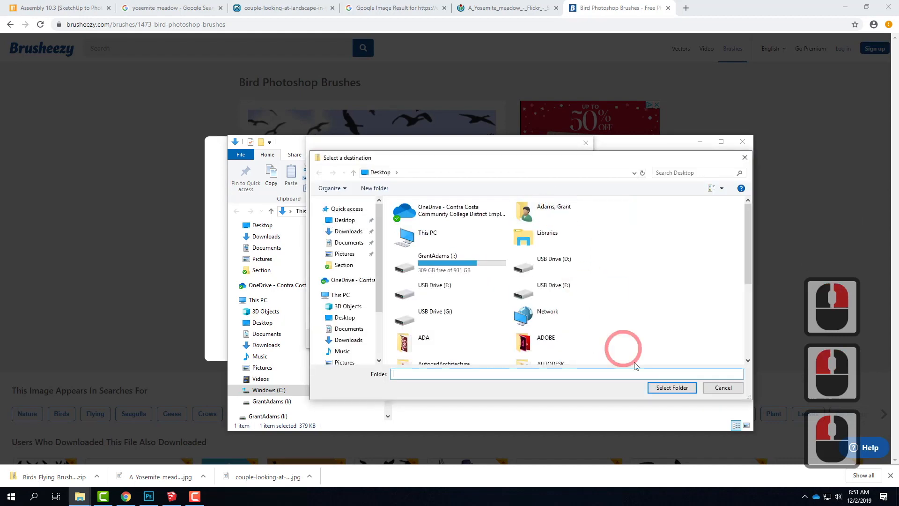
click(723, 388)
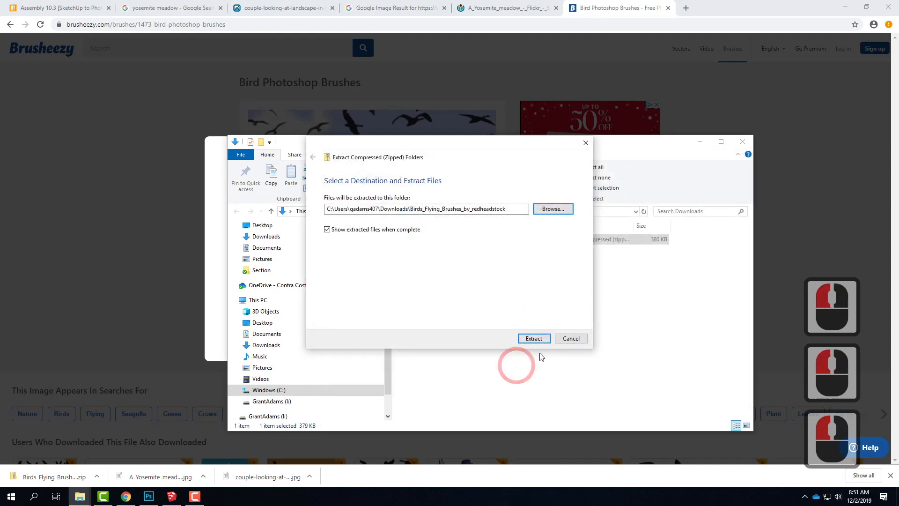
click(542, 338)
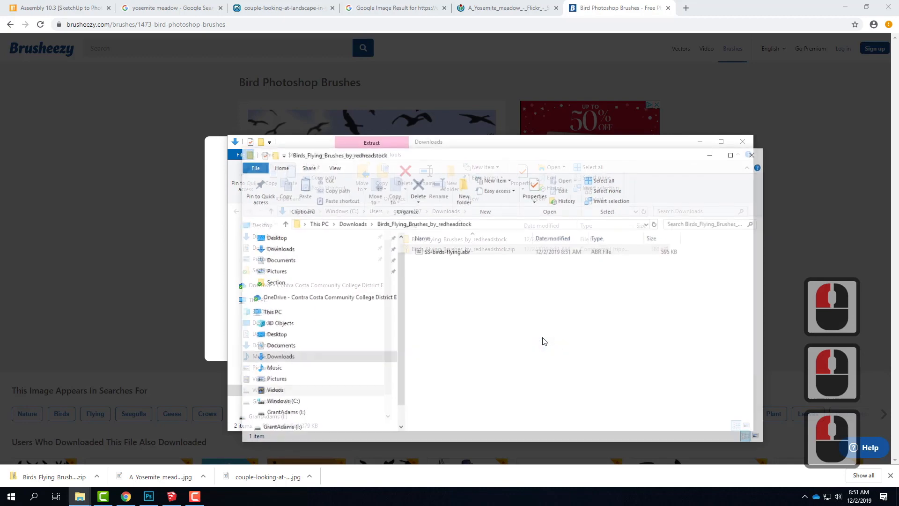
click(458, 249)
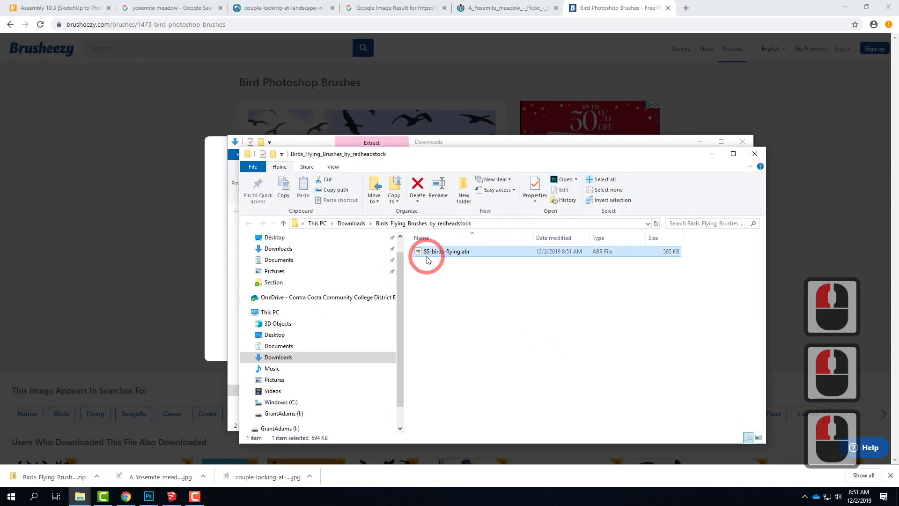
Switch to Photoshop and load SS-birds-flying.abr from the extracted Downloads folder as brushes through the Preset Manager.
click(149, 497)
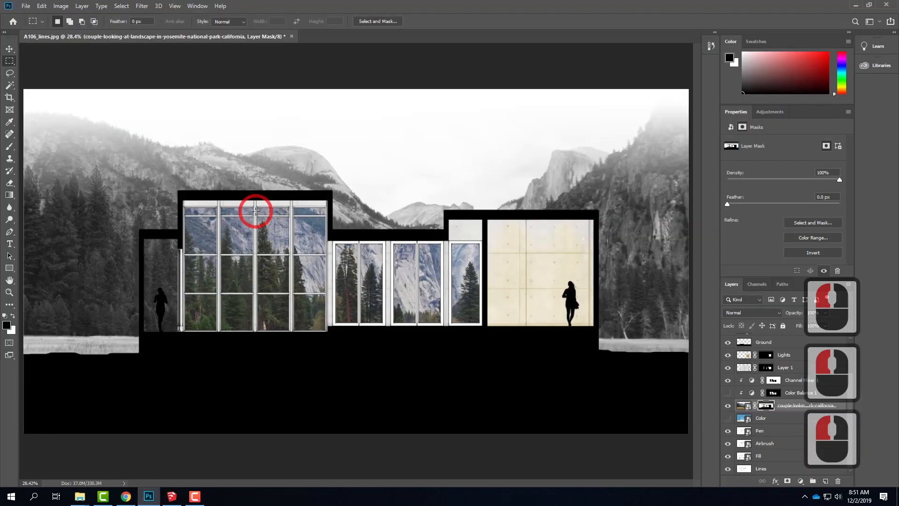
click(26, 6)
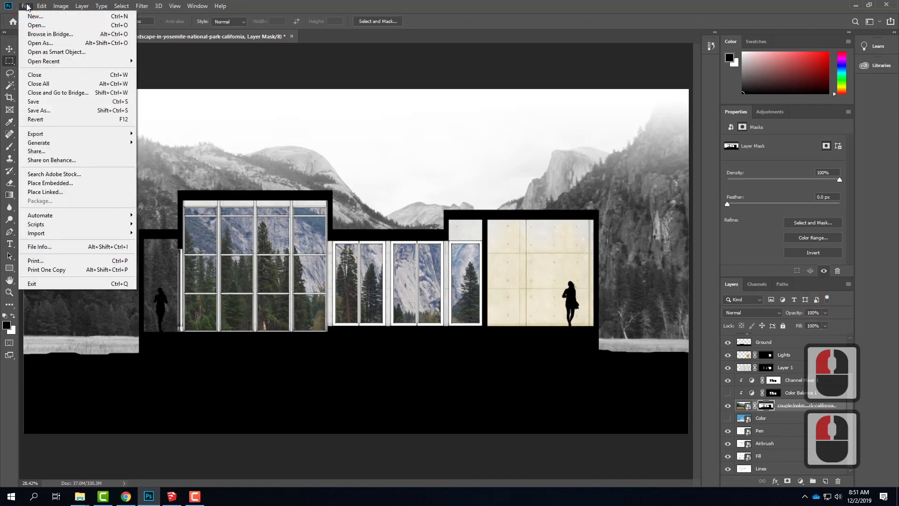
mouse_move(41, 6)
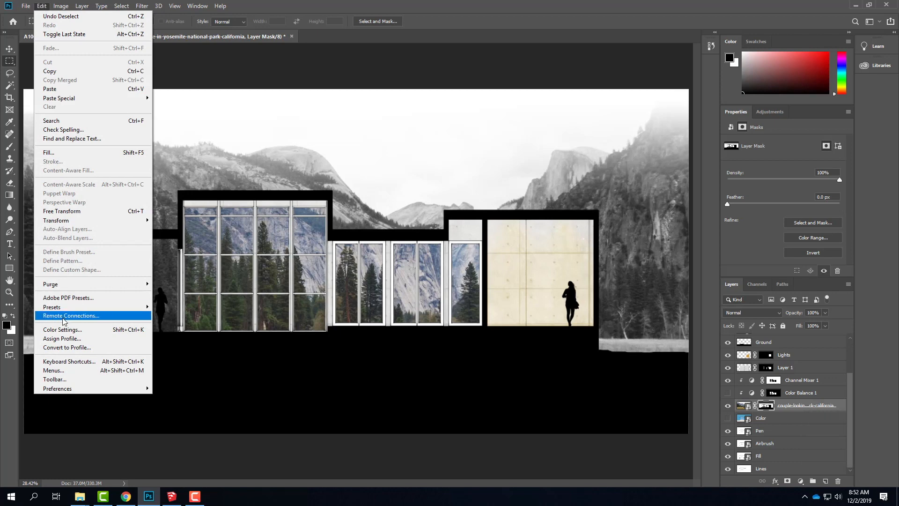
mouse_move(63, 308)
click(191, 308)
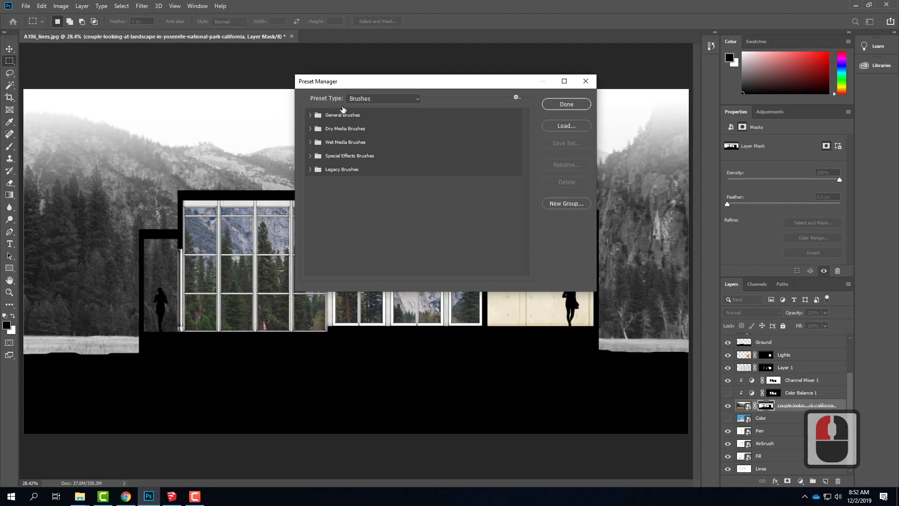
click(576, 127)
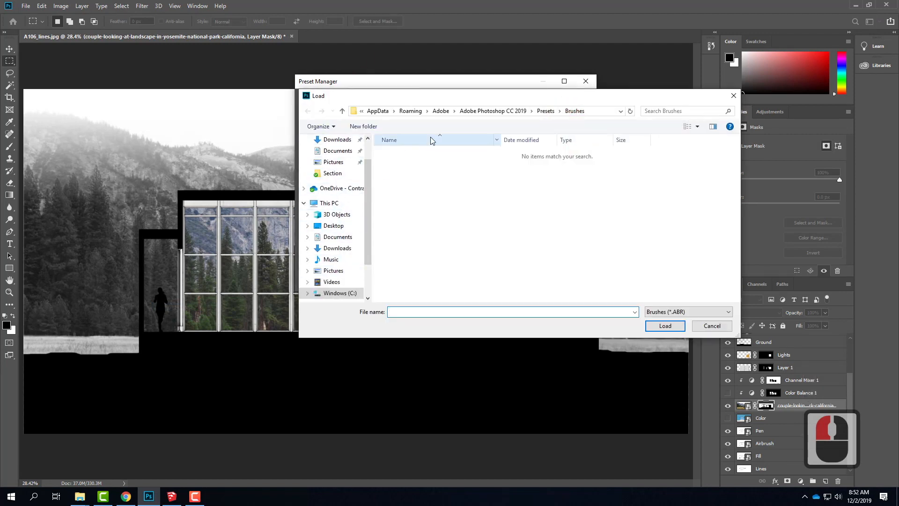
click(346, 142)
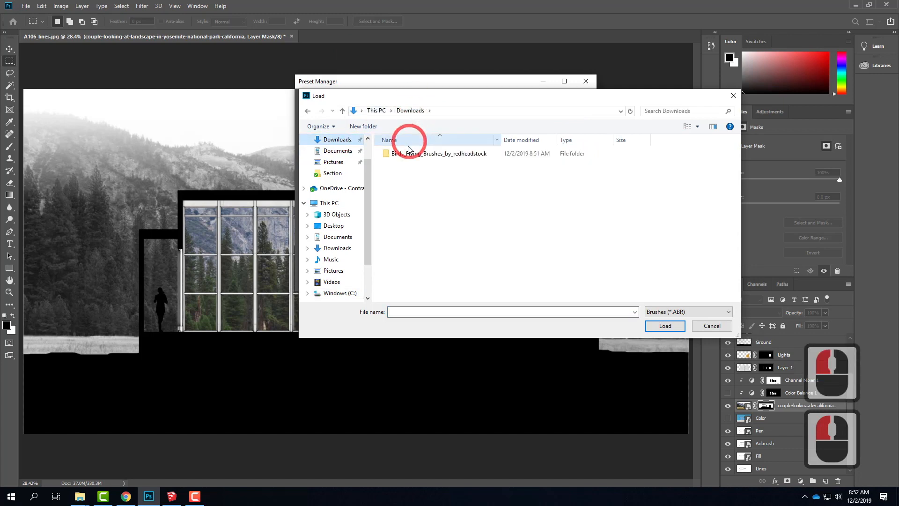
double_click(412, 155)
click(408, 155)
click(665, 325)
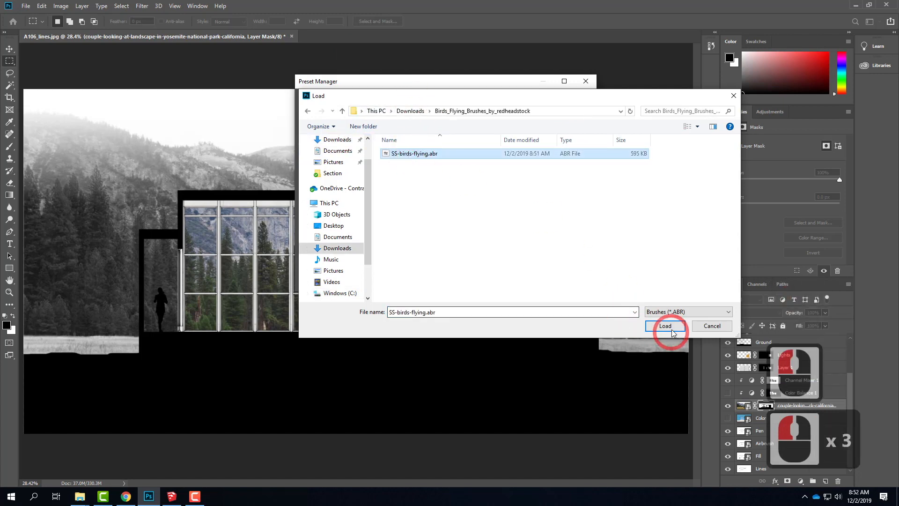
Expand the SS-birds-flying brush group to examine its bird brushes, and close the Preset Manager.
click(344, 185)
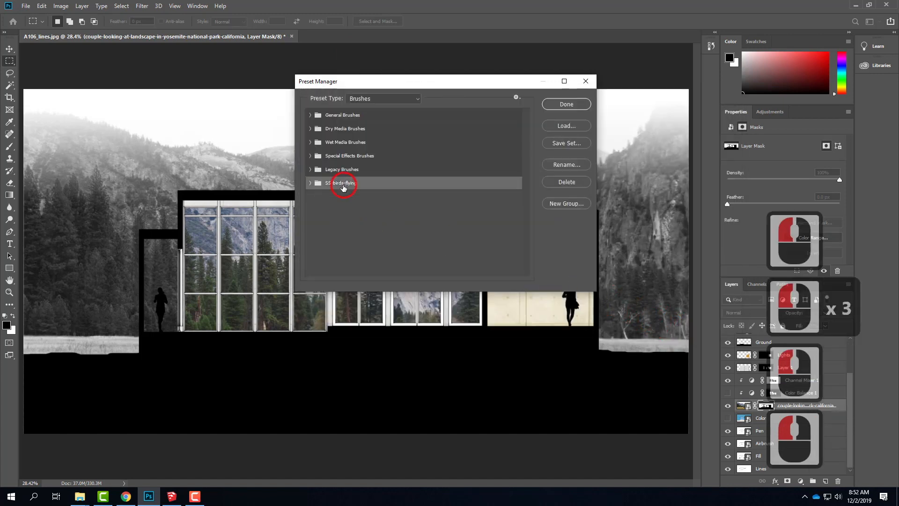
click(310, 185)
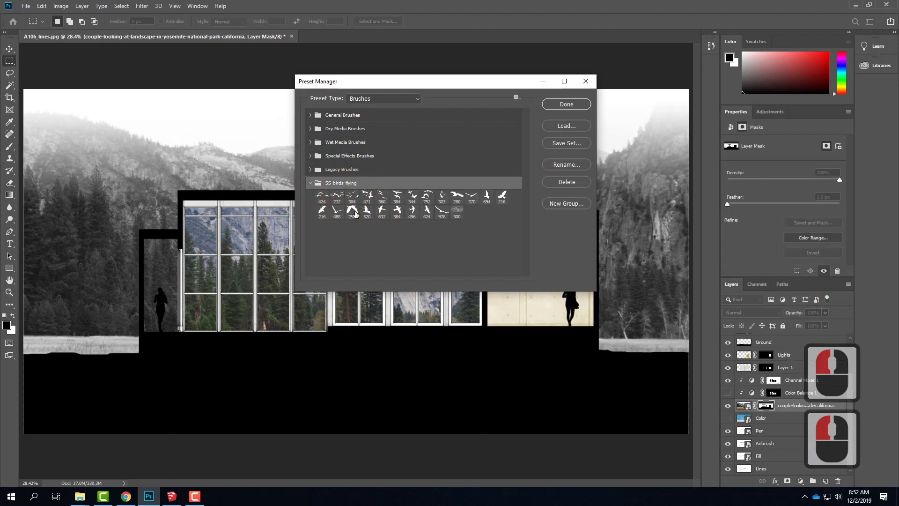
click(569, 104)
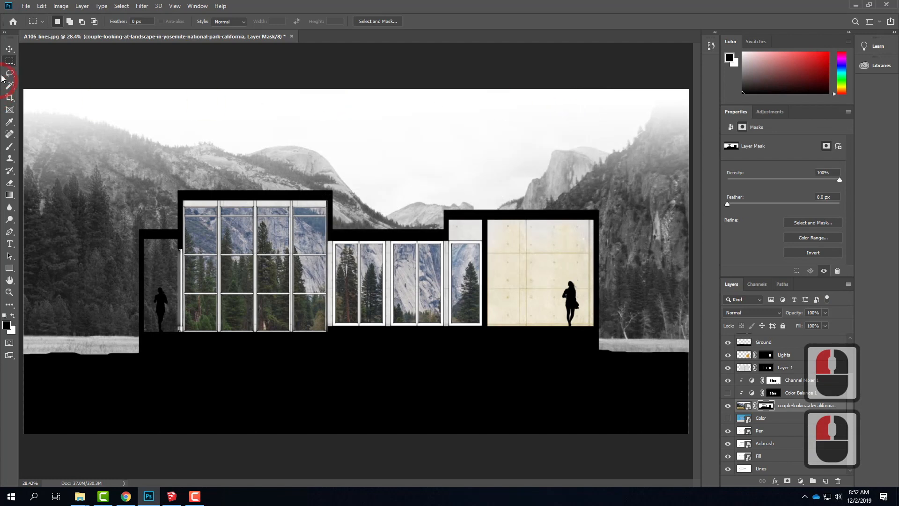
Activate the Brush tool and collapse the General and Legacy brush groups in its brush list.
click(9, 148)
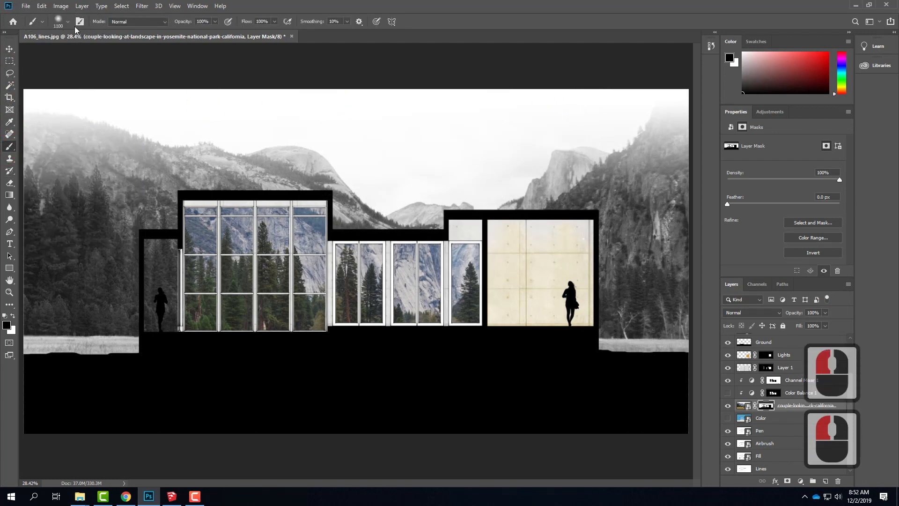
click(69, 25)
click(70, 23)
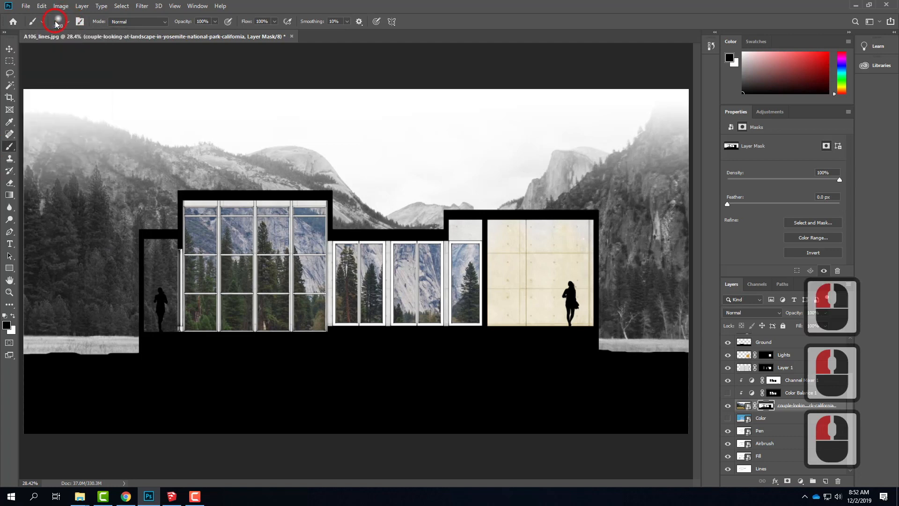
click(70, 24)
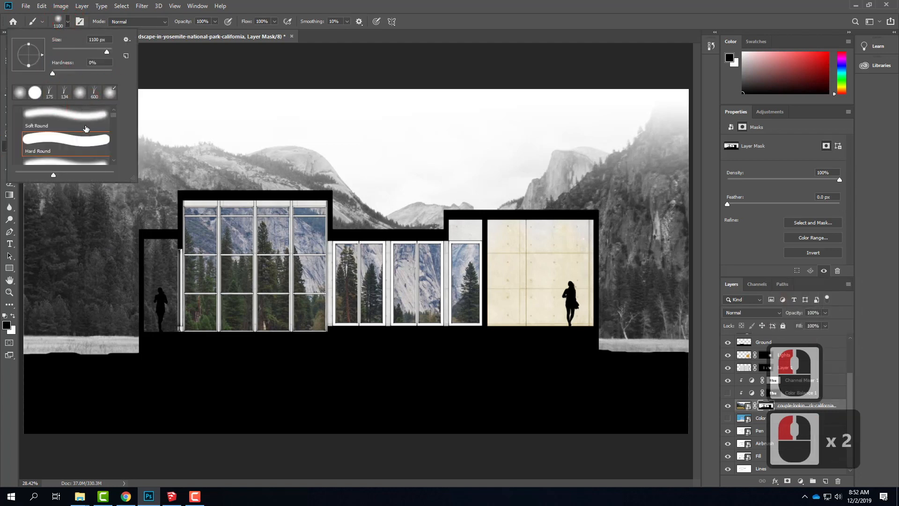
mouse_move(113, 119)
mouse_down()
mouse_move(116, 98)
mouse_move(108, 93)
mouse_up()
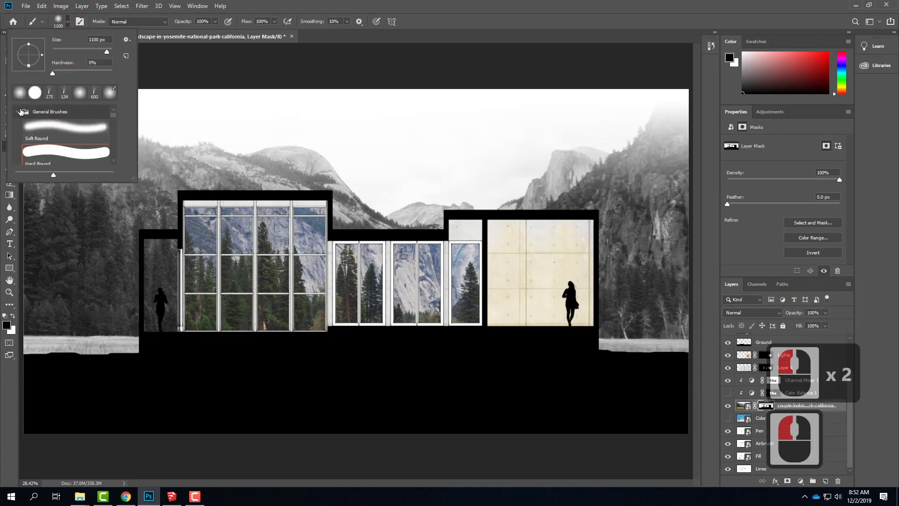
click(17, 112)
scroll(30, 150, down, 1)
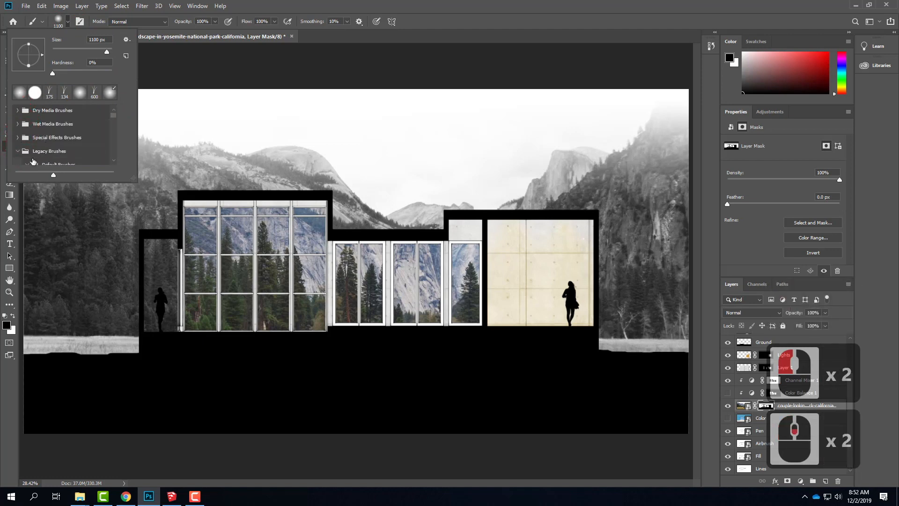
click(18, 152)
scroll(47, 143, down, 2)
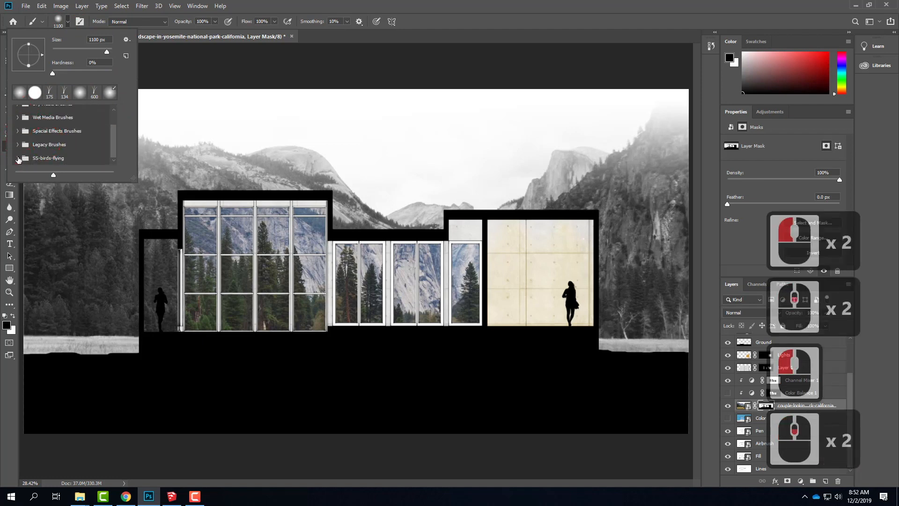
Expand the SS-birds-flying brush group and choose the grouping3 brush.
click(19, 160)
scroll(61, 156, down, 4)
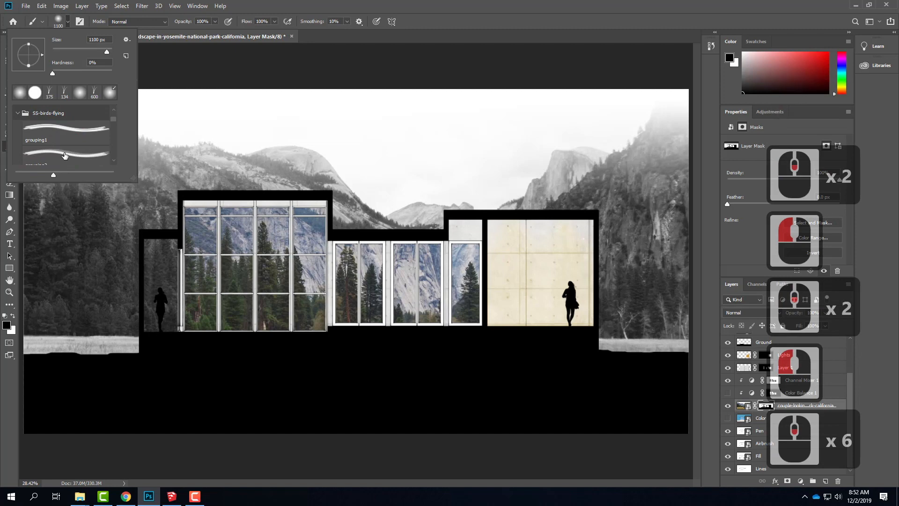
scroll(73, 156, down, 14)
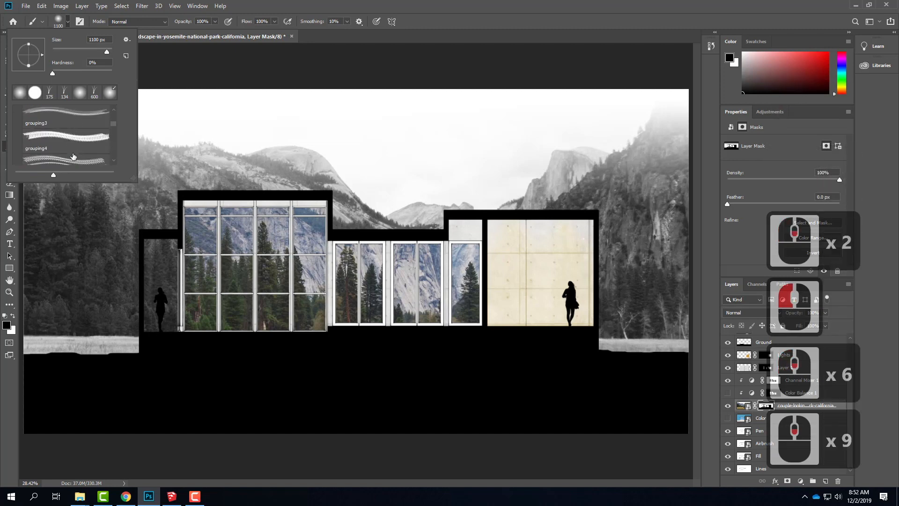
scroll(73, 156, up, 6)
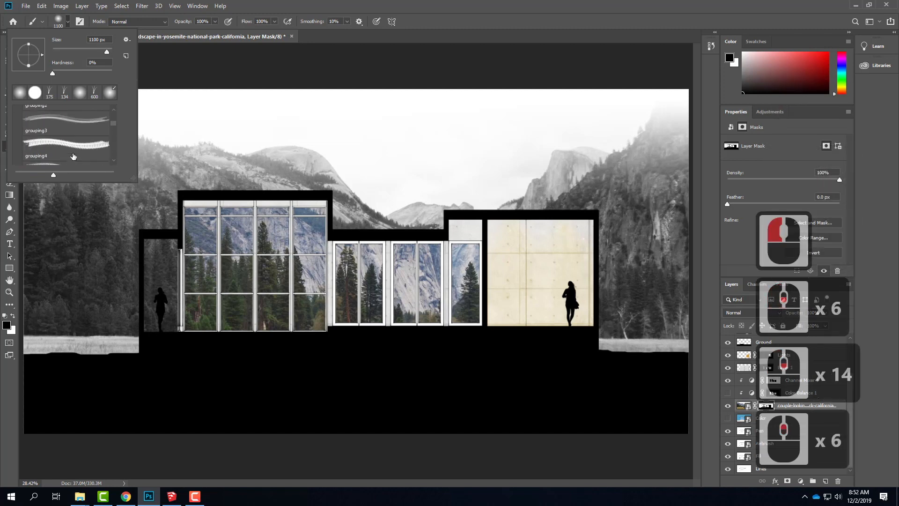
click(71, 125)
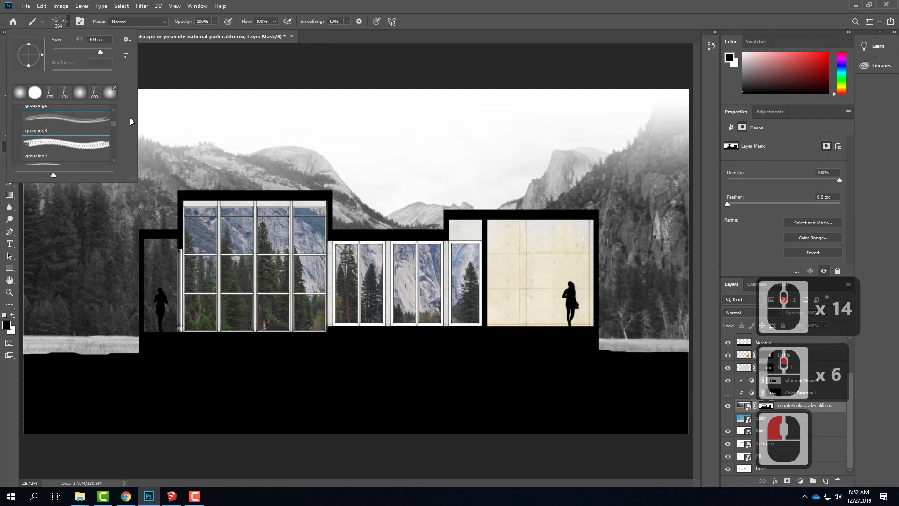
click(68, 22)
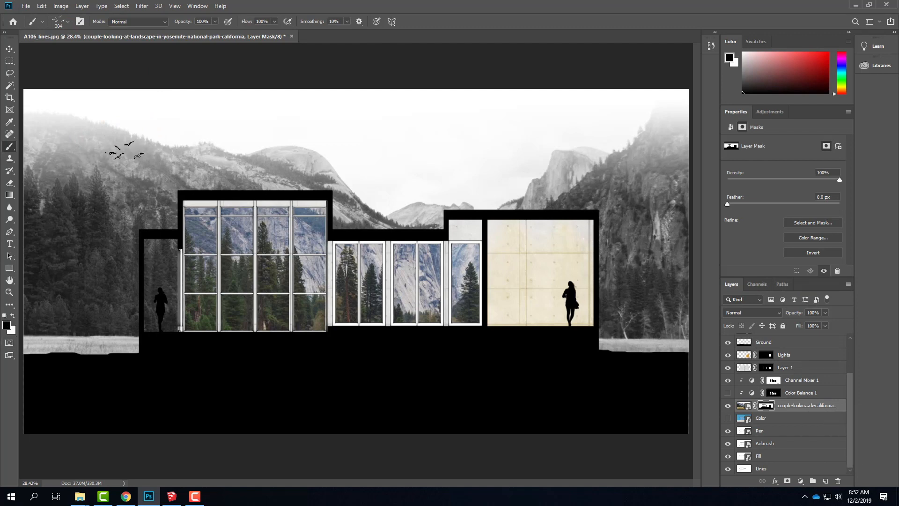
Enlarge the bird brush to 600 px, try one stamp on the background photo's layer mask, and undo that stamp.
key(bracketright)
key(bracketright)
key(bracketright)
click(112, 148)
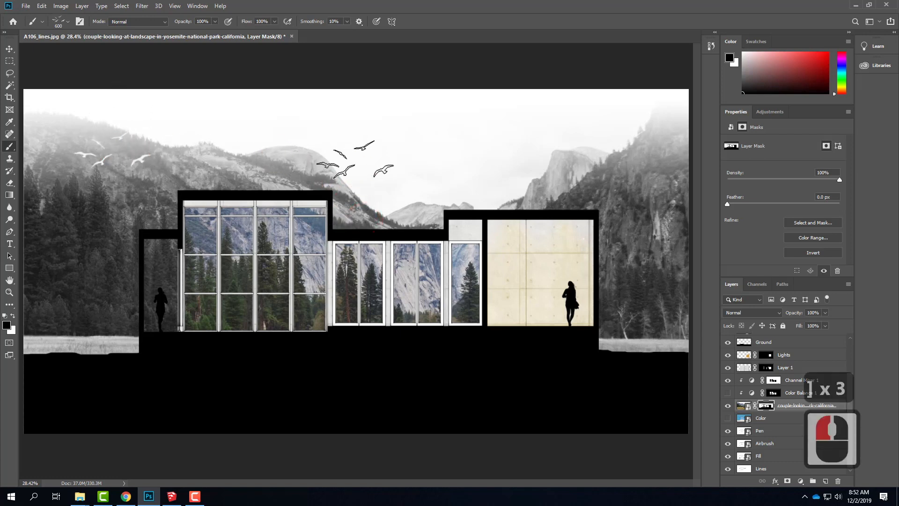
key(ctrl+z)
On the Ground layer, undo an ochre trial stamp, swap the foreground colour to black, and stamp one flock over the left hillside.
click(793, 343)
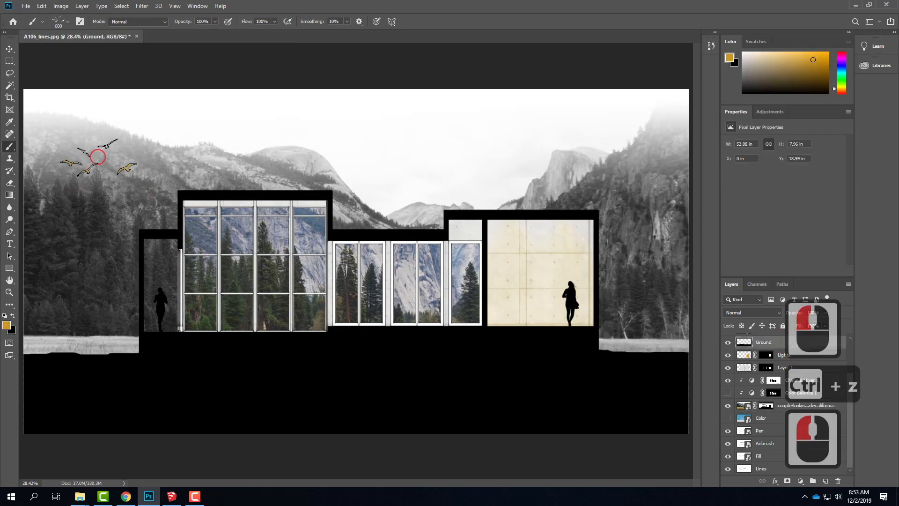
click(471, 180)
key(ctrl+z)
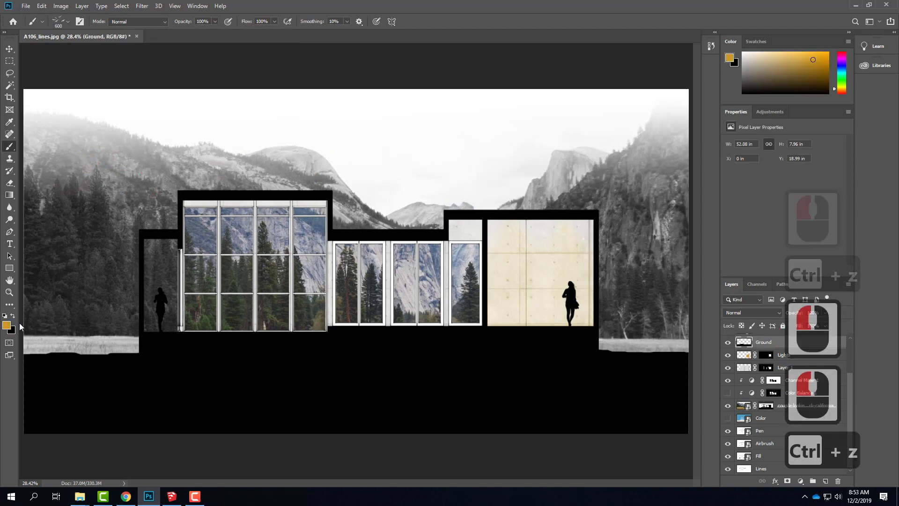
click(13, 318)
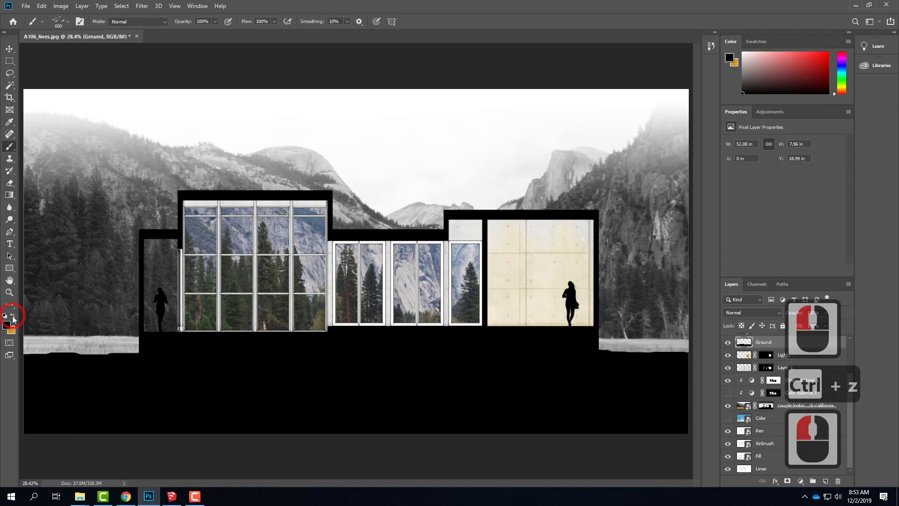
click(115, 157)
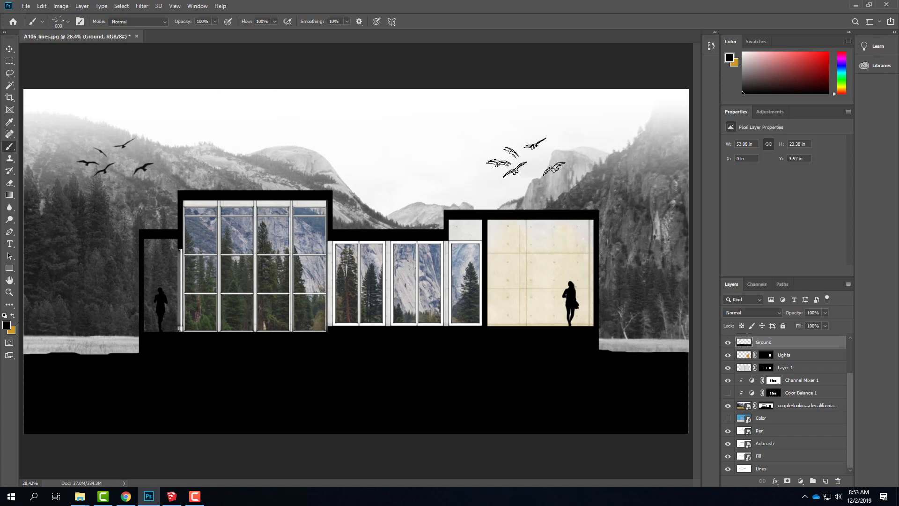
Try stamping five more bird flocks across the middle and right of the sky, and undo them all.
mouse_move(562, 151)
mouse_down()
mouse_move(274, 147)
mouse_move(473, 141)
mouse_up()
click(613, 141)
click(412, 185)
click(361, 165)
click(491, 171)
key(ctrl+z)
key(ctrl+z)
key(ctrl+z)
key(ctrl+z)
key(ctrl+z)
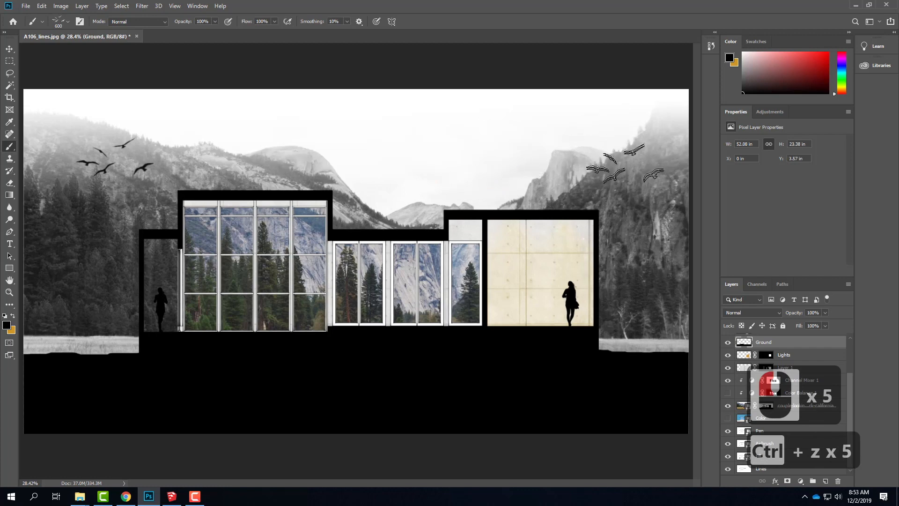
Try building a dense flock from five overlapping bird stamps above the right-hand cliffs, and undo all of them.
click(522, 152)
click(569, 180)
click(589, 140)
click(626, 164)
click(665, 176)
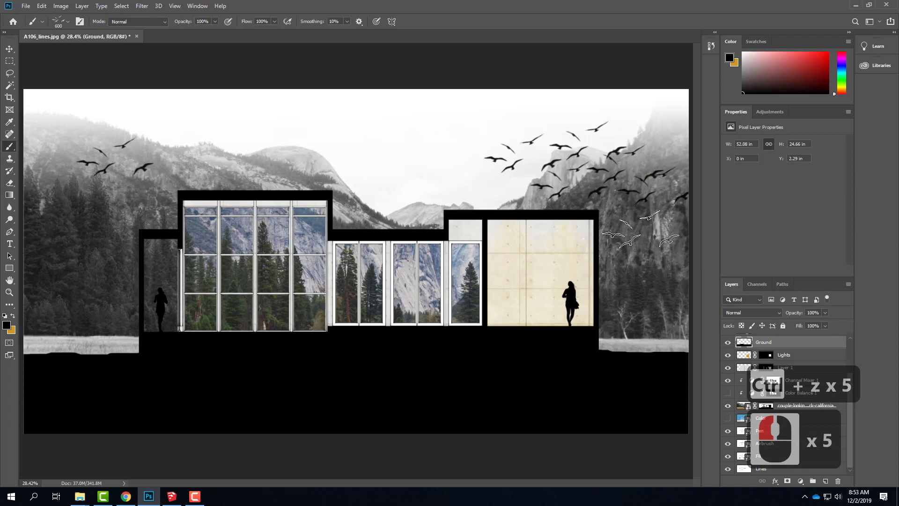
key(ctrl+z)
key(ctrl+z)
key(ctrl+z)
key(ctrl+z)
key(ctrl+z)
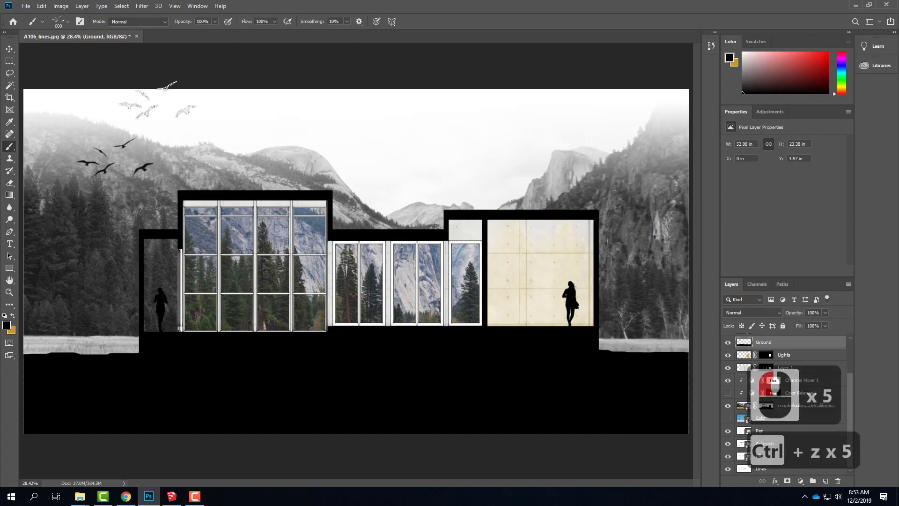
Try the grouping9 bird brush with one stamp above the right-hand cliff, and undo it.
click(67, 21)
click(83, 137)
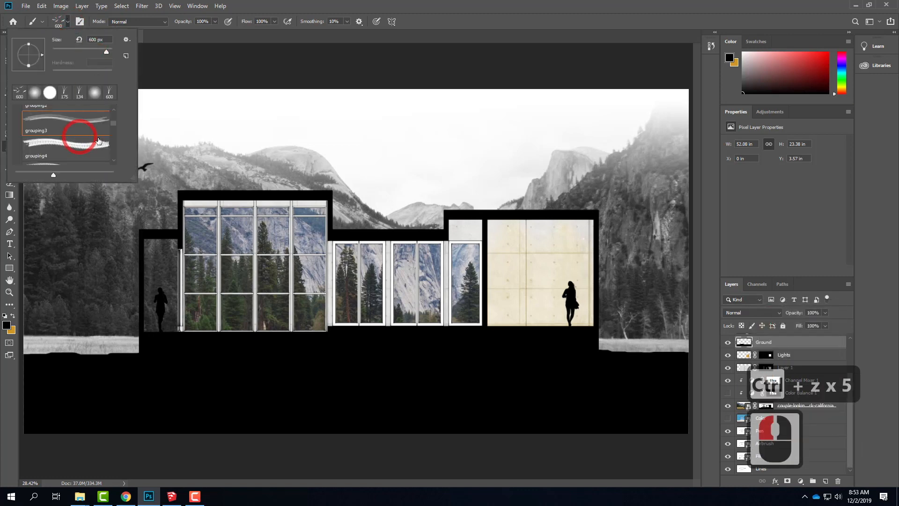
drag(113, 122, 113, 131)
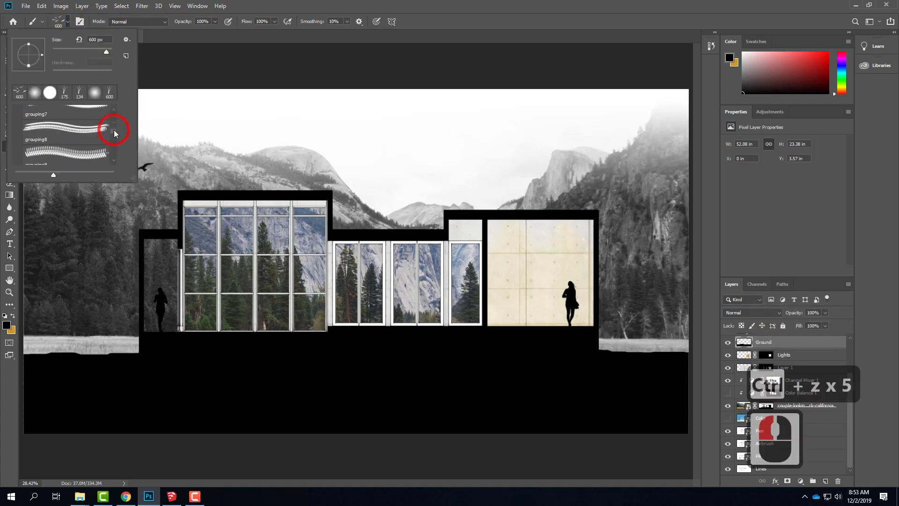
click(65, 149)
click(644, 143)
click(702, 222)
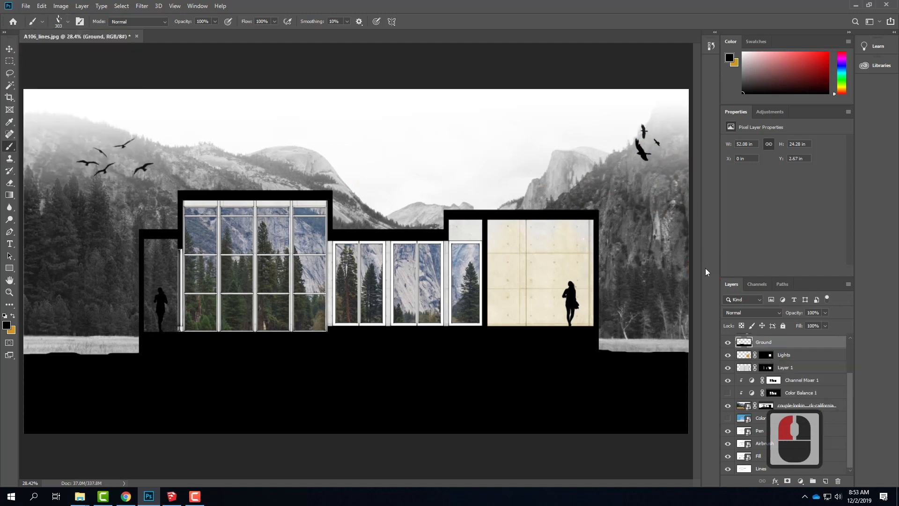
key(ctrl+z)
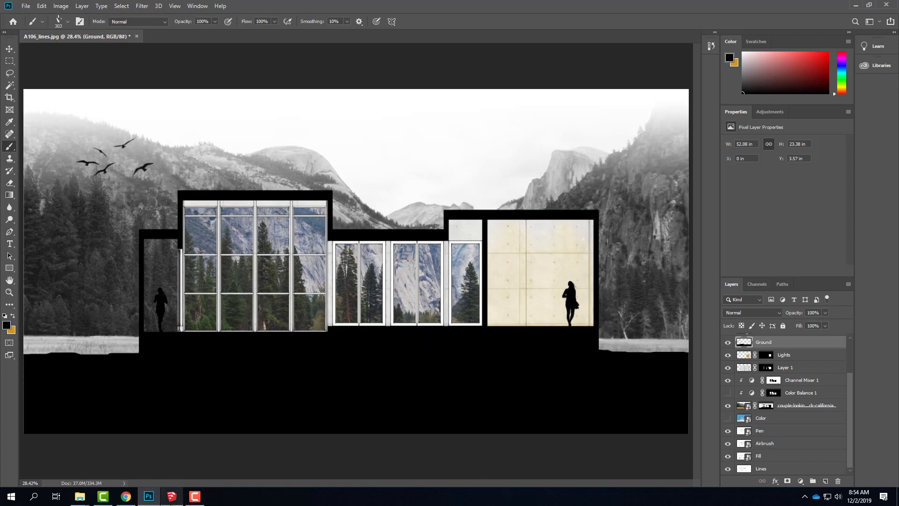
click(195, 497)
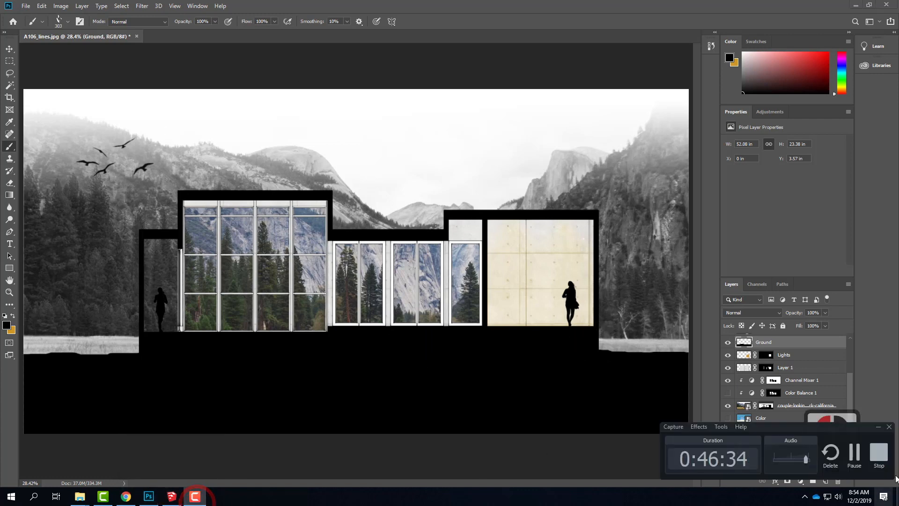